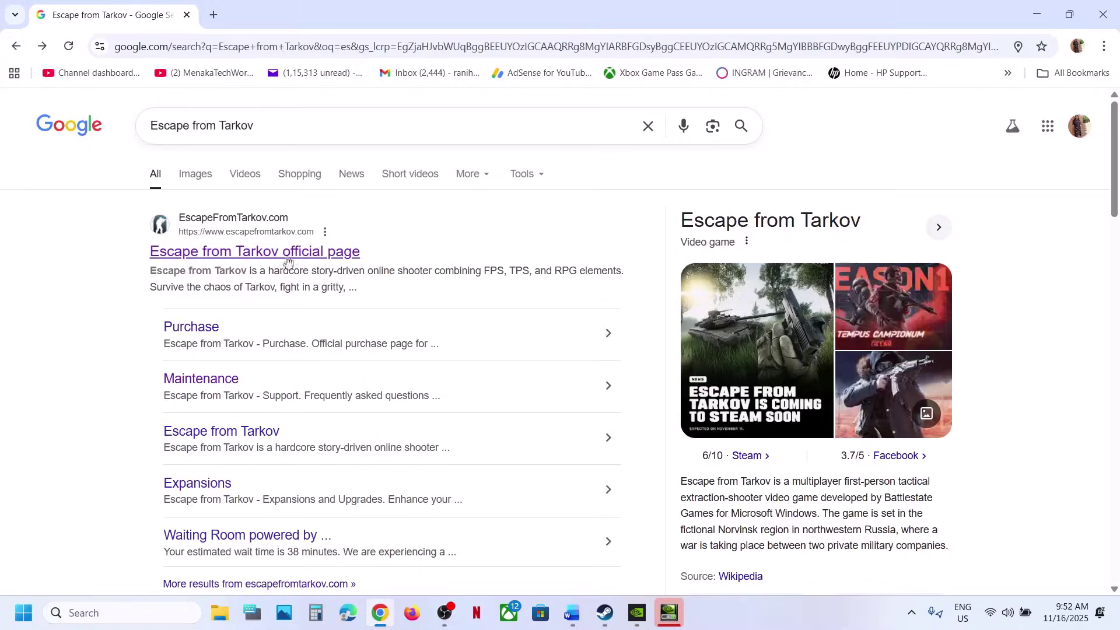
# Open the official Escape from Tarkov website and go to the settings of the signed-in account's profile
pyautogui.click(270, 257)
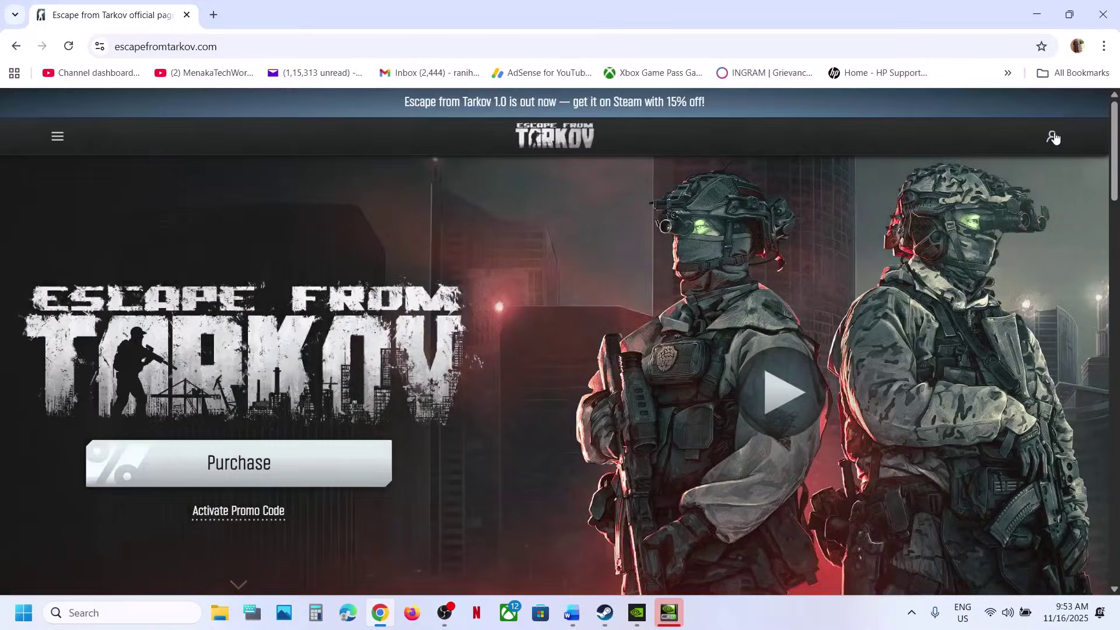
pyautogui.moveTo(1055, 135)
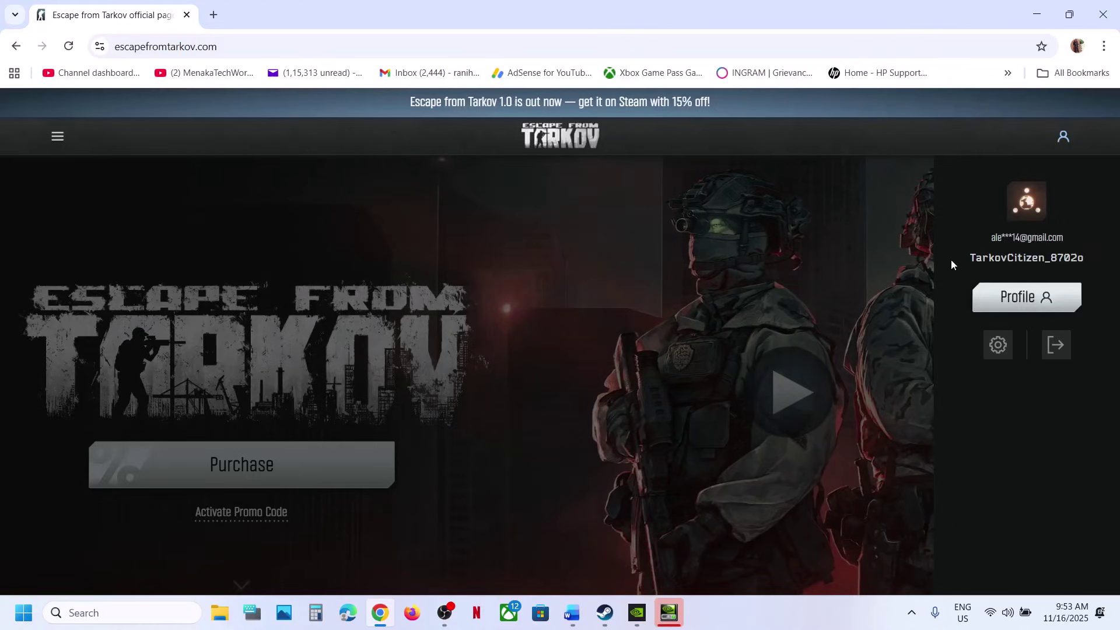
pyautogui.click(1015, 294)
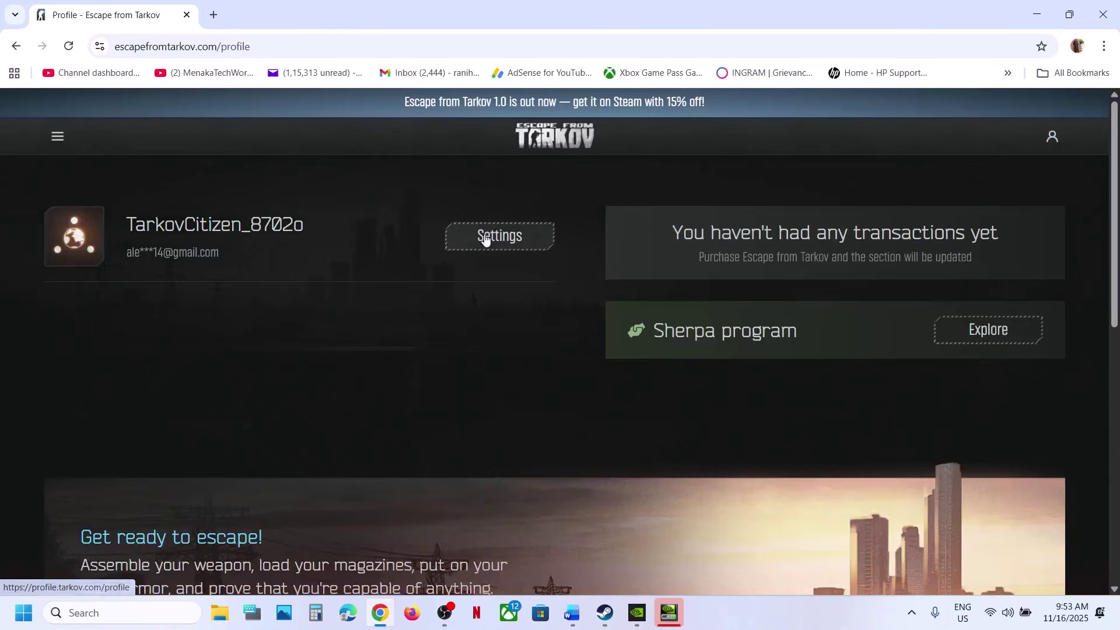
pyautogui.click(482, 236)
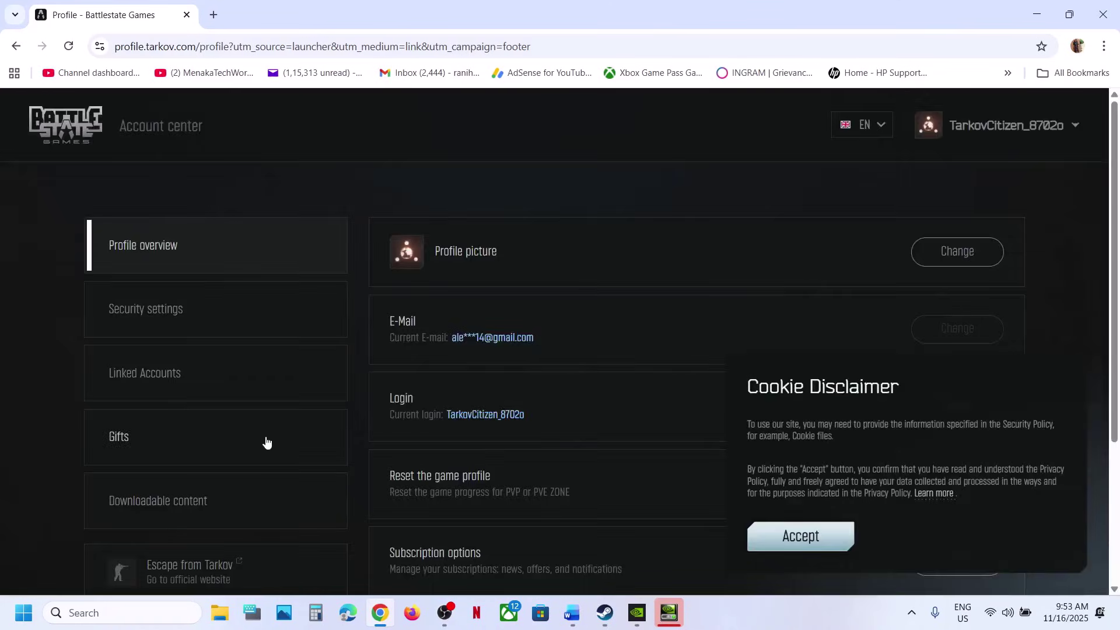
# Download the Battlestate Games Launcher from the account's downloadable content
pyautogui.scroll(-2, 265, 442)
pyautogui.click(170, 429)
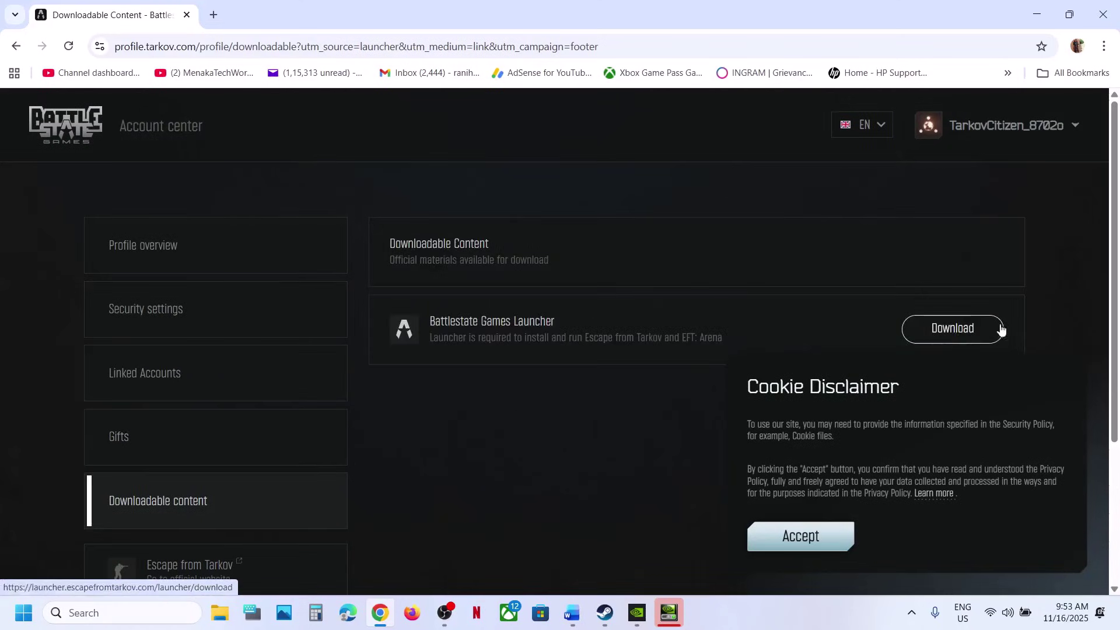
pyautogui.click(963, 333)
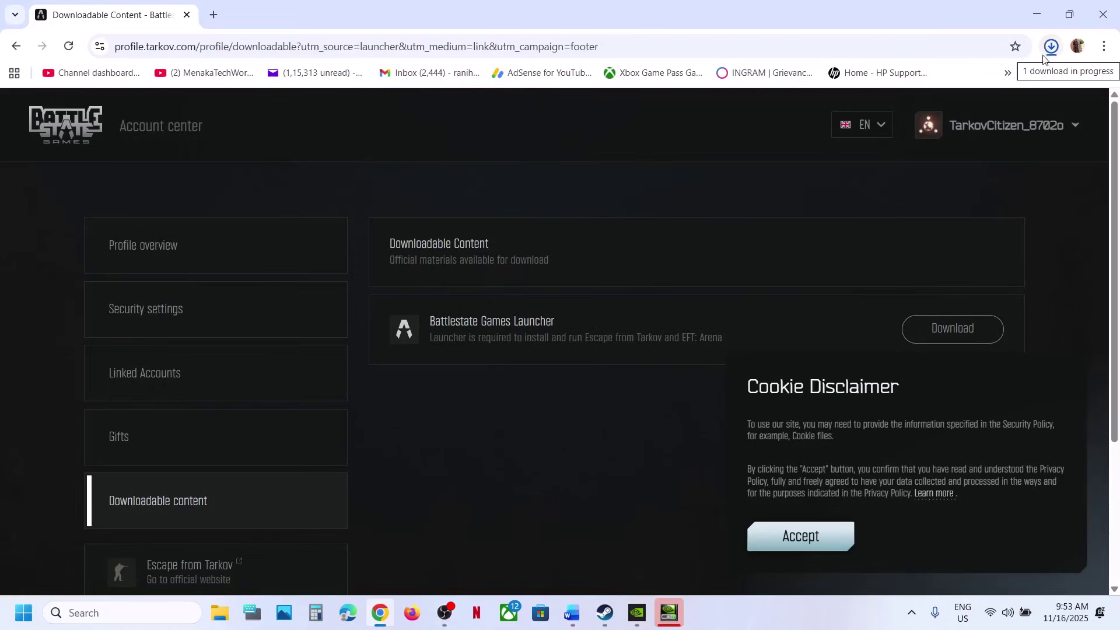
# Run the downloaded setup and install Battlestate Games Launcher in C:\Battlestate Games\BsgLauncher without a desktop shortcut
pyautogui.click(939, 97)
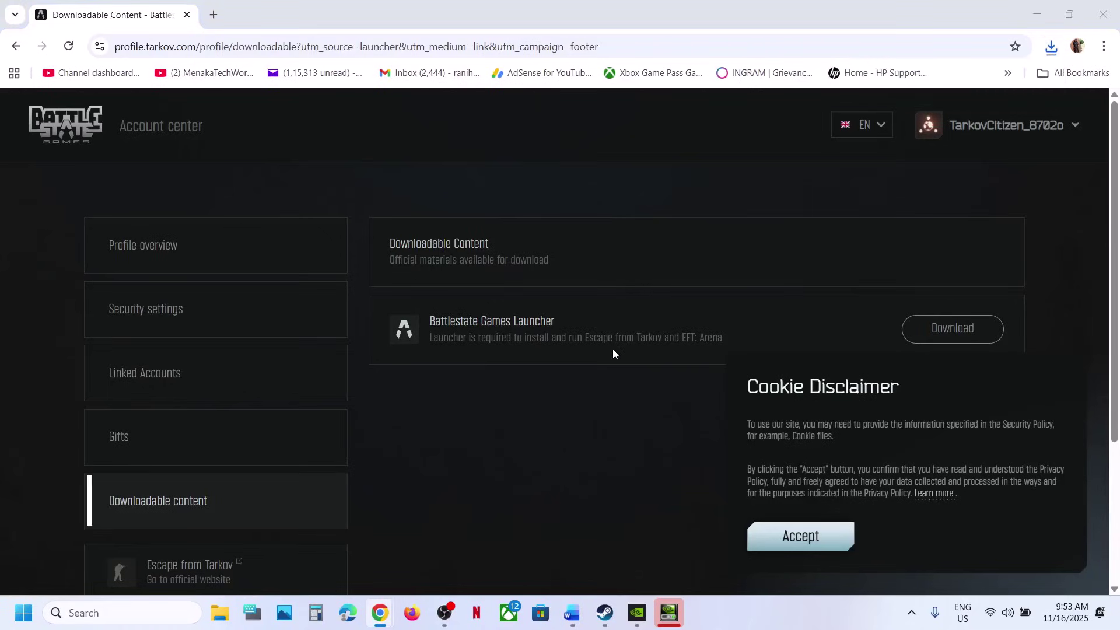
pyautogui.click(520, 427)
pyautogui.click(595, 342)
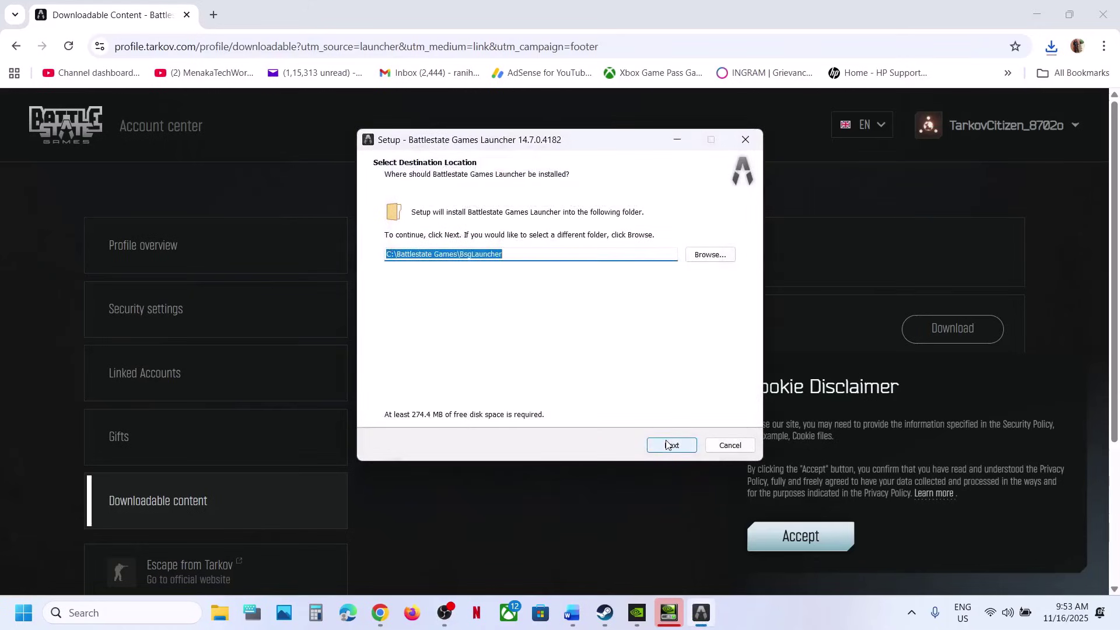
pyautogui.click(667, 445)
pyautogui.click(672, 445)
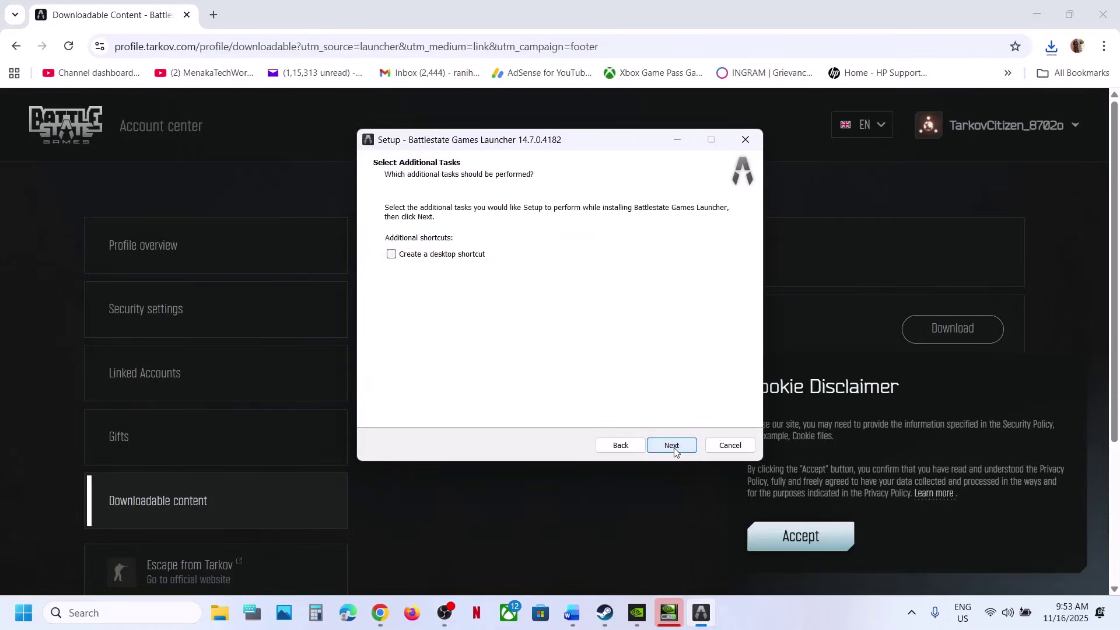
pyautogui.click(672, 446)
pyautogui.click(673, 446)
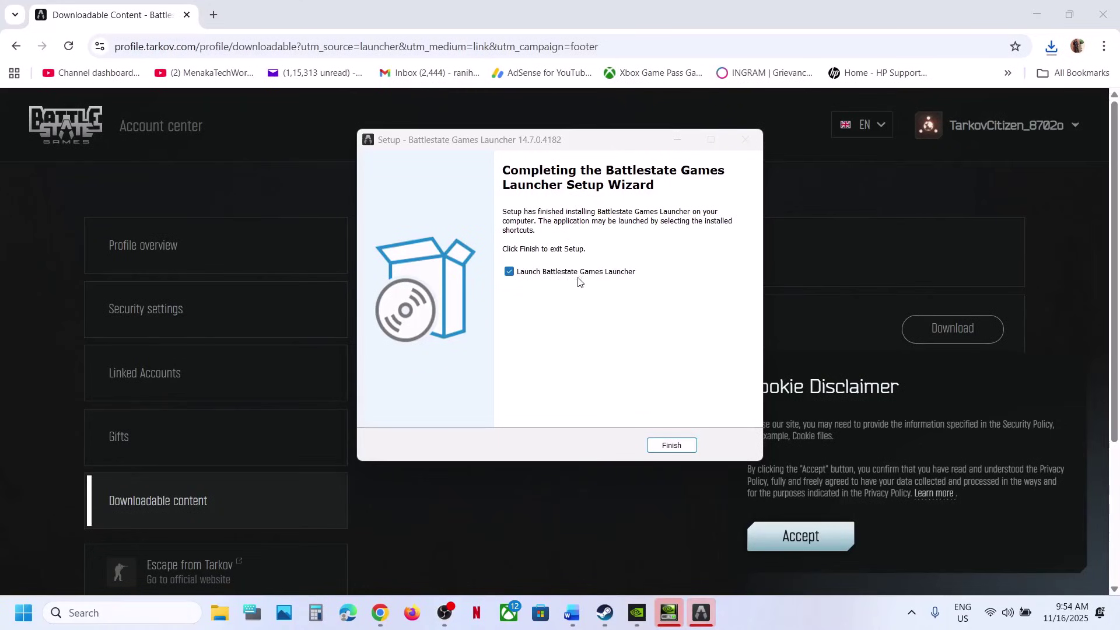
# Finish the setup with the launcher started, accept English as its language, and close the launcher window
pyautogui.click(663, 451)
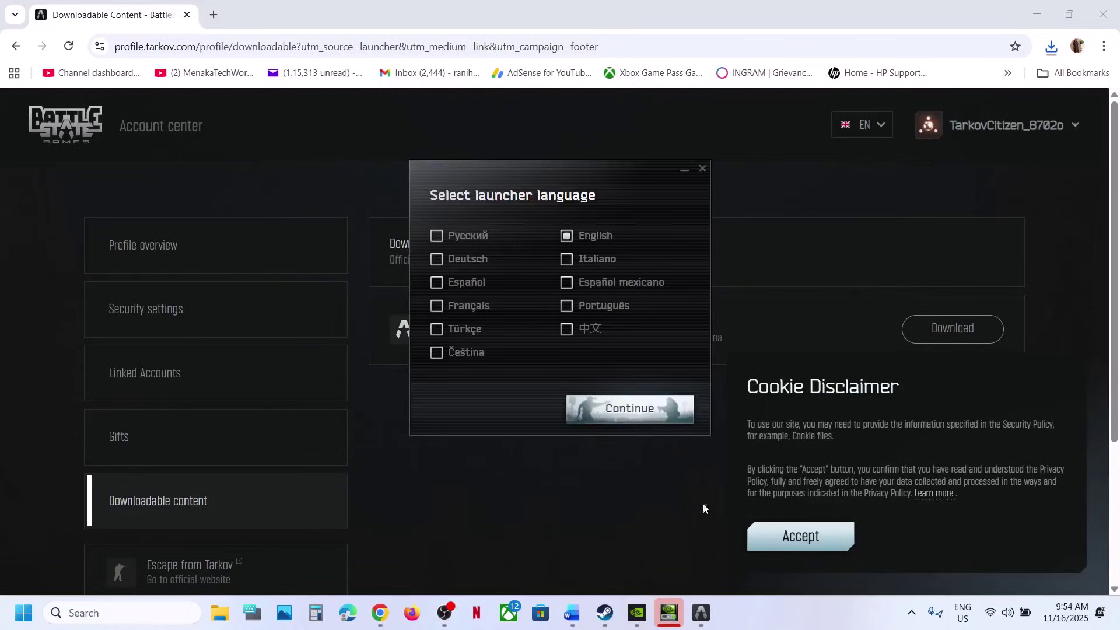
pyautogui.click(615, 409)
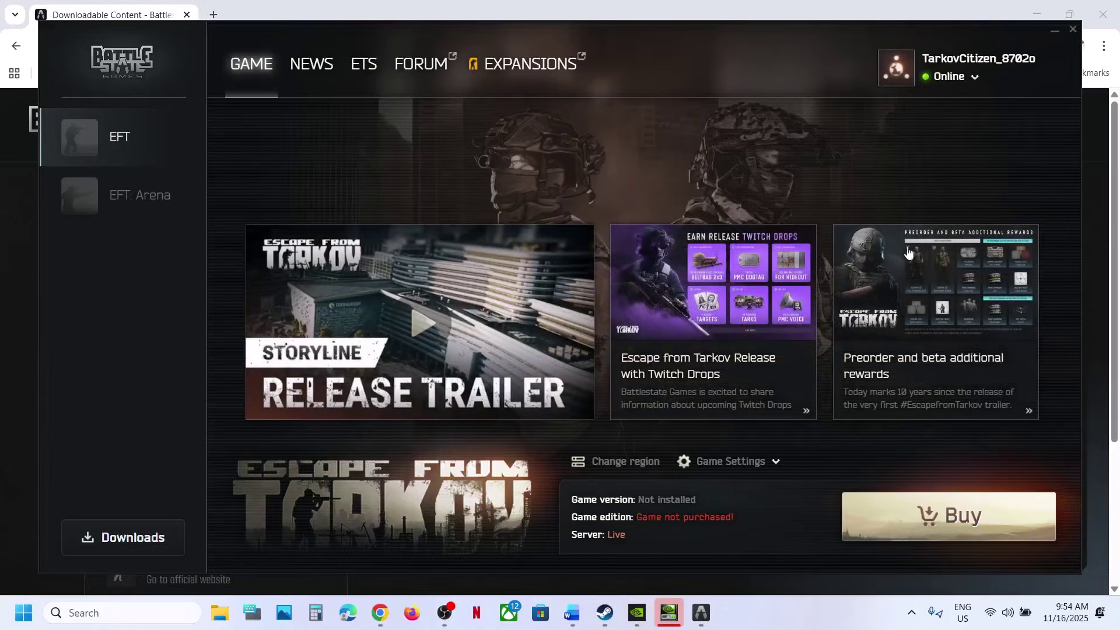
pyautogui.click(1073, 31)
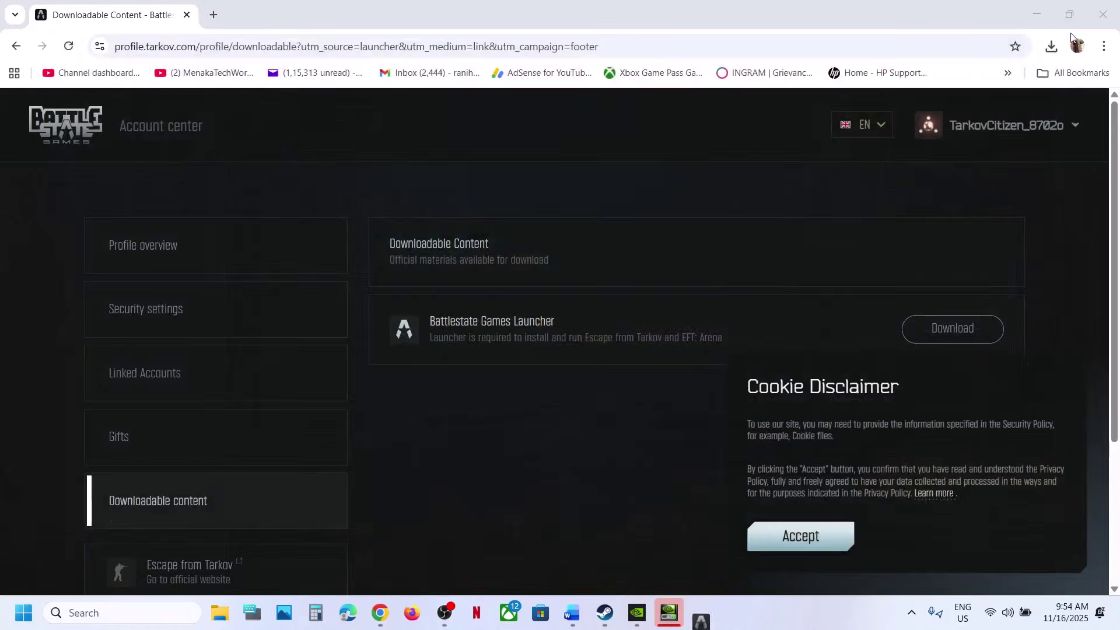
# Switch to Steam and start playing Escape from Tarkov from the Battlestate launcher
pyautogui.click(606, 612)
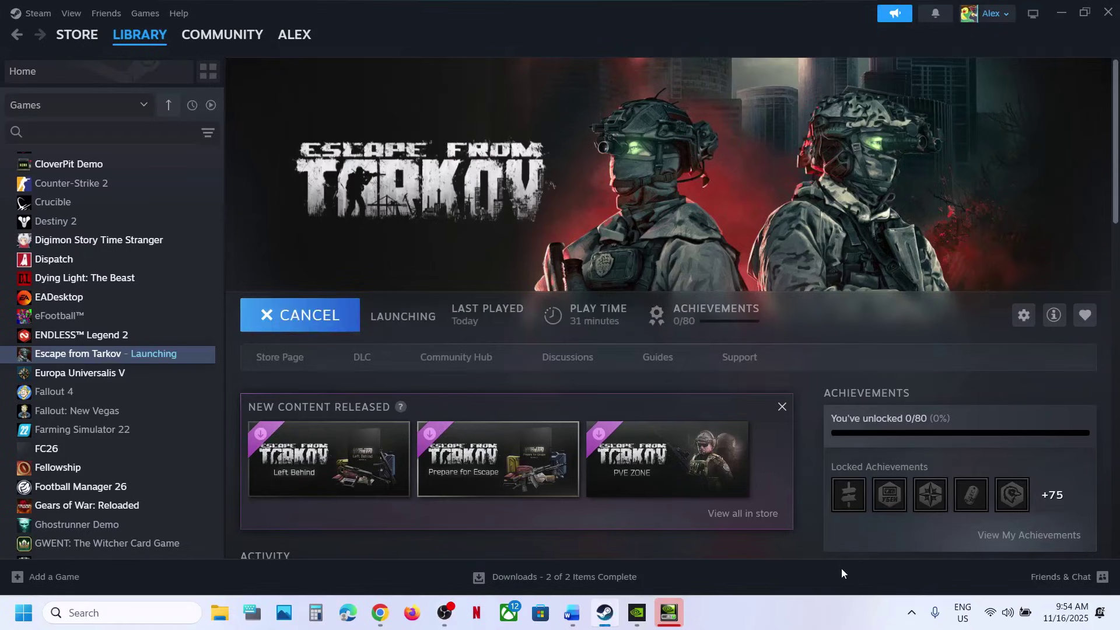
pyautogui.moveTo(815, 598); pyautogui.dragTo(807, 594)
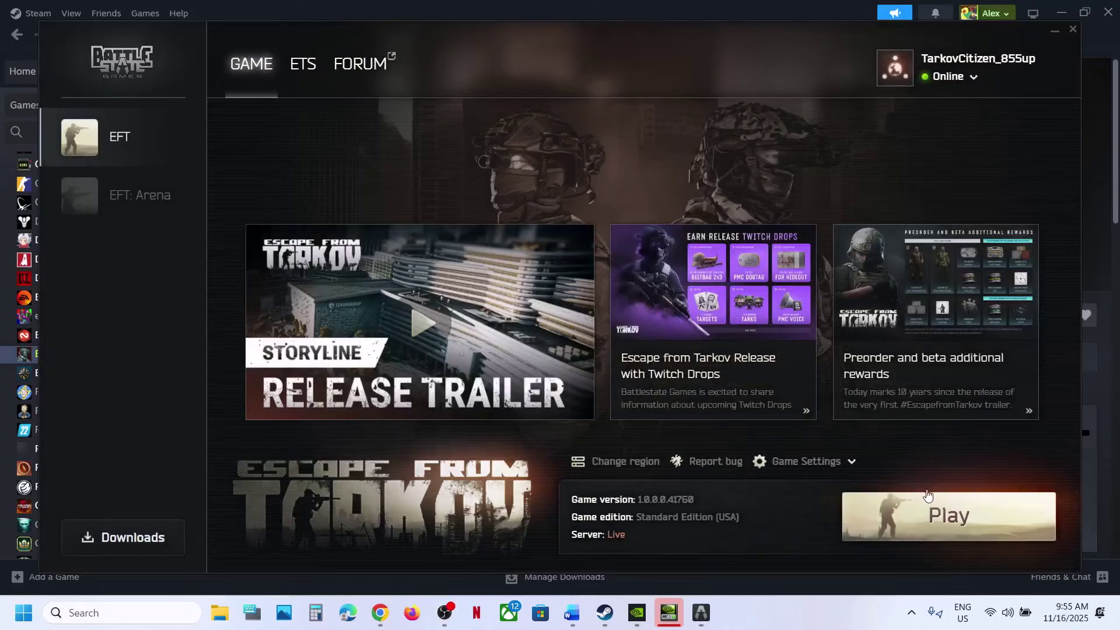
pyautogui.click(941, 519)
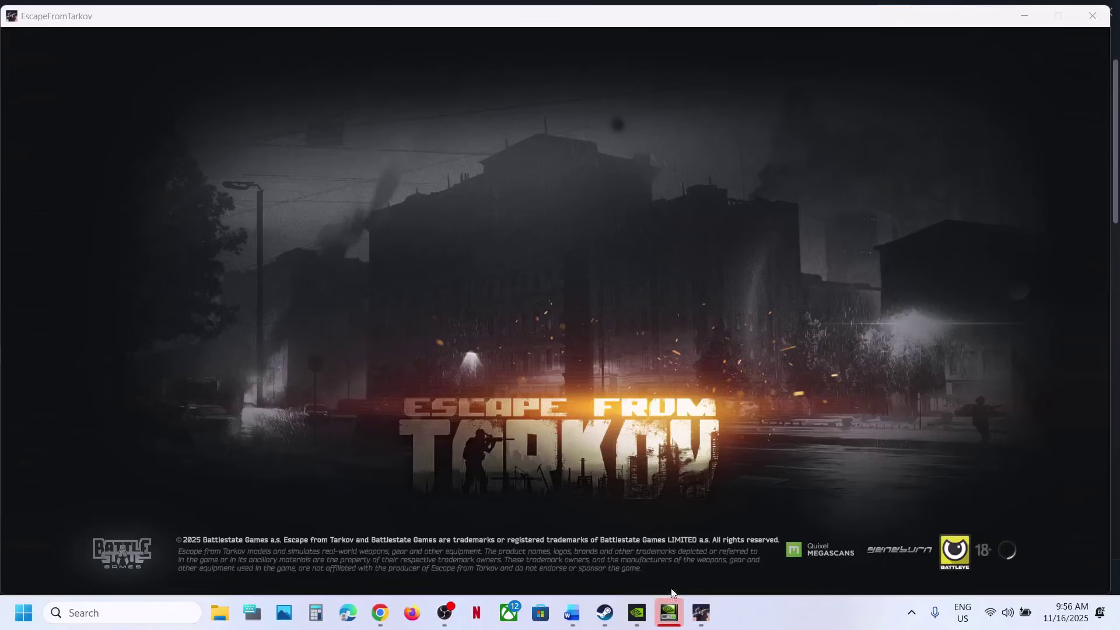
# Close the Escape from Tarkov game window and stop the game in Steam, confirming the exit
pyautogui.click(699, 613)
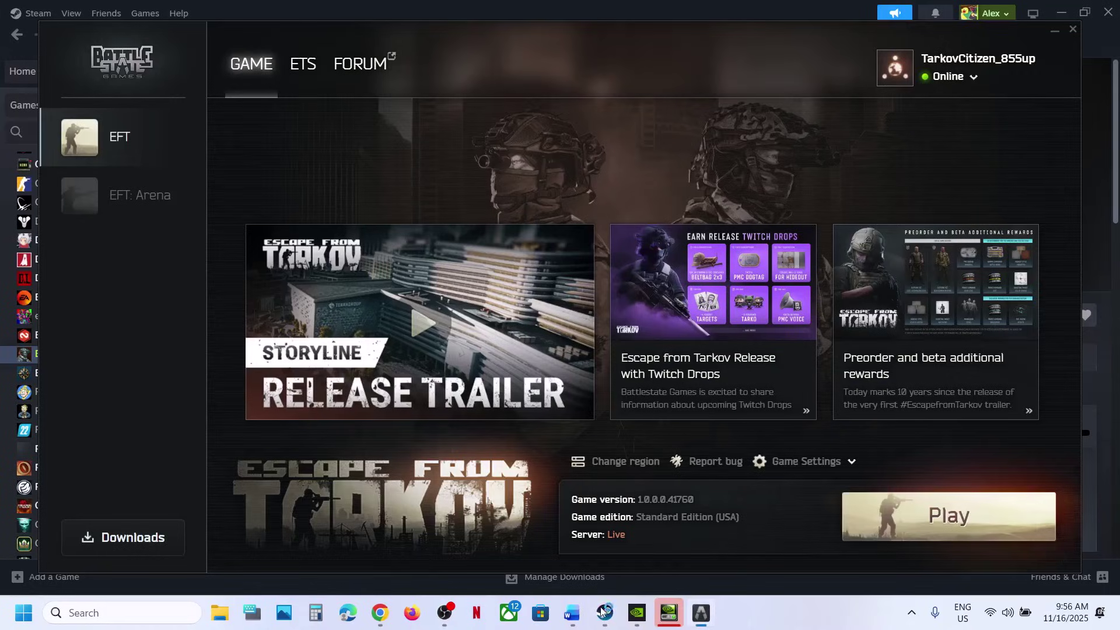
pyautogui.click(602, 613)
pyautogui.click(301, 316)
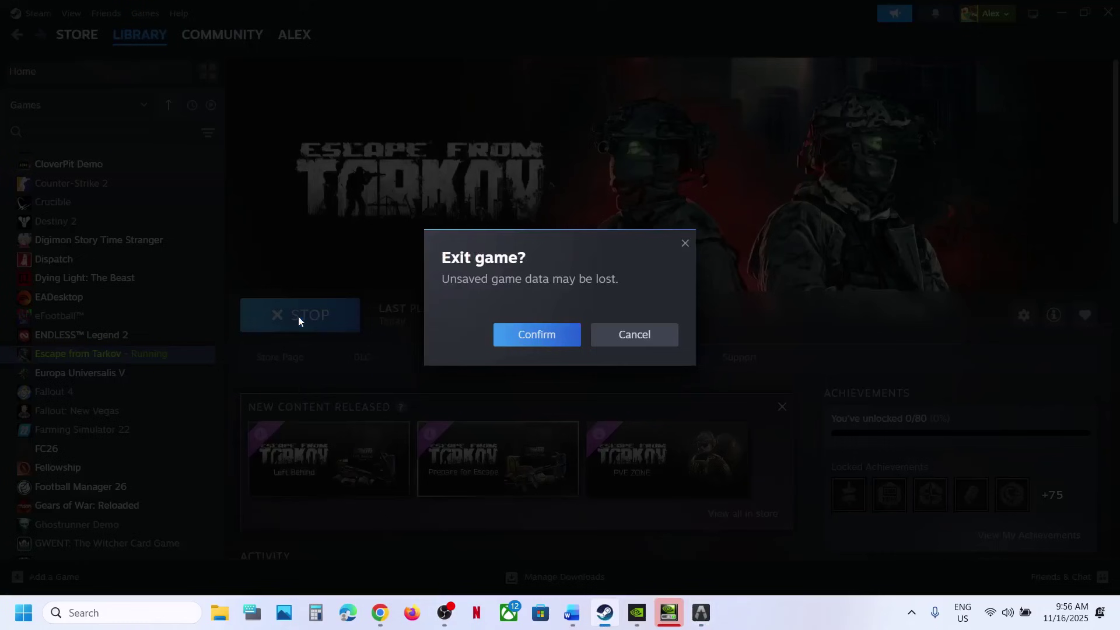
pyautogui.click(513, 336)
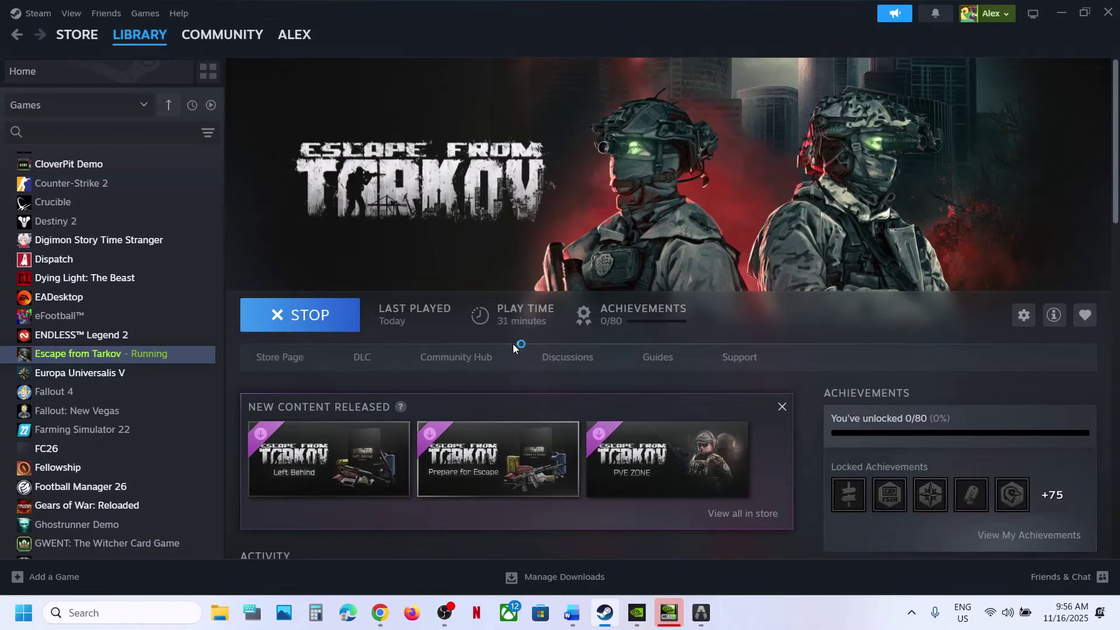
# Switch to the Word instructions and highlight "run launcher as an administrator" in Step 2, then minimize the document
pyautogui.click(572, 613)
pyautogui.moveTo(373, 360); pyautogui.dragTo(261, 429)
pyautogui.click(981, 96)
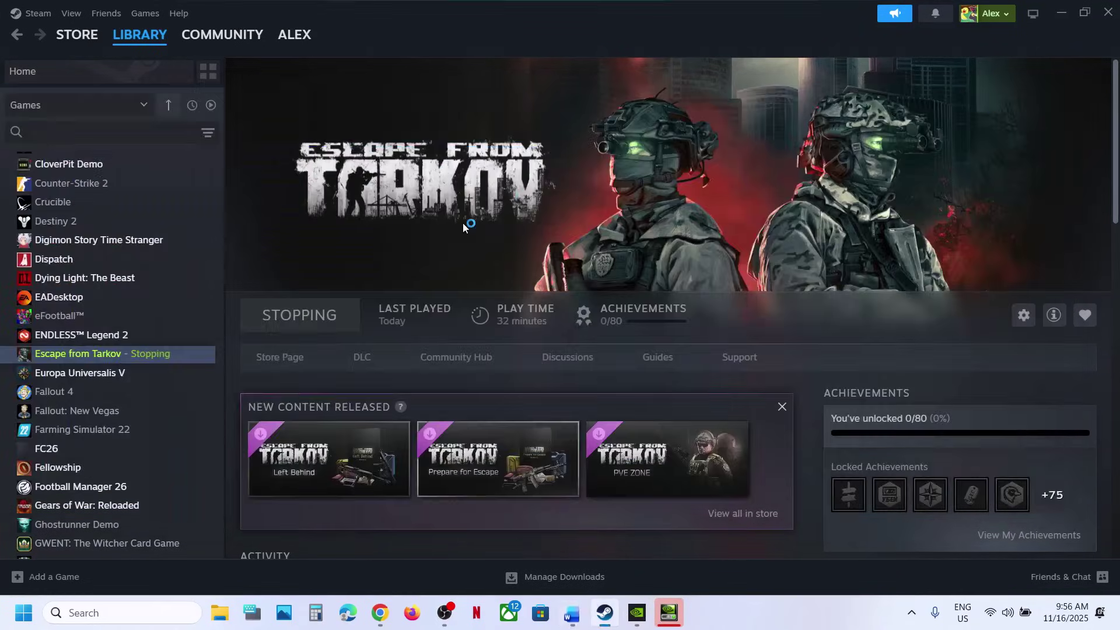
# Browse Escape from Tarkov's local files from the Steam library and open the launcher folder
pyautogui.rightClick(84, 353)
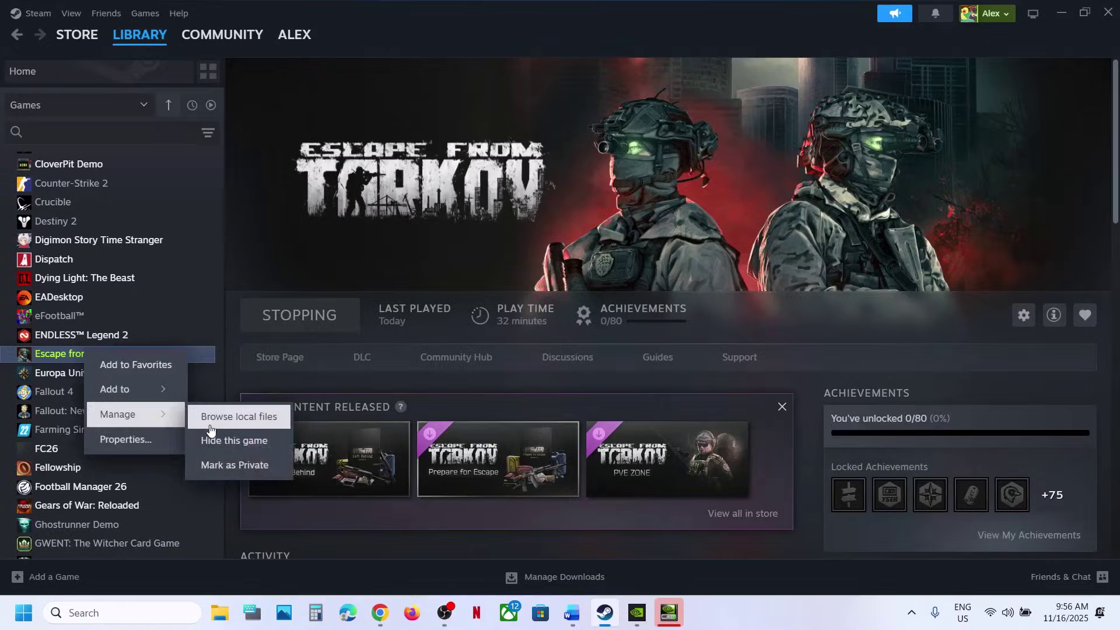
pyautogui.click(211, 431)
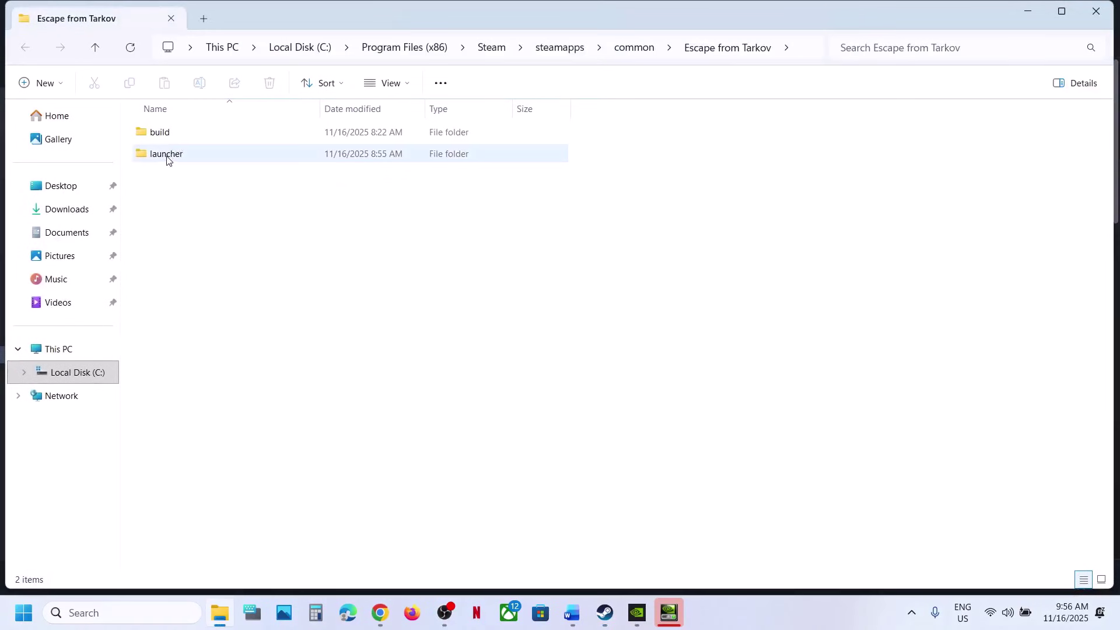
pyautogui.doubleClick(167, 155)
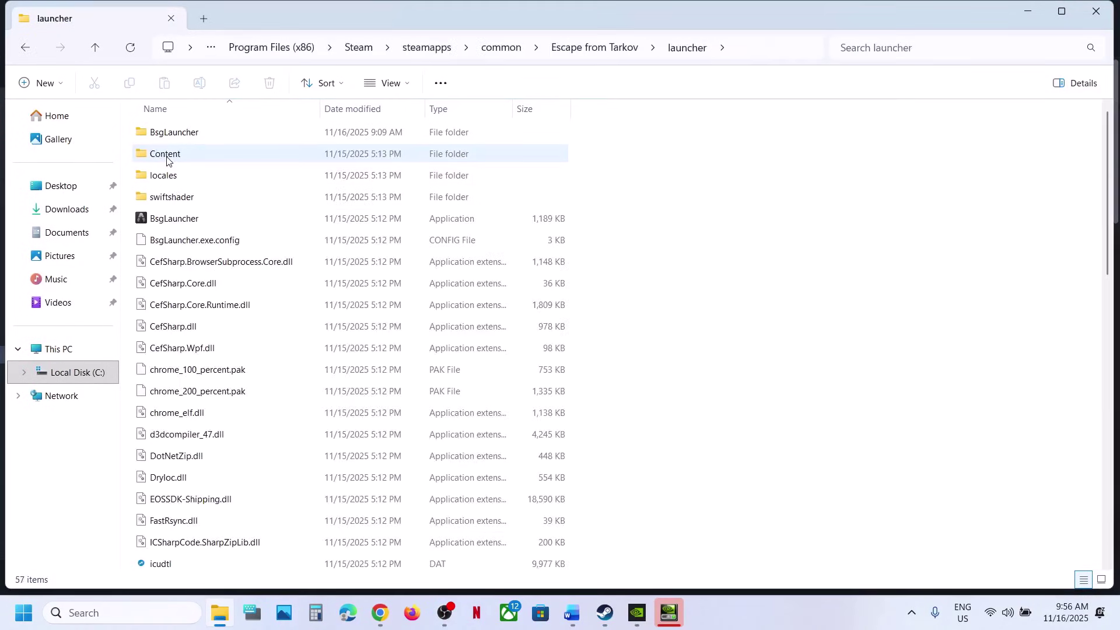
# Show the Run as administrator option for the BsgLauncher application without running it
pyautogui.click(180, 225)
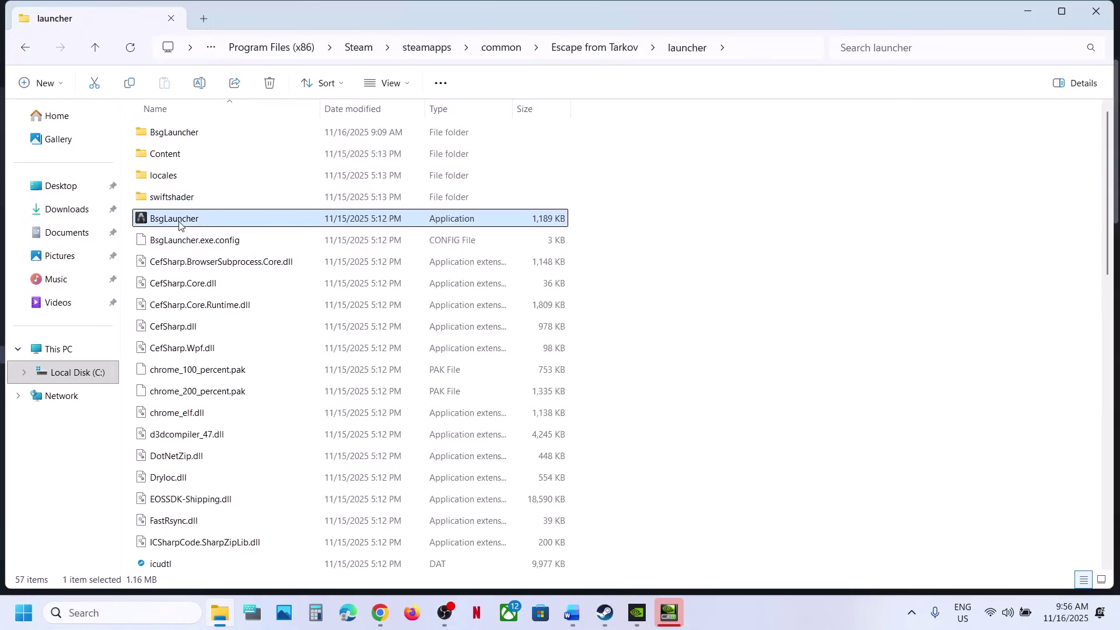
pyautogui.rightClick(180, 226)
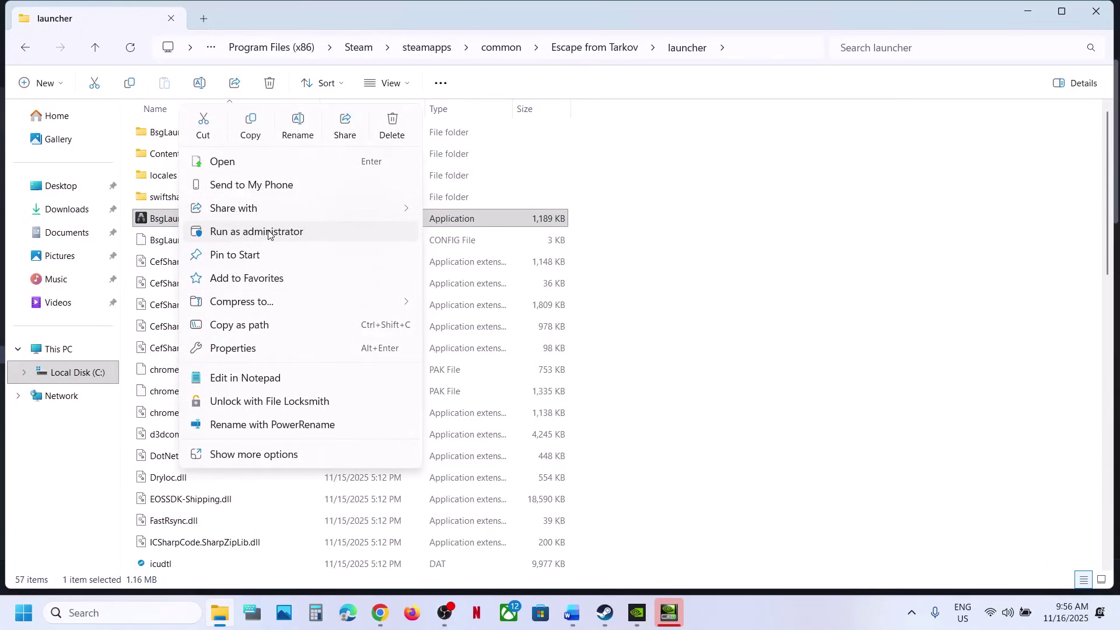
pyautogui.click(165, 140)
pyautogui.click(164, 225)
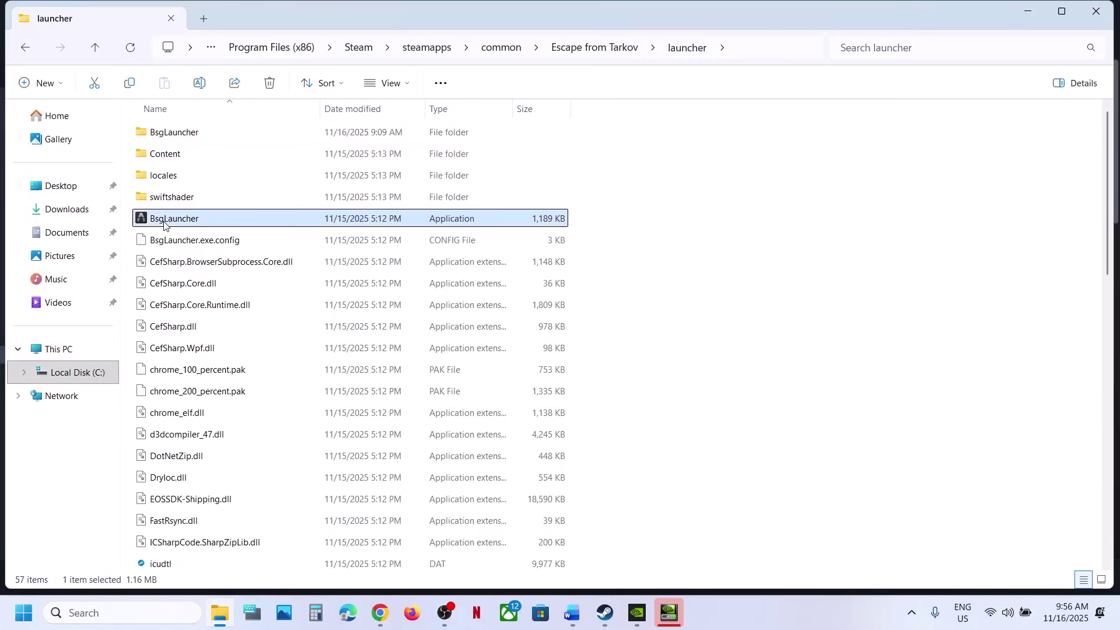
pyautogui.rightClick(286, 218)
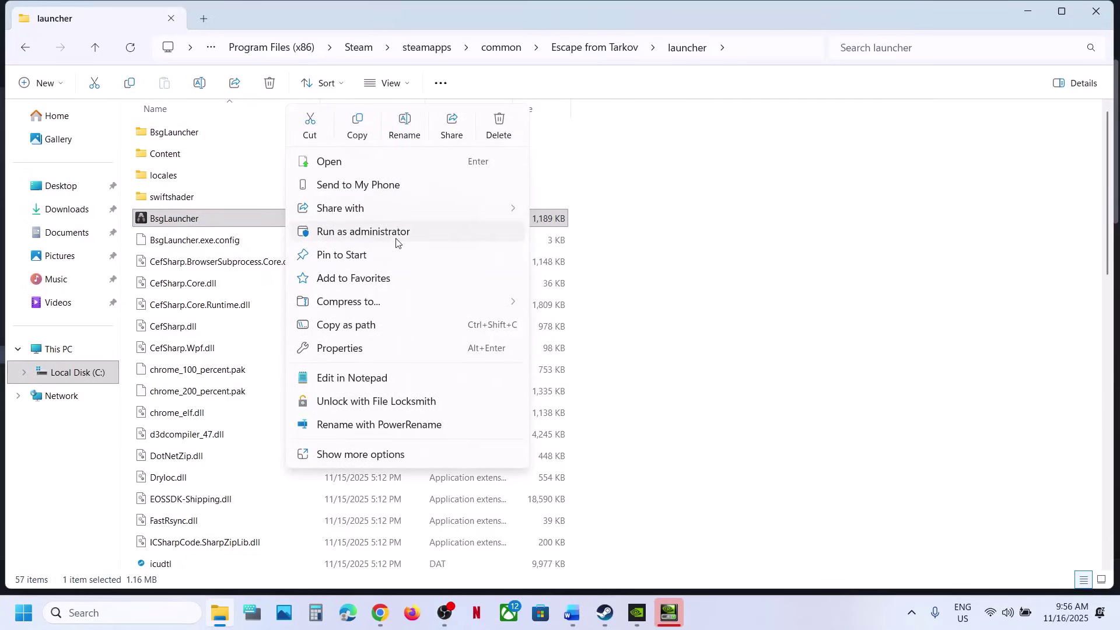
pyautogui.click(738, 275)
# Highlight the word "uncheck" in Step 2 of the Word instructions and minimize the document
pyautogui.click(571, 612)
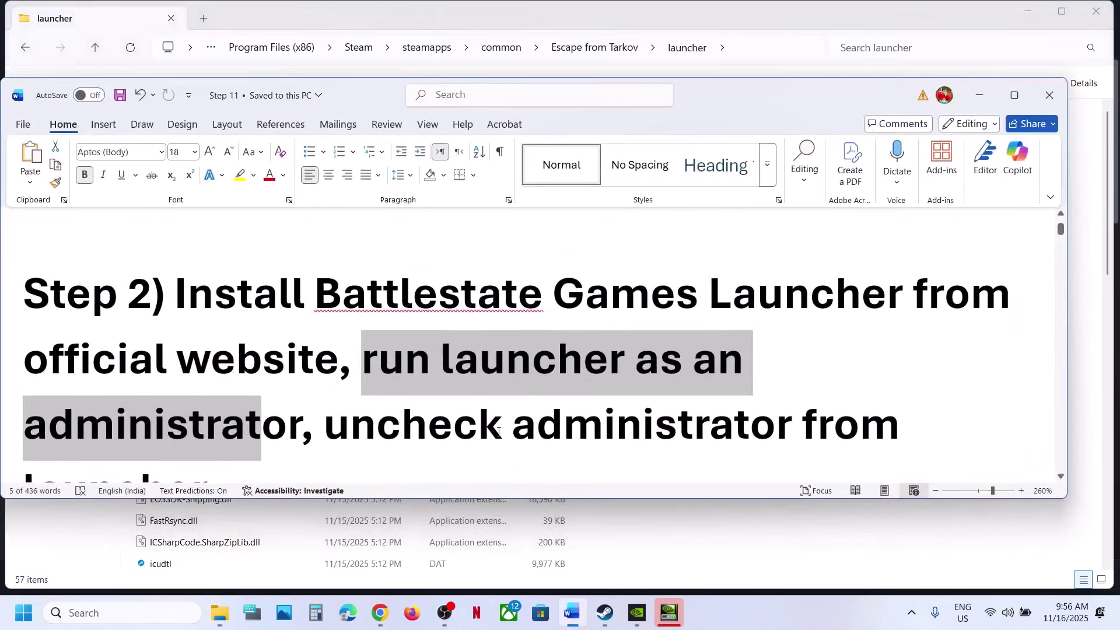
pyautogui.scroll(-2, 498, 432)
pyautogui.moveTo(350, 332); pyautogui.dragTo(516, 350)
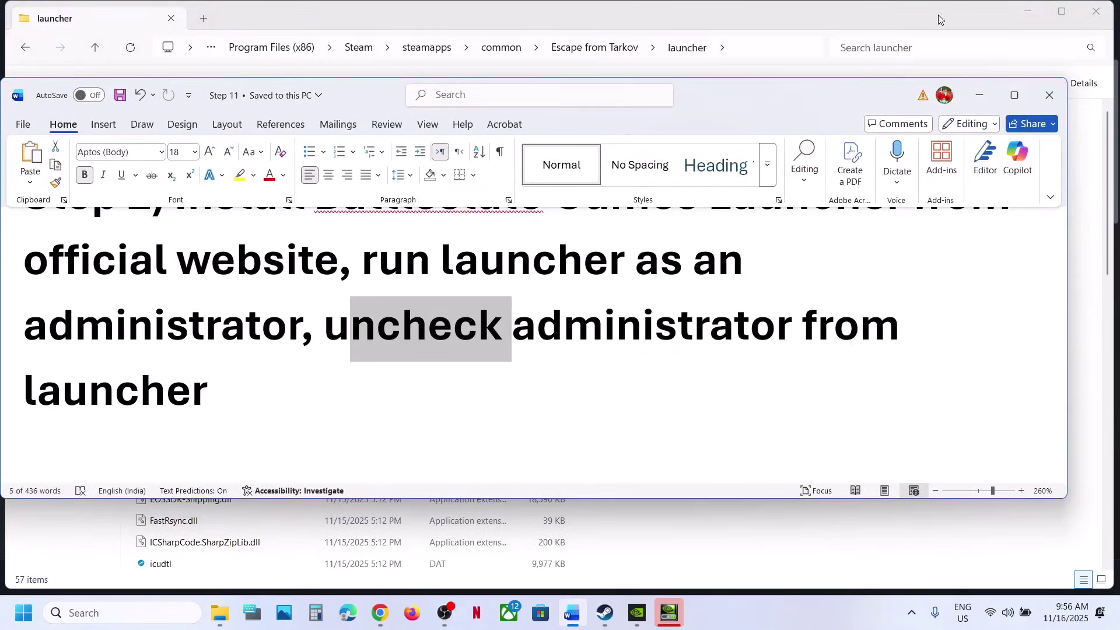
pyautogui.click(979, 95)
# Open the compatibility settings in the BsgLauncher application's properties, confirm the dialog, and close the launcher folder
pyautogui.click(199, 219)
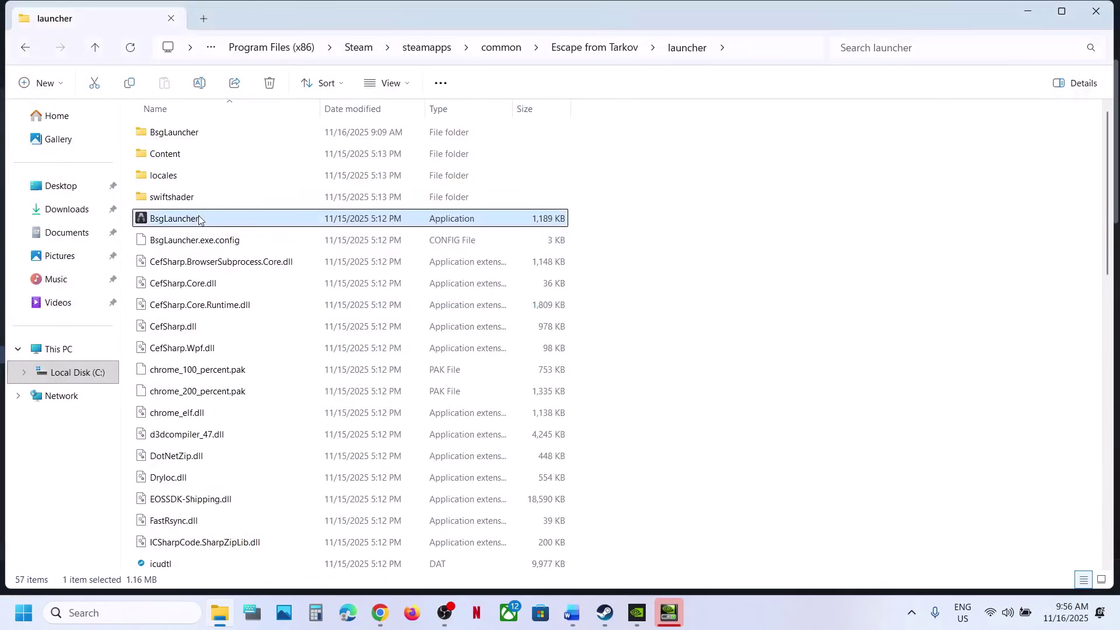
pyautogui.rightClick(199, 220)
pyautogui.click(280, 347)
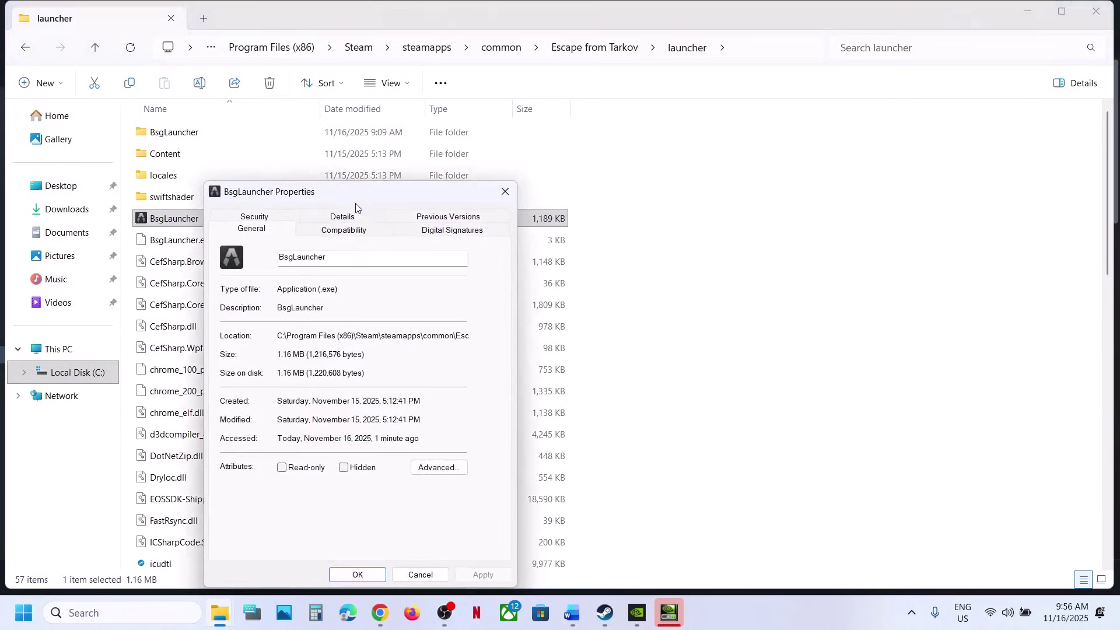
pyautogui.click(342, 231)
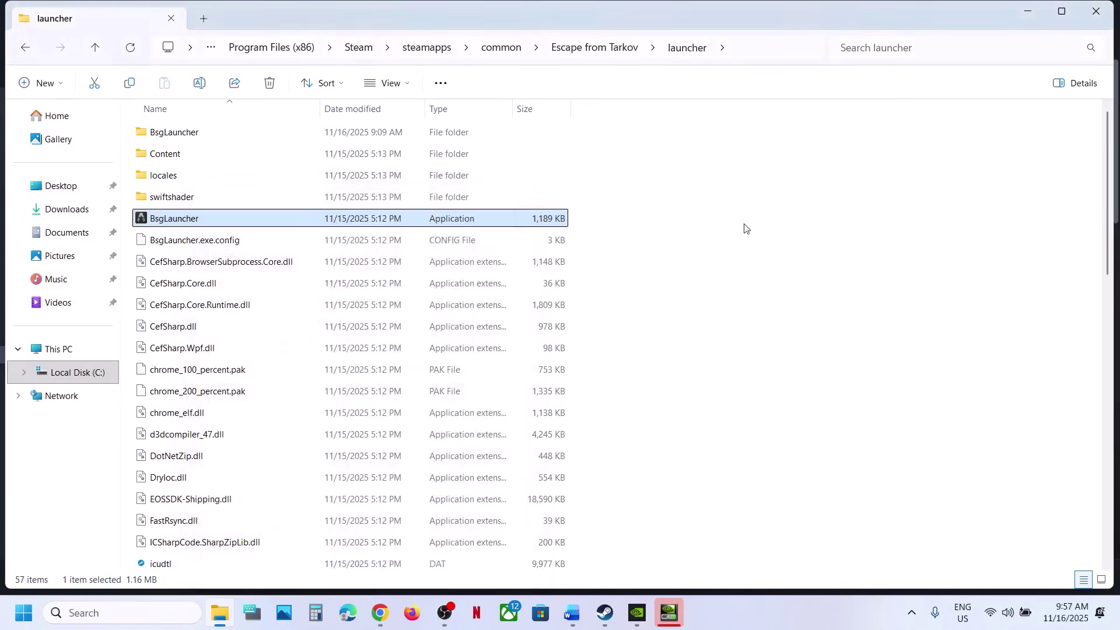
pyautogui.click(358, 574)
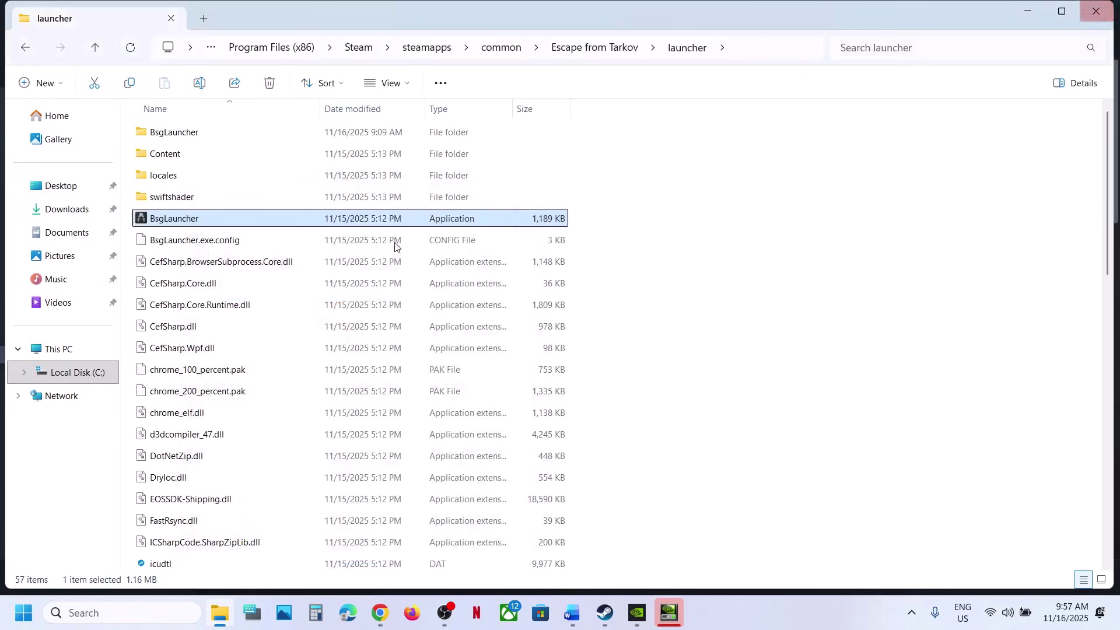
pyautogui.click(1095, 13)
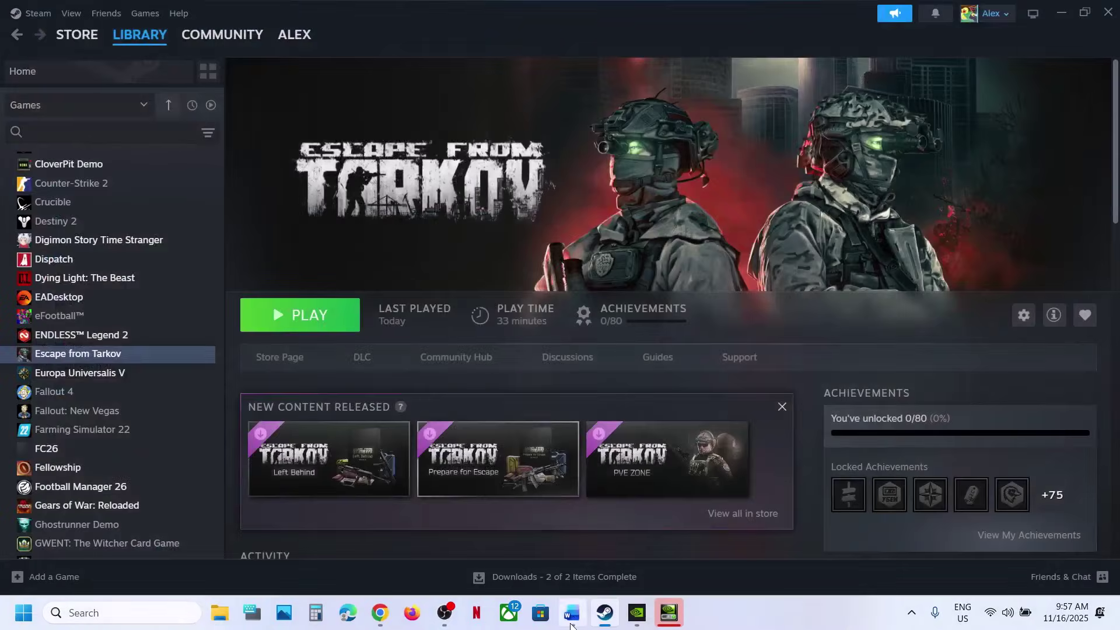
# Switch to the Word instructions and go to Step 3 about the integrity check, region, update and cache
pyautogui.click(571, 612)
pyautogui.scroll(-5, 477, 440)
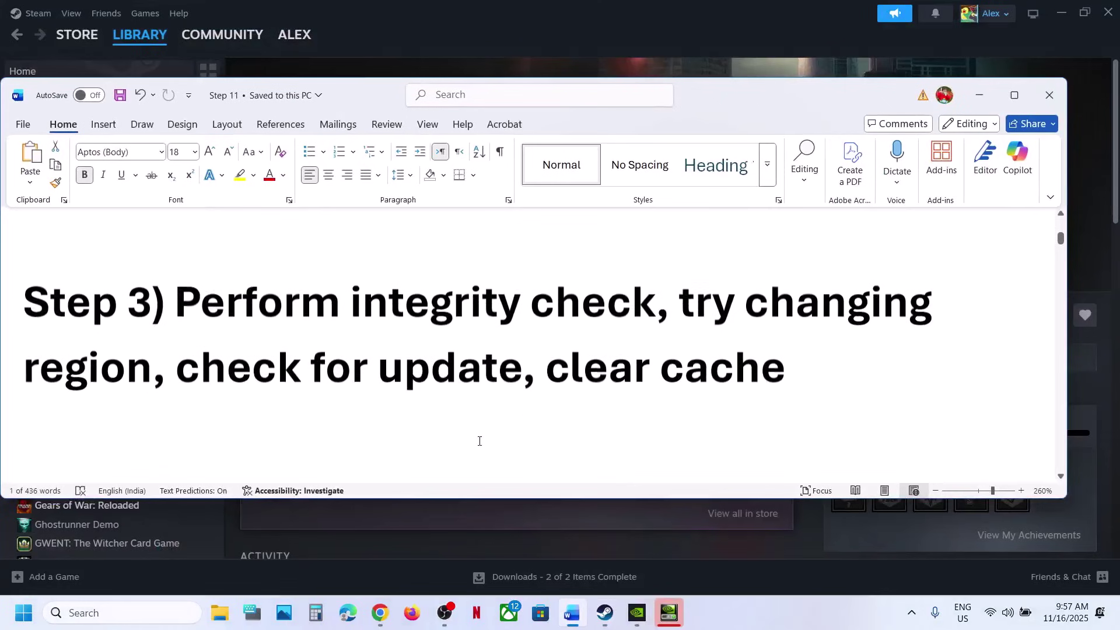
# Highlight "Perform integrity check" in Step 3 of the Word instructions and show the launcher's Integrity check option without running it
pyautogui.moveTo(270, 308); pyautogui.dragTo(657, 305)
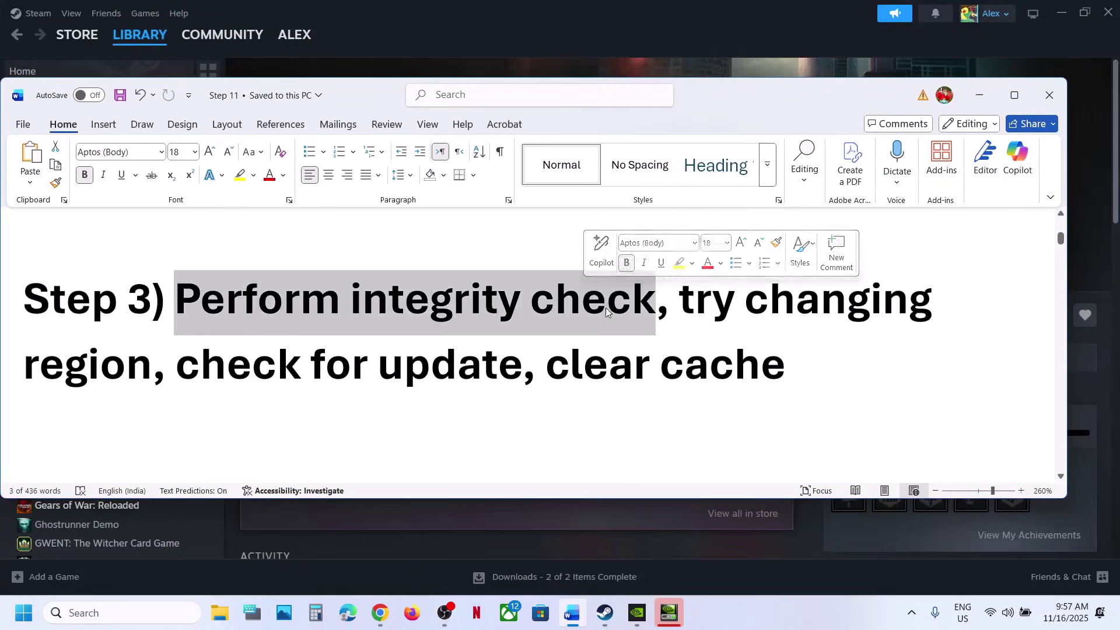
pyautogui.click(596, 13)
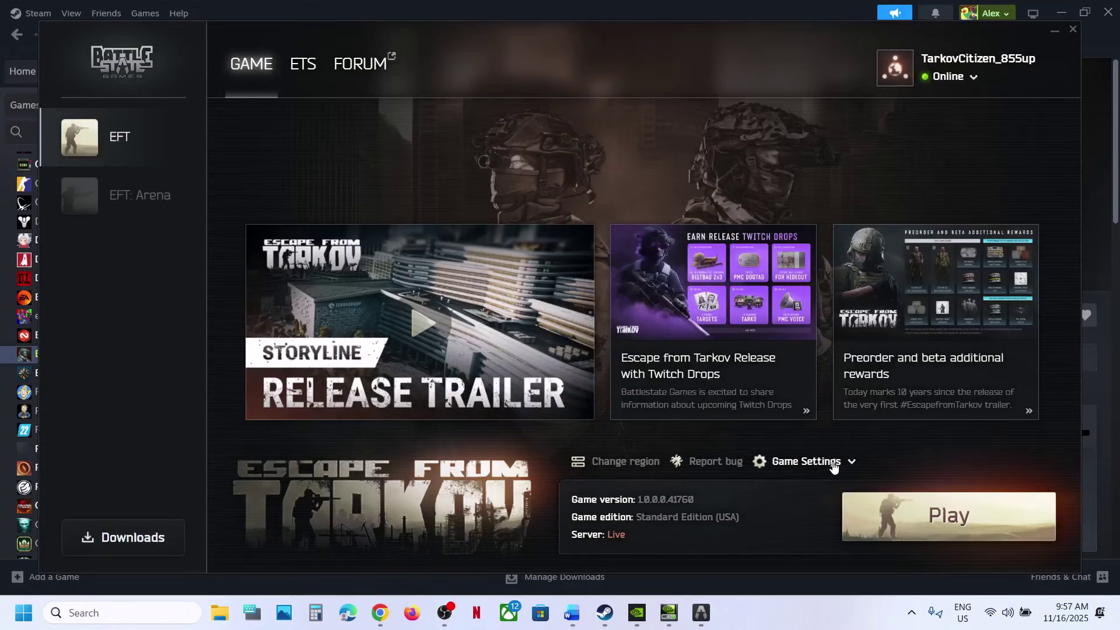
pyautogui.click(833, 463)
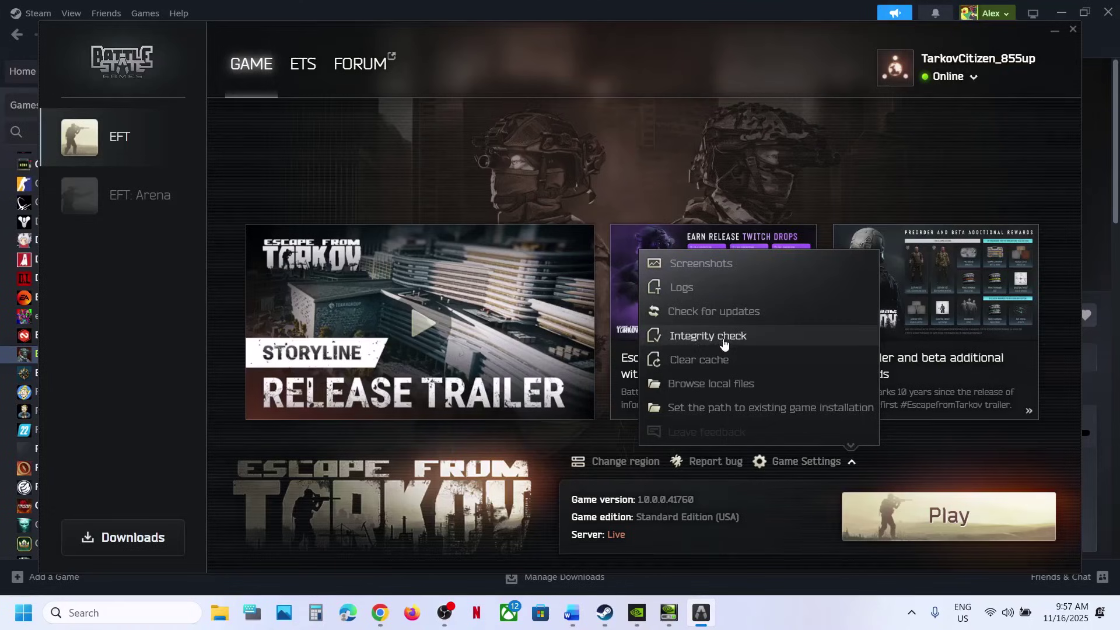
pyautogui.click(574, 614)
pyautogui.click(574, 614)
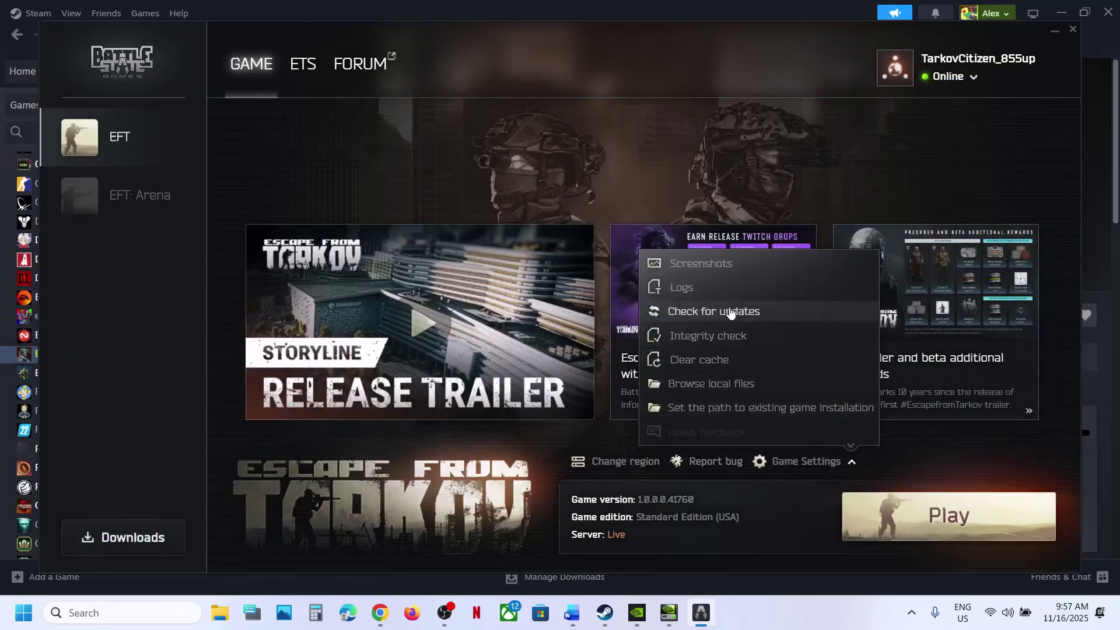
# Check the game for updates and clear its cache through the launcher's game settings
pyautogui.click(723, 310)
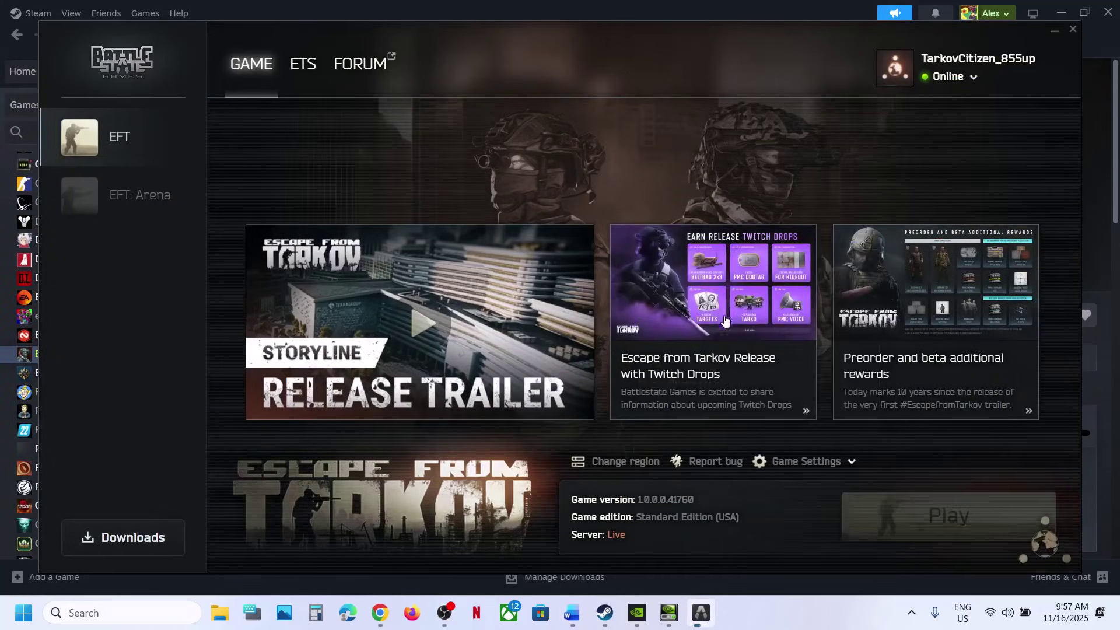
pyautogui.click(575, 619)
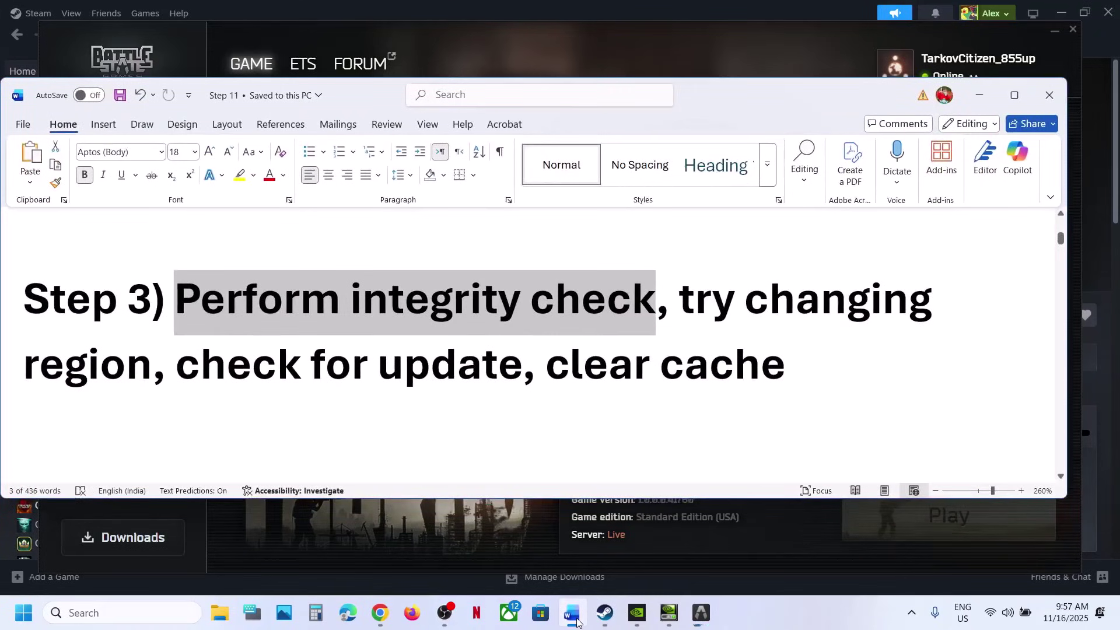
pyautogui.click(979, 95)
pyautogui.click(827, 462)
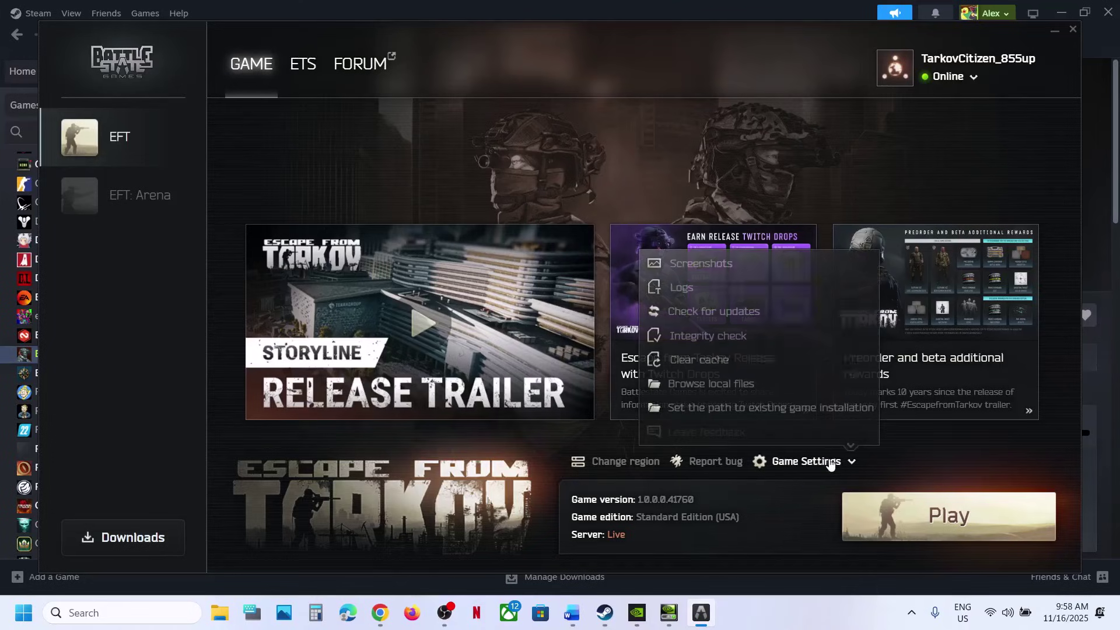
pyautogui.click(708, 367)
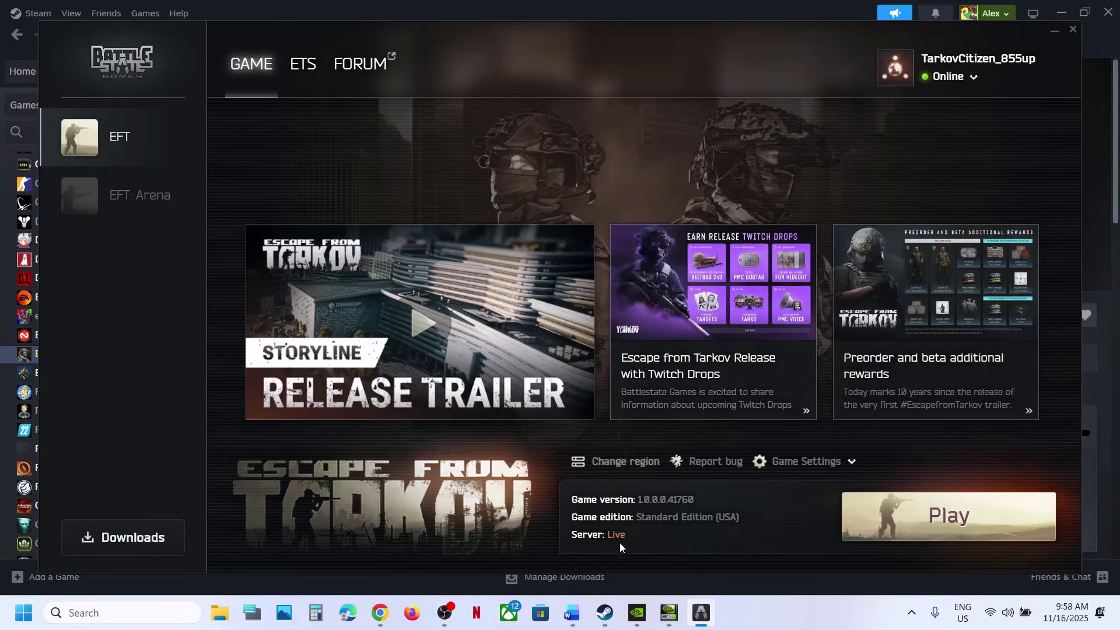
# Highlight "changing region" in Step 3 of the Word instructions and minimize the document
pyautogui.click(578, 617)
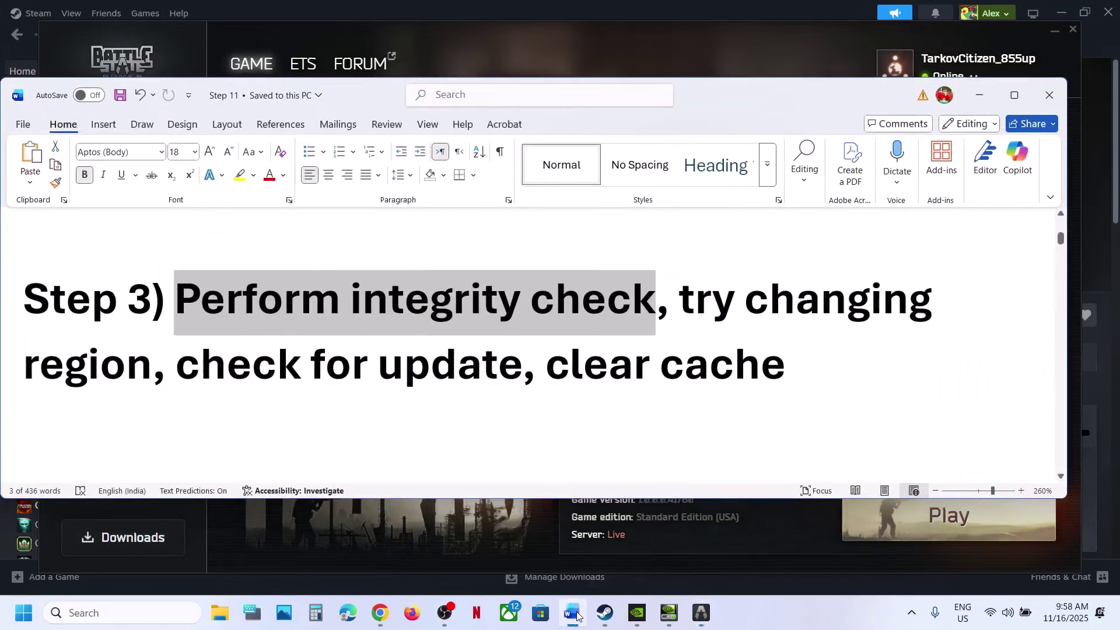
pyautogui.moveTo(774, 289); pyautogui.dragTo(152, 369)
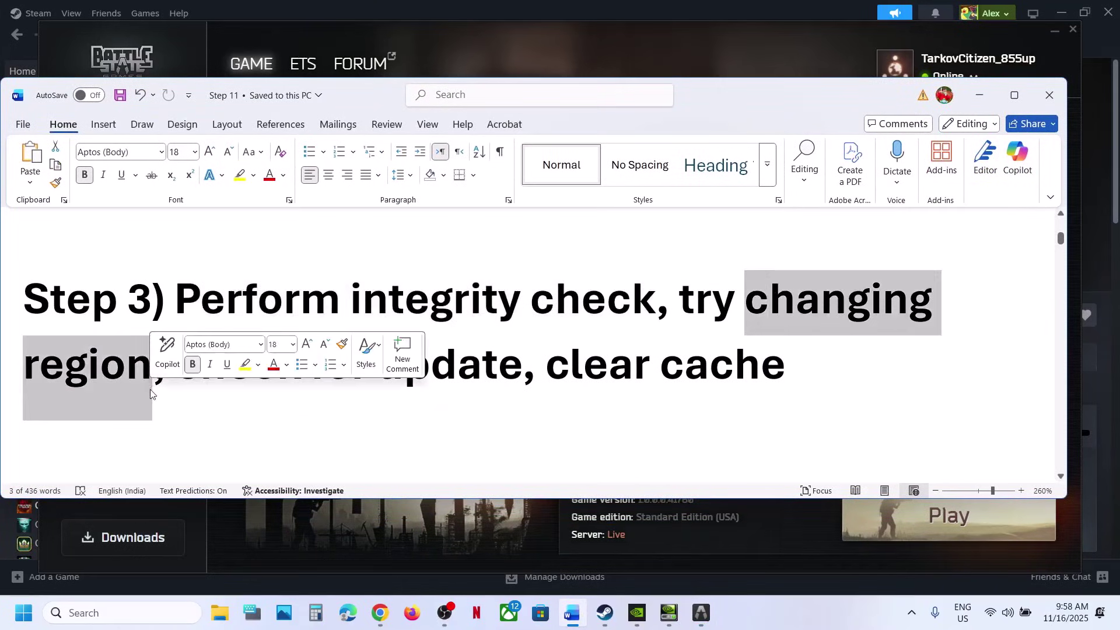
pyautogui.click(980, 95)
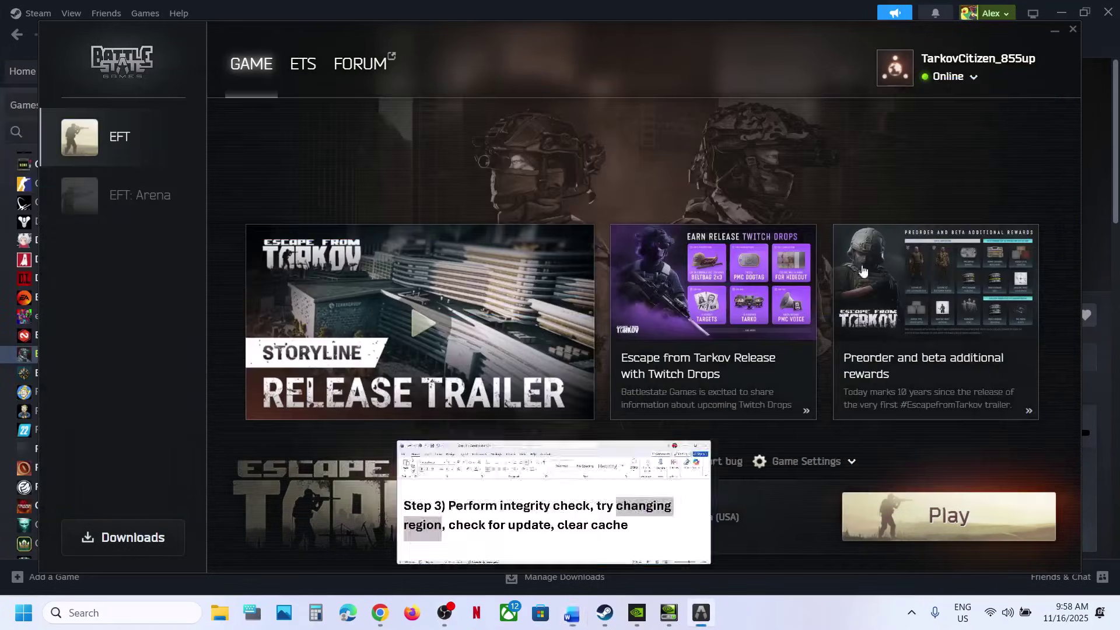
# View the launcher's list of game server regions and cancel without changing the selection
pyautogui.click(792, 464)
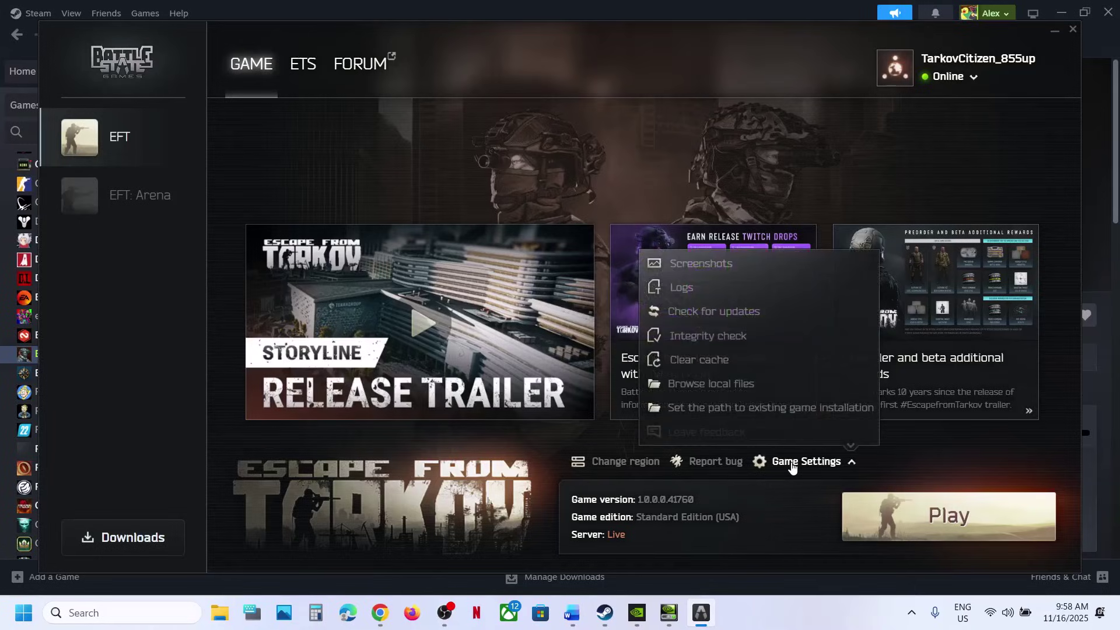
pyautogui.click(625, 463)
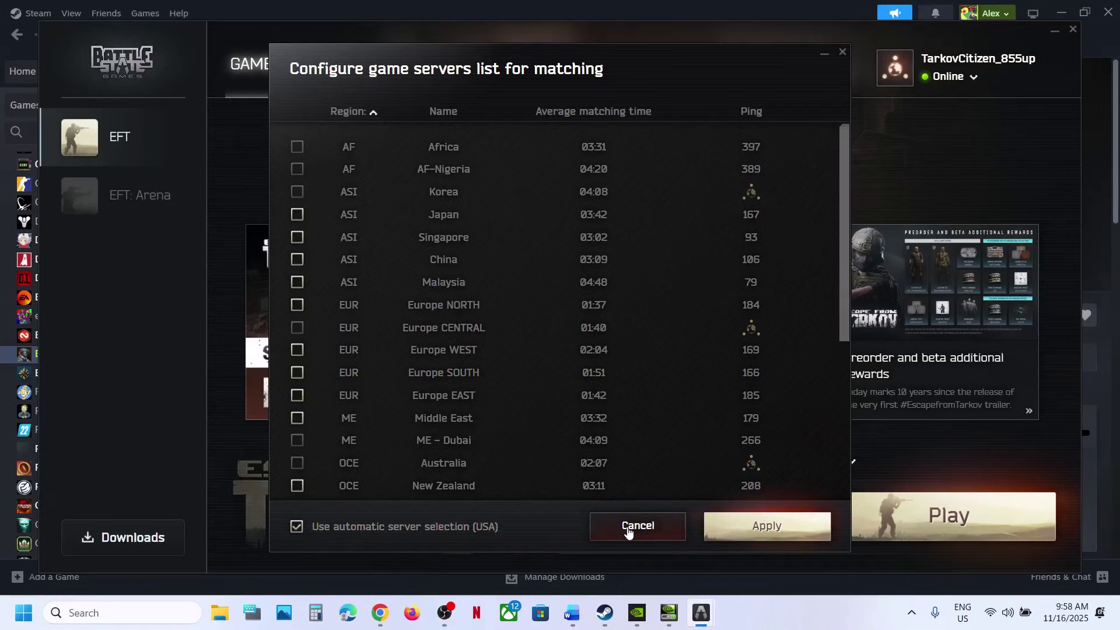
pyautogui.click(623, 529)
# Switch to the Word instructions and go to Step 4 about starting and reinstalling BattlEye
pyautogui.click(571, 612)
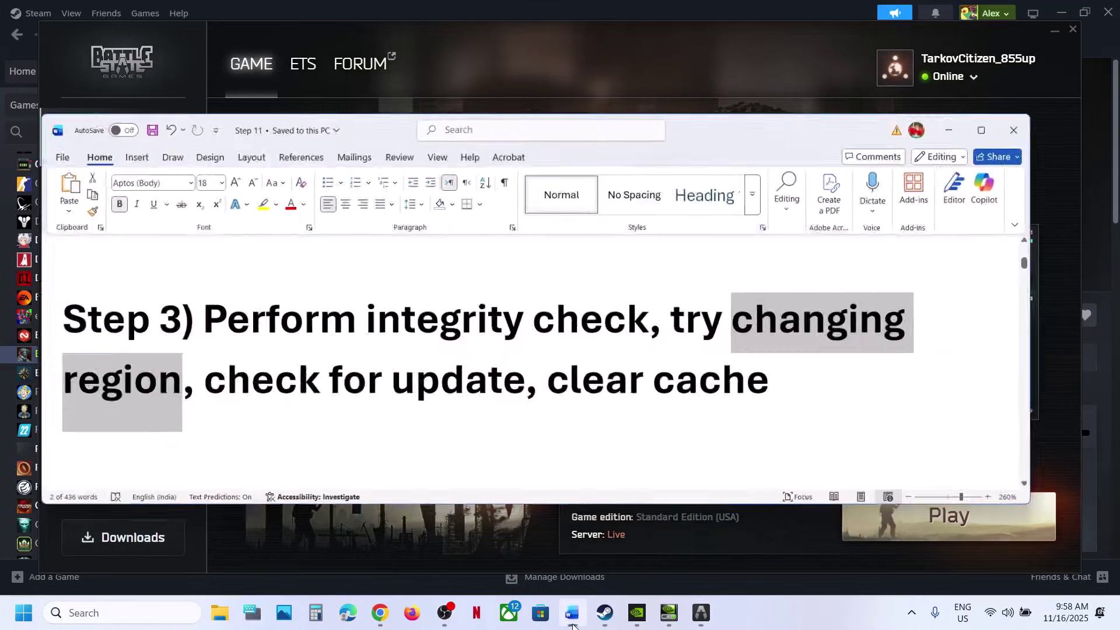
pyautogui.scroll(-3, 450, 389)
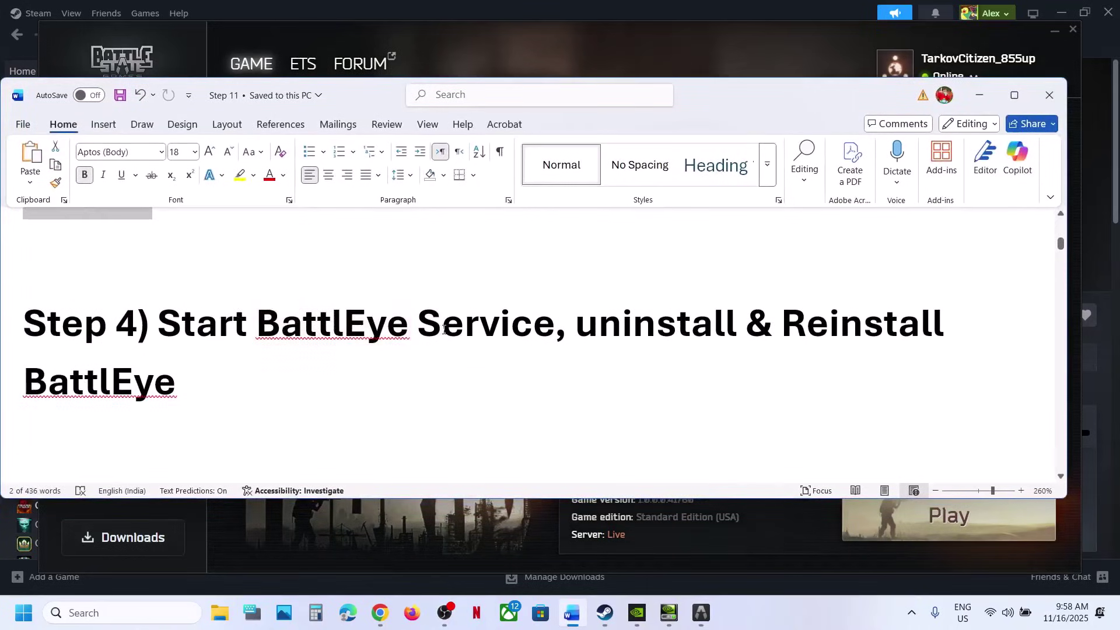
# Close the Battlestate Games launcher and stop Escape from Tarkov in the Steam library
pyautogui.click(1072, 30)
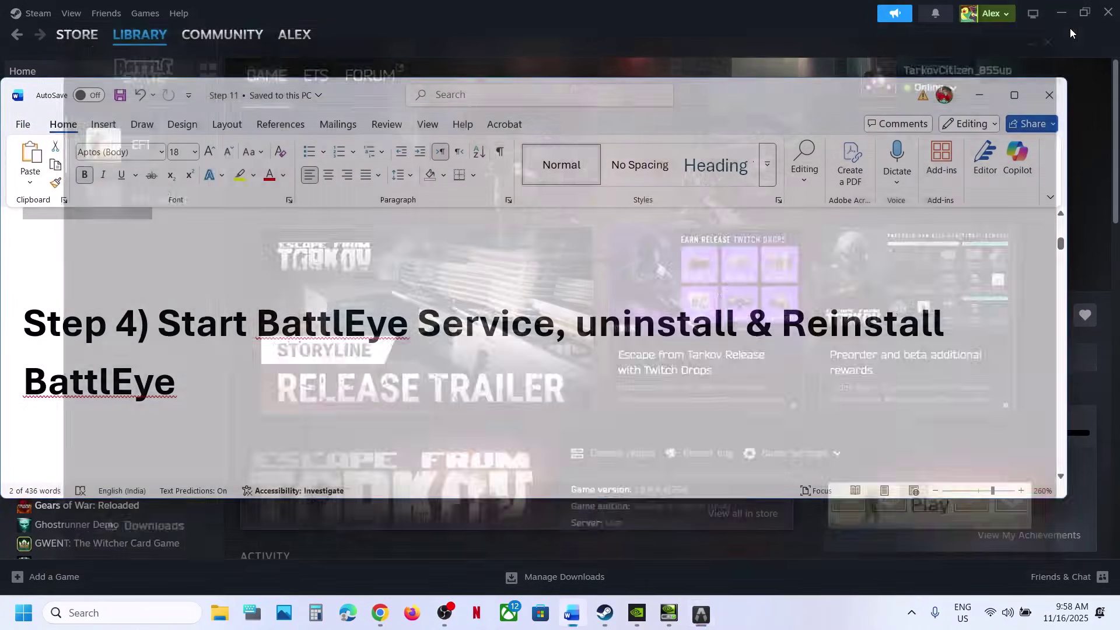
pyautogui.click(495, 52)
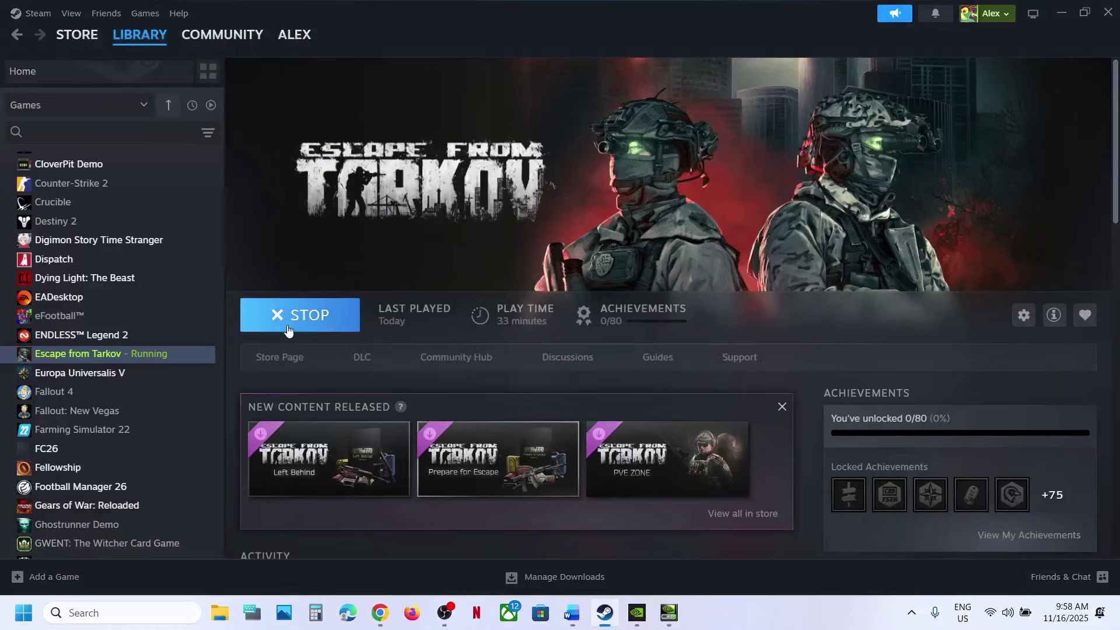
pyautogui.click(315, 319)
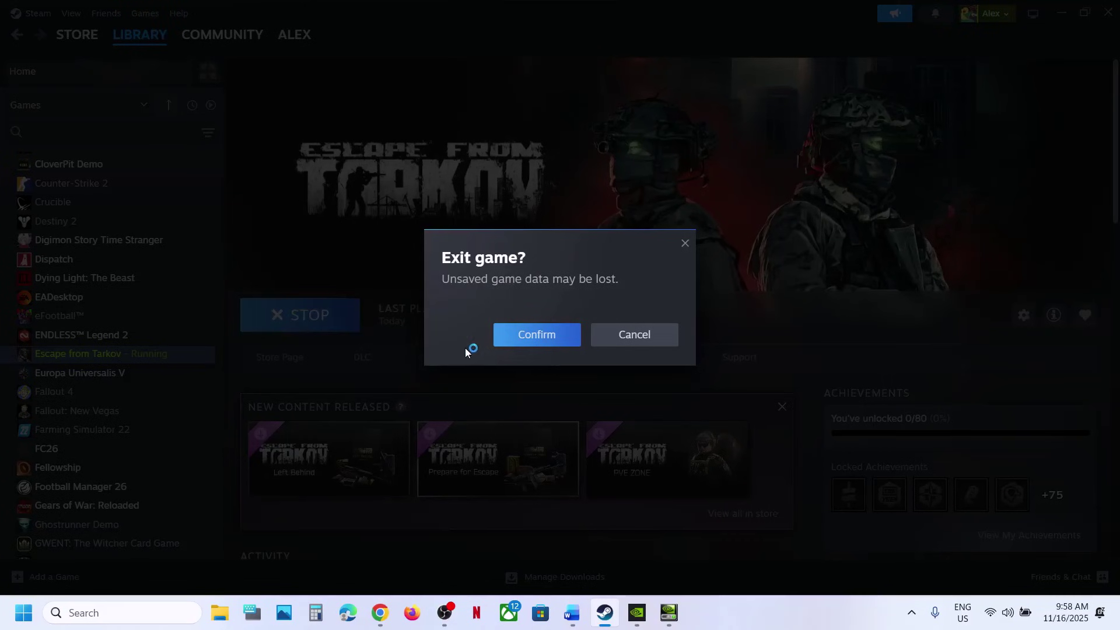
# Search Windows for "services", open the Services console, and bring up the properties of BattlEye Service
pyautogui.click(122, 613)
pyautogui.write('services')
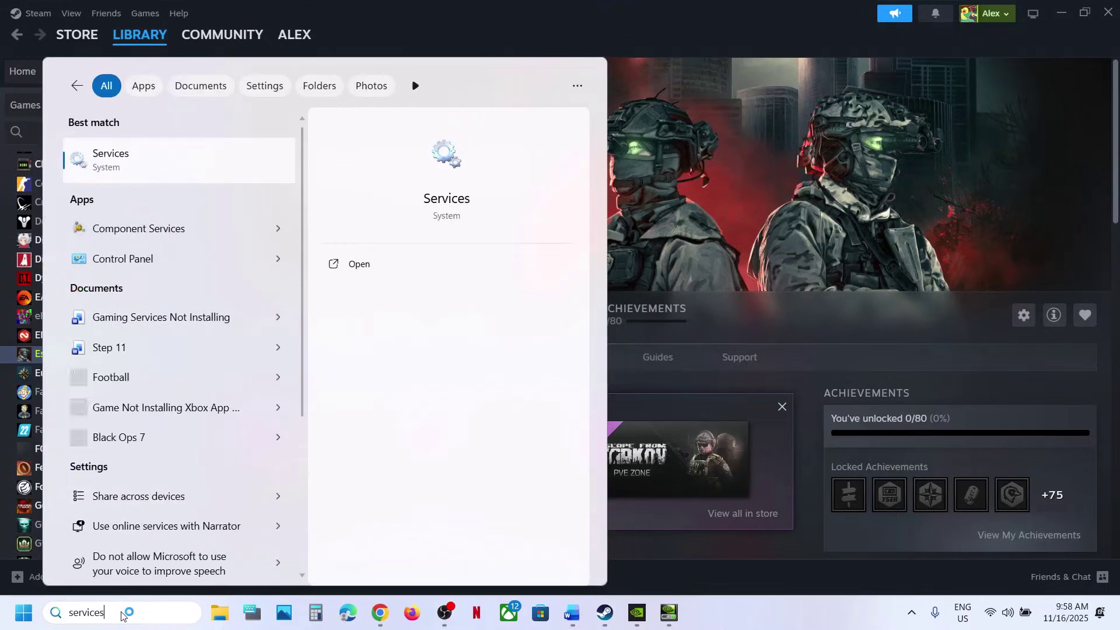
pyautogui.click(359, 264)
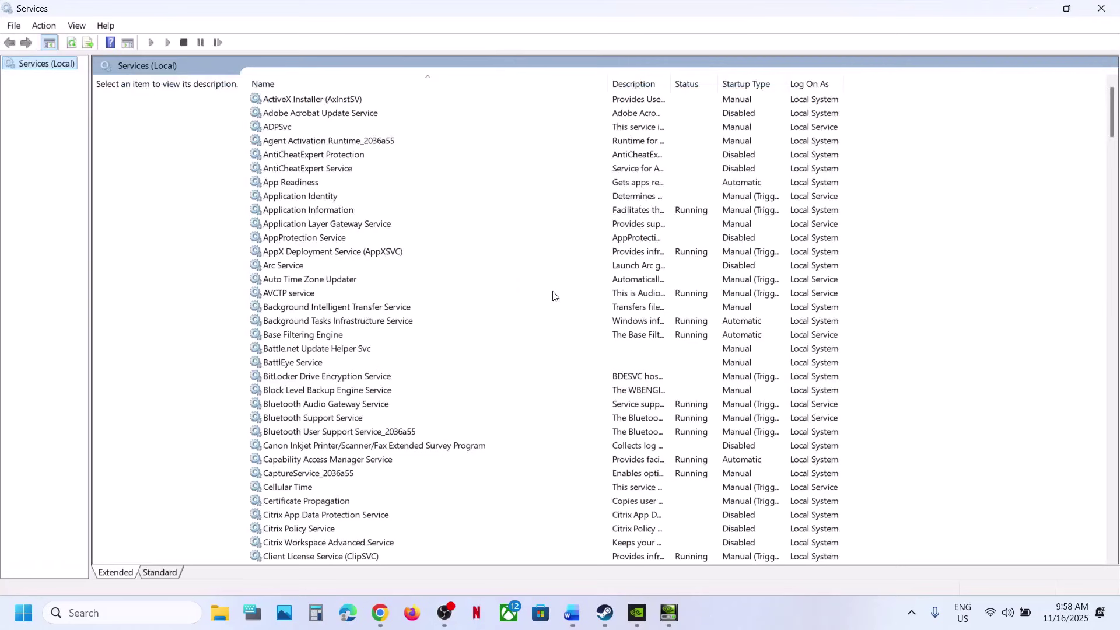
pyautogui.click(488, 307)
pyautogui.press('Down')
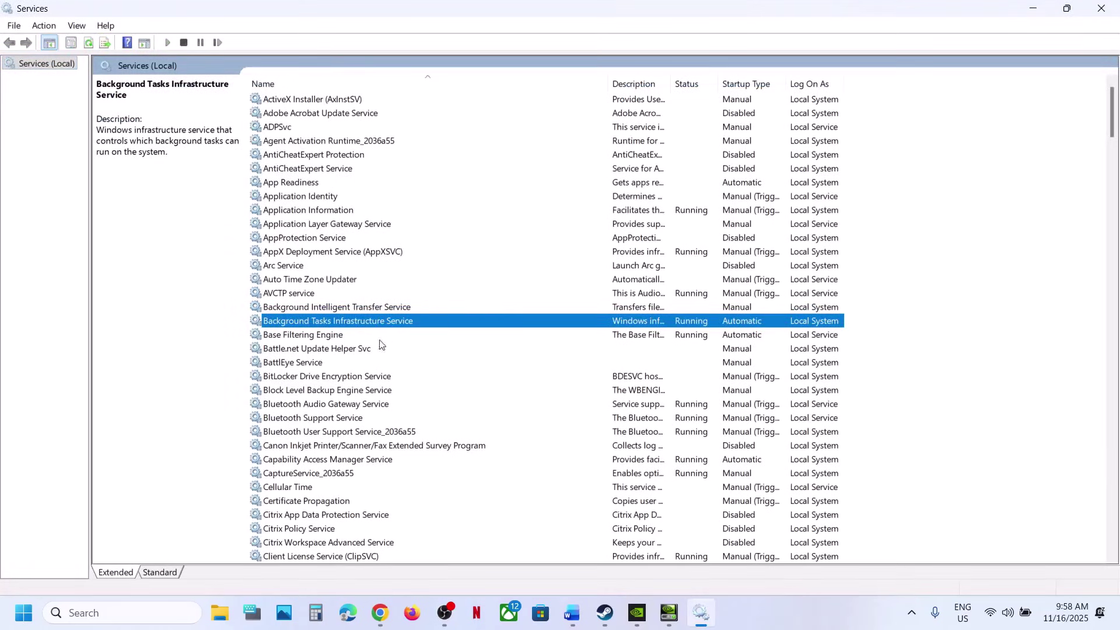
pyautogui.click(311, 365)
pyautogui.doubleClick(334, 367)
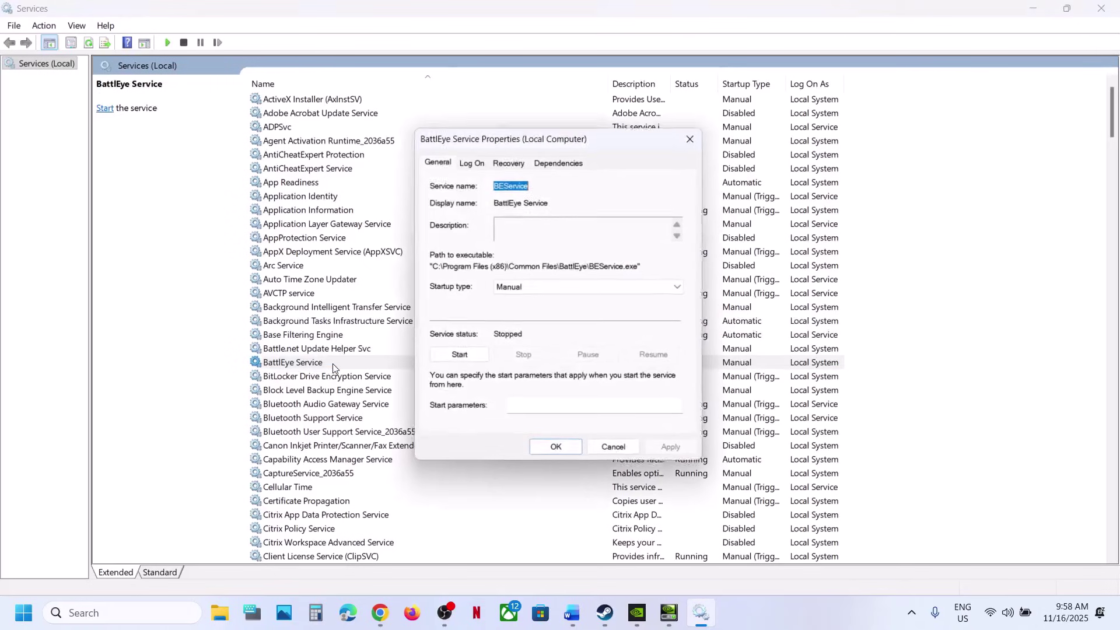
# Set BattlEye Service's startup type to Automatic, start the service, and confirm its properties
pyautogui.click(527, 290)
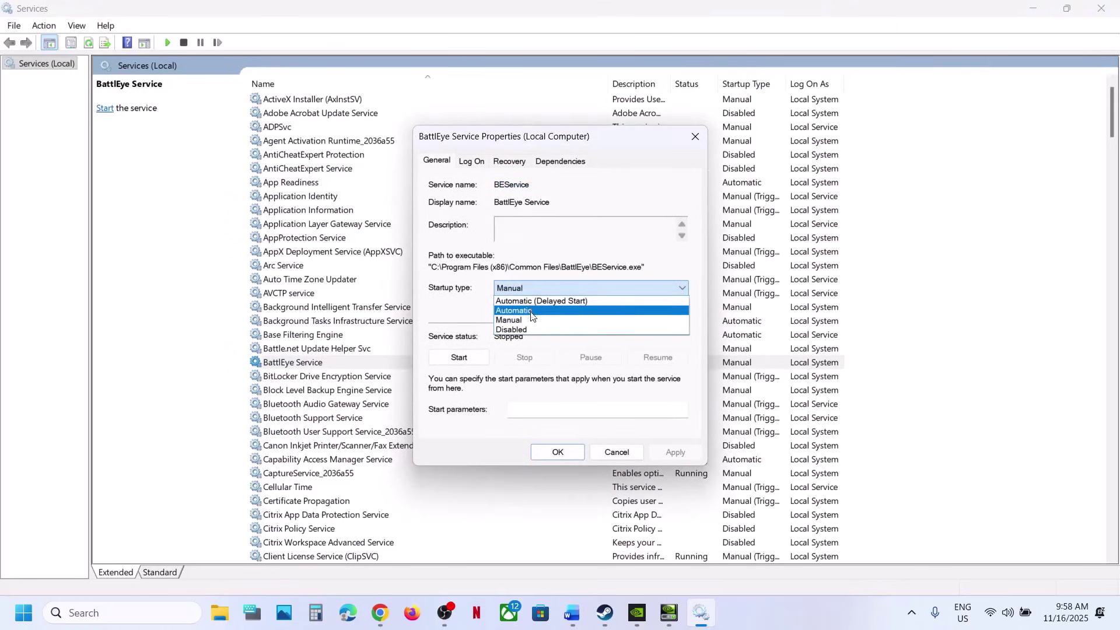
pyautogui.click(528, 311)
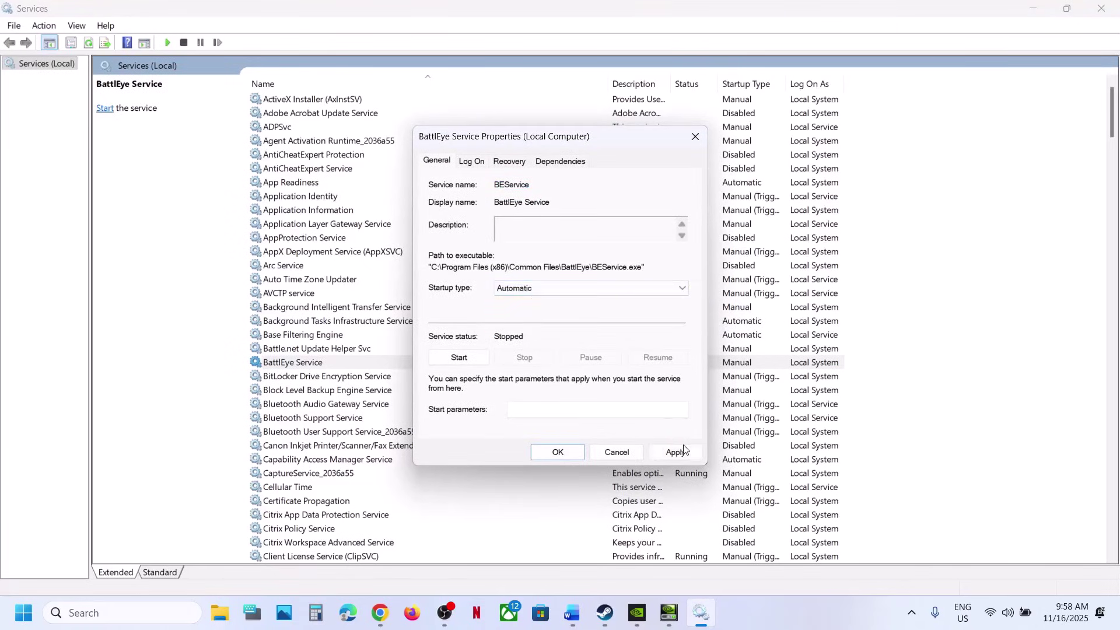
pyautogui.click(675, 452)
pyautogui.click(459, 358)
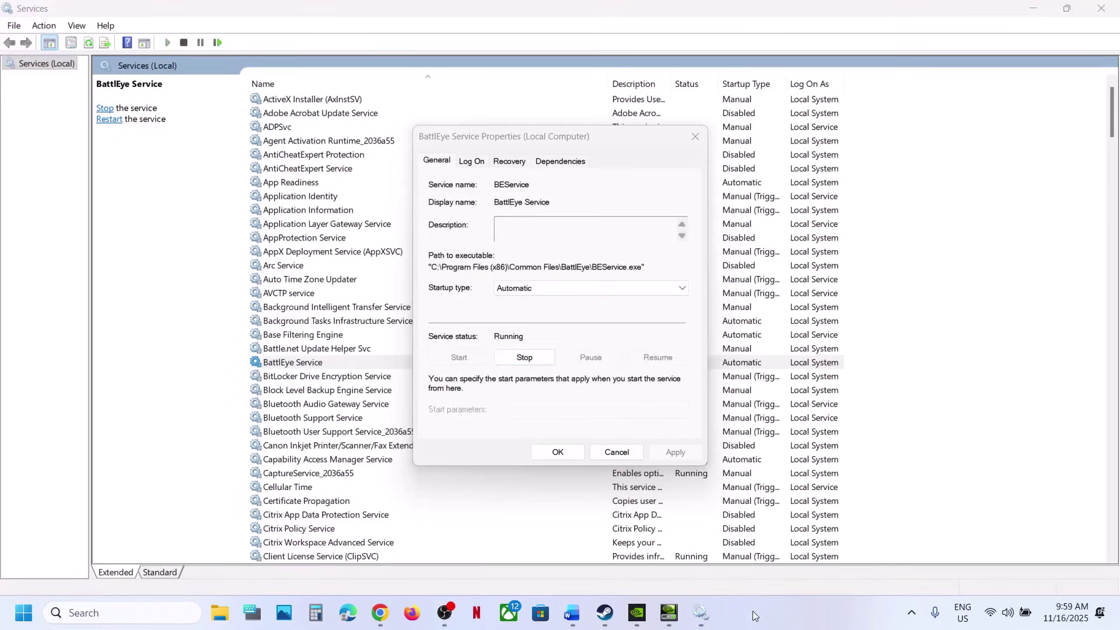
pyautogui.click(558, 453)
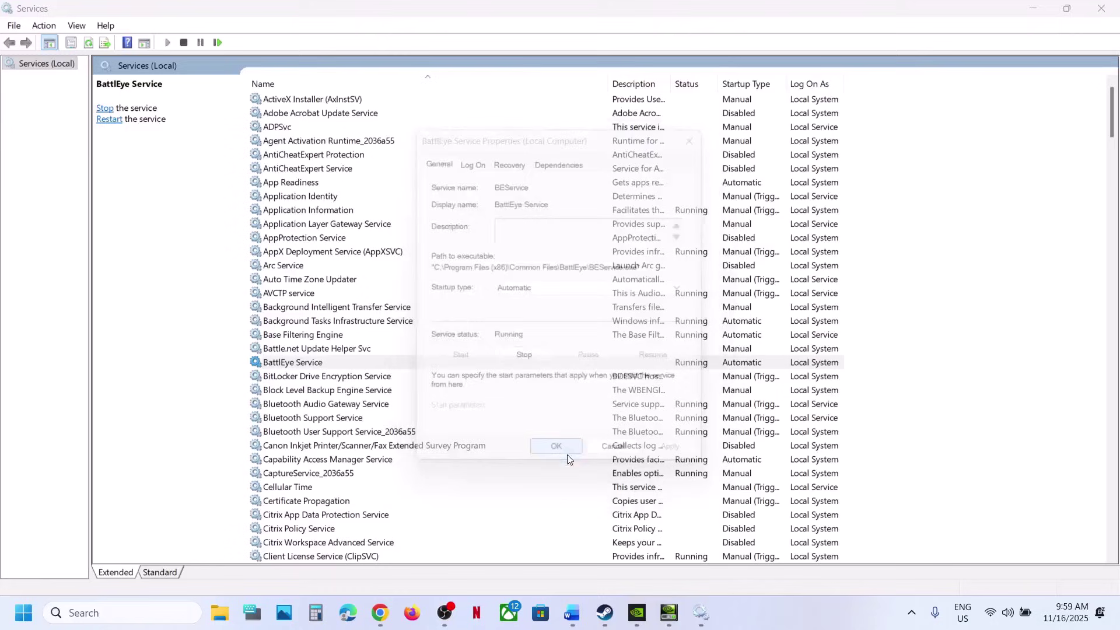
# Restart BattlEye Service and close the Services console
pyautogui.rightClick(320, 365)
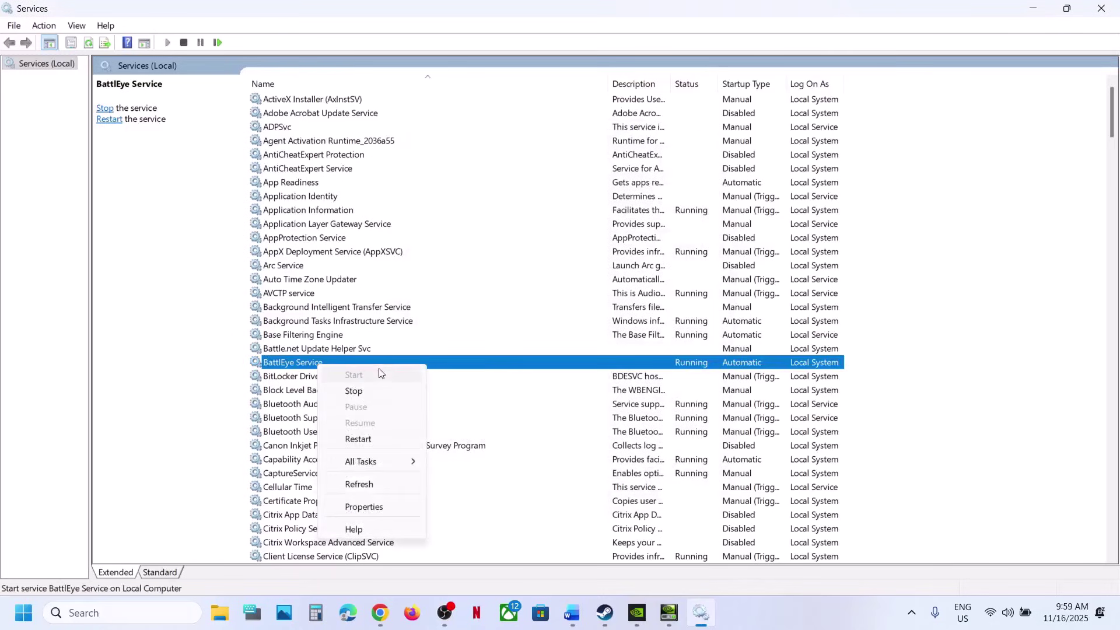
pyautogui.click(358, 439)
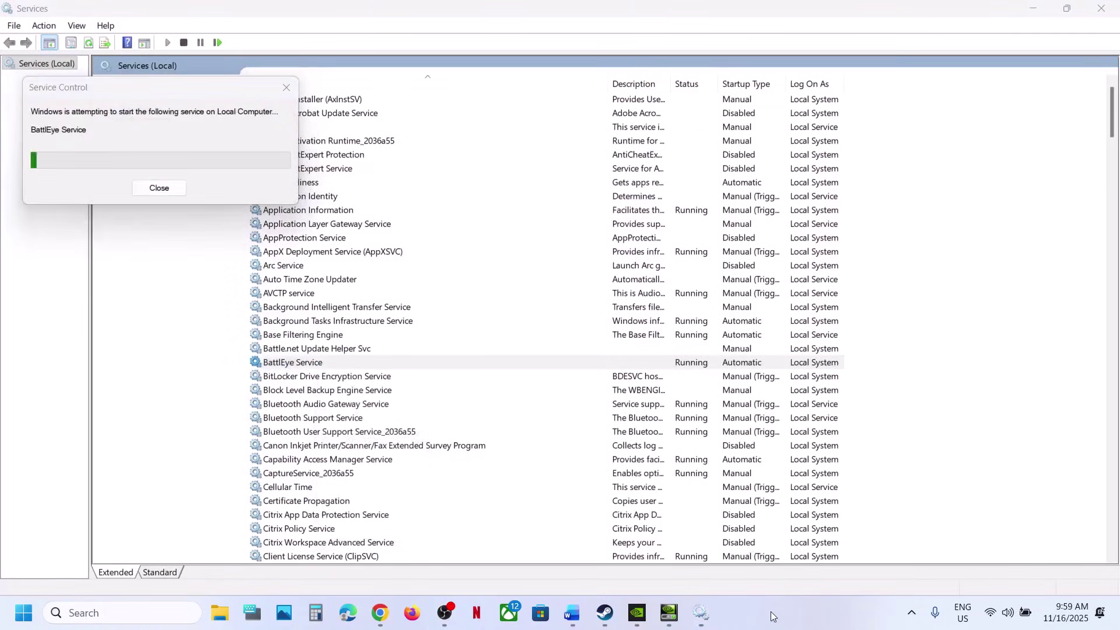
pyautogui.click(1116, 12)
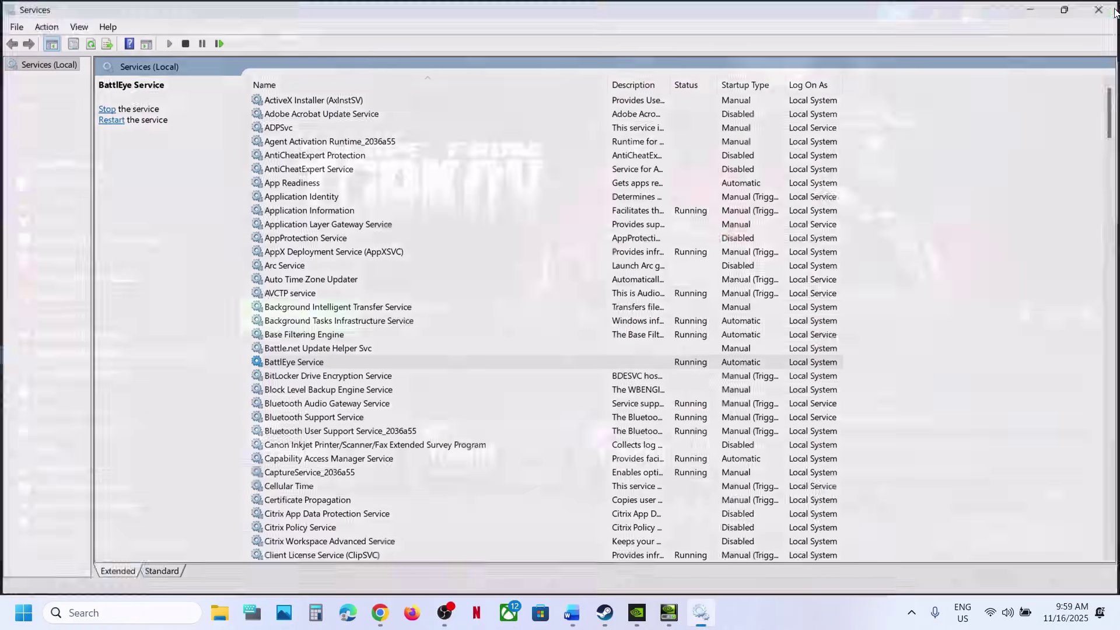
# Highlight "uninstall & Reinstall BattlEye" in Step 4 of the Word instructions and minimize the document
pyautogui.click(572, 613)
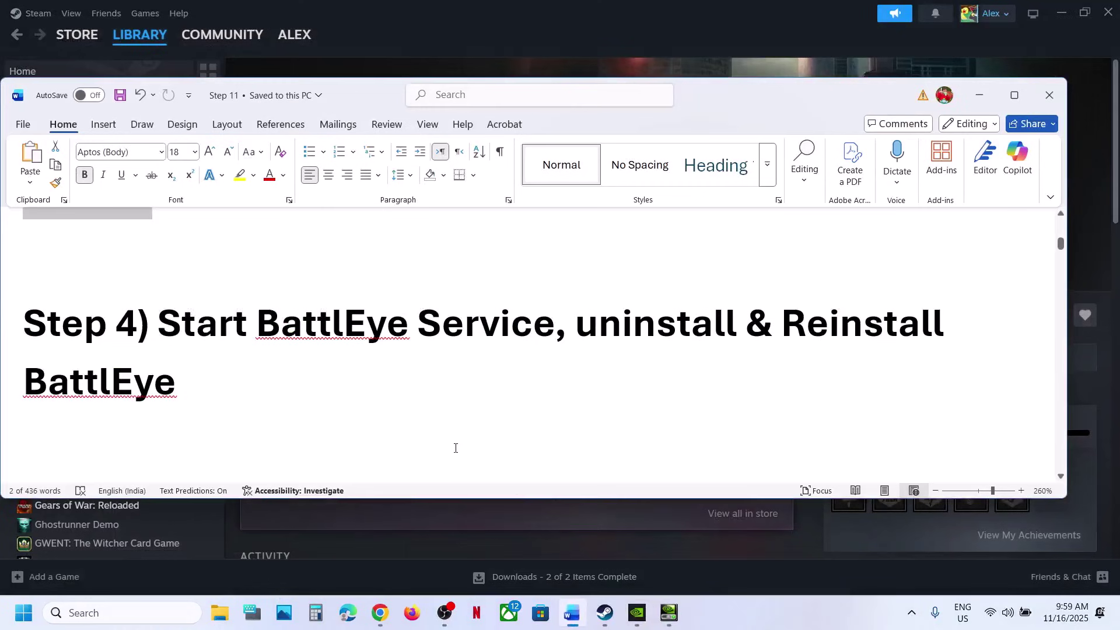
pyautogui.moveTo(572, 311); pyautogui.dragTo(580, 372)
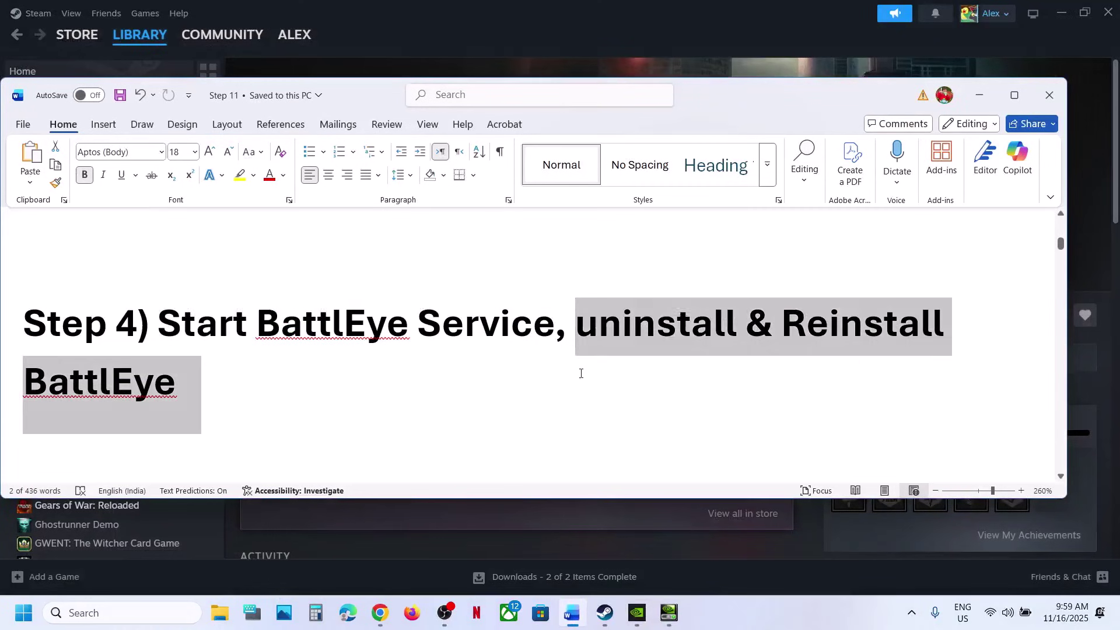
pyautogui.click(980, 95)
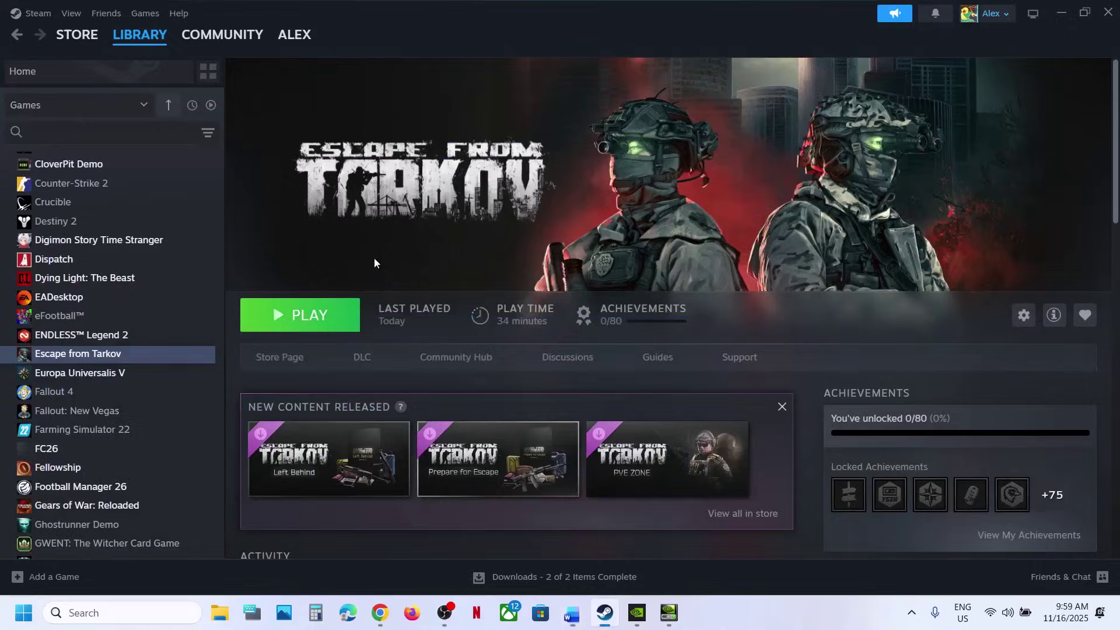
# Browse Escape from Tarkov's local files from the Steam library and open the BattlEye folder inside build
pyautogui.rightClick(98, 358)
pyautogui.moveTo(178, 448)
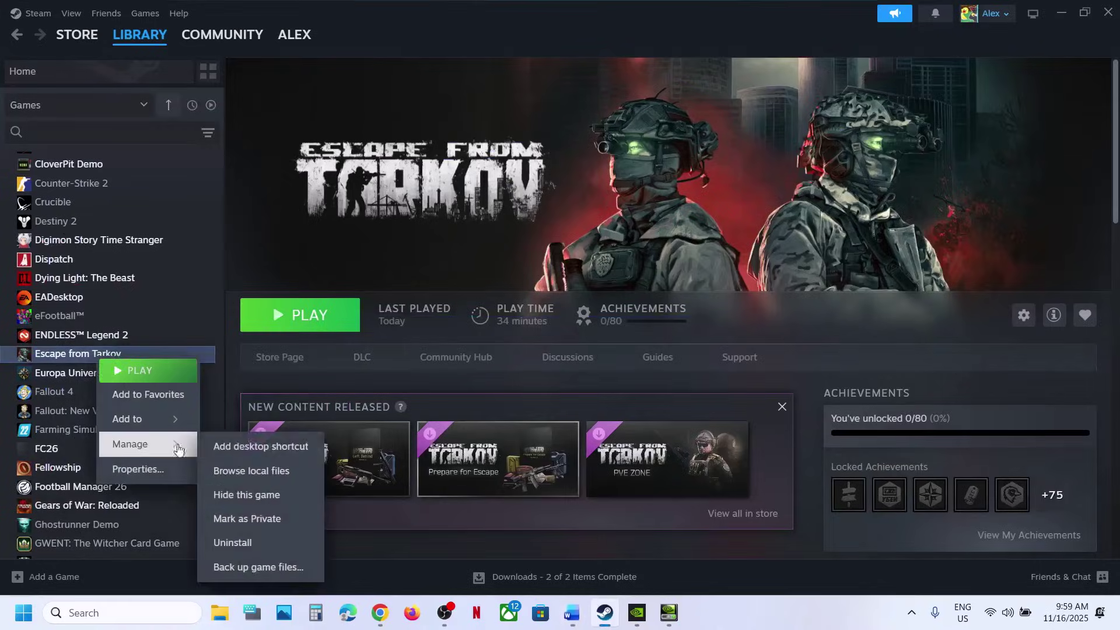
pyautogui.click(251, 471)
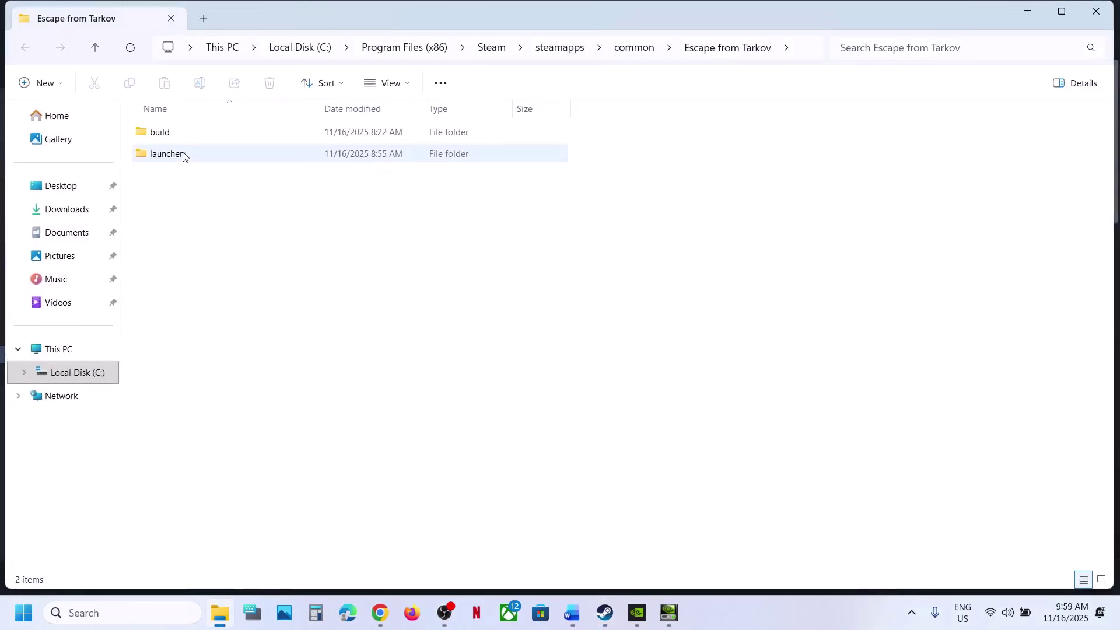
pyautogui.doubleClick(169, 134)
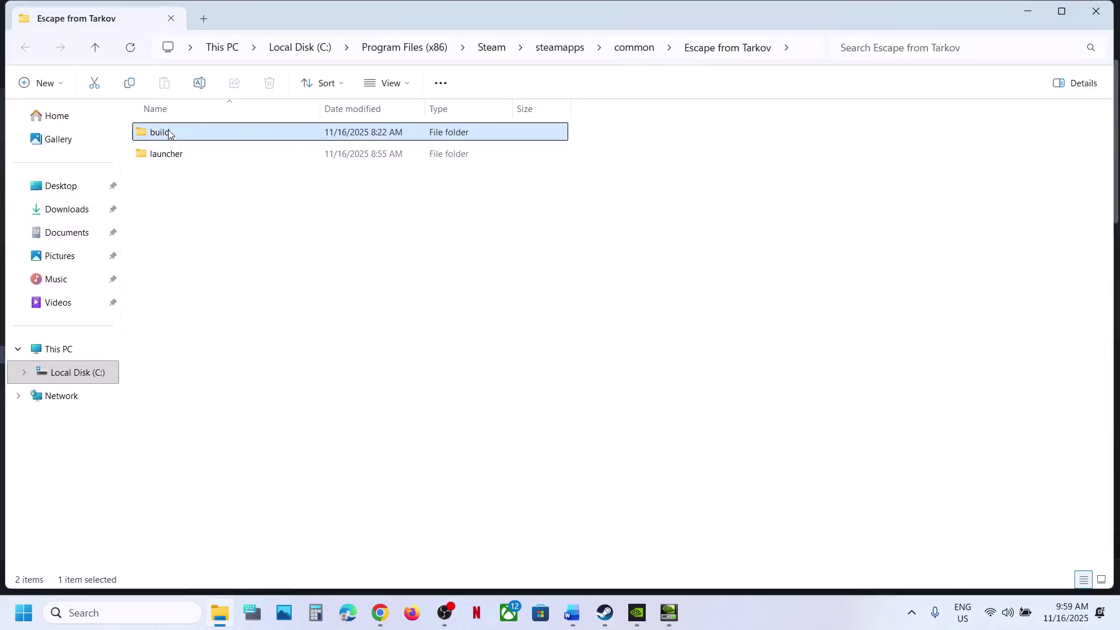
pyautogui.doubleClick(182, 134)
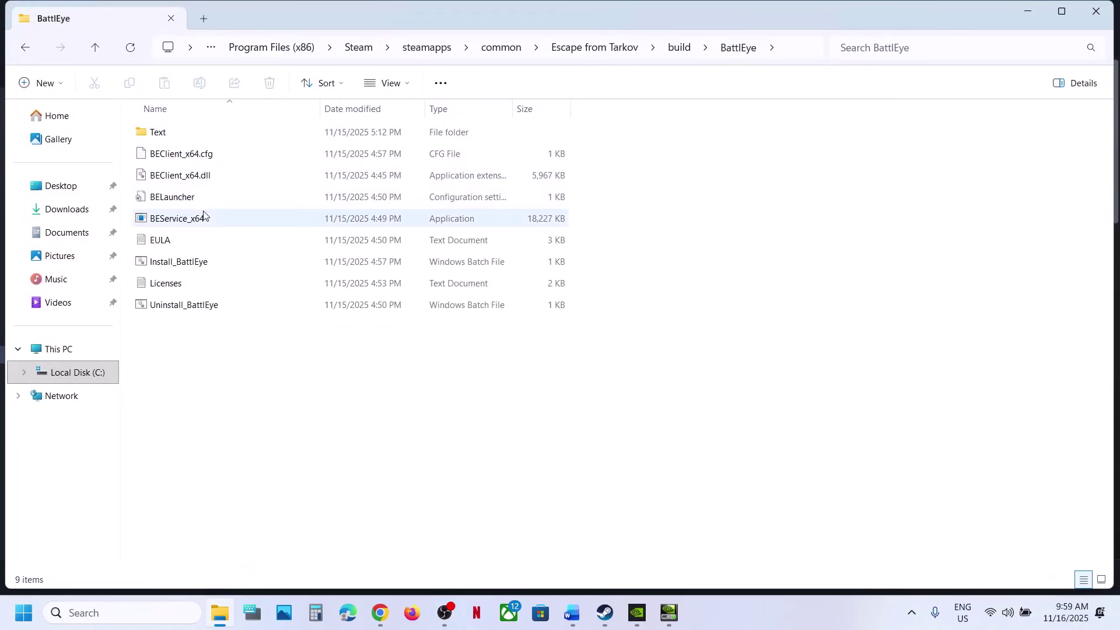
# Run Uninstall_BattlEye as administrator and allow it to make changes
pyautogui.click(177, 310)
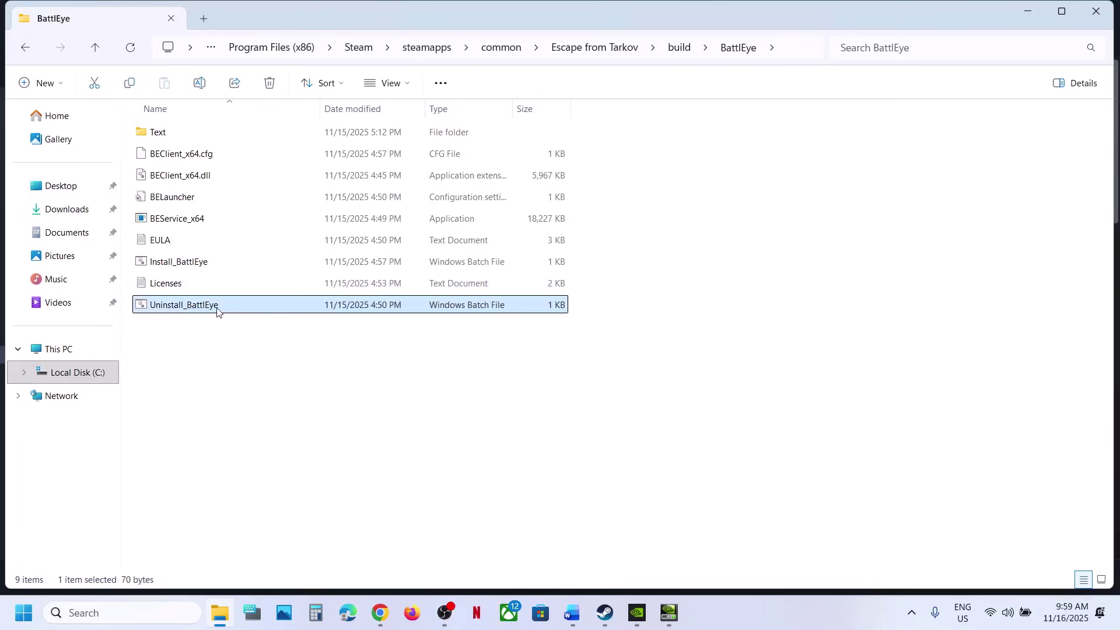
pyautogui.rightClick(217, 312)
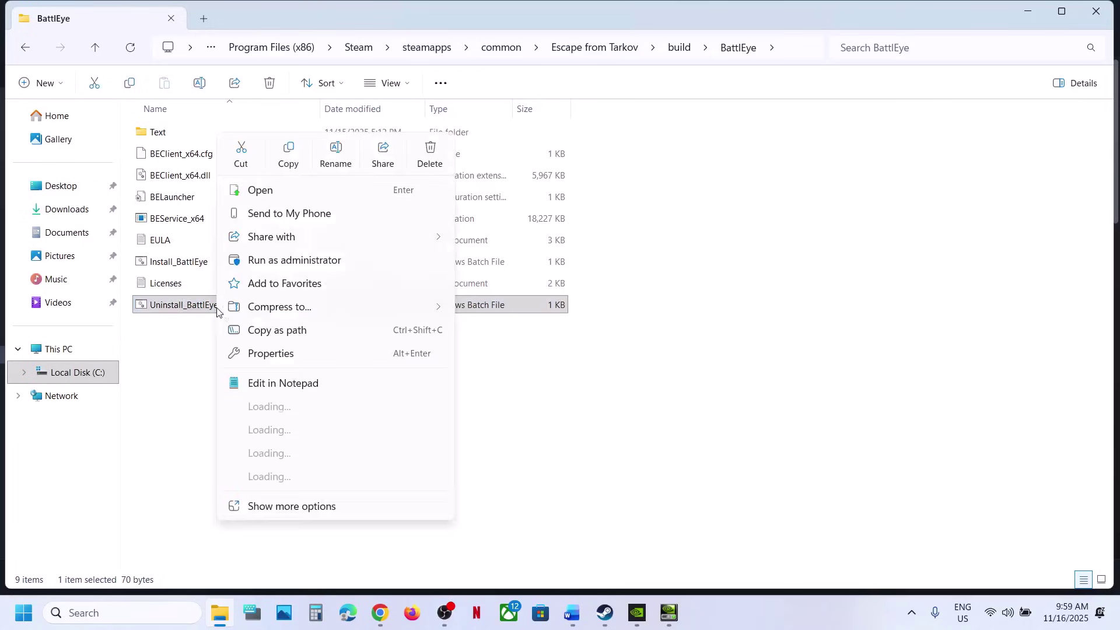
pyautogui.click(297, 264)
pyautogui.click(493, 448)
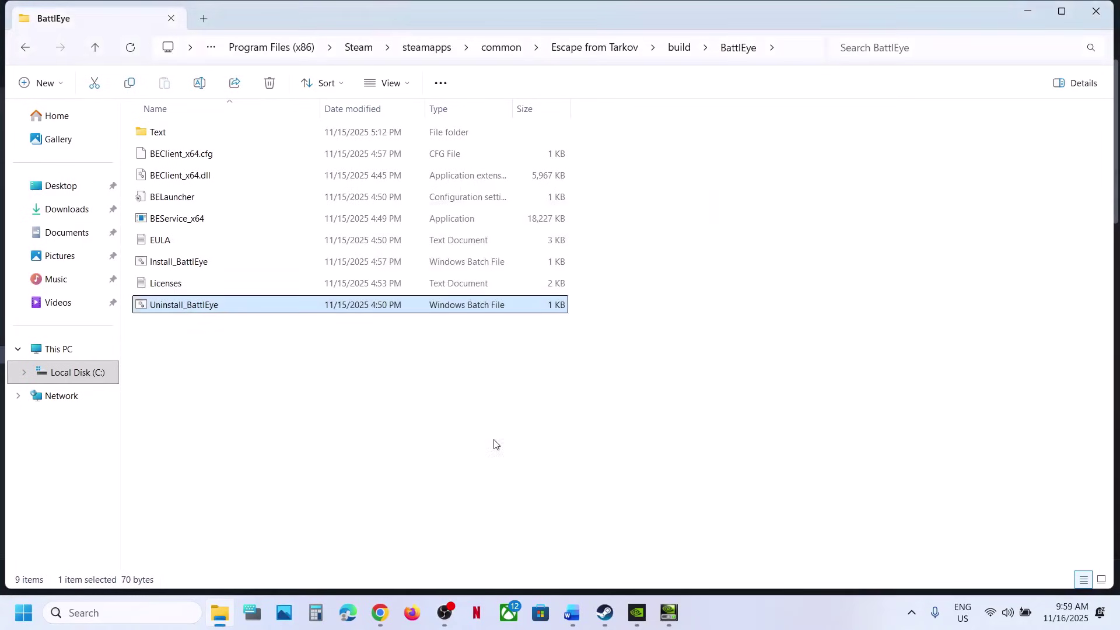
# Run Install_BattlEye as administrator and allow it to make changes
pyautogui.click(162, 266)
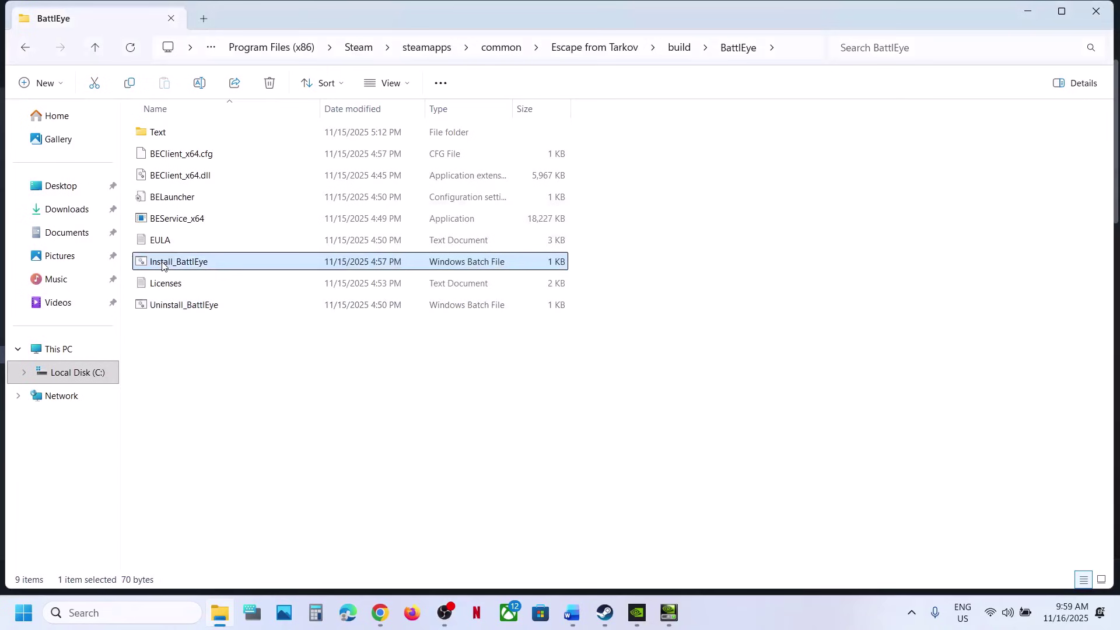
pyautogui.rightClick(163, 266)
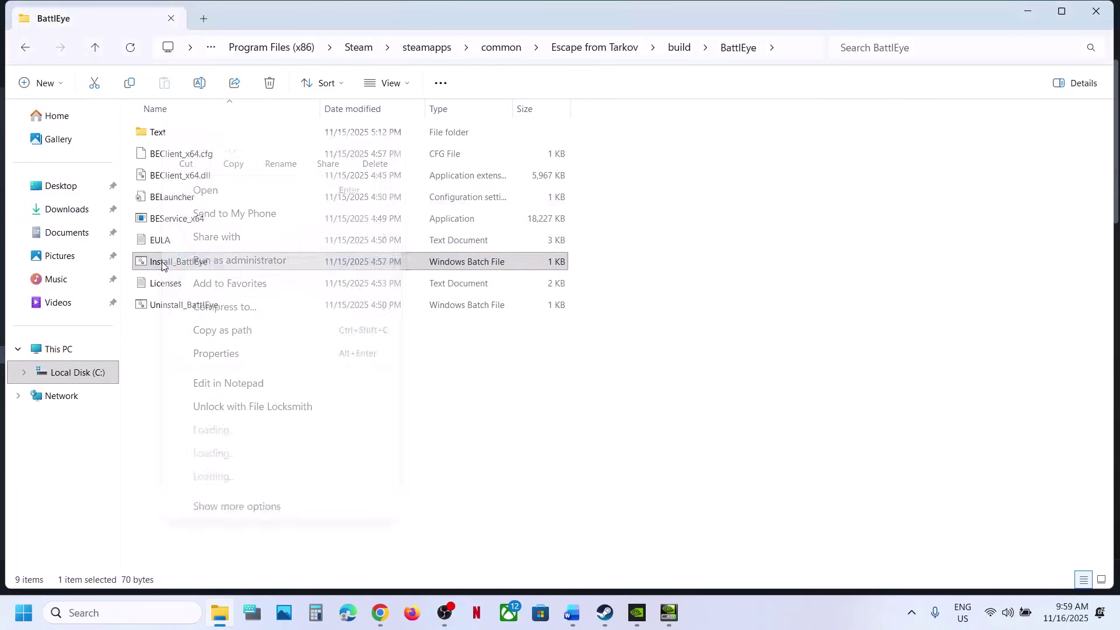
pyautogui.click(256, 263)
pyautogui.click(491, 449)
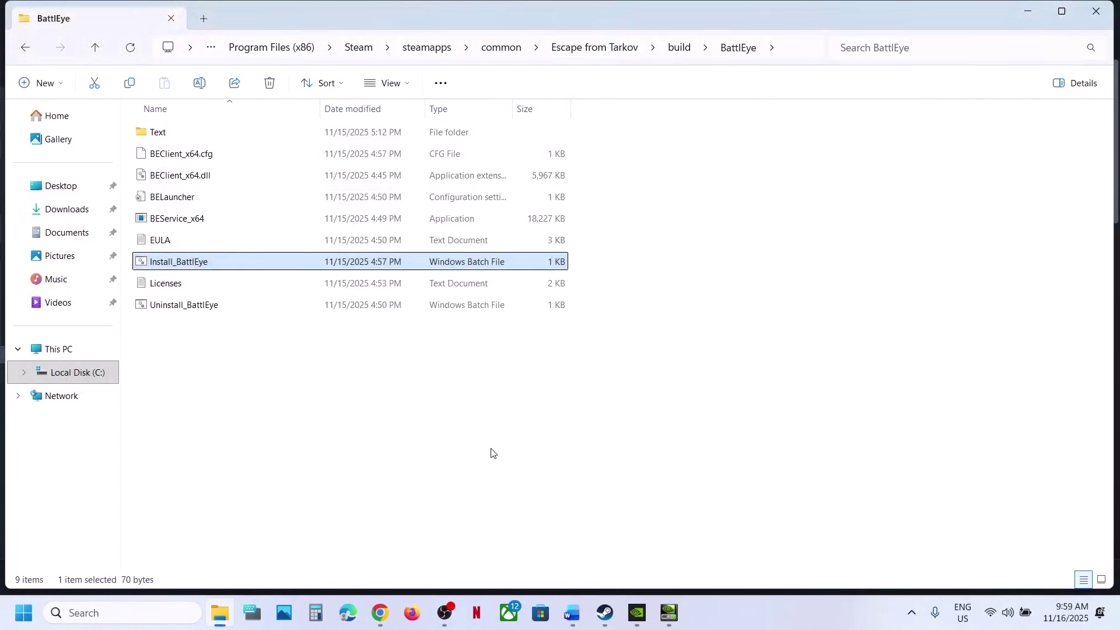
pyautogui.click(605, 610)
pyautogui.click(605, 610)
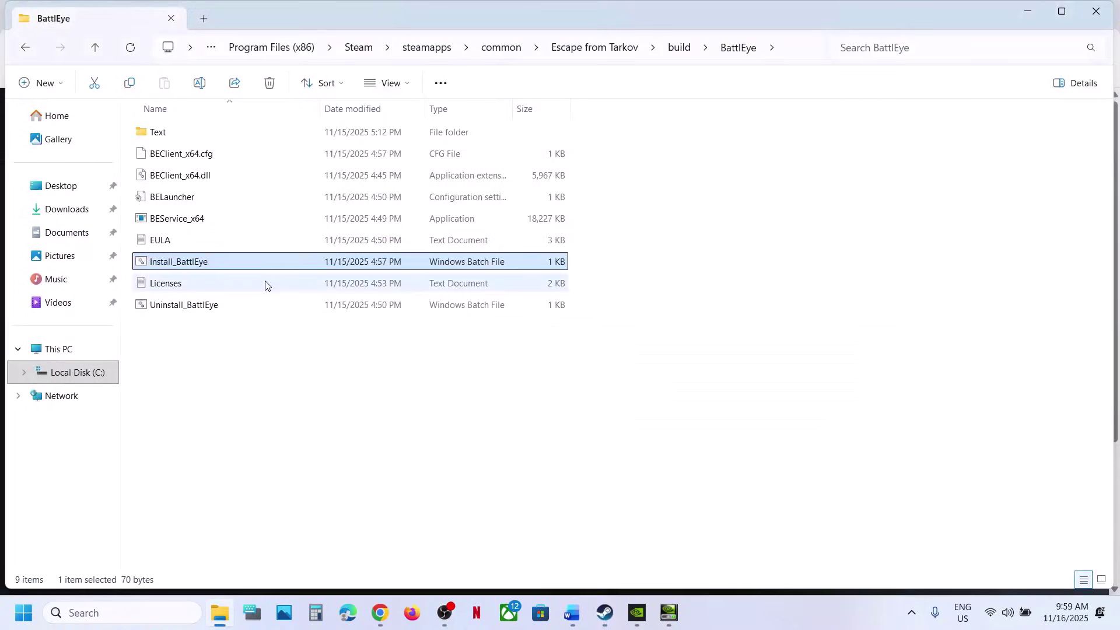
# Run BEService_x64 as administrator and allow it to make changes to the device
pyautogui.click(178, 227)
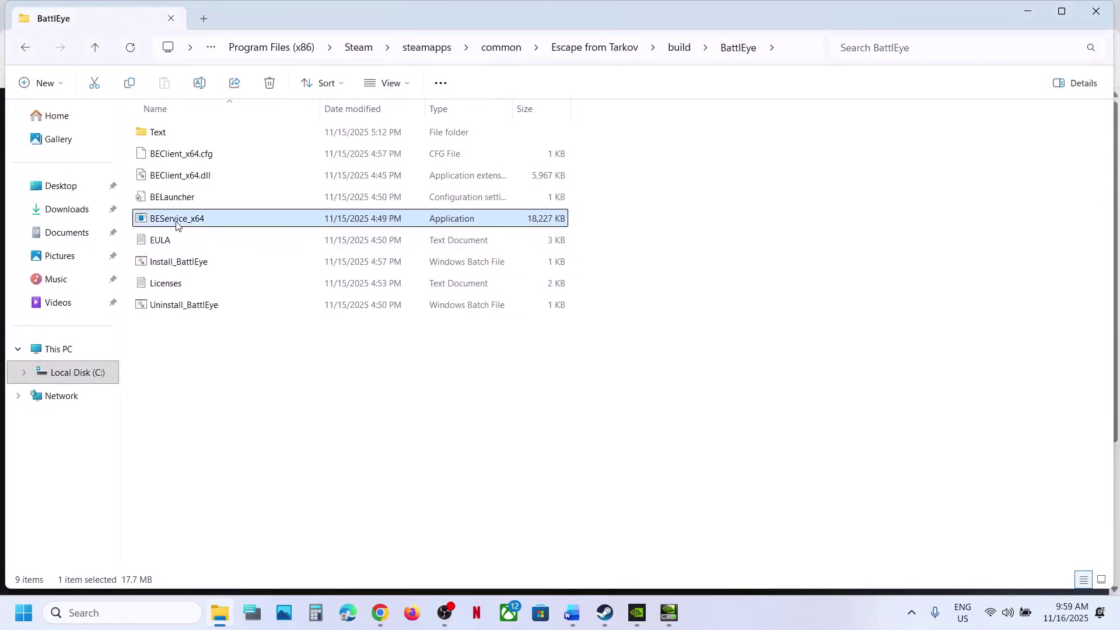
pyautogui.rightClick(178, 226)
pyautogui.click(268, 230)
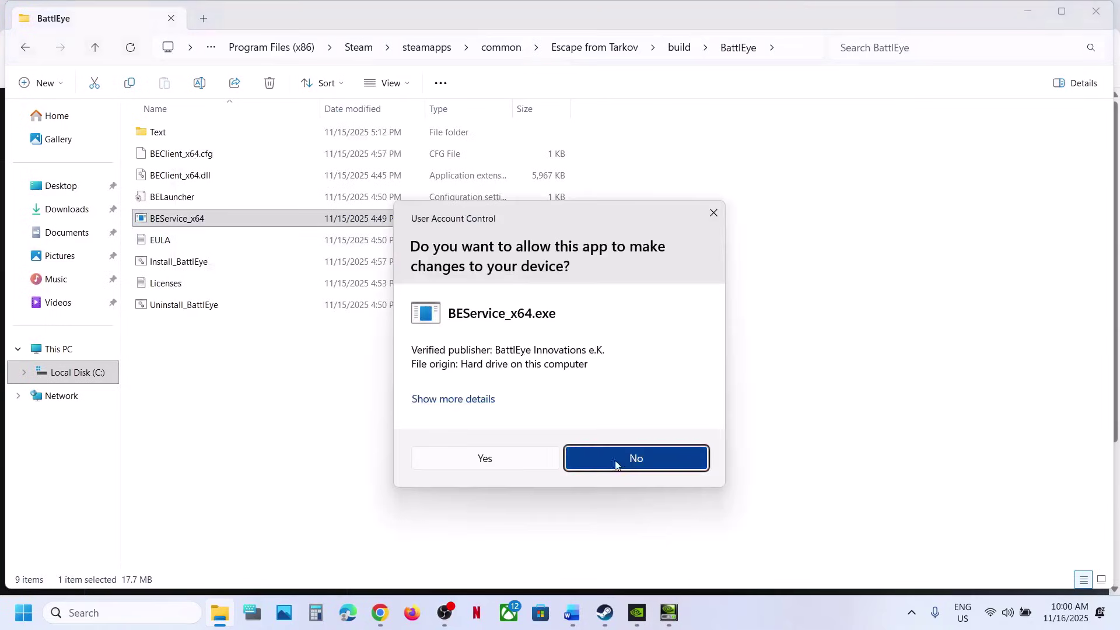
pyautogui.click(501, 459)
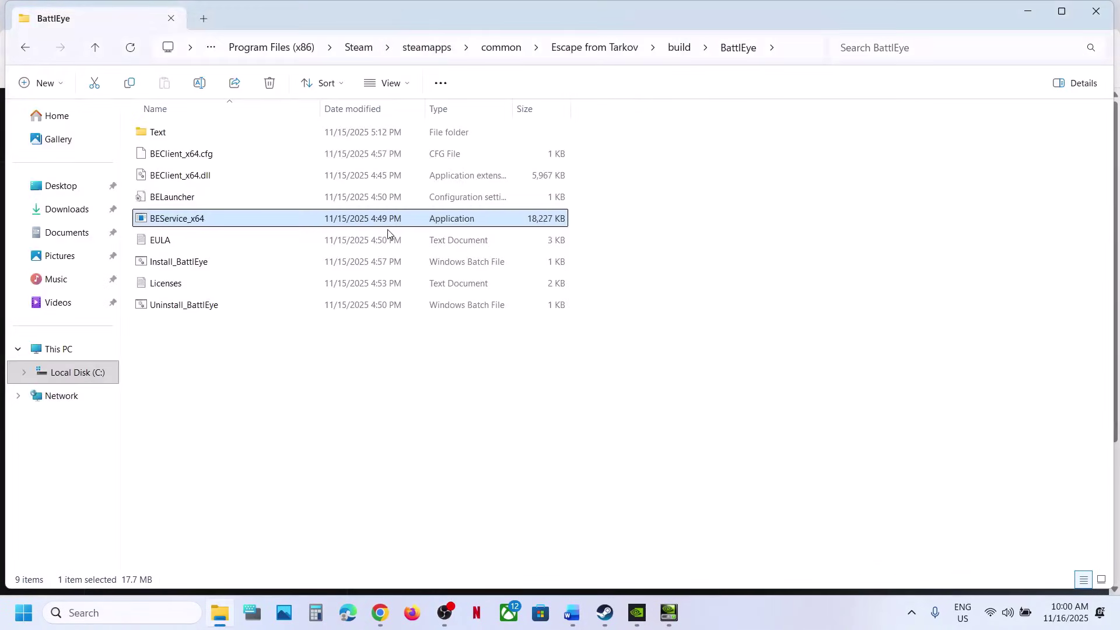
pyautogui.click(605, 611)
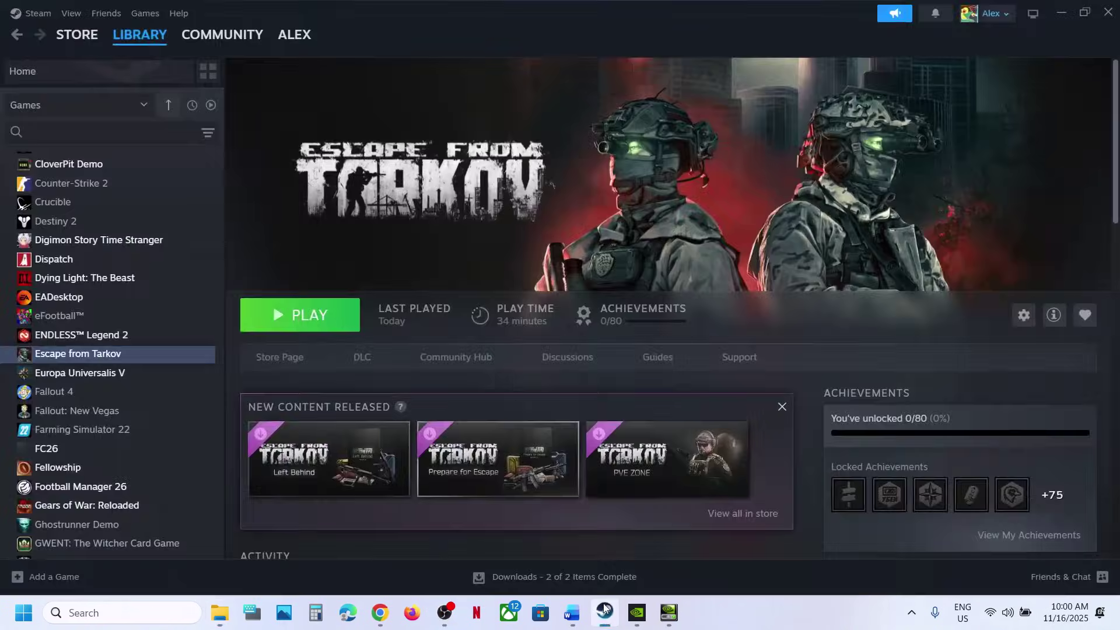
pyautogui.click(605, 611)
# Run Uninstall_BattlEye as administrator once more, then launch Escape from Tarkov from the Steam library
pyautogui.click(175, 307)
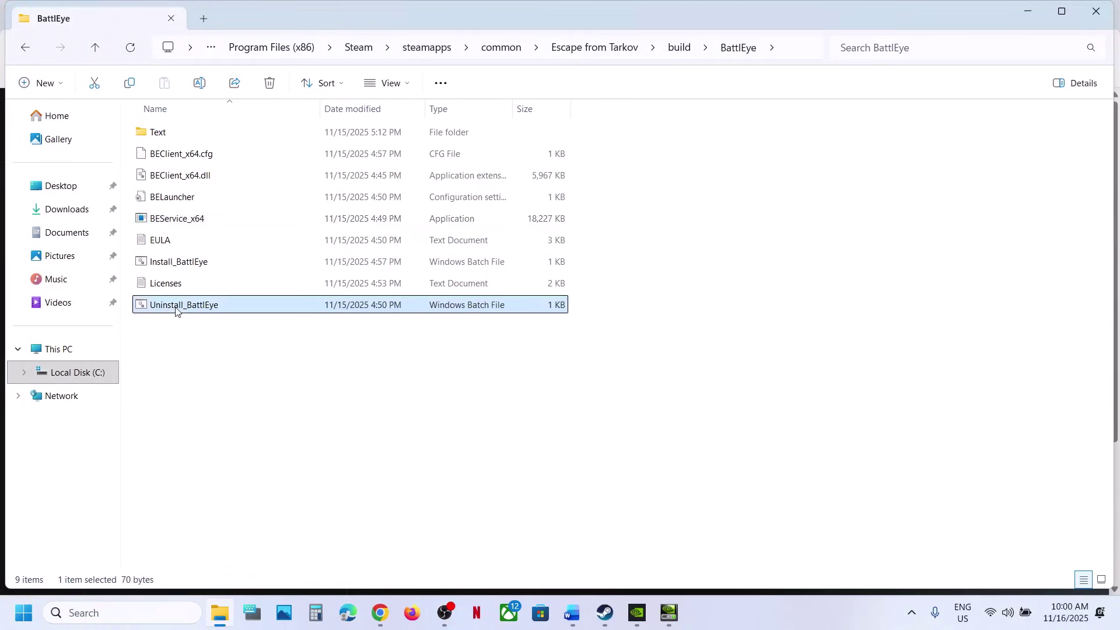
pyautogui.rightClick(175, 307)
pyautogui.click(266, 259)
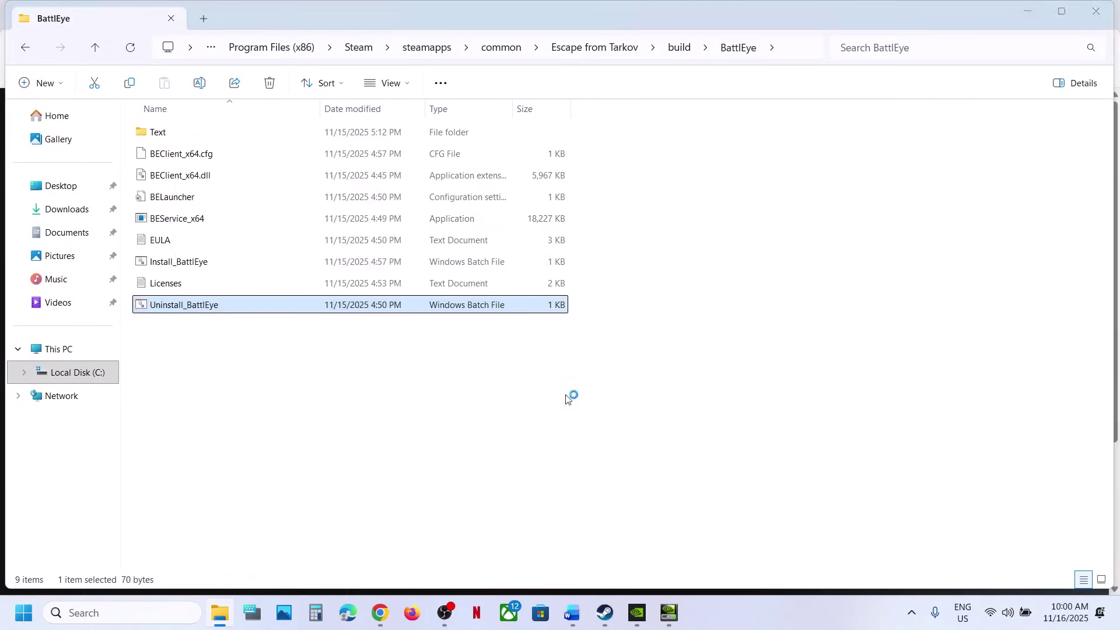
pyautogui.click(485, 452)
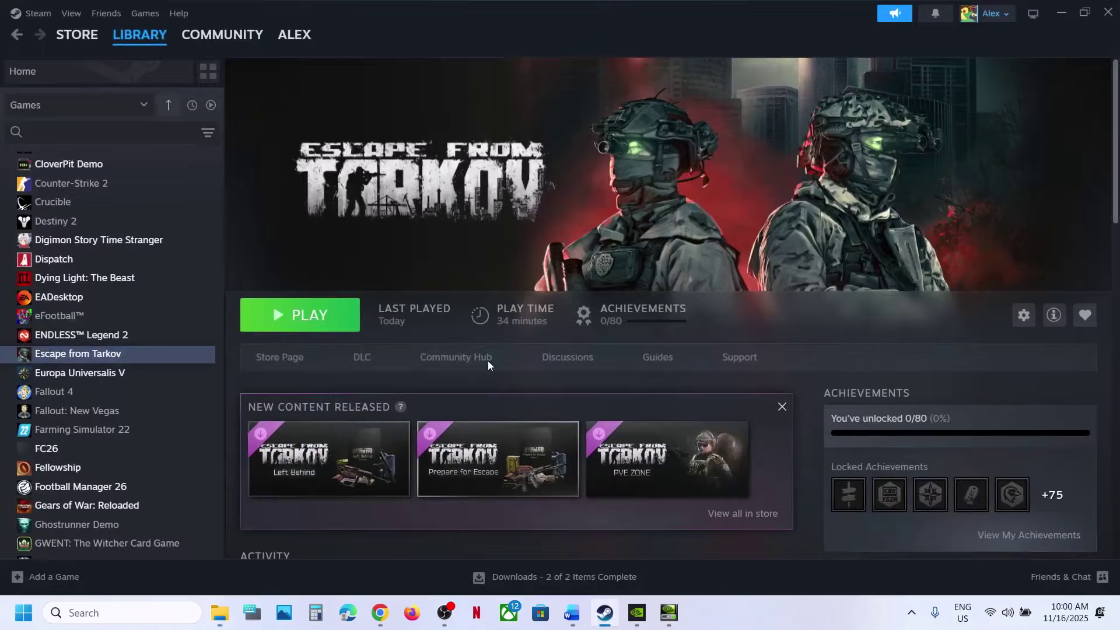
pyautogui.click(299, 315)
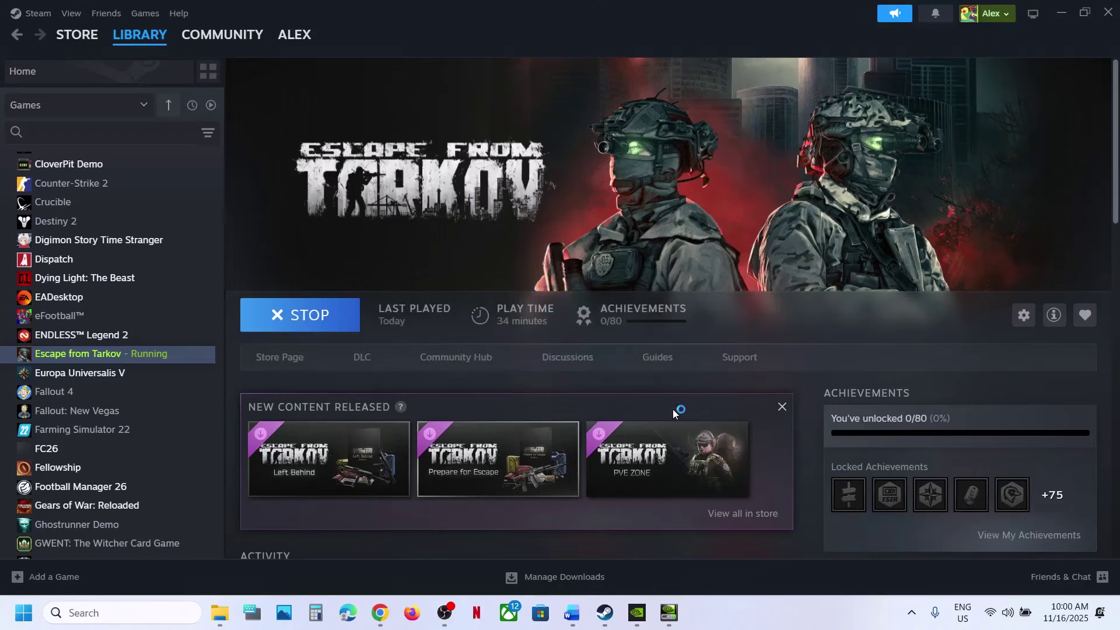
# Switch to the Word instructions and highlight the Step 5 text on allowing the game exe file in antivirus programs
pyautogui.click(572, 613)
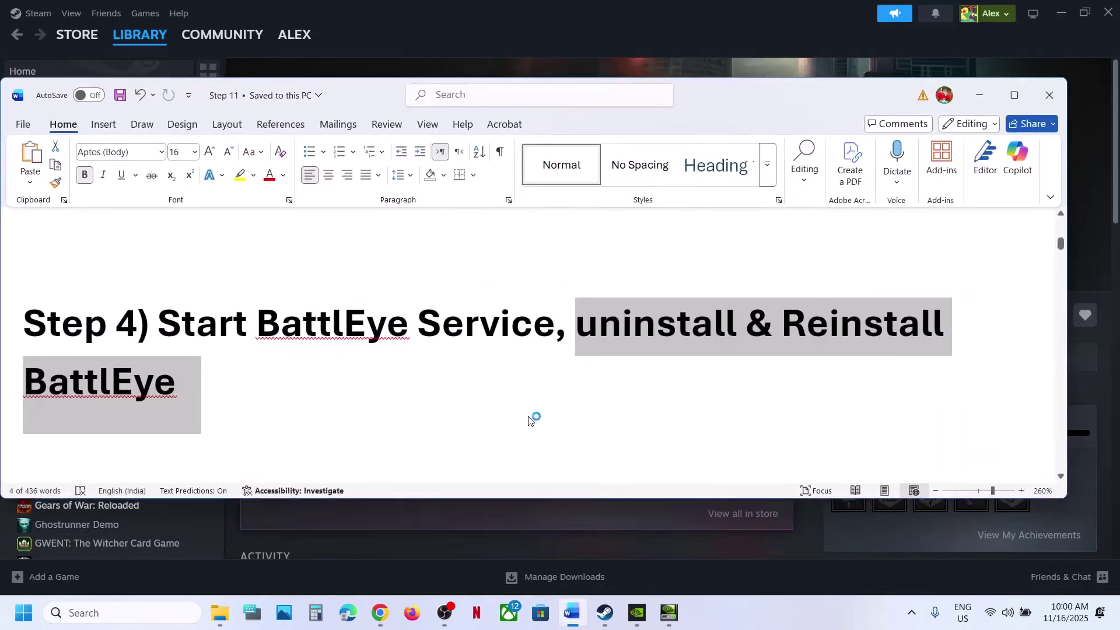
pyautogui.scroll(-6, 521, 412)
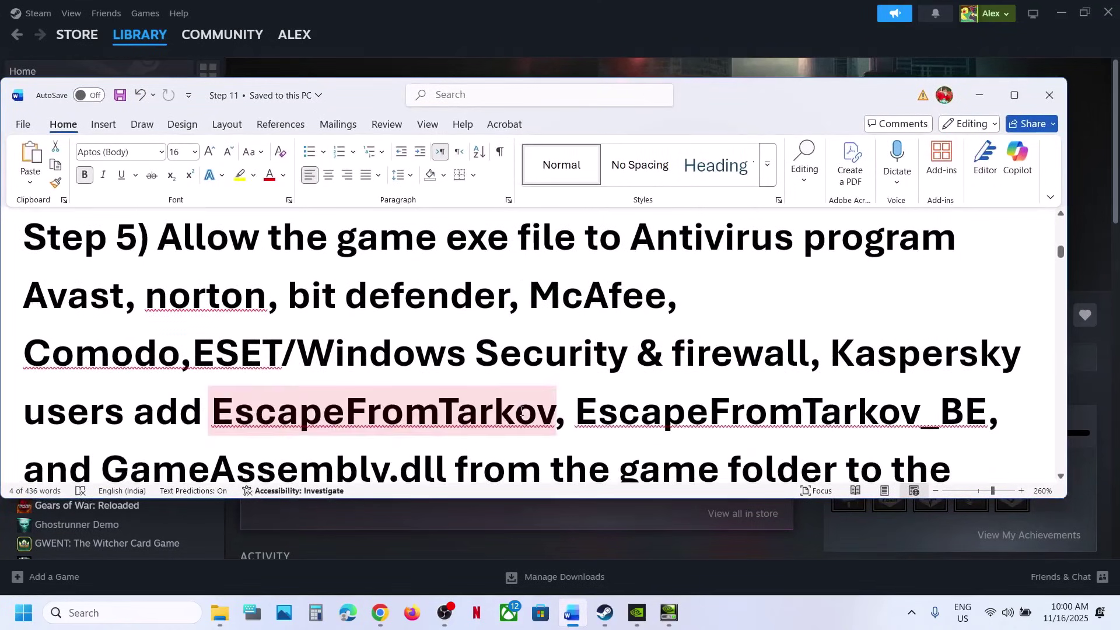
pyautogui.moveTo(161, 236); pyautogui.dragTo(274, 356)
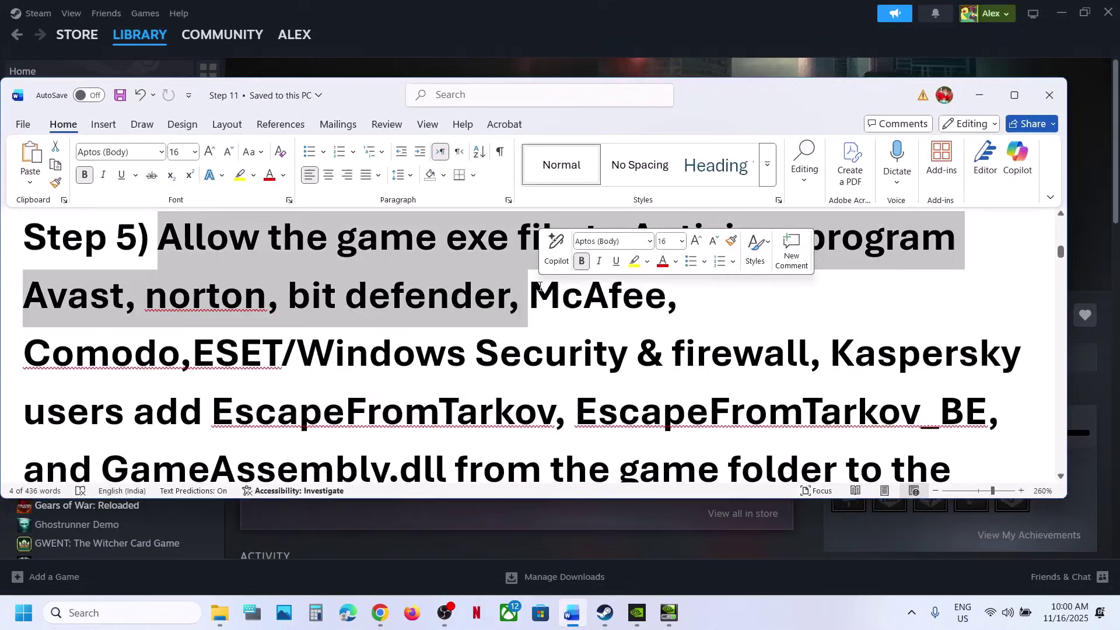
pyautogui.click(578, 371)
# Open Windows Settings and bring up Virus & threat protection from the Windows Security page under Privacy & security
pyautogui.press('super+i')
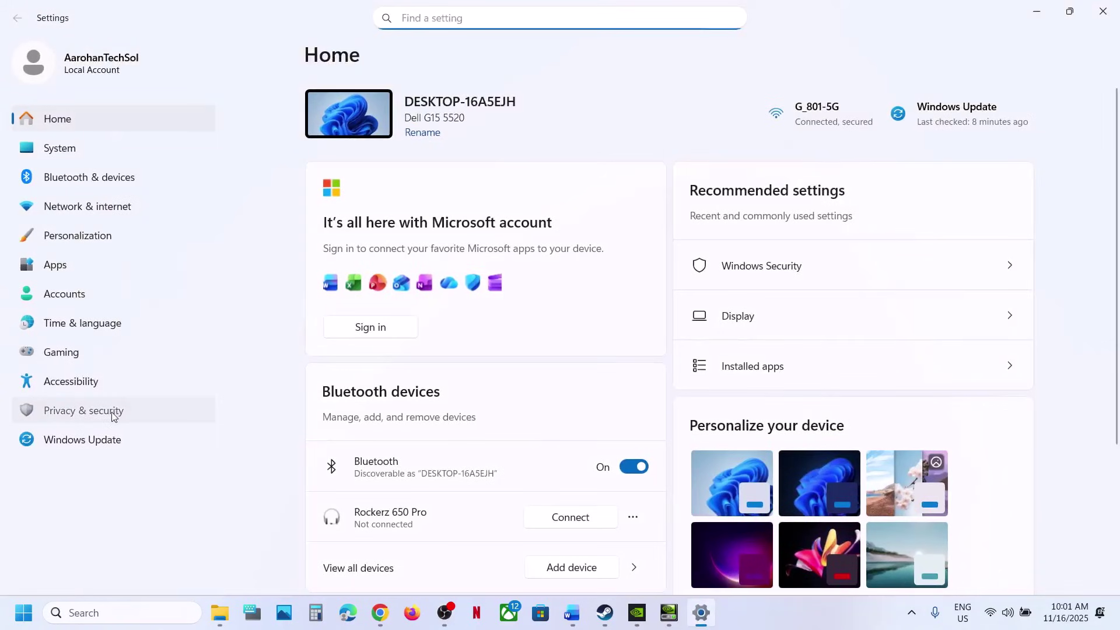
pyautogui.click(114, 416)
pyautogui.click(415, 136)
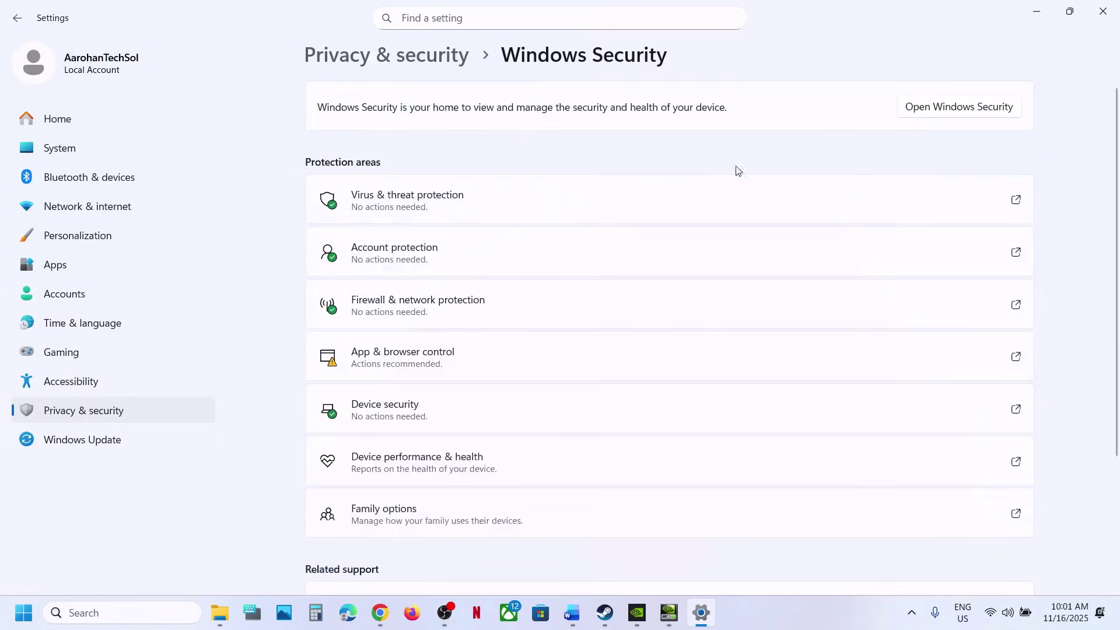
pyautogui.click(489, 204)
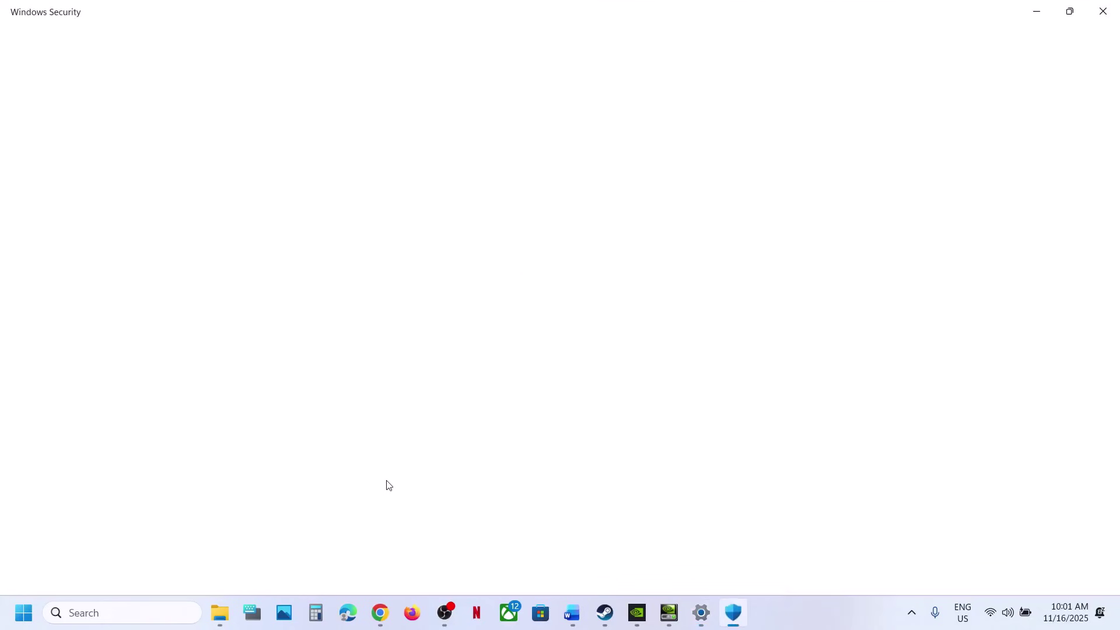
# Open the list of apps allowed through Controlled folder access in Ransomware protection and approve the permission request
pyautogui.scroll(-3, 388, 482)
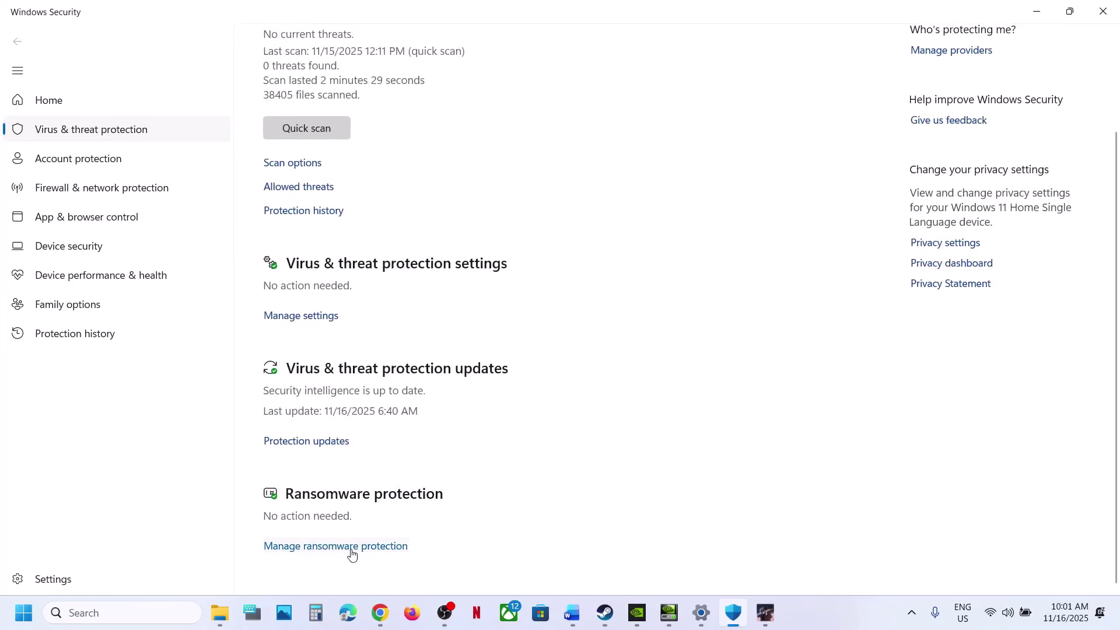
pyautogui.click(353, 547)
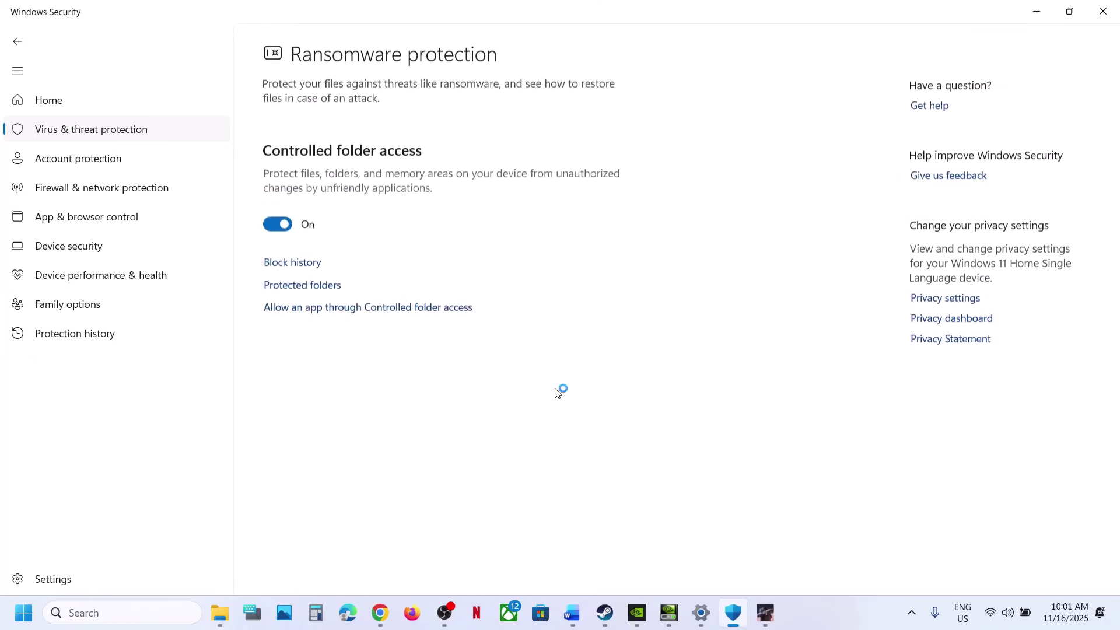
pyautogui.click(343, 308)
pyautogui.click(467, 431)
pyautogui.scroll(-2, 791, 532)
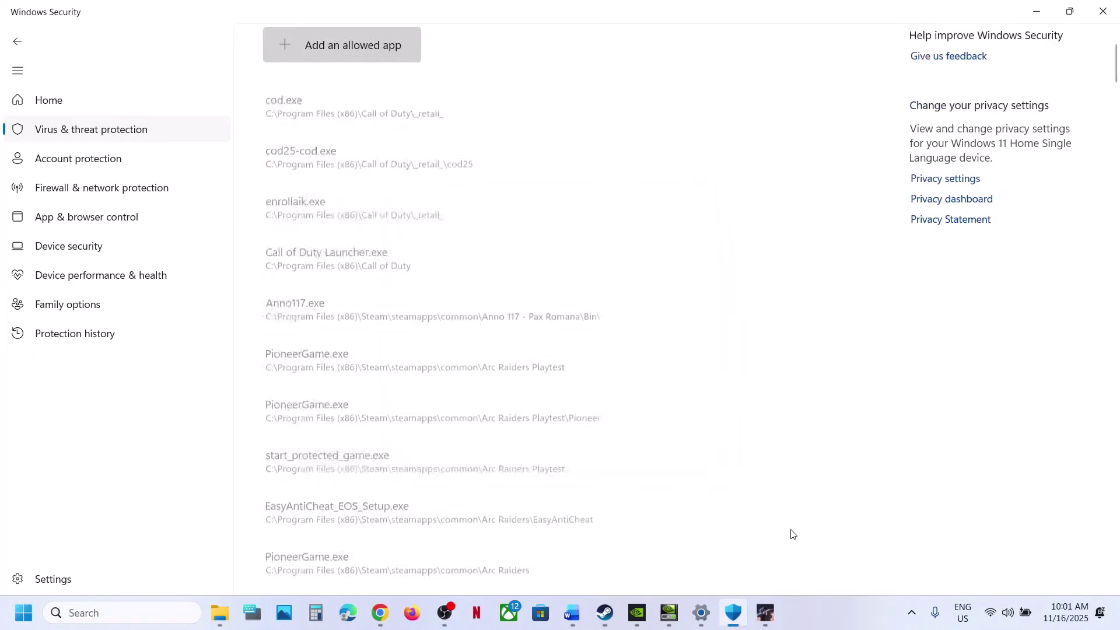
# Add the BsgLauncher application from Escape from Tarkov's launcher folder as an allowed app
pyautogui.click(351, 45)
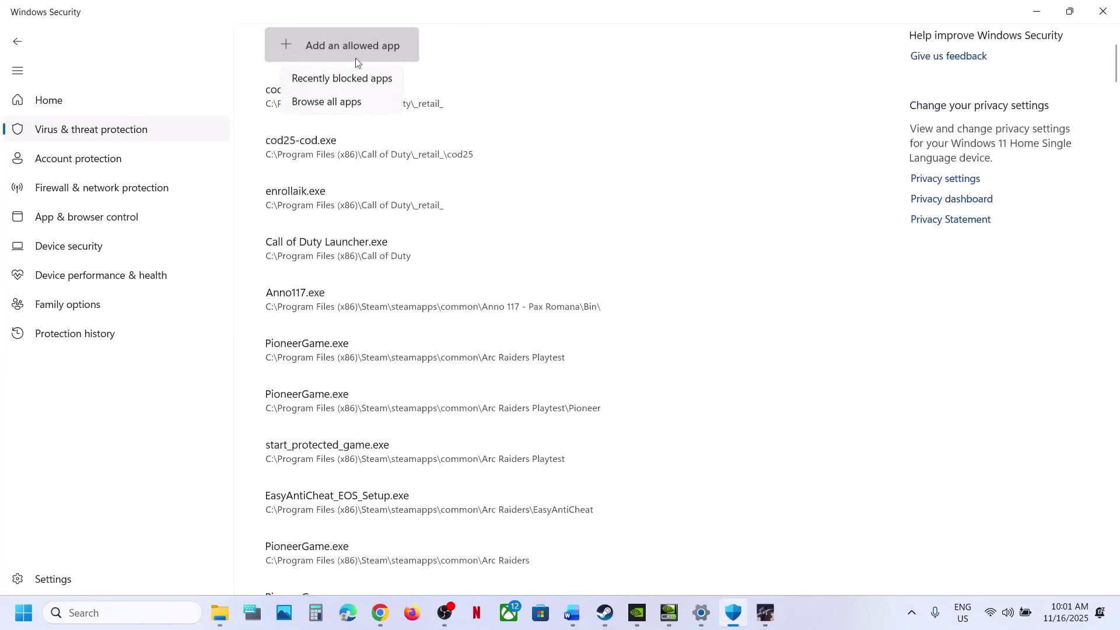
pyautogui.click(347, 103)
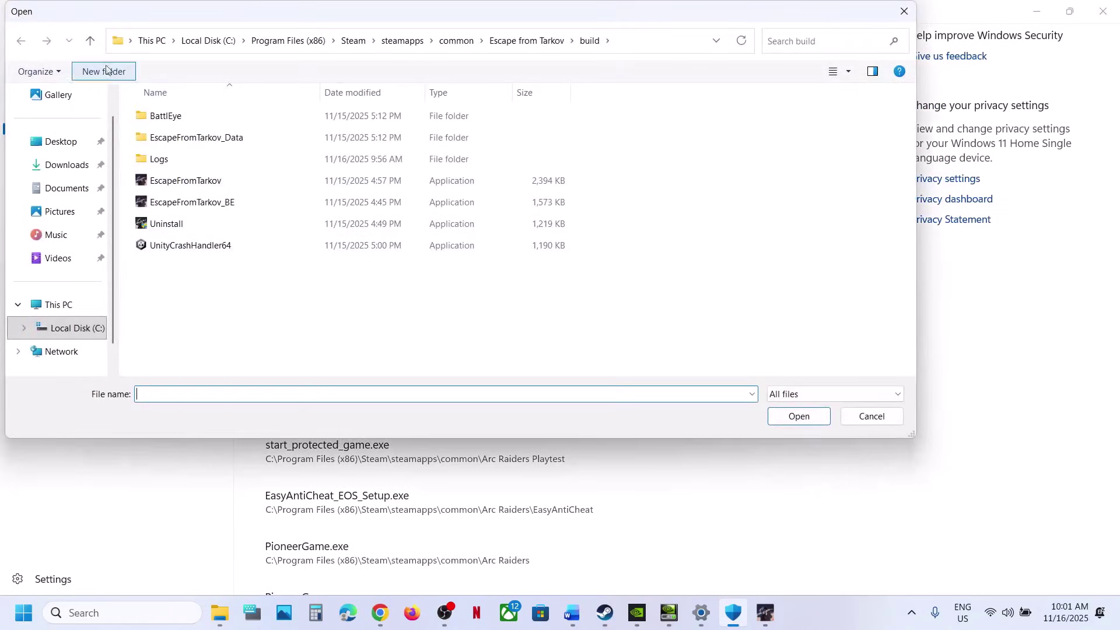
pyautogui.click(90, 42)
pyautogui.click(91, 42)
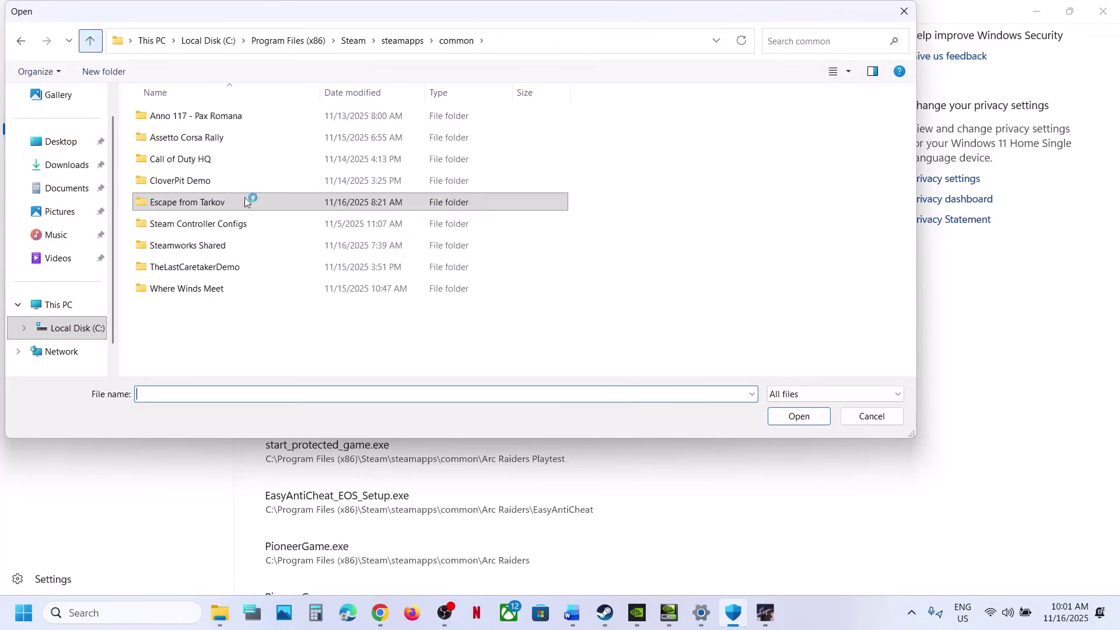
pyautogui.click(509, 40)
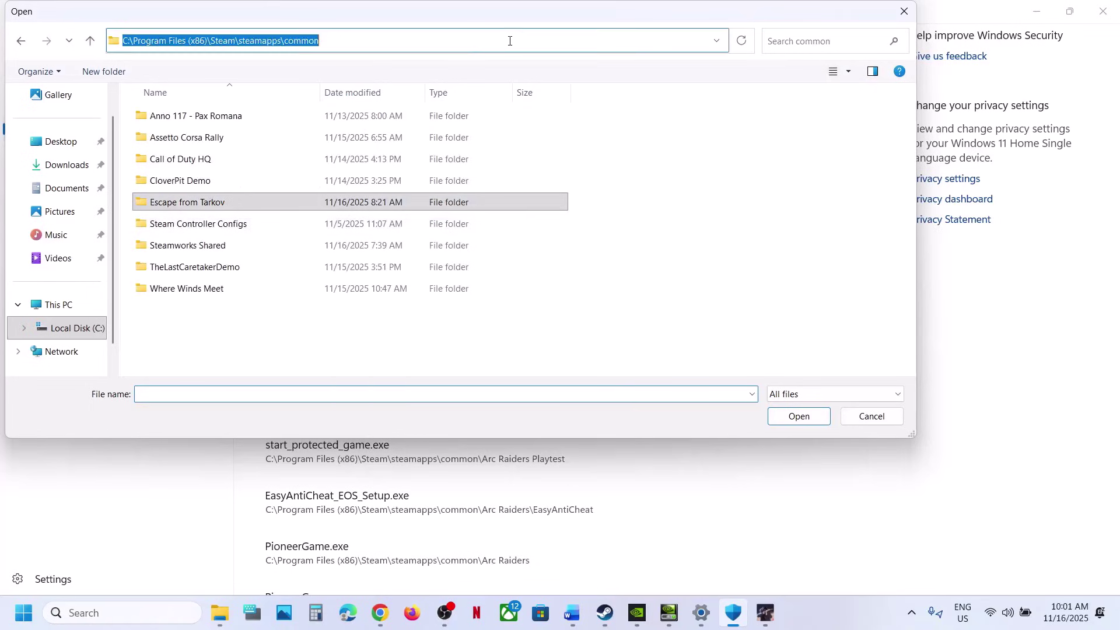
pyautogui.click(225, 193)
pyautogui.doubleClick(226, 198)
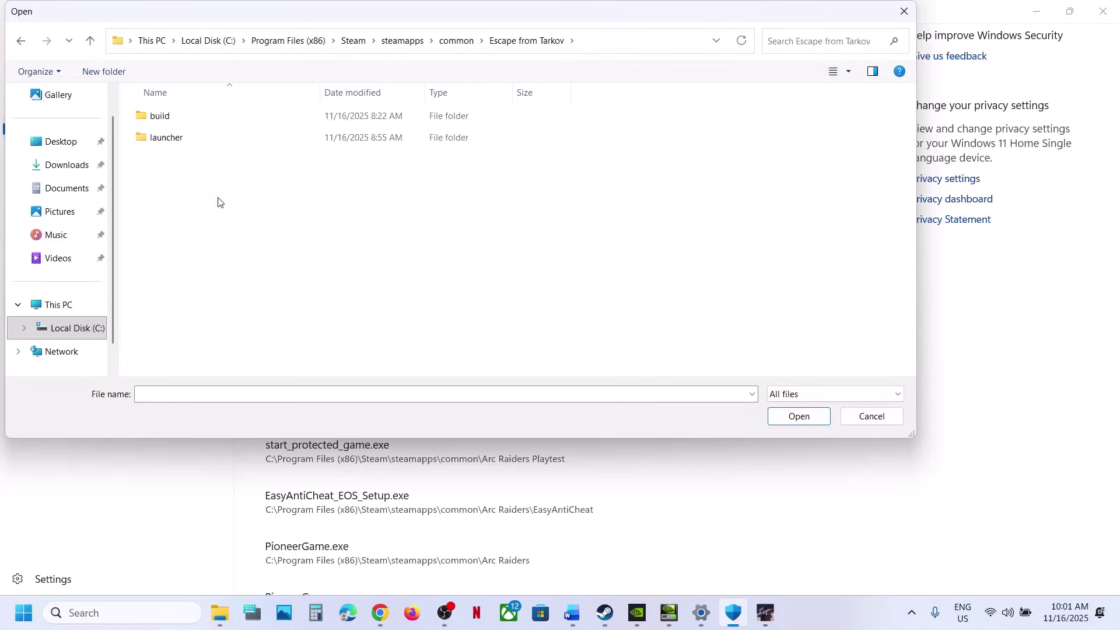
pyautogui.click(177, 139)
pyautogui.doubleClick(177, 138)
pyautogui.click(180, 204)
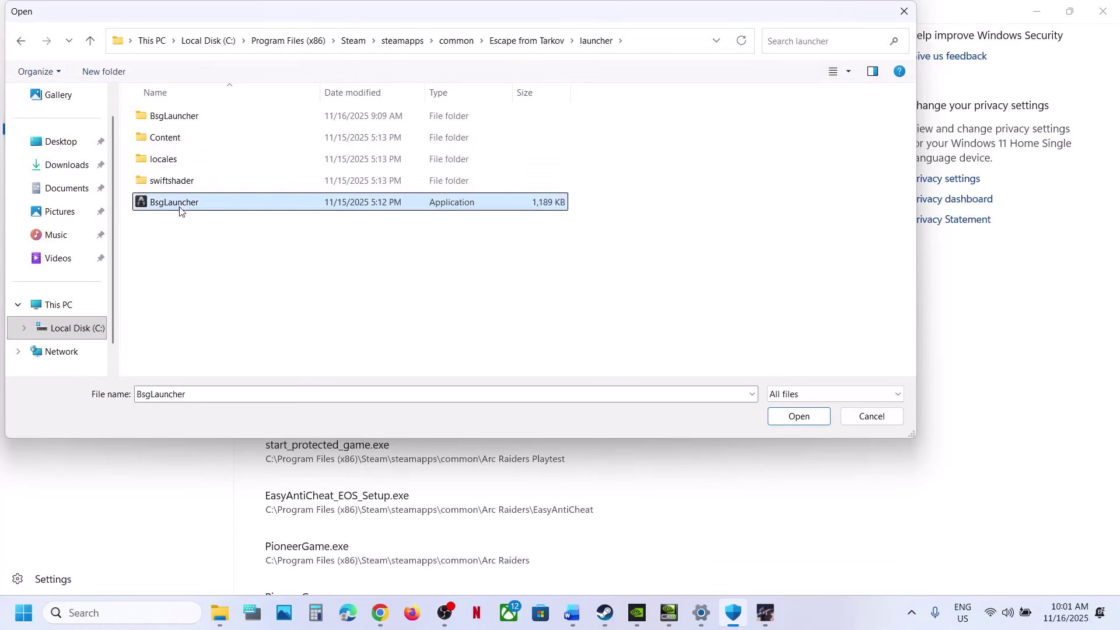
pyautogui.click(798, 416)
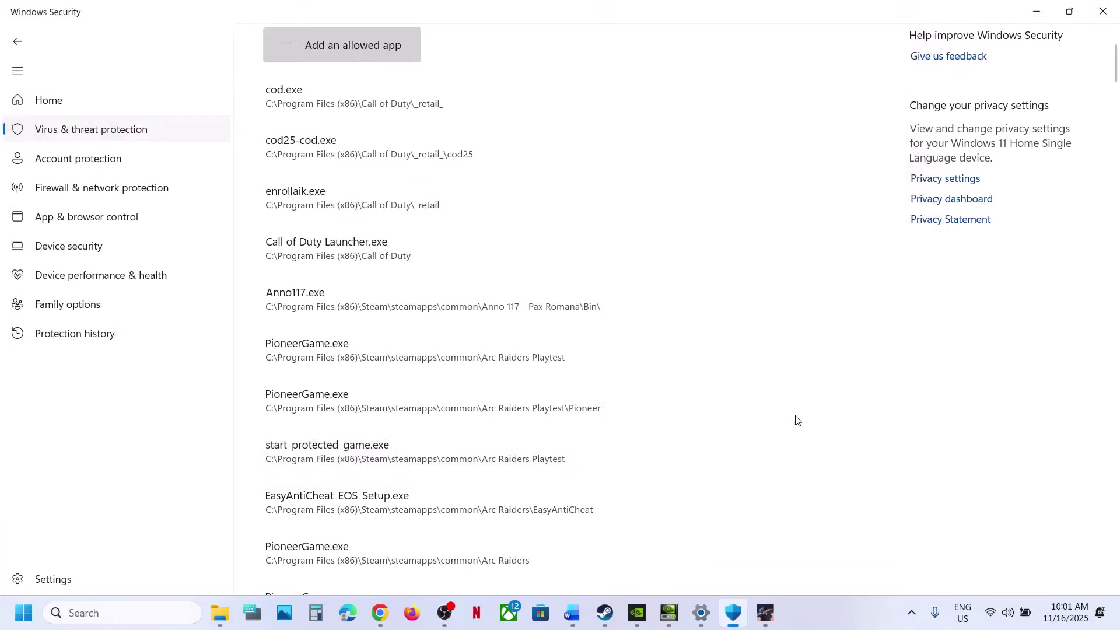
# Add the EscapeFromTarkov application from the game's build folder to the apps allowed through Controlled folder access
pyautogui.click(352, 59)
pyautogui.click(343, 96)
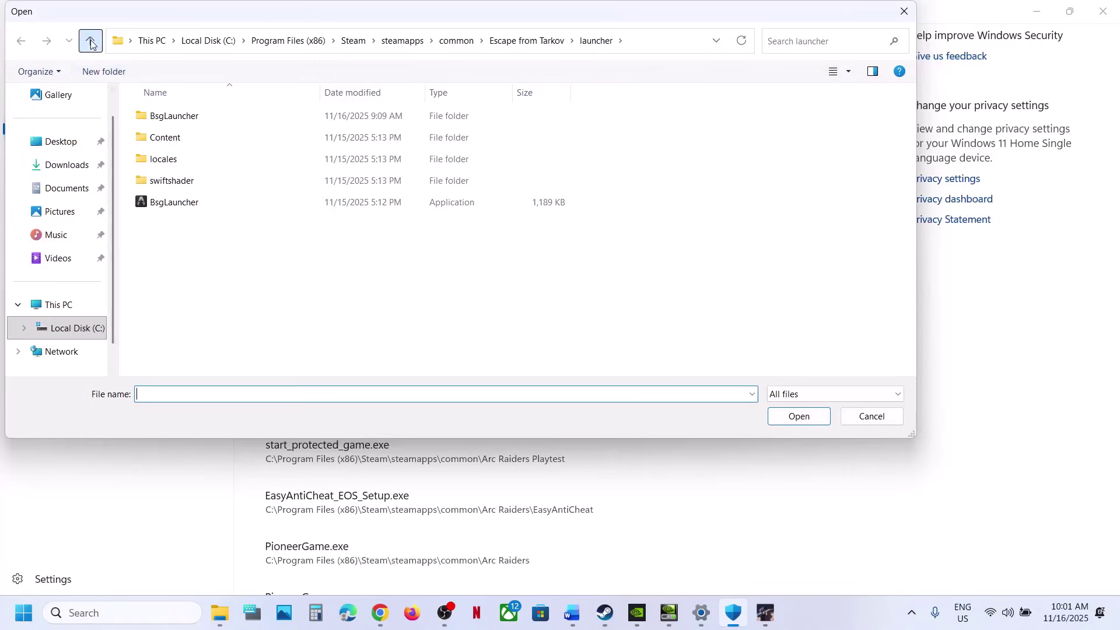
pyautogui.click(89, 40)
pyautogui.doubleClick(166, 116)
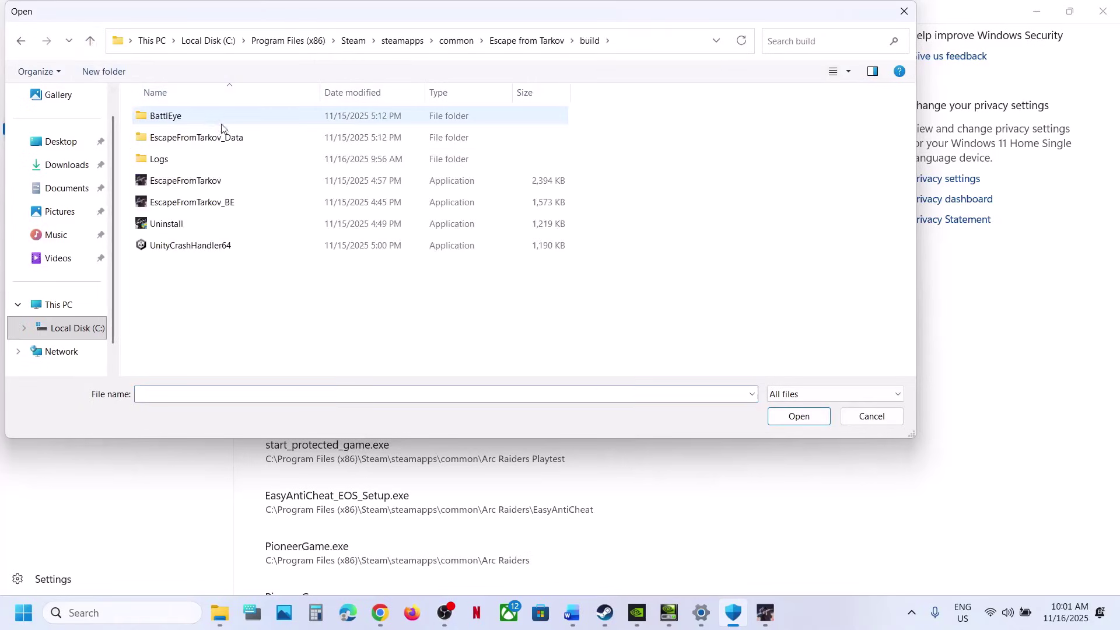
pyautogui.click(212, 182)
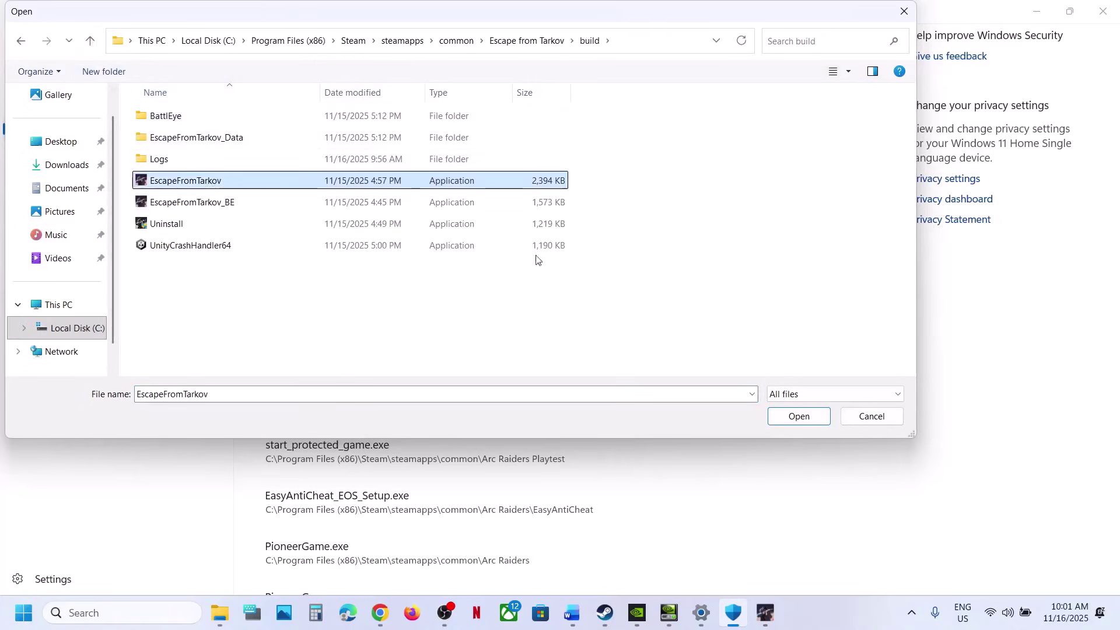
pyautogui.click(798, 417)
# Add the EscapeFromTarkov_BE application from the build folder as another app allowed through Controlled folder access
pyautogui.click(397, 55)
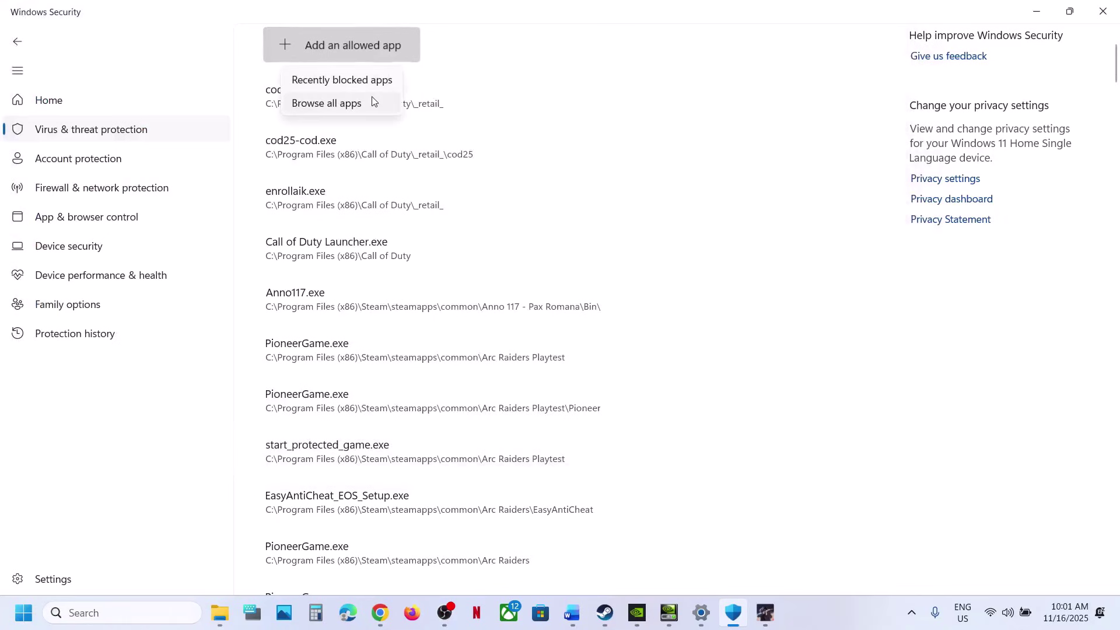
pyautogui.click(372, 101)
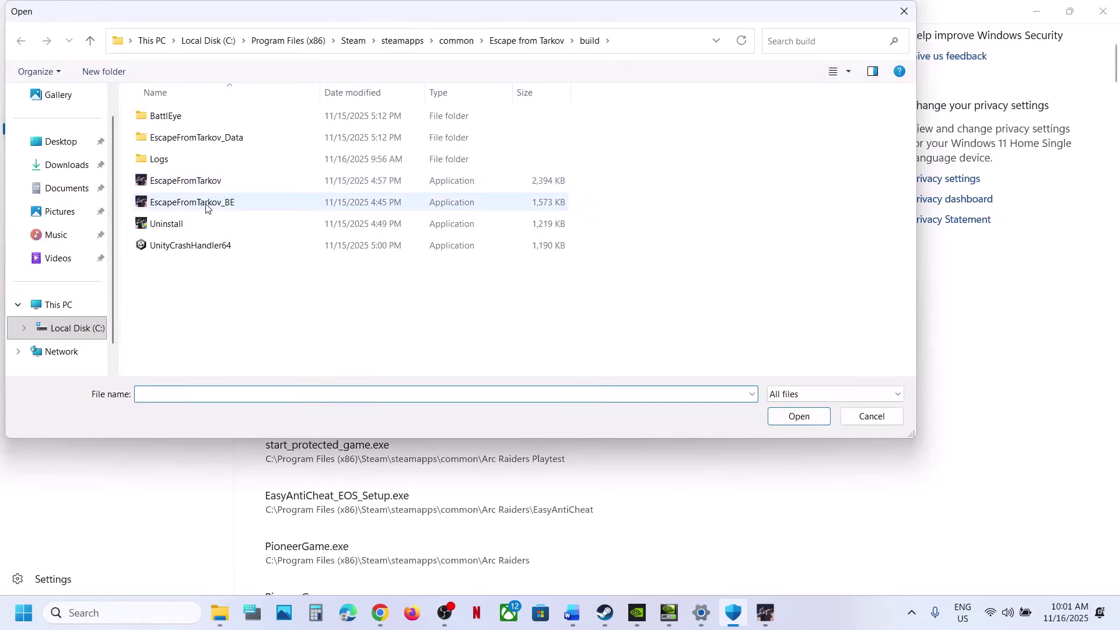
pyautogui.click(212, 202)
pyautogui.click(798, 415)
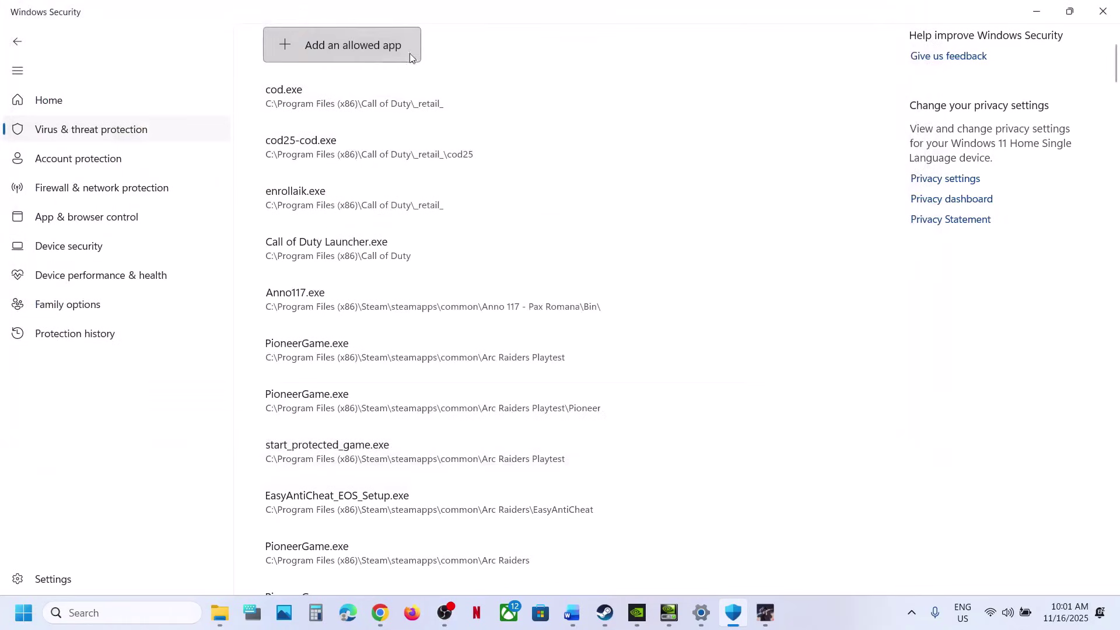
# Leave the allowed-app file browser without choosing another file, and close Windows Security and Settings
pyautogui.click(370, 51)
pyautogui.click(312, 103)
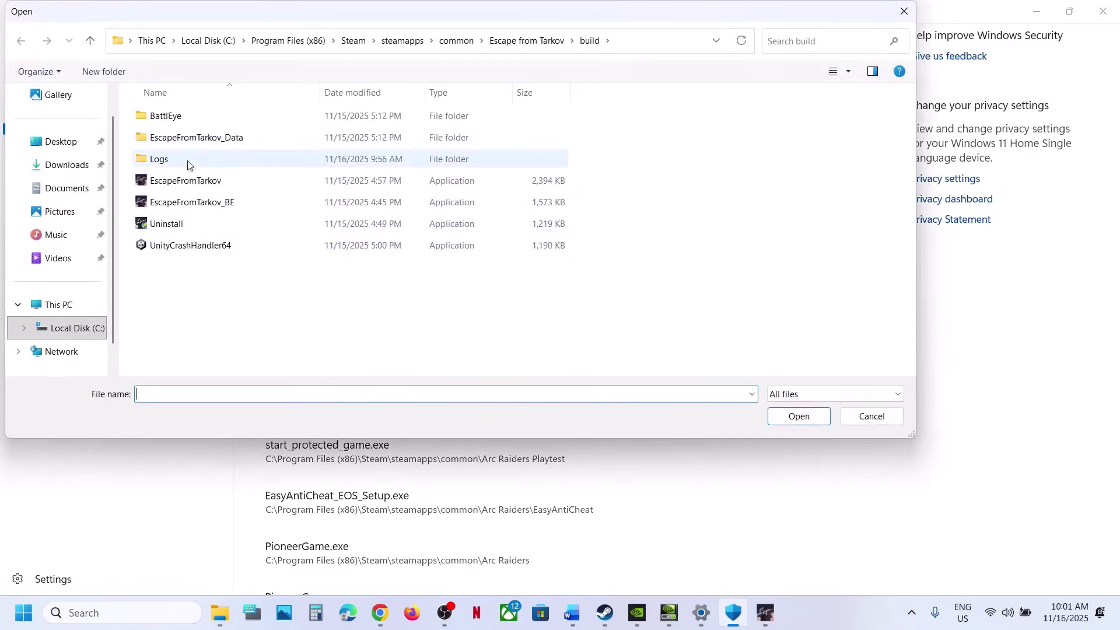
pyautogui.click(904, 12)
pyautogui.click(1099, 13)
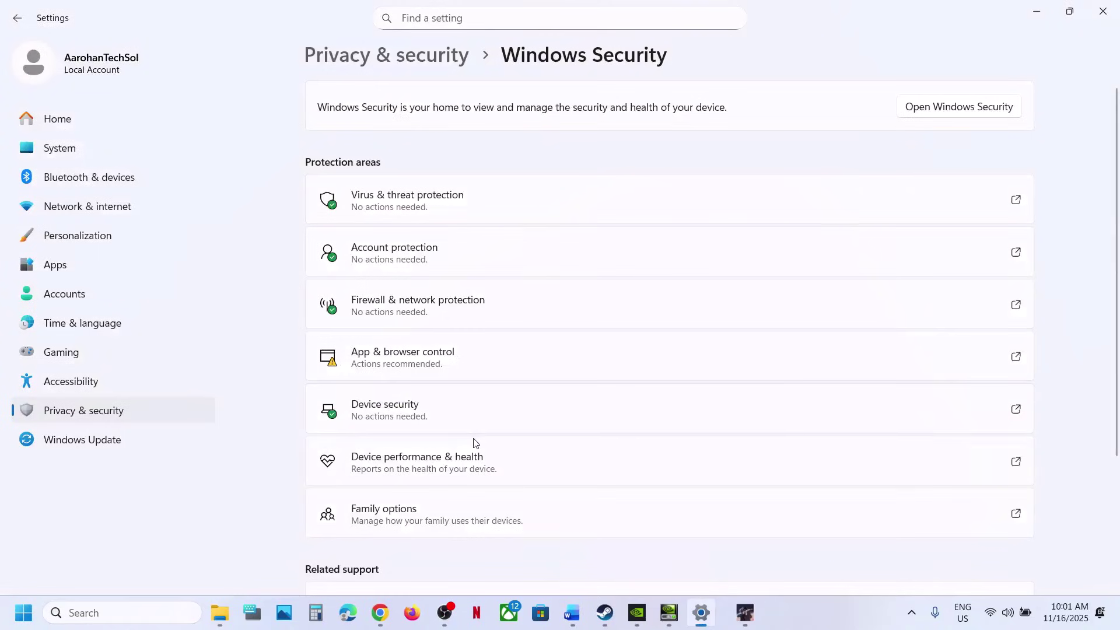
pyautogui.click(1103, 11)
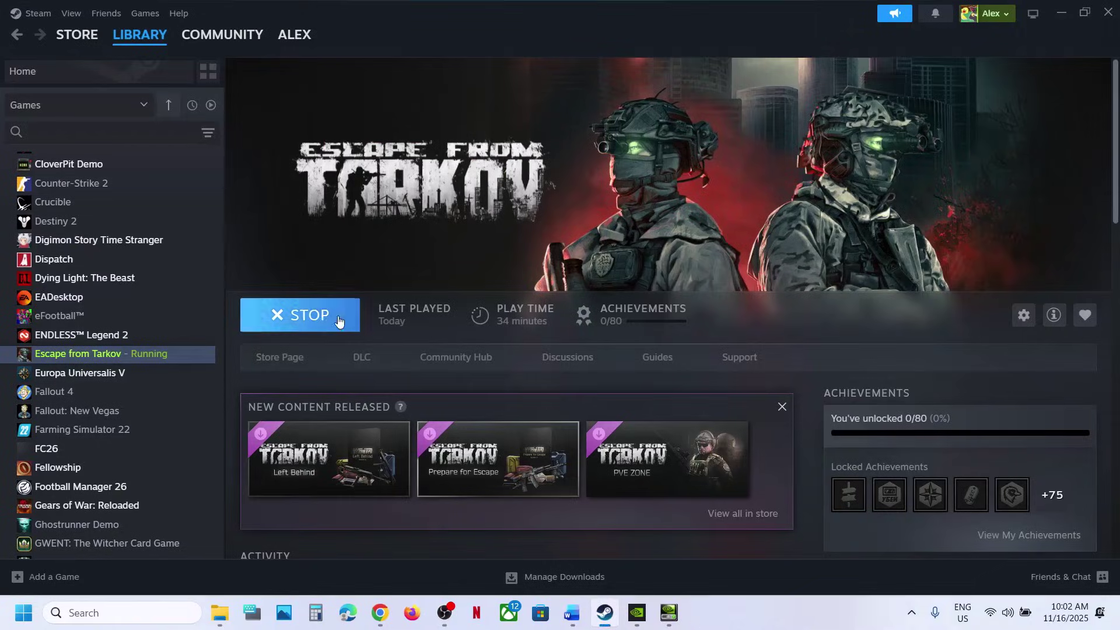
# Stop the running Escape from Tarkov game in Steam, confirm the exit, and switch back to the Word instructions
pyautogui.click(338, 322)
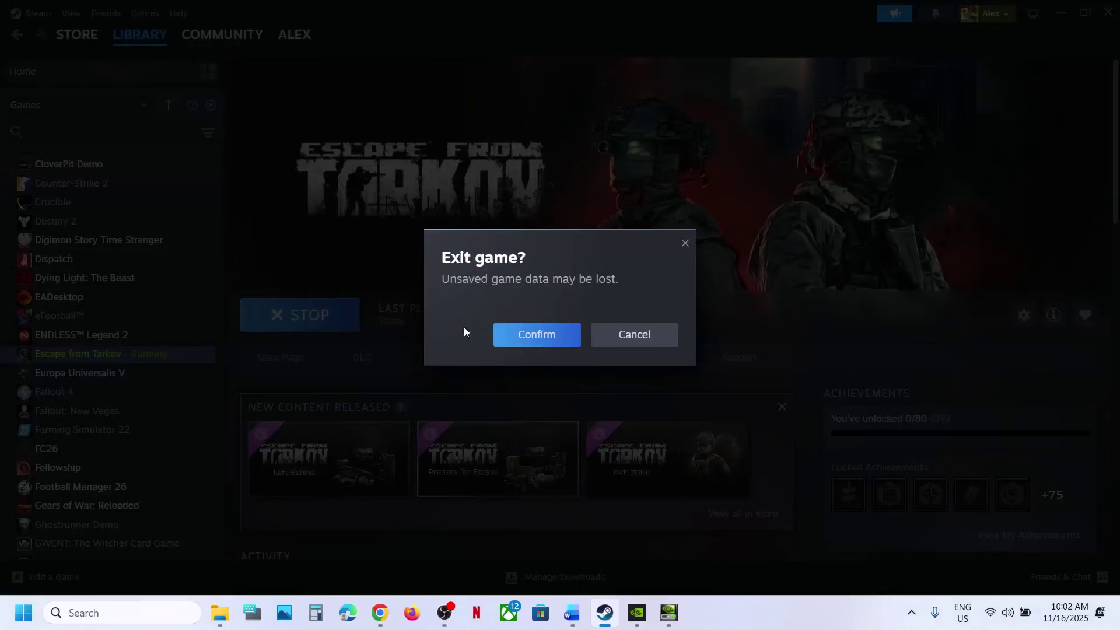
pyautogui.click(528, 333)
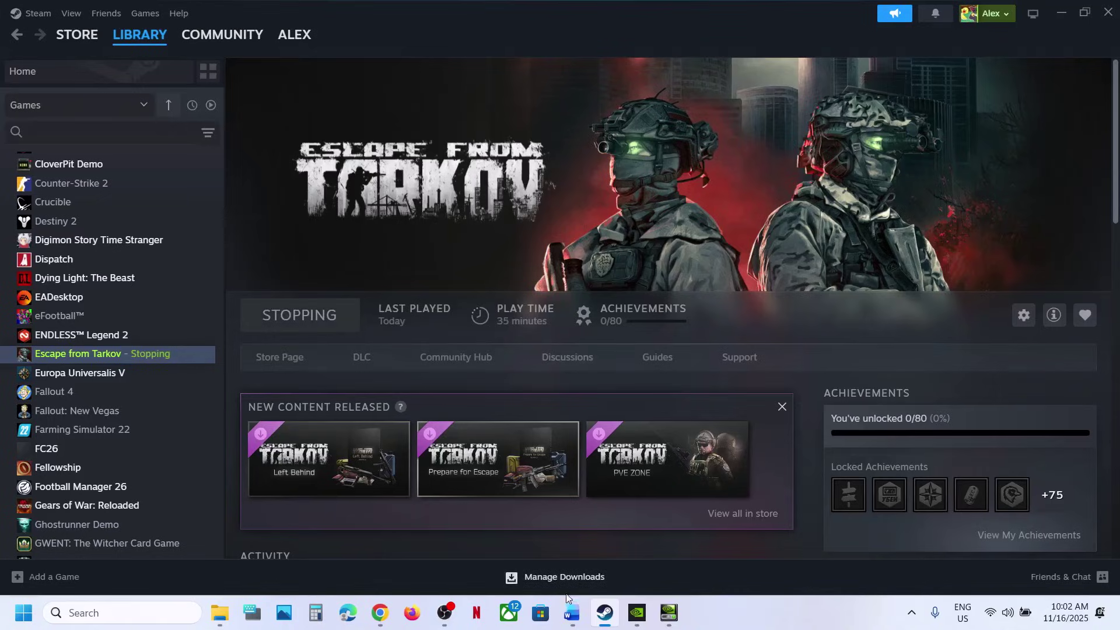
pyautogui.click(572, 612)
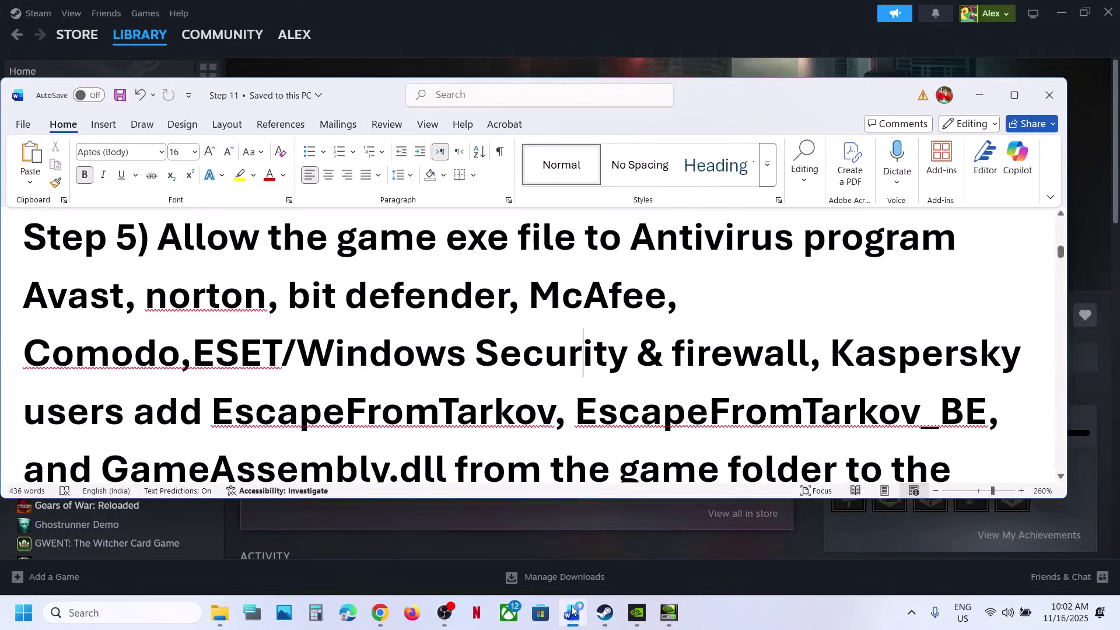
# Open Control Panel and bring up the list of apps allowed through Windows Defender Firewall under System and Security
pyautogui.click(150, 607)
pyautogui.write('control')
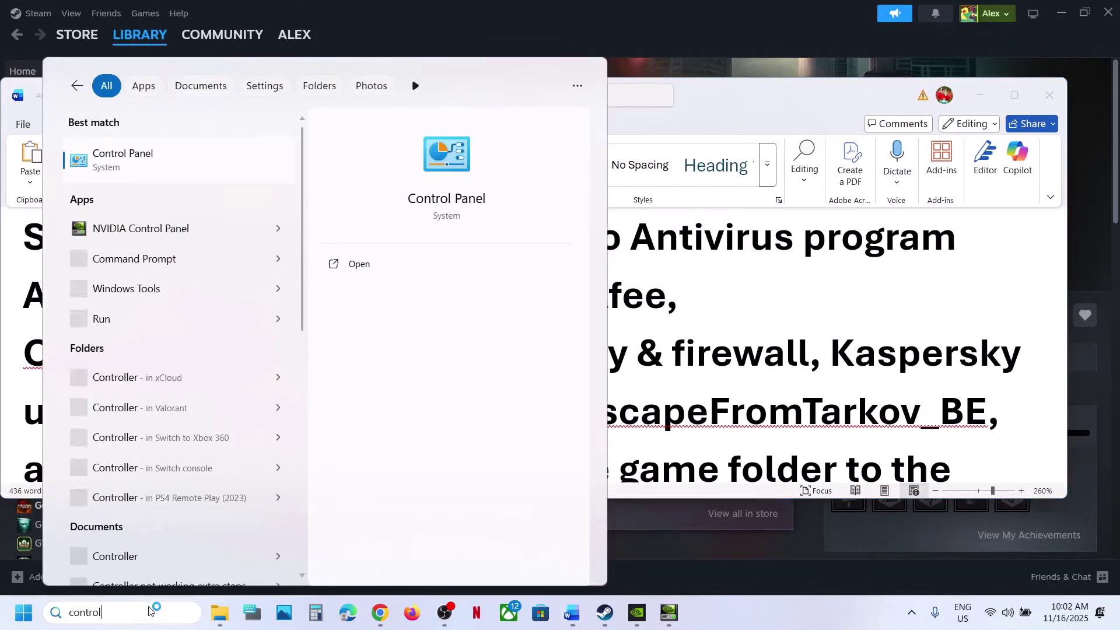
pyautogui.press('Return')
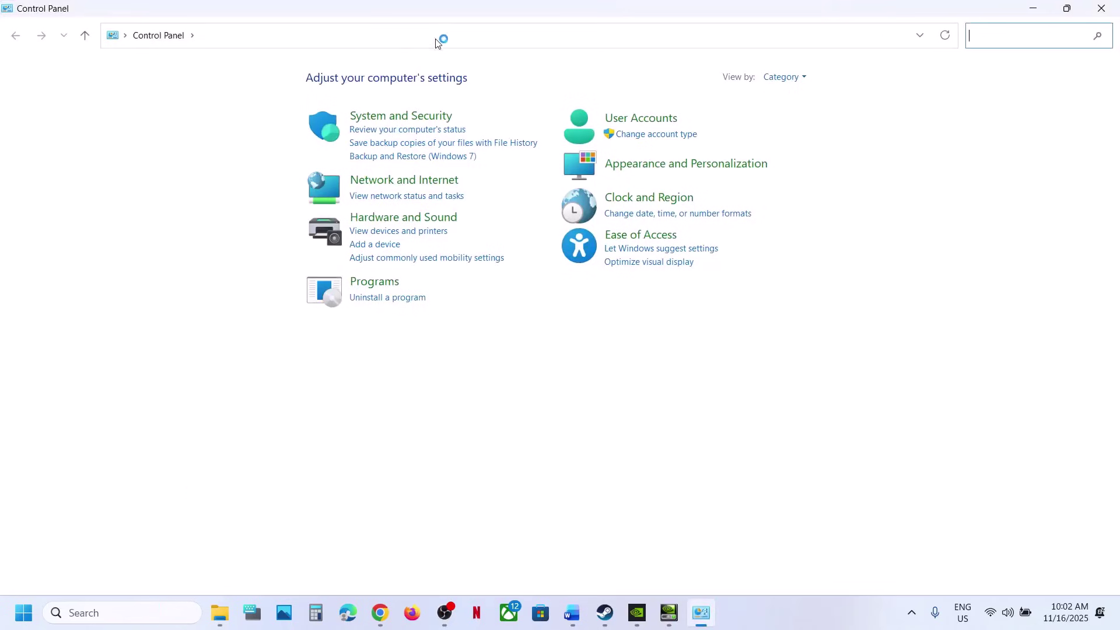
pyautogui.click(379, 117)
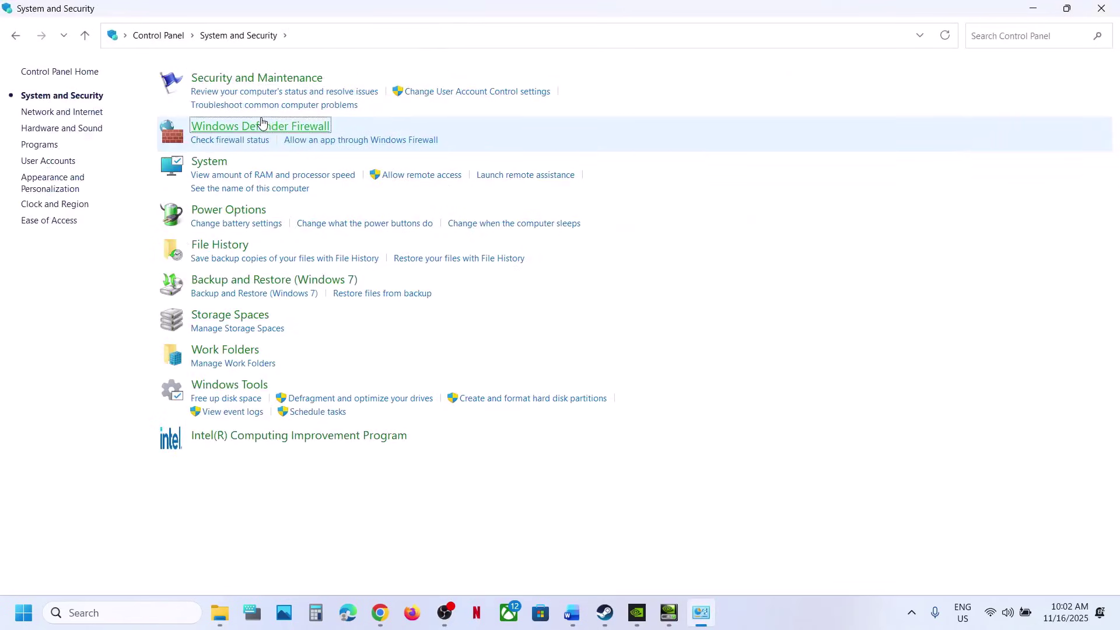
pyautogui.click(262, 124)
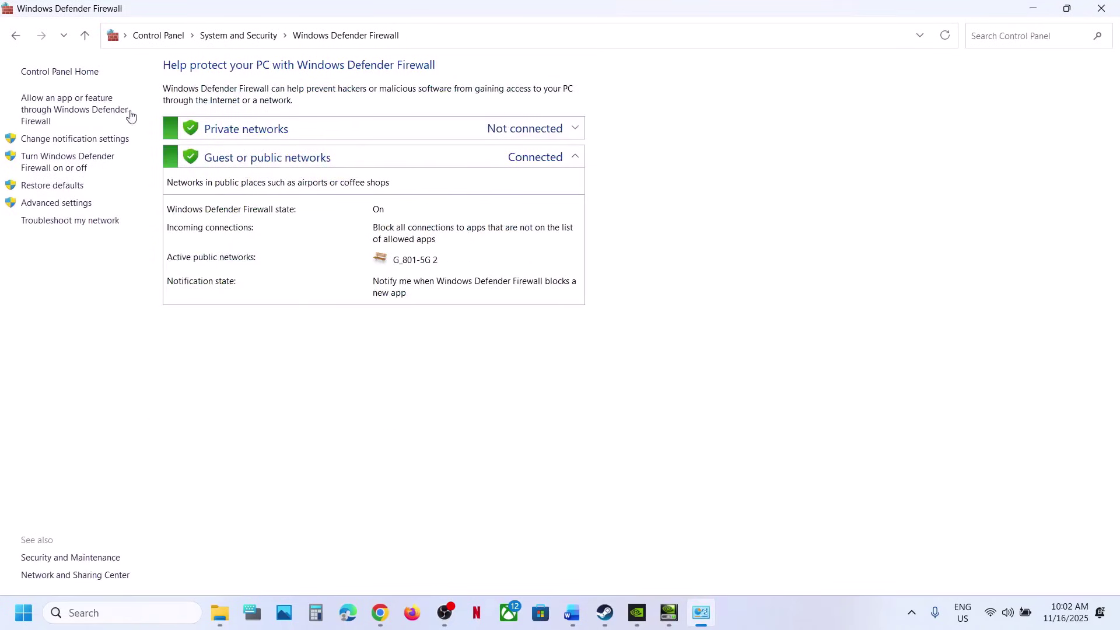
pyautogui.click(109, 108)
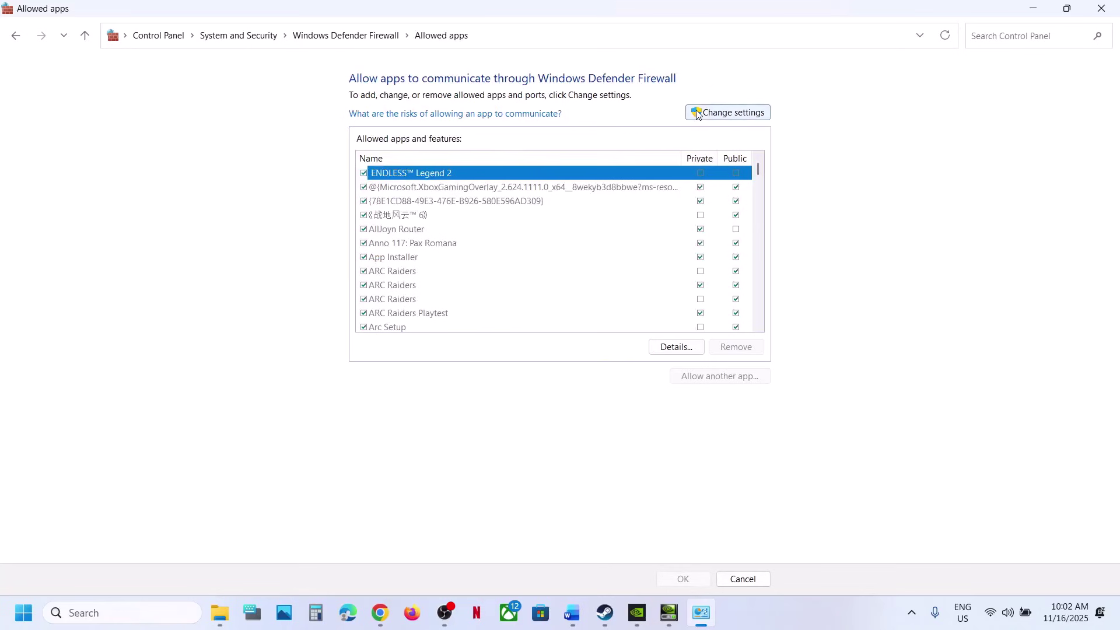
# Unlock the firewall's allowed apps settings and try to add BsgLauncher from Escape from Tarkov's launcher folder
pyautogui.click(697, 113)
pyautogui.click(702, 376)
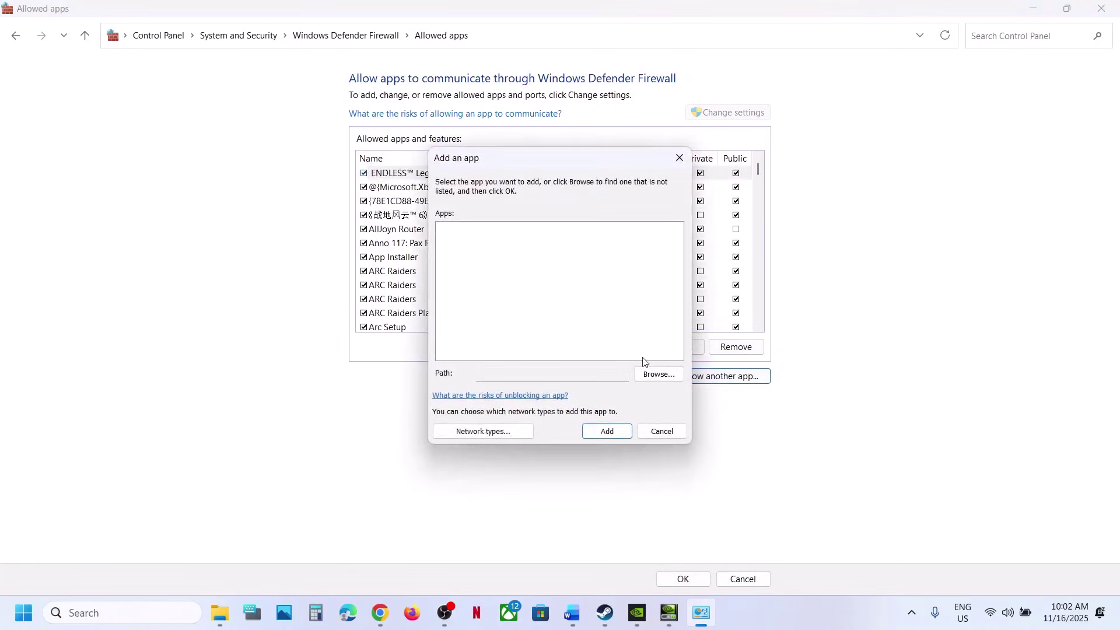
pyautogui.click(658, 374)
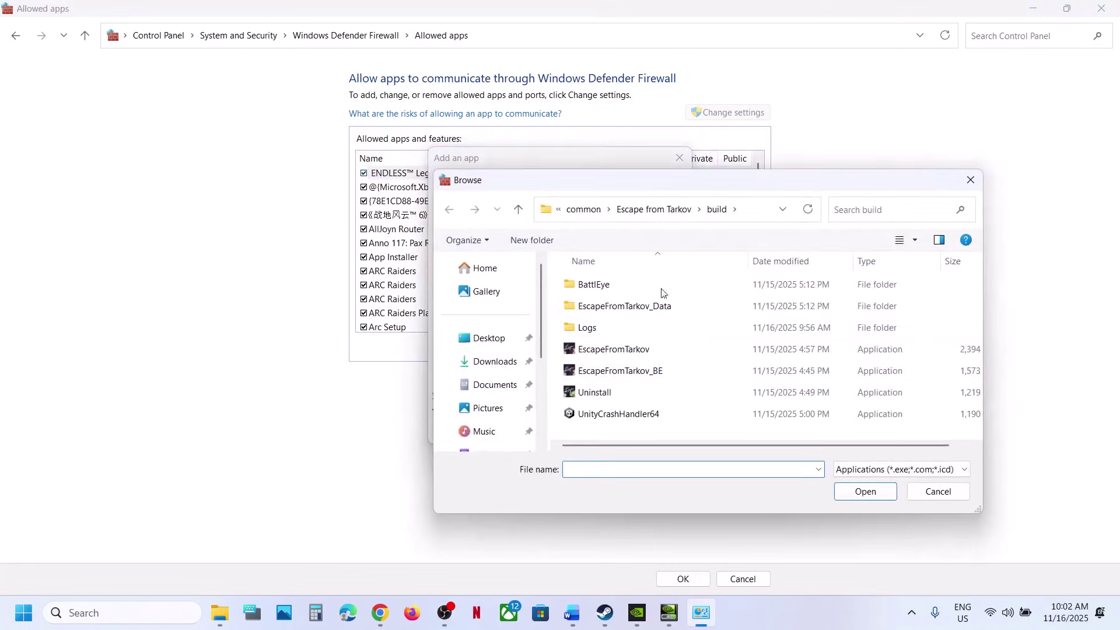
pyautogui.click(518, 210)
pyautogui.doubleClick(605, 306)
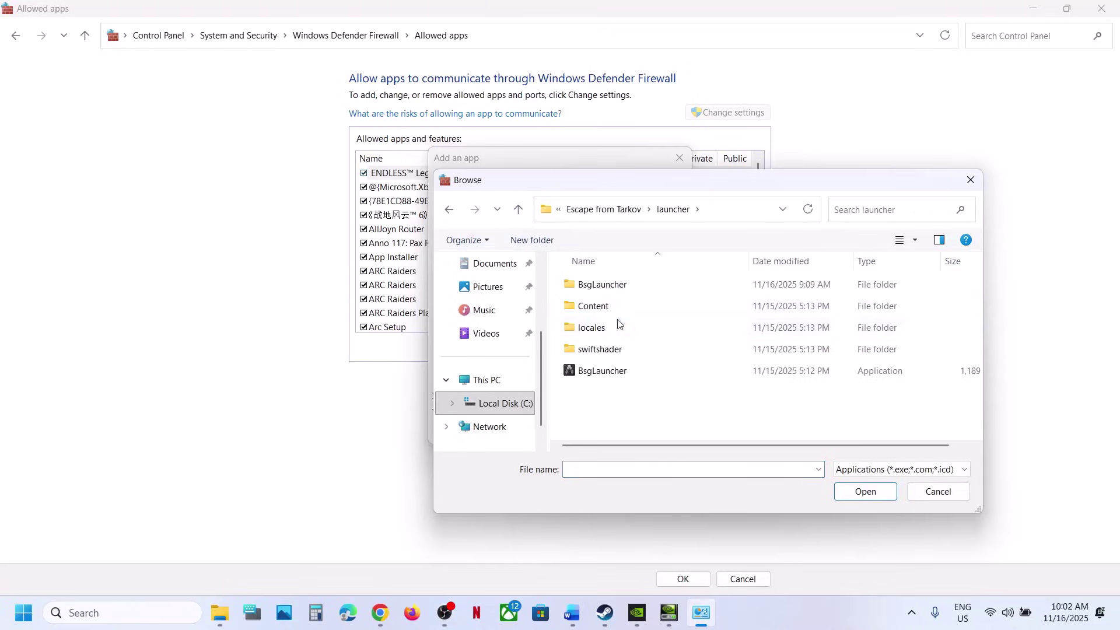
pyautogui.click(593, 372)
pyautogui.click(865, 492)
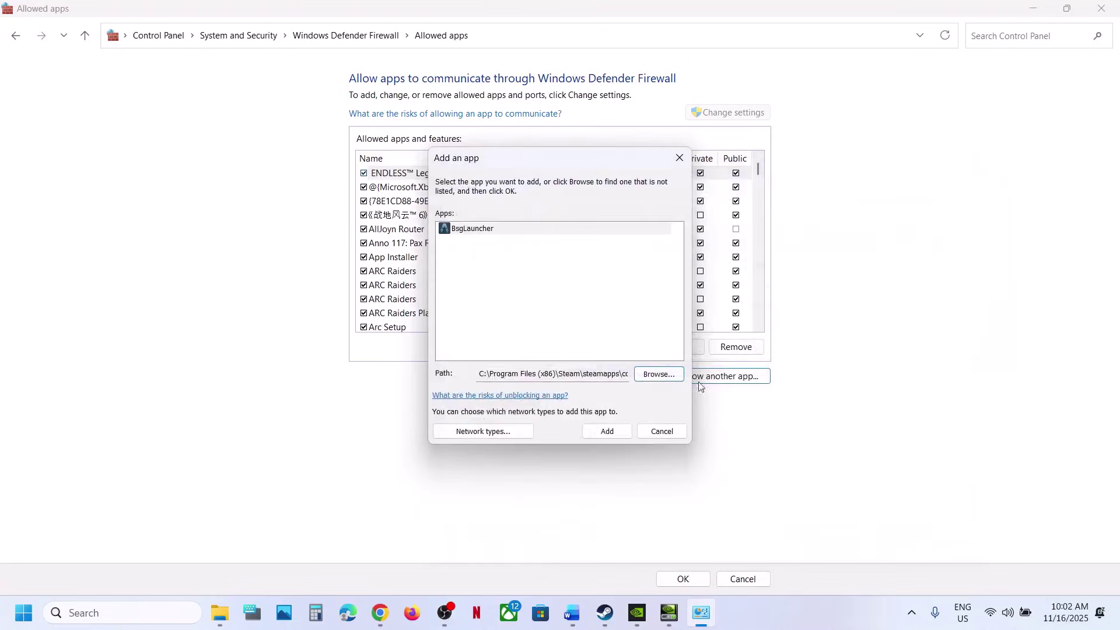
pyautogui.click(607, 431)
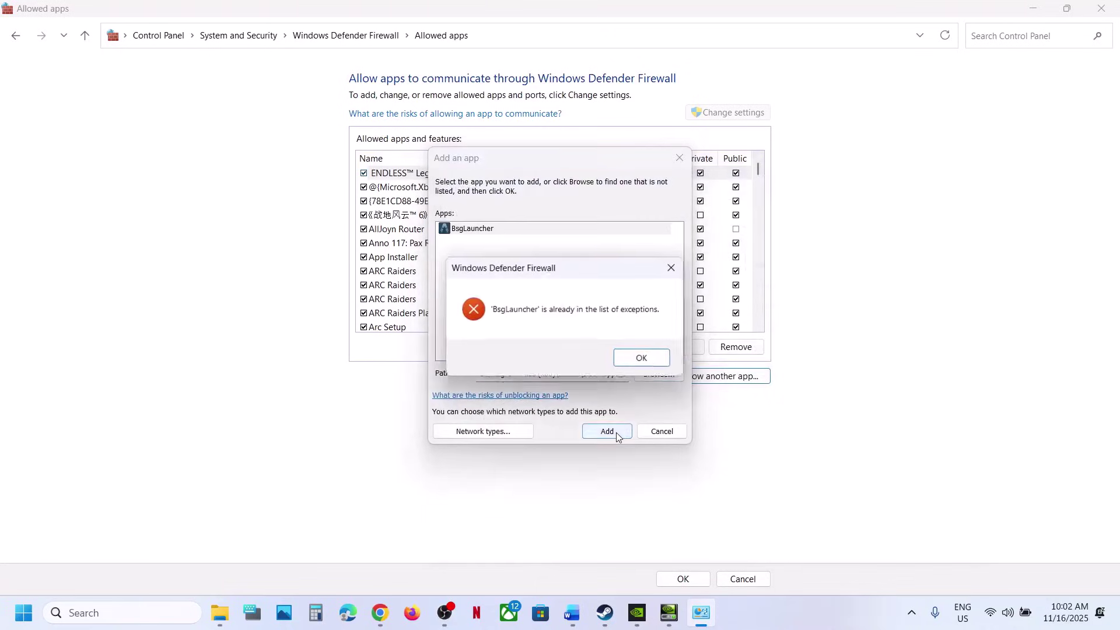
pyautogui.click(643, 356)
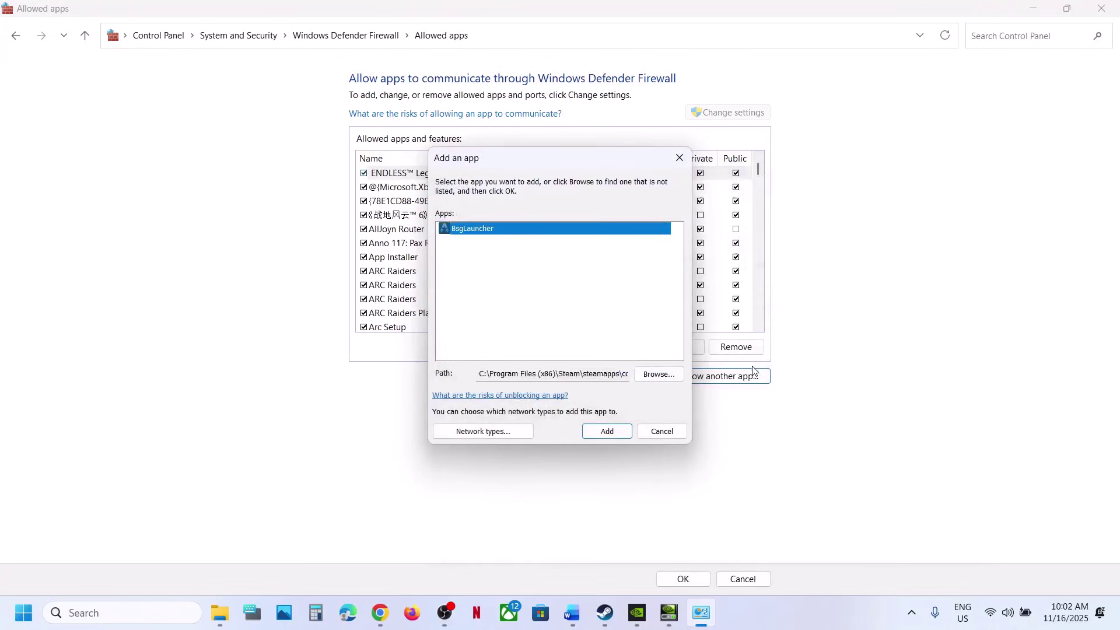
# Try to add the EscapeFromTarkov application from the game's build folder to the firewall's allowed apps
pyautogui.click(667, 374)
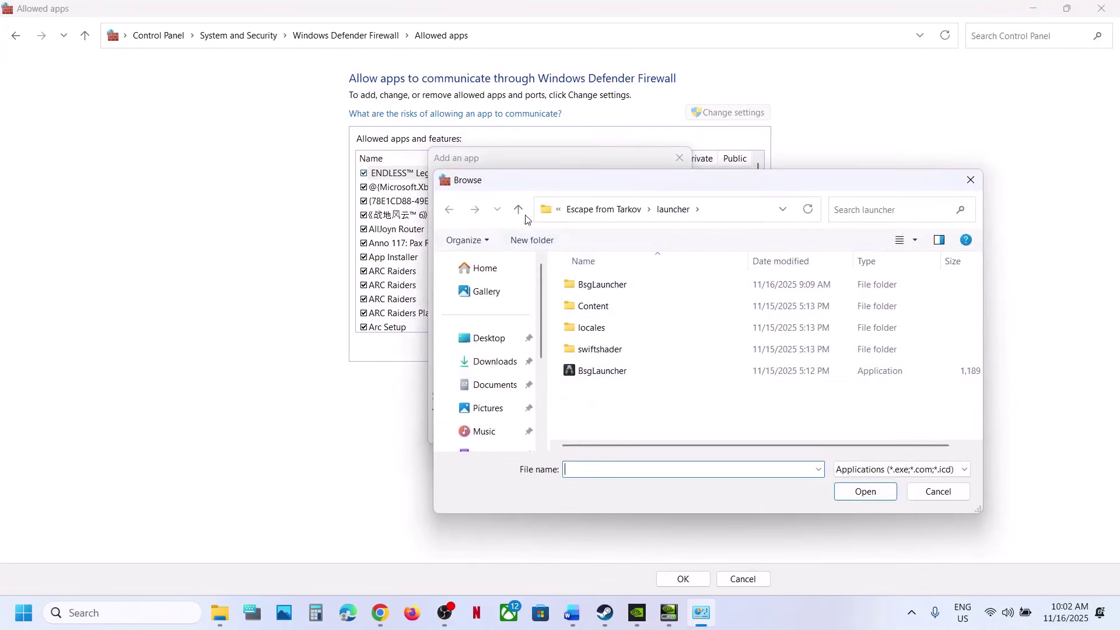
pyautogui.click(523, 214)
pyautogui.doubleClick(590, 284)
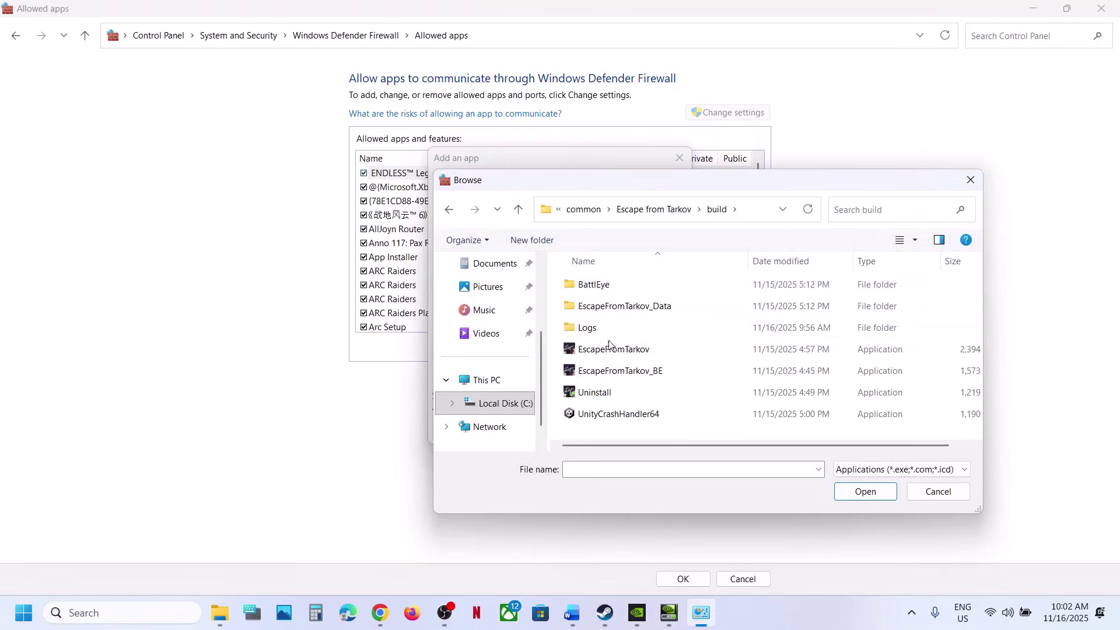
pyautogui.click(607, 350)
pyautogui.click(858, 493)
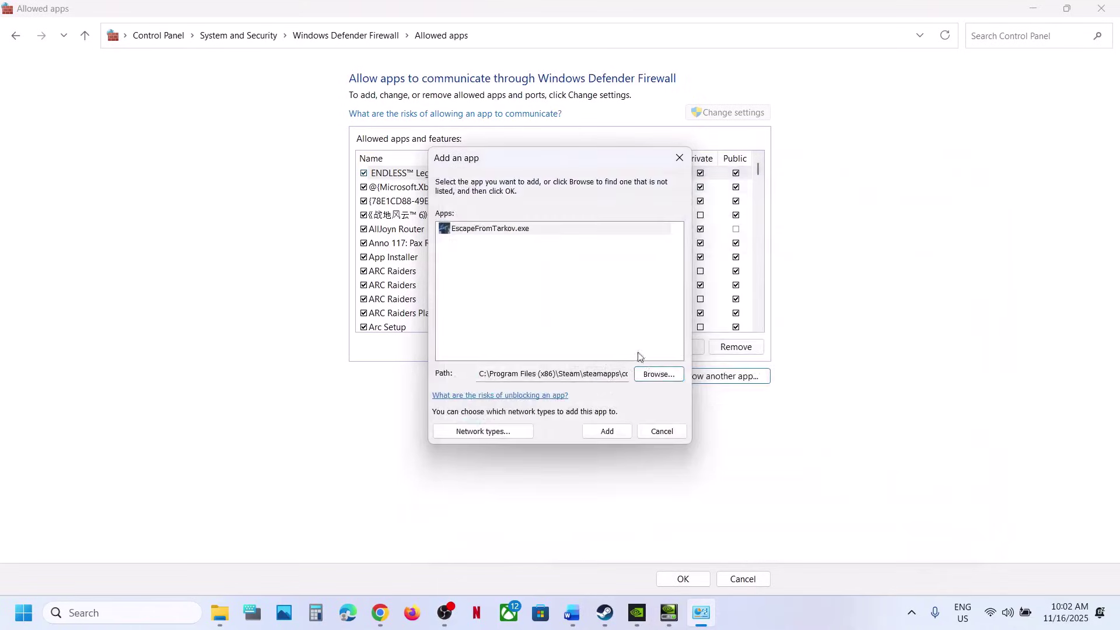
pyautogui.click(606, 432)
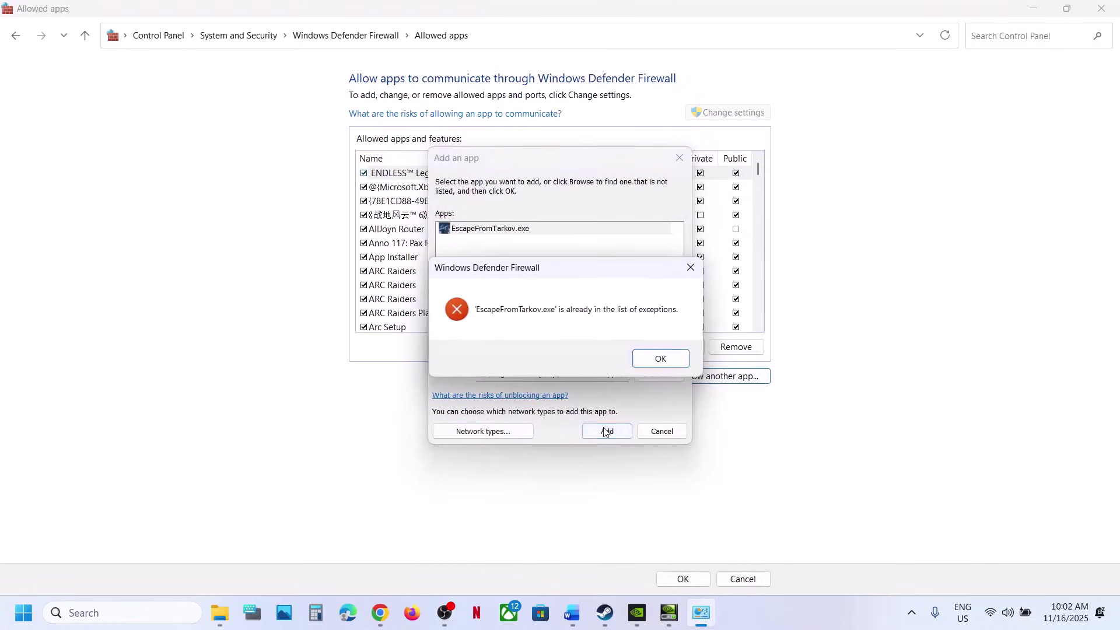
pyautogui.click(657, 365)
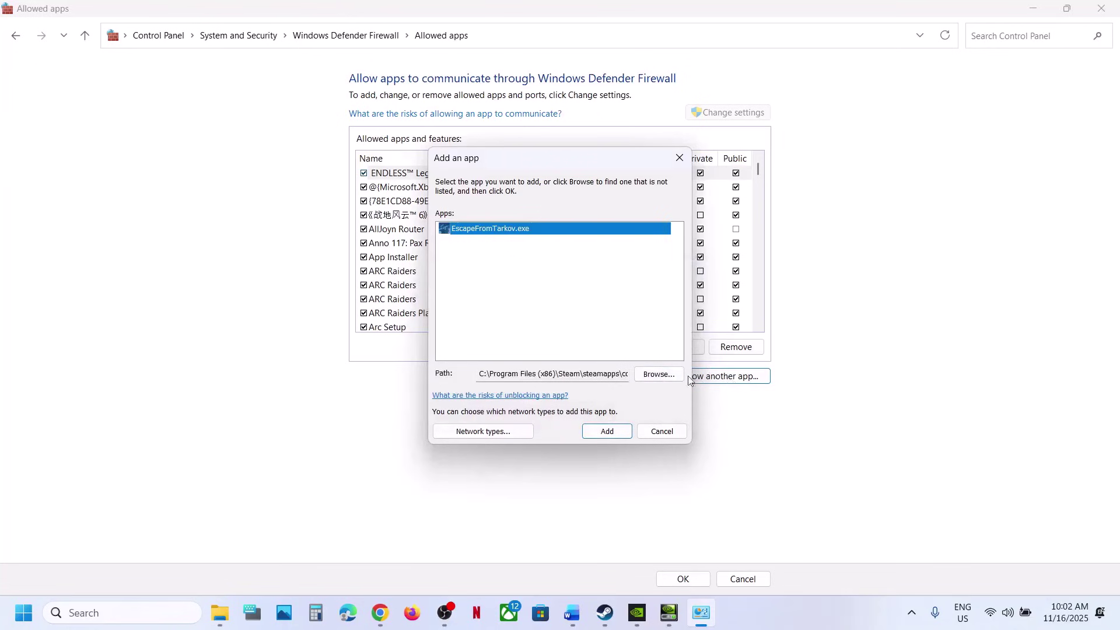
# Try to add the EscapeFromTarkov_BE application from the build folder to the firewall's allowed apps
pyautogui.click(659, 374)
pyautogui.click(624, 371)
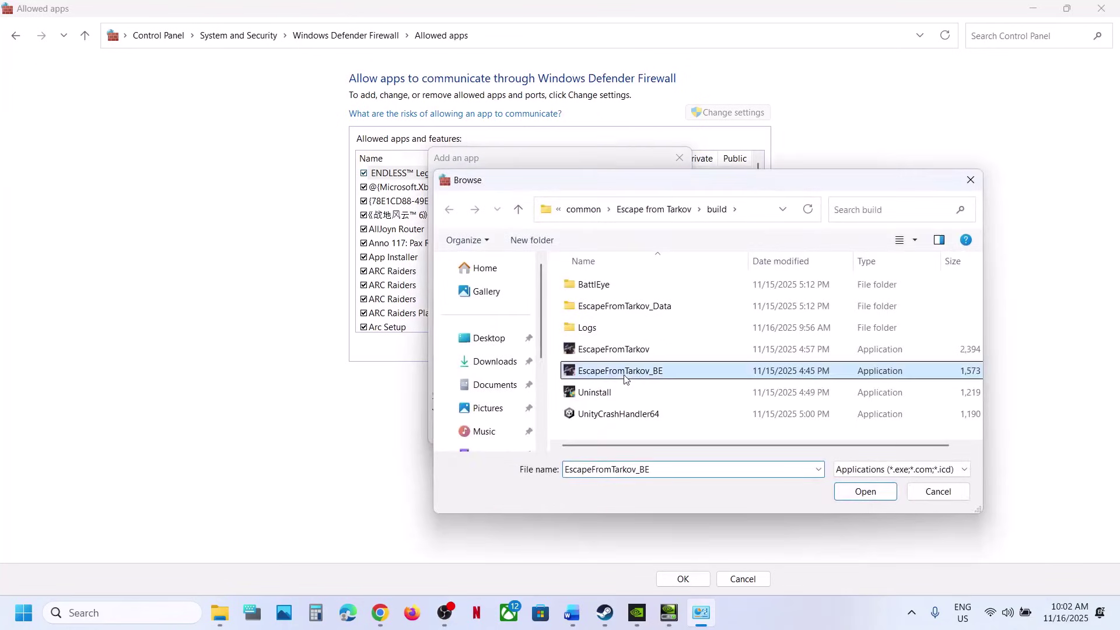
pyautogui.click(864, 491)
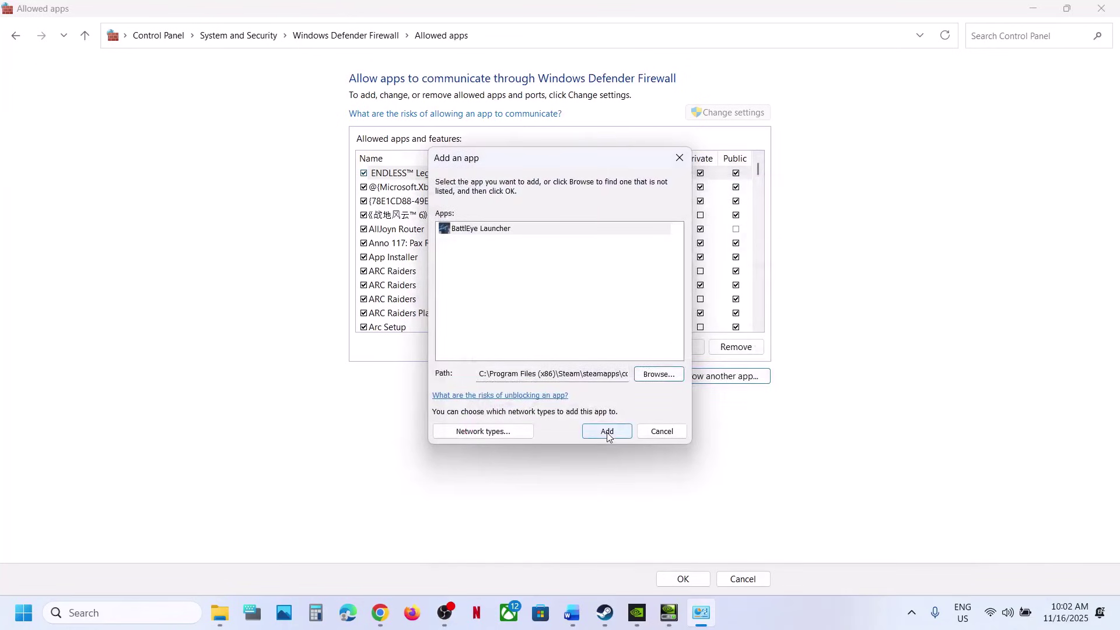
pyautogui.click(607, 433)
pyautogui.click(644, 361)
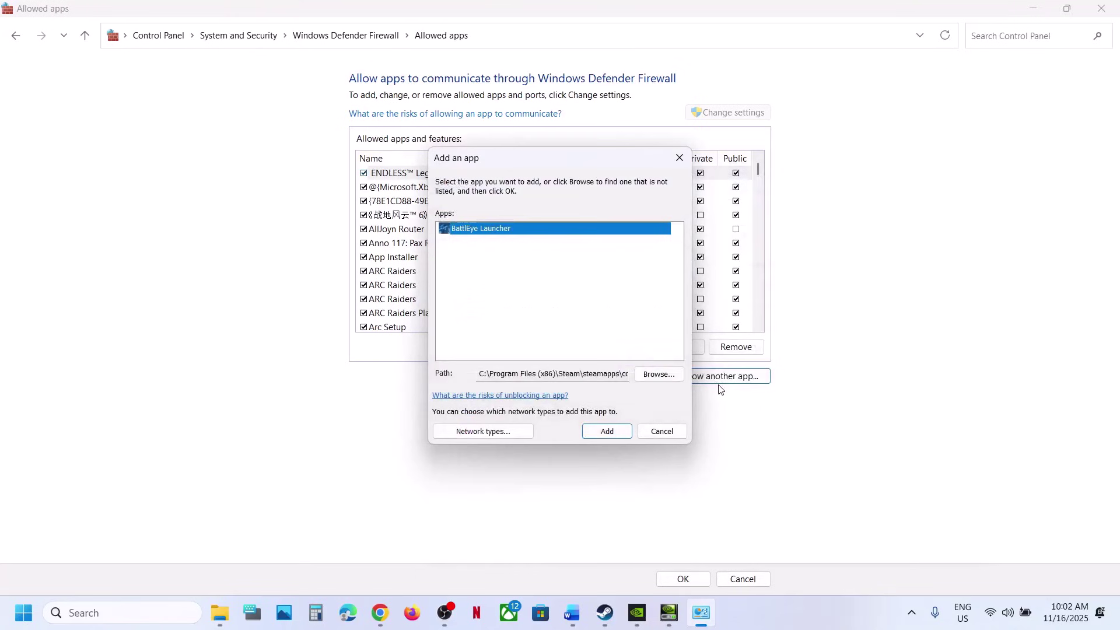
# Close the firewall's app-adding dialogs and Control Panel, and return to the Step 5 antivirus instructions in Word
pyautogui.click(660, 375)
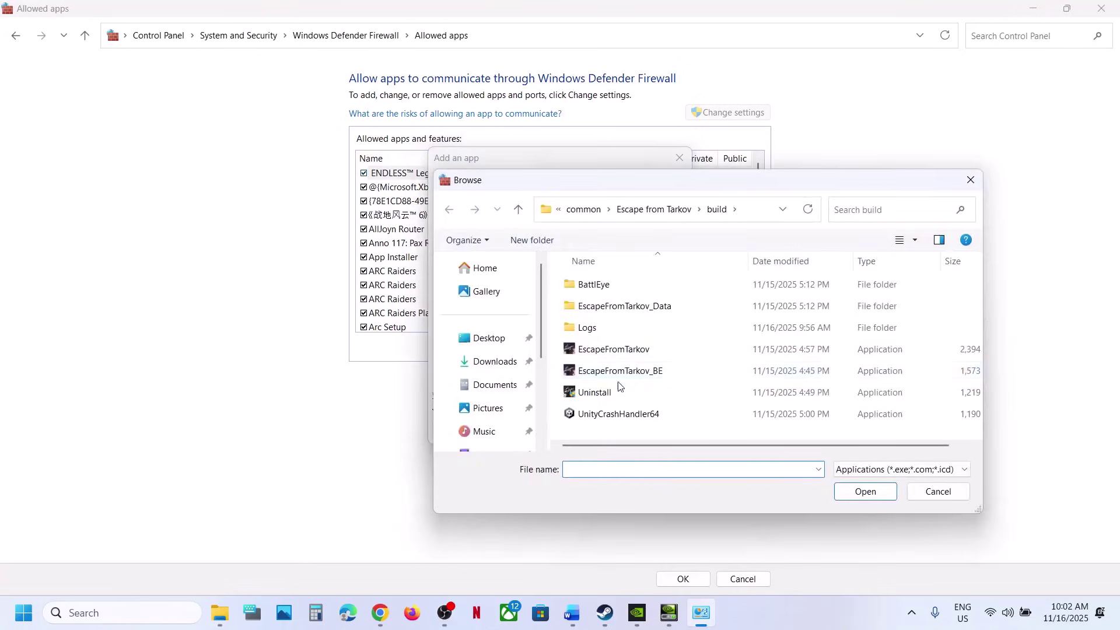
pyautogui.click(934, 493)
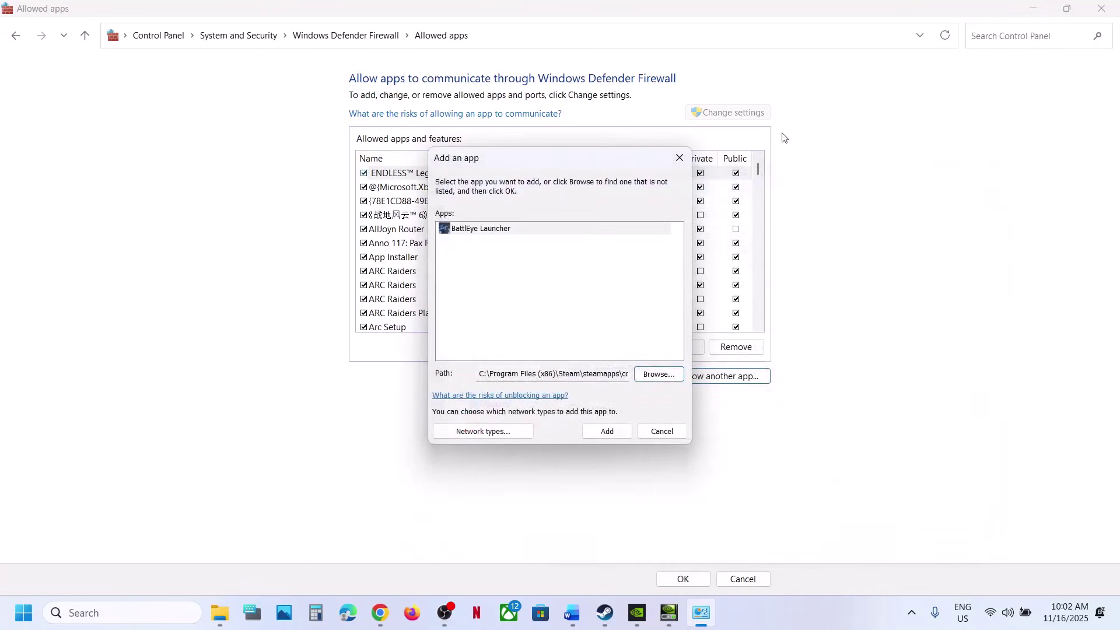
pyautogui.click(678, 159)
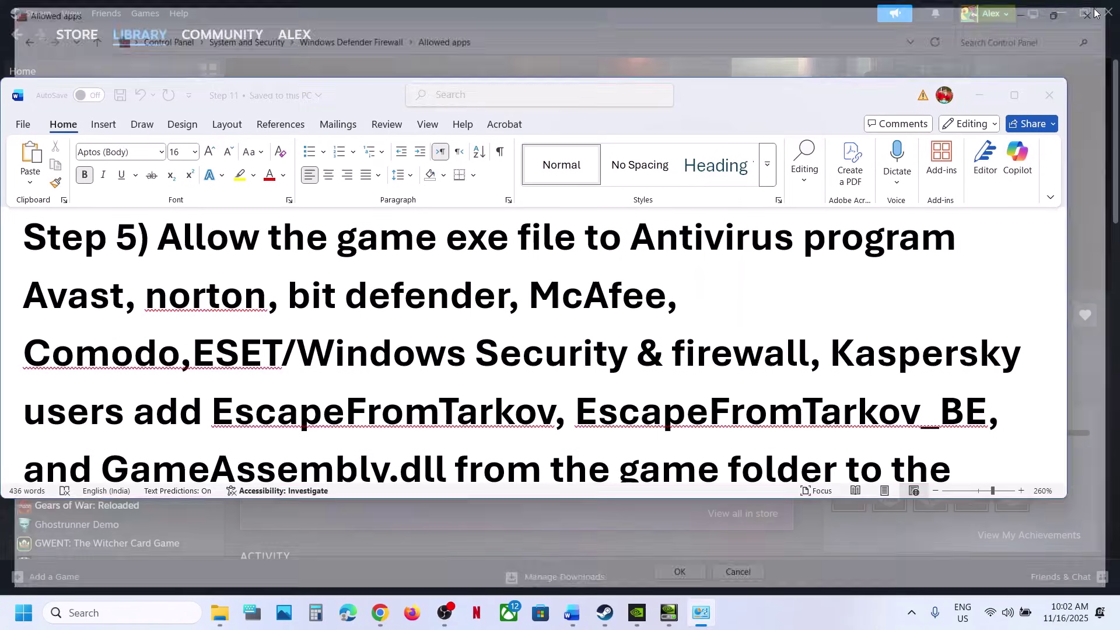
pyautogui.scroll(-1, 556, 315)
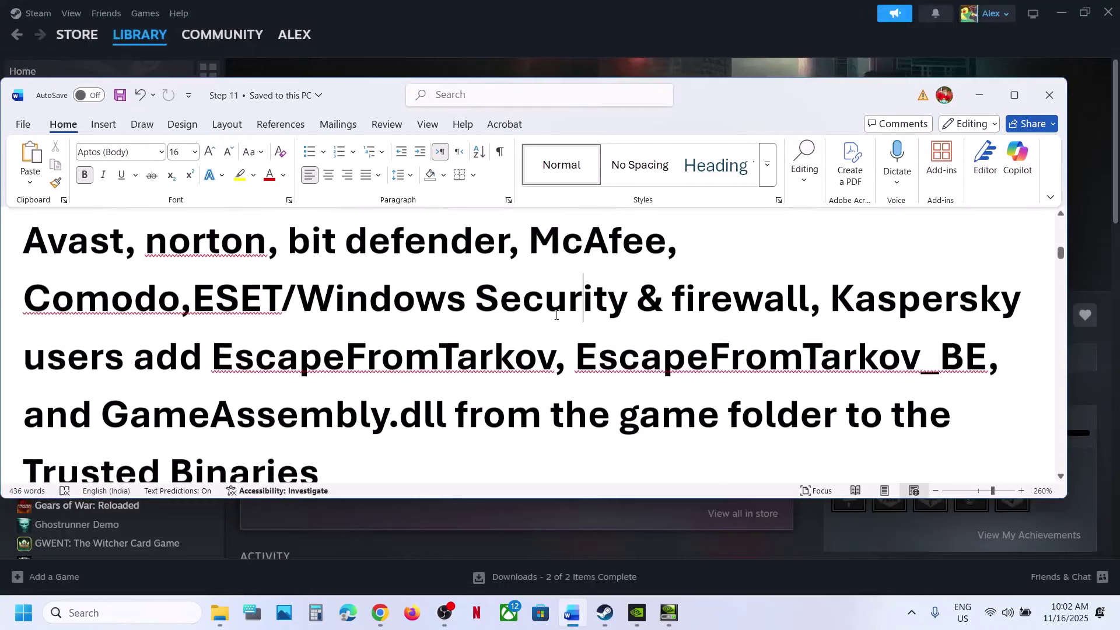
# Review the Step 5 antivirus instructions in Word, highlighting the listed antivirus programs and GameAssembly.dll
pyautogui.scroll(1, 556, 315)
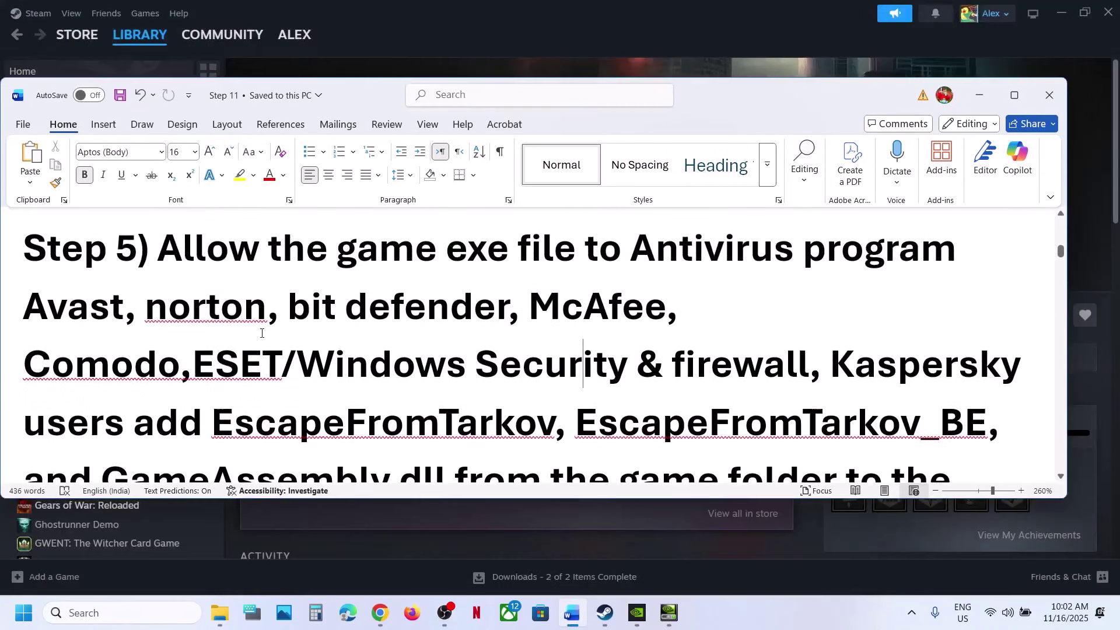
pyautogui.moveTo(44, 313); pyautogui.dragTo(376, 367)
pyautogui.scroll(-1, 385, 364)
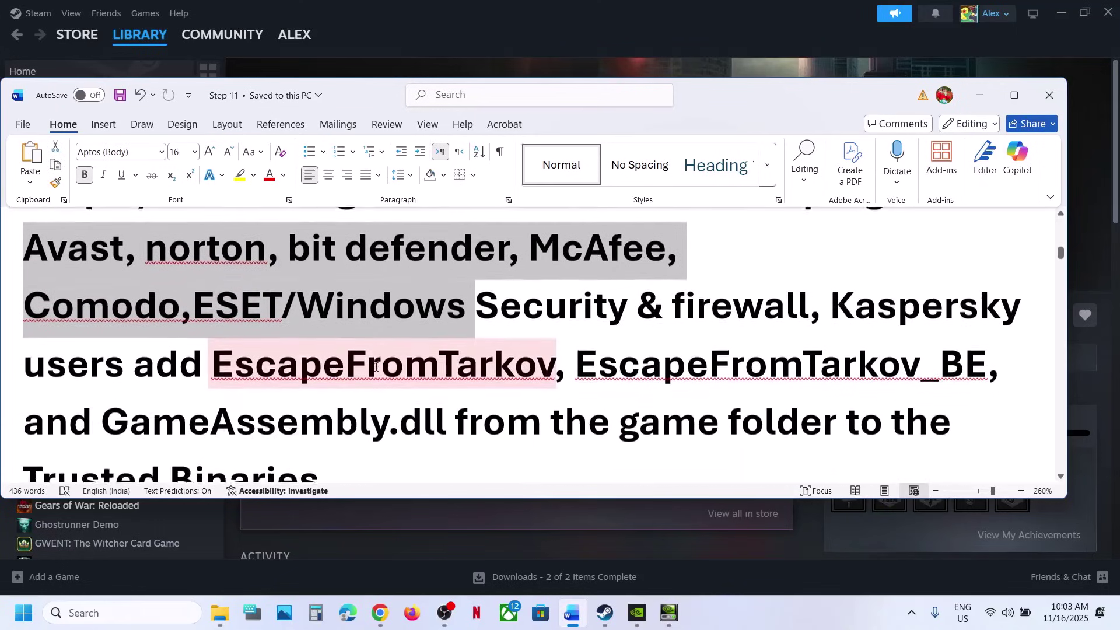
pyautogui.scroll(1, 325, 323)
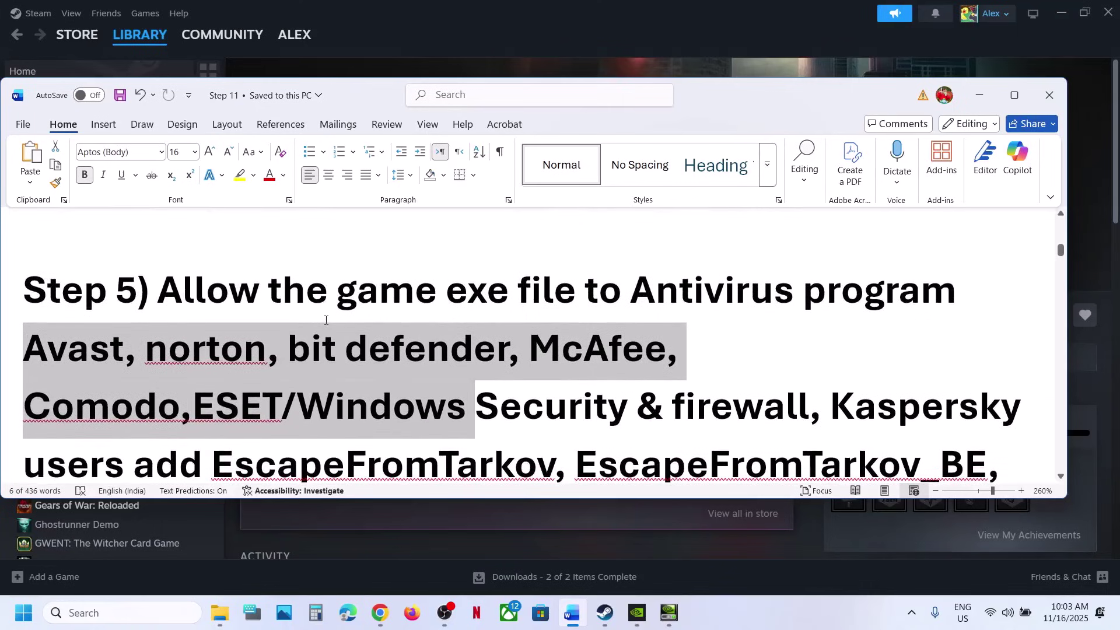
pyautogui.scroll(-1, 325, 322)
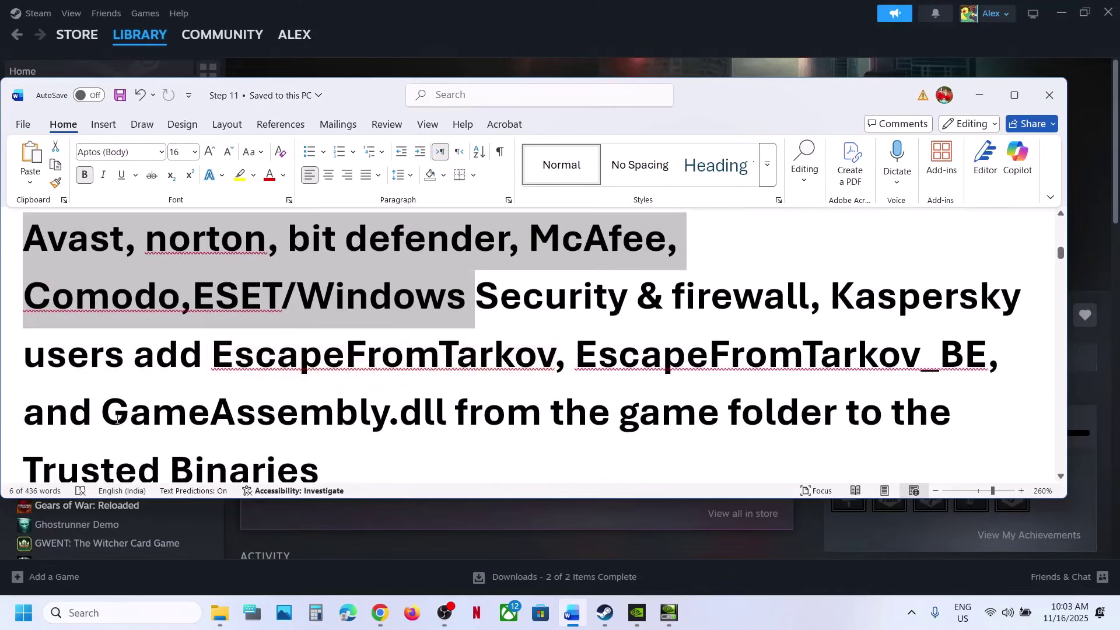
pyautogui.moveTo(112, 415); pyautogui.dragTo(453, 415)
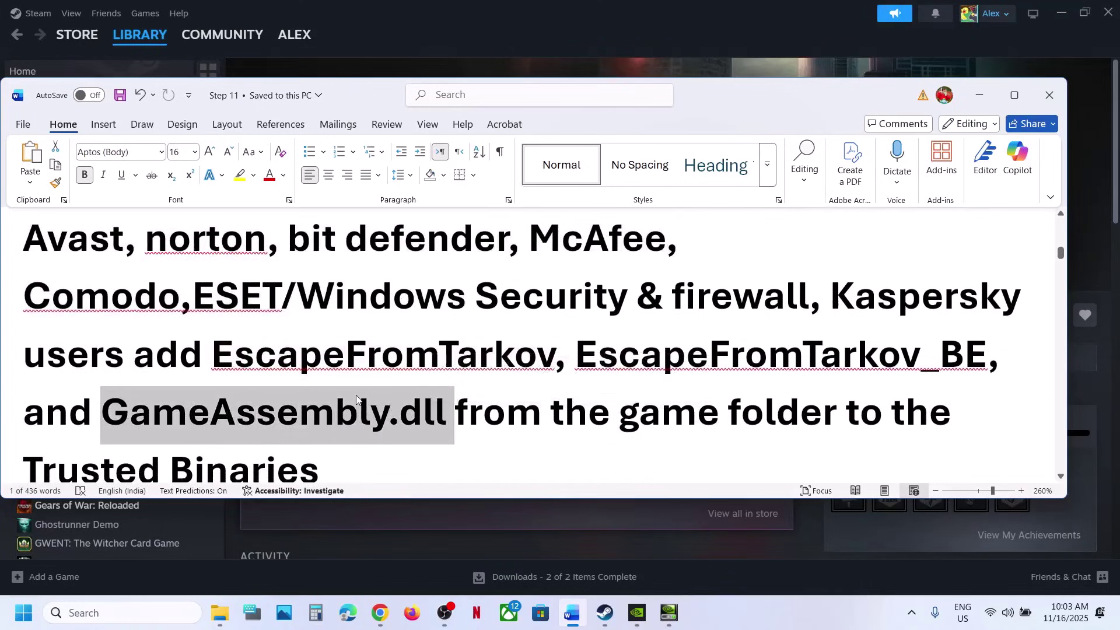
pyautogui.scroll(2, 358, 396)
pyautogui.scroll(-1, 357, 396)
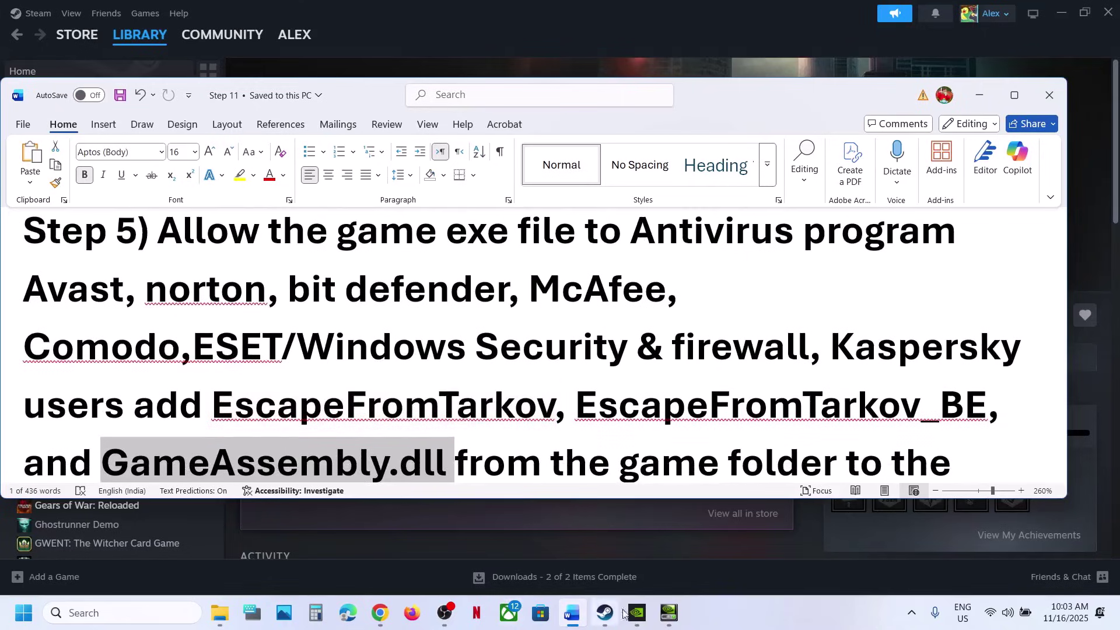
# Switch to Steam, browse Escape from Tarkov's local files, locate GameAssembly.dll in the build folder, and close the folder window
pyautogui.click(605, 613)
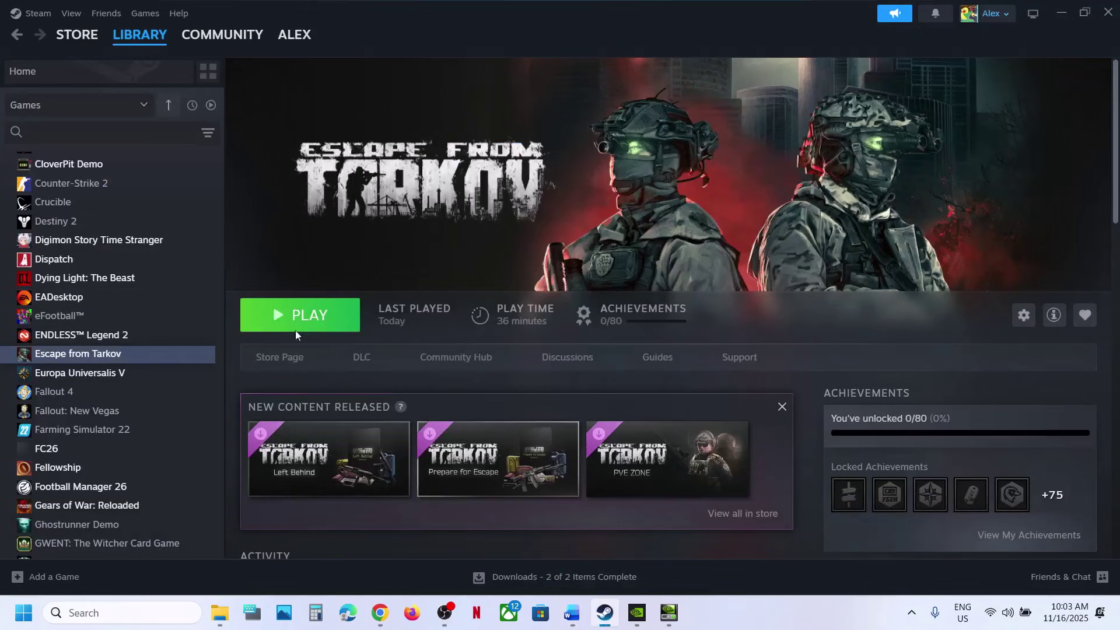
pyautogui.rightClick(94, 366)
pyautogui.moveTo(146, 450)
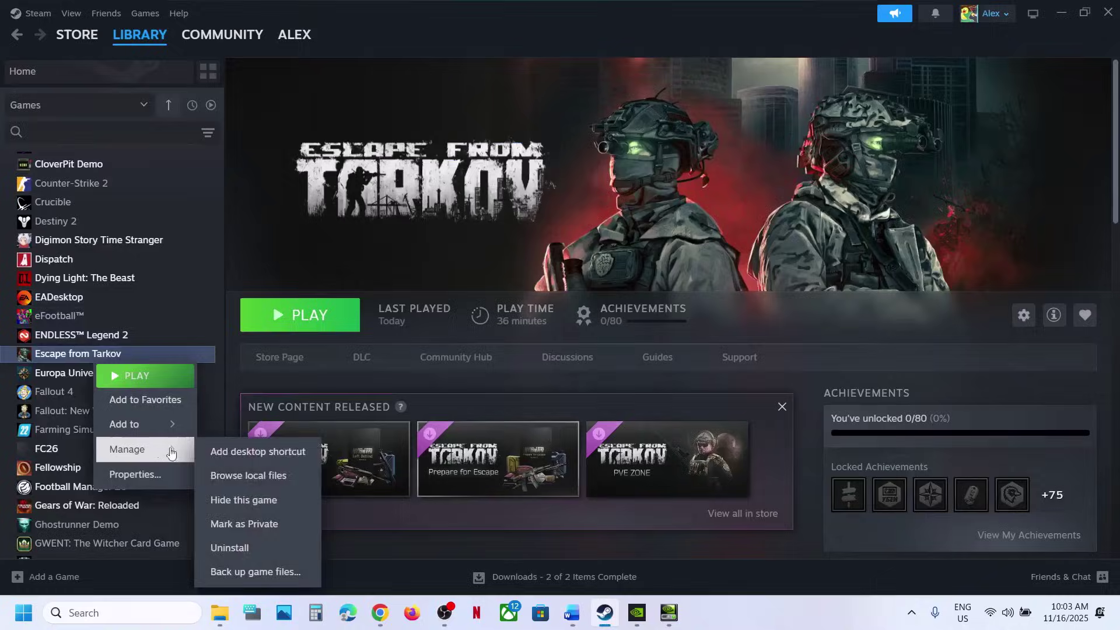
pyautogui.click(250, 476)
pyautogui.click(181, 139)
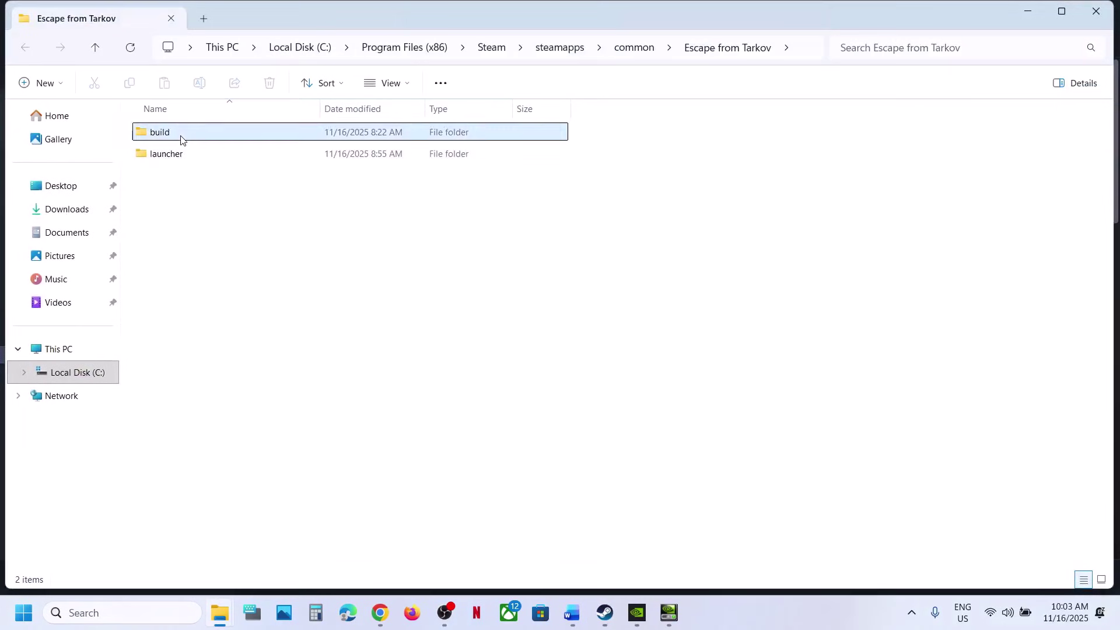
pyautogui.doubleClick(181, 139)
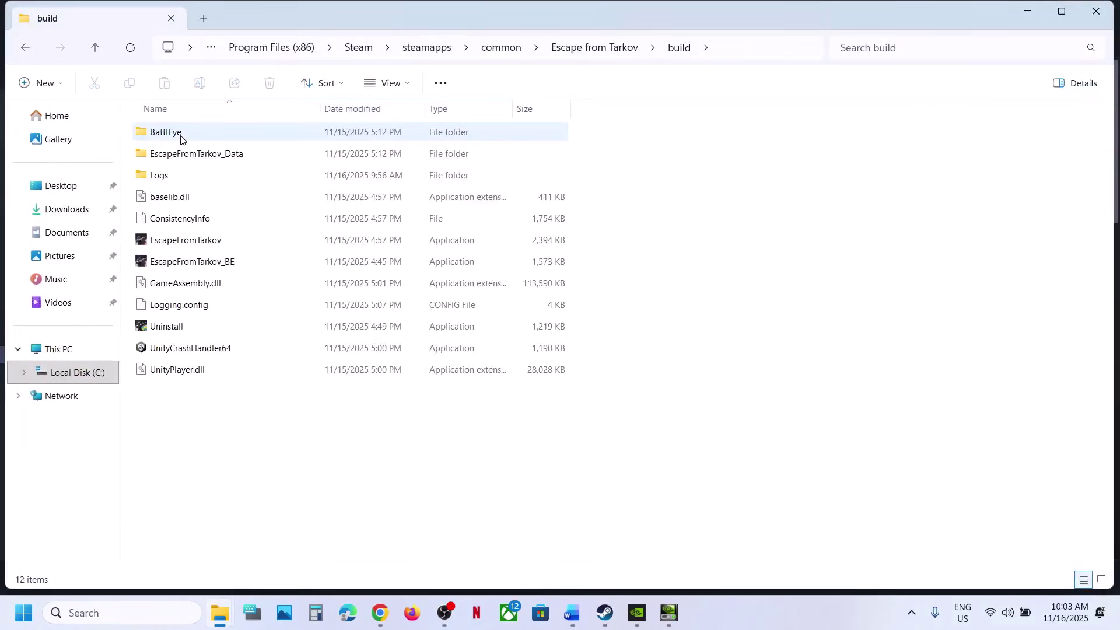
pyautogui.click(190, 282)
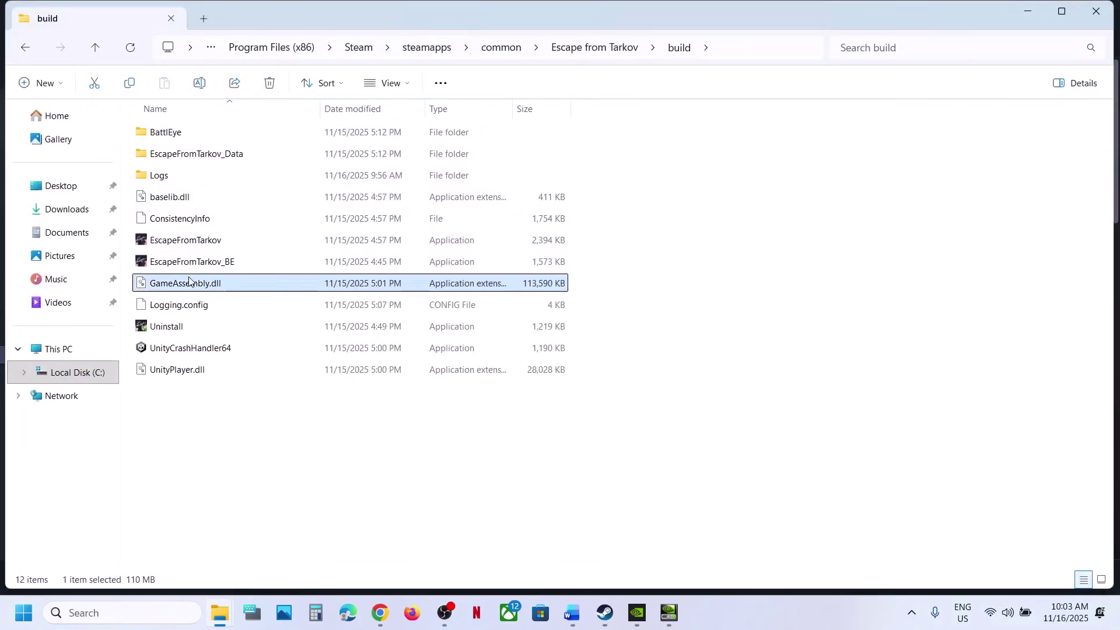
pyautogui.click(1111, 7)
# Return to Word and highlight the Kaspersky instructions on adding the game files to Trusted Binaries
pyautogui.click(572, 613)
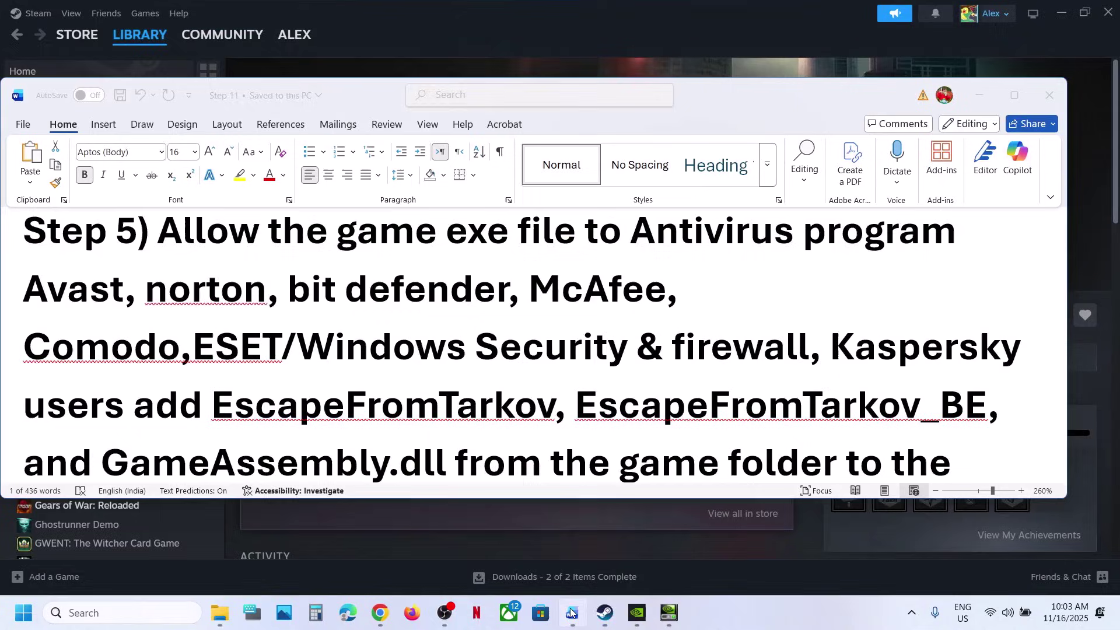
pyautogui.scroll(-2, 528, 441)
pyautogui.scroll(1, 530, 443)
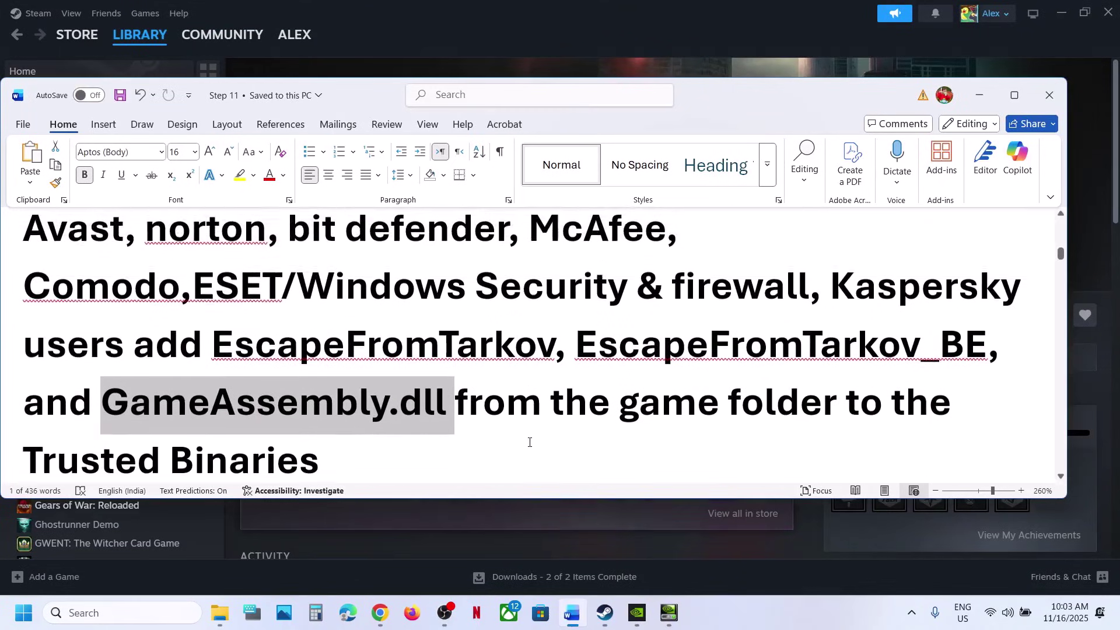
pyautogui.moveTo(835, 294); pyautogui.dragTo(715, 355)
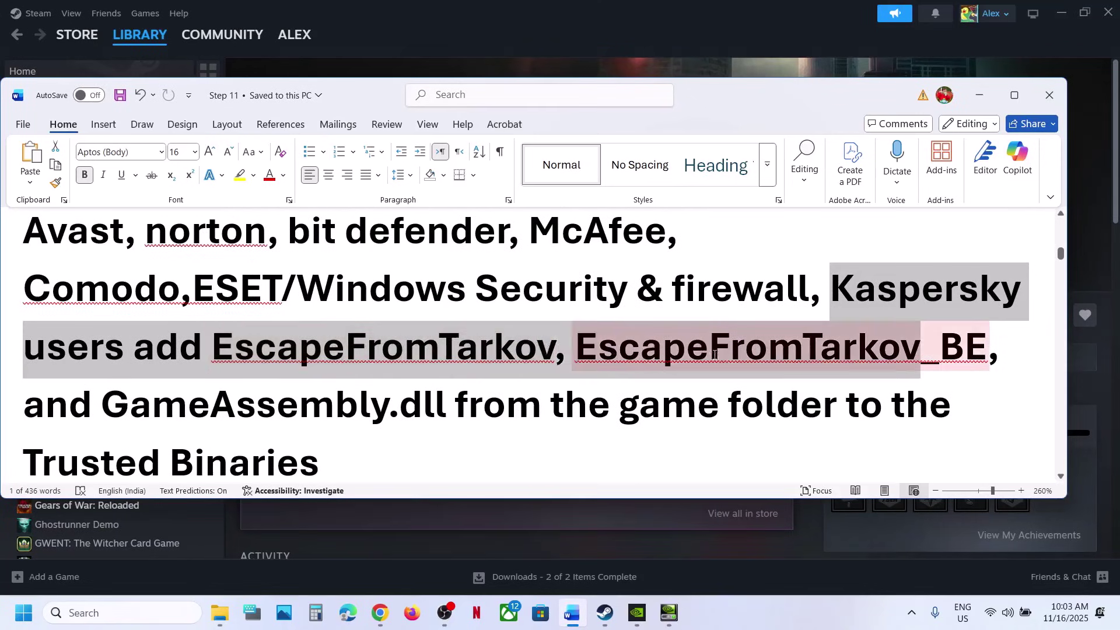
pyautogui.moveTo(785, 356); pyautogui.dragTo(424, 419)
pyautogui.scroll(-1, 650, 353)
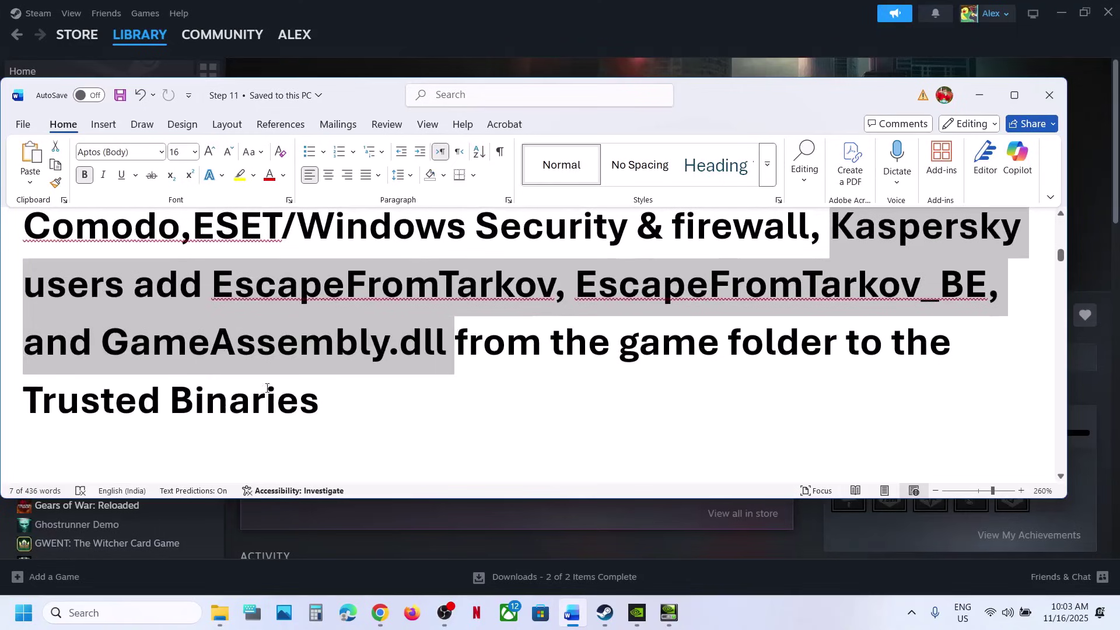
pyautogui.moveTo(82, 412); pyautogui.dragTo(324, 411)
pyautogui.scroll(3, 267, 399)
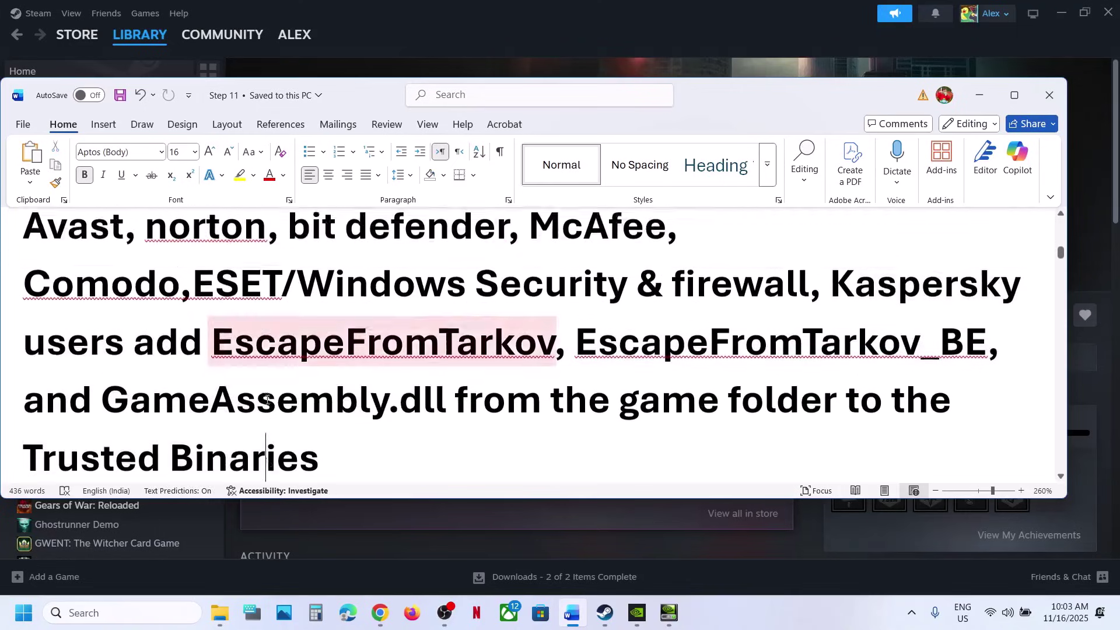
# Read the Step 6 instructions on closing third-party apps such as zapret, Riot Vanguard and other anticheat programs
pyautogui.scroll(-6, 267, 399)
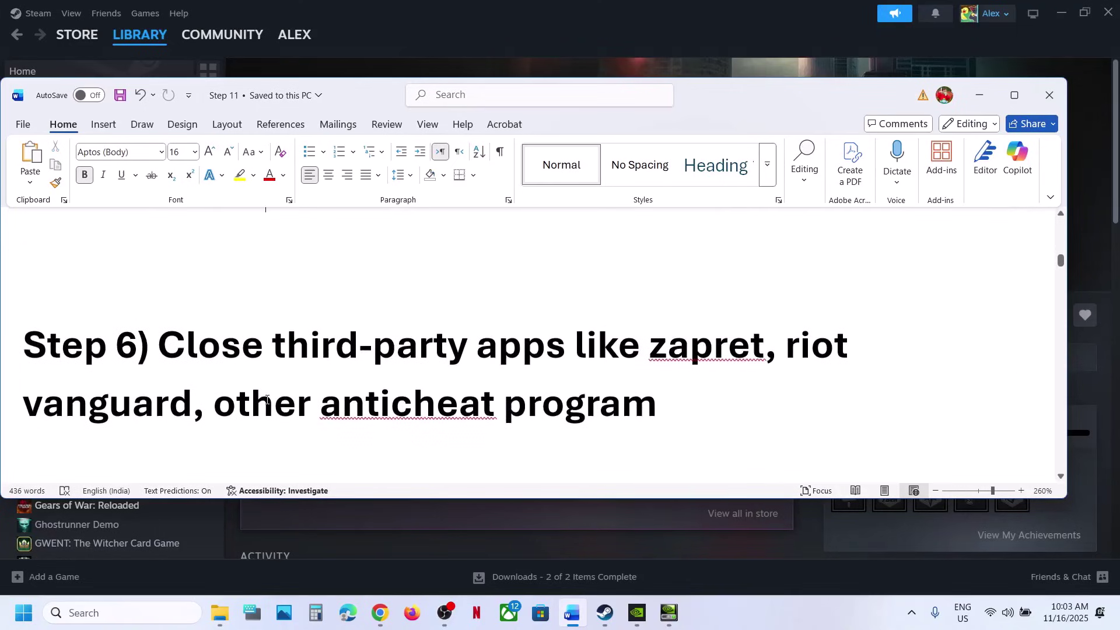
pyautogui.moveTo(284, 361); pyautogui.dragTo(576, 353)
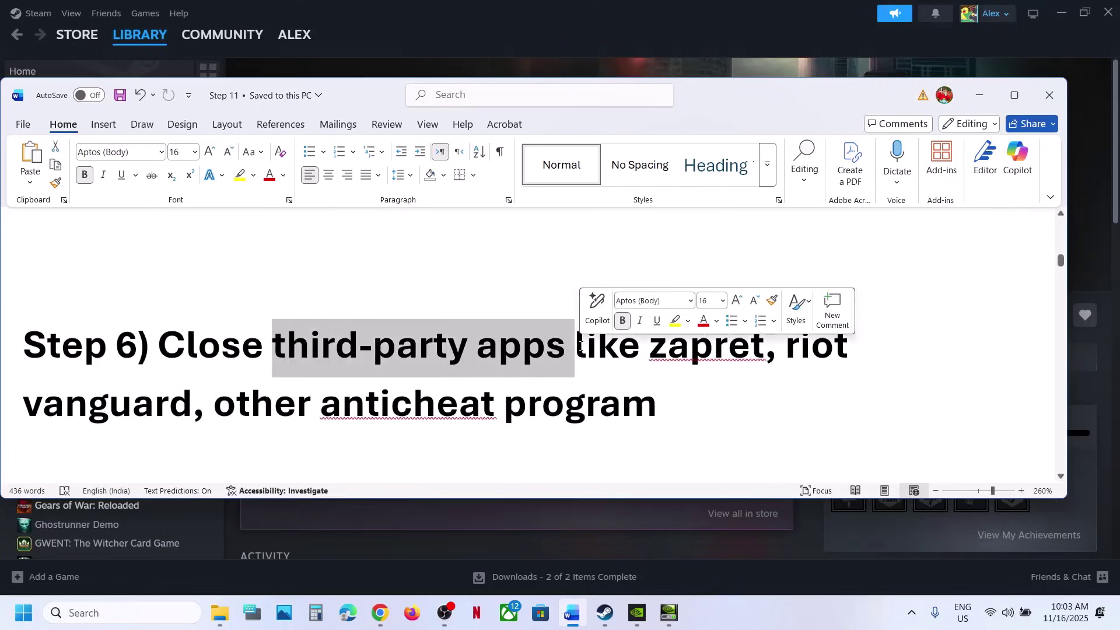
pyautogui.click(738, 355)
pyautogui.moveTo(738, 354); pyautogui.dragTo(176, 347)
pyautogui.click(336, 399)
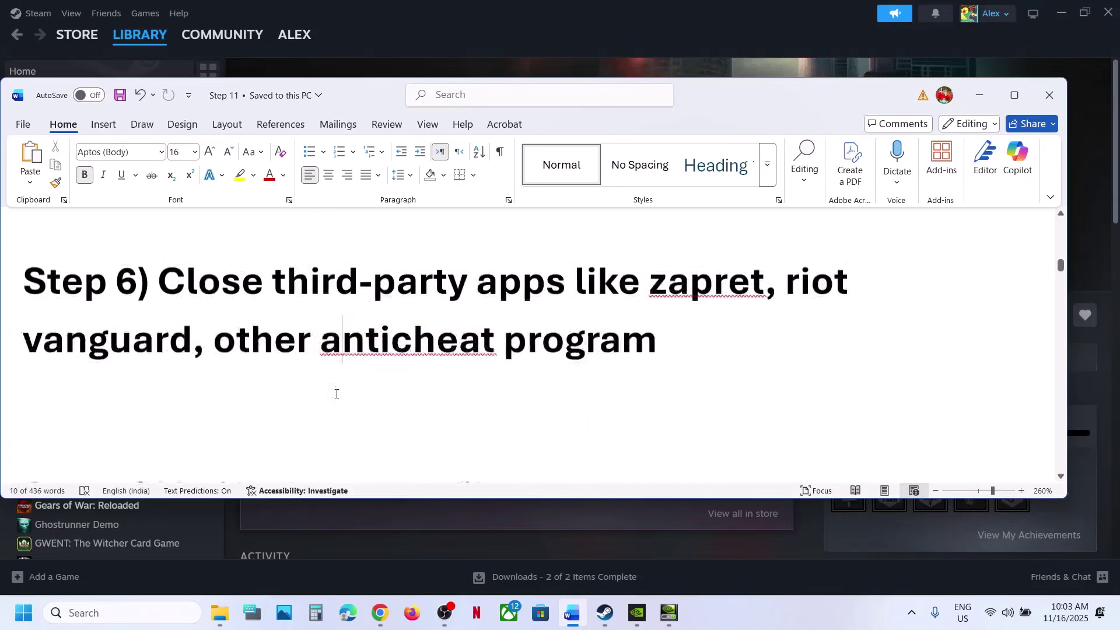
# Highlight Step 7 in Word, view the file integrity verification option in Escape from Tarkov's Steam properties, and close the properties
pyautogui.scroll(-3, 335, 393)
pyautogui.moveTo(218, 315); pyautogui.dragTo(559, 321)
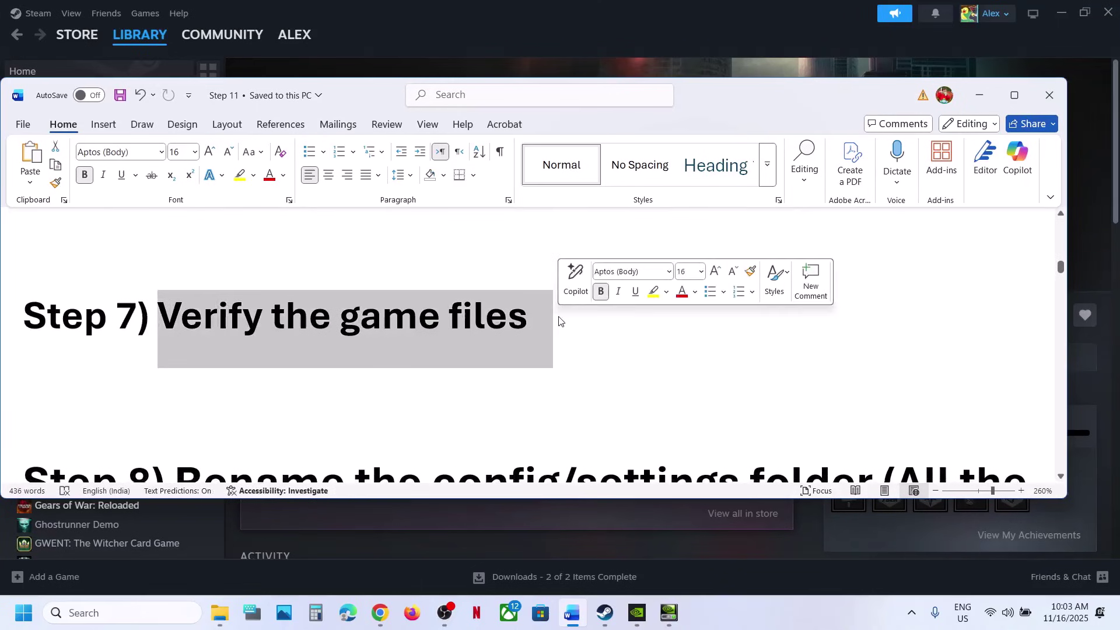
pyautogui.click(501, 33)
pyautogui.rightClick(87, 361)
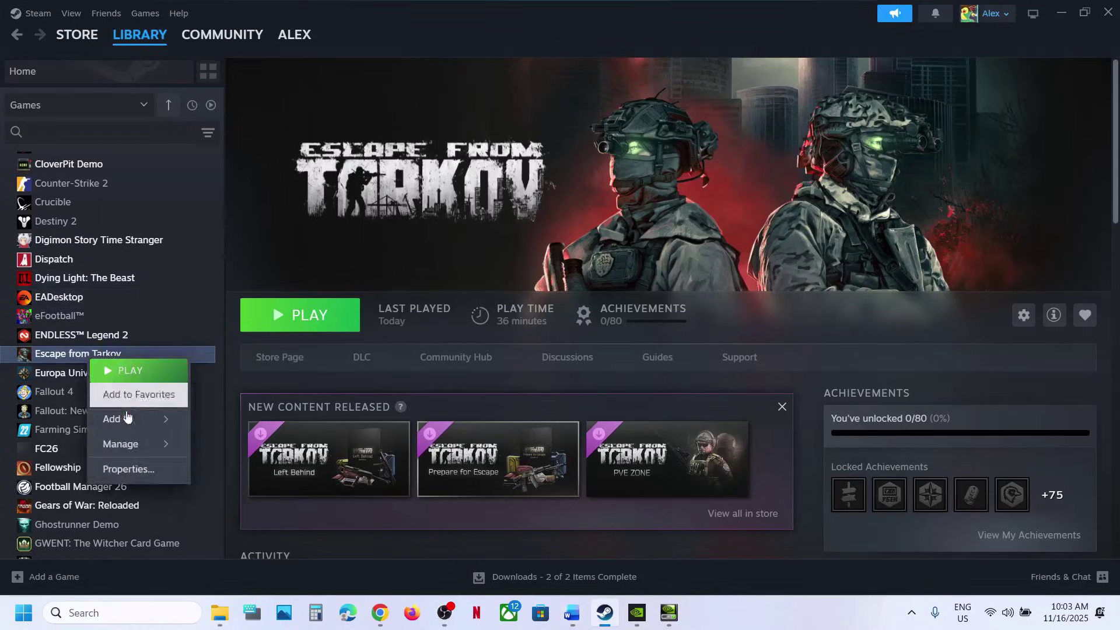
pyautogui.click(125, 467)
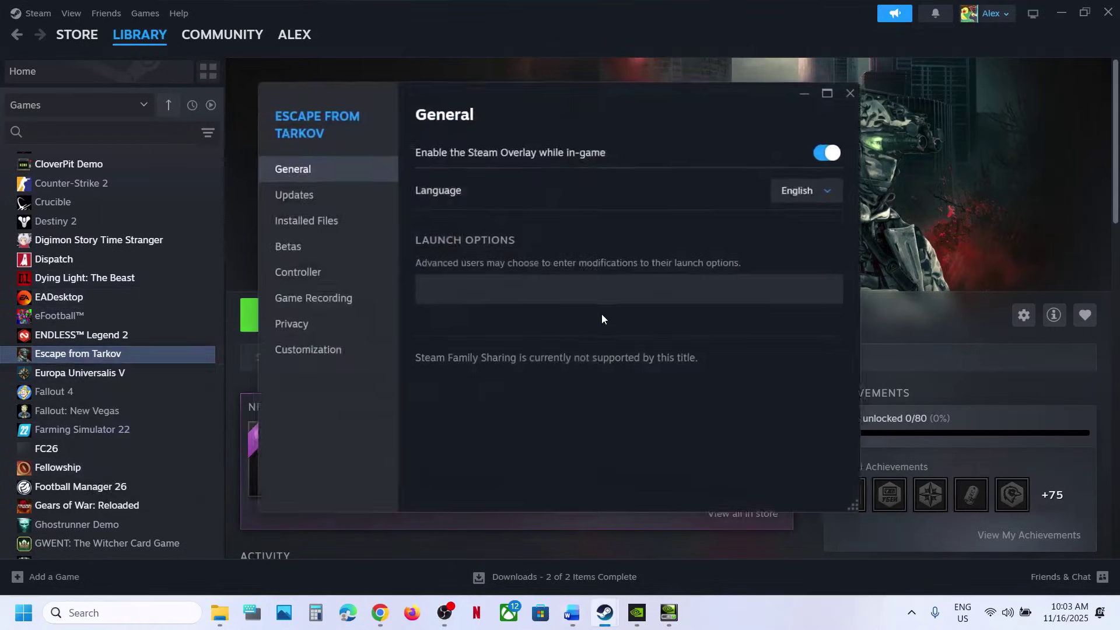
pyautogui.click(303, 220)
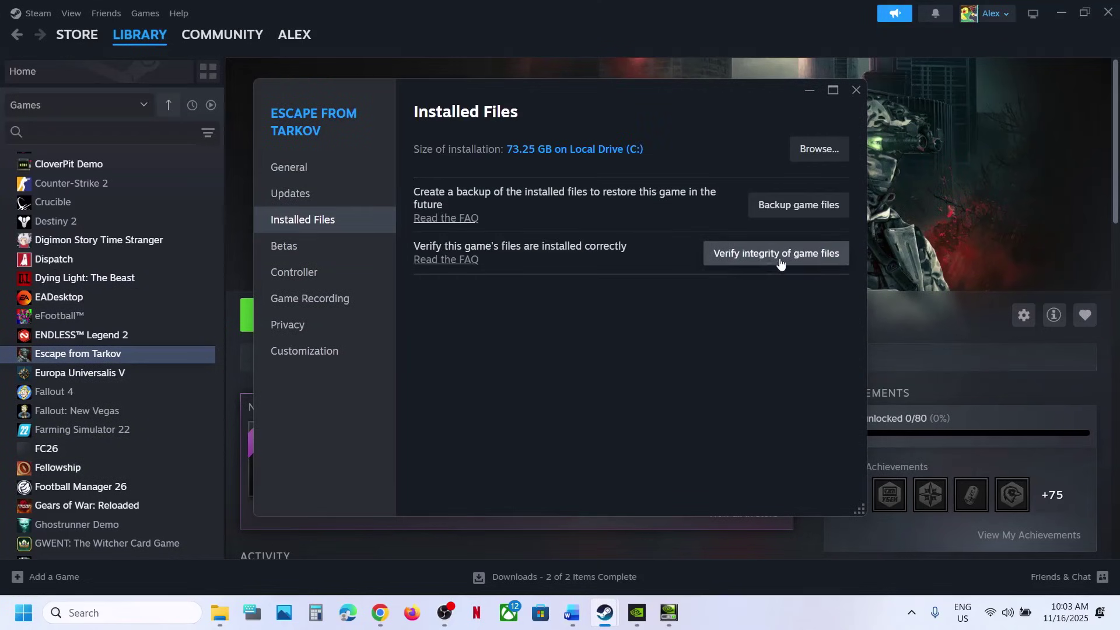
pyautogui.click(856, 90)
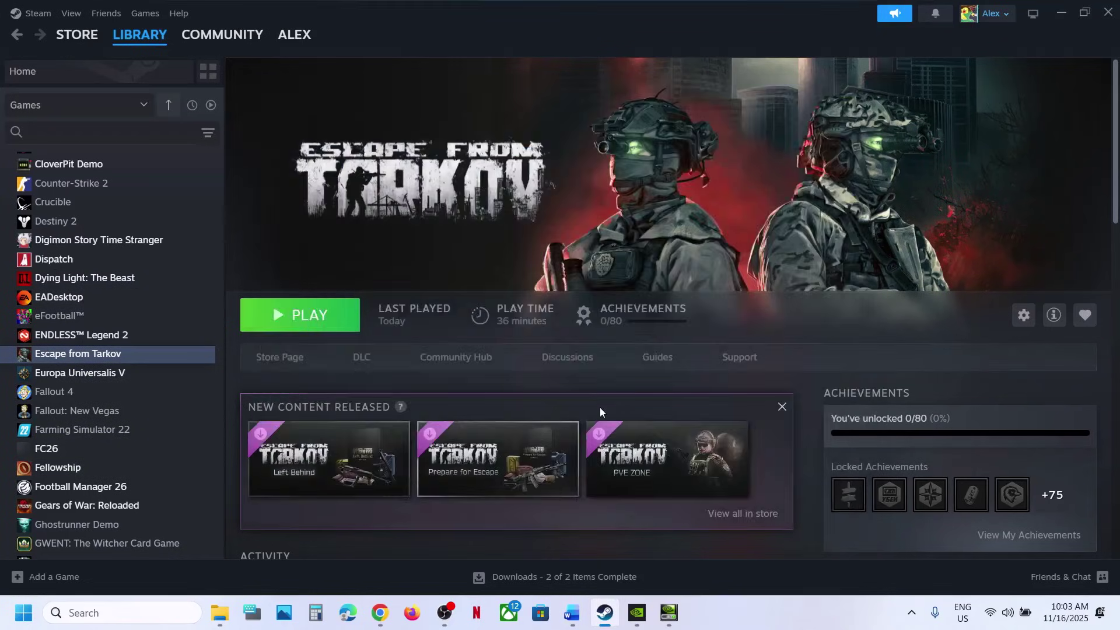
# Return to Word and highlight the Step 8 instructions on renaming the config/settings folder
pyautogui.click(573, 612)
pyautogui.scroll(-3, 385, 374)
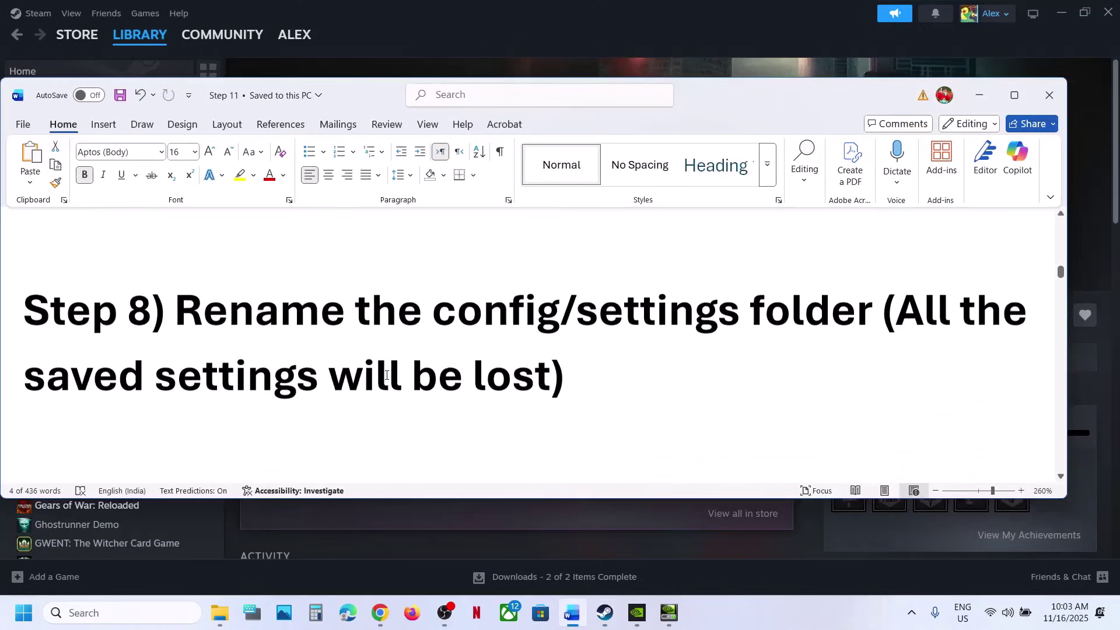
pyautogui.moveTo(261, 314); pyautogui.dragTo(551, 365)
pyautogui.click(925, 356)
# Switch to File Explorer and open the user's profile folder under Users on Local Disk (C:)
pyautogui.click(629, 71)
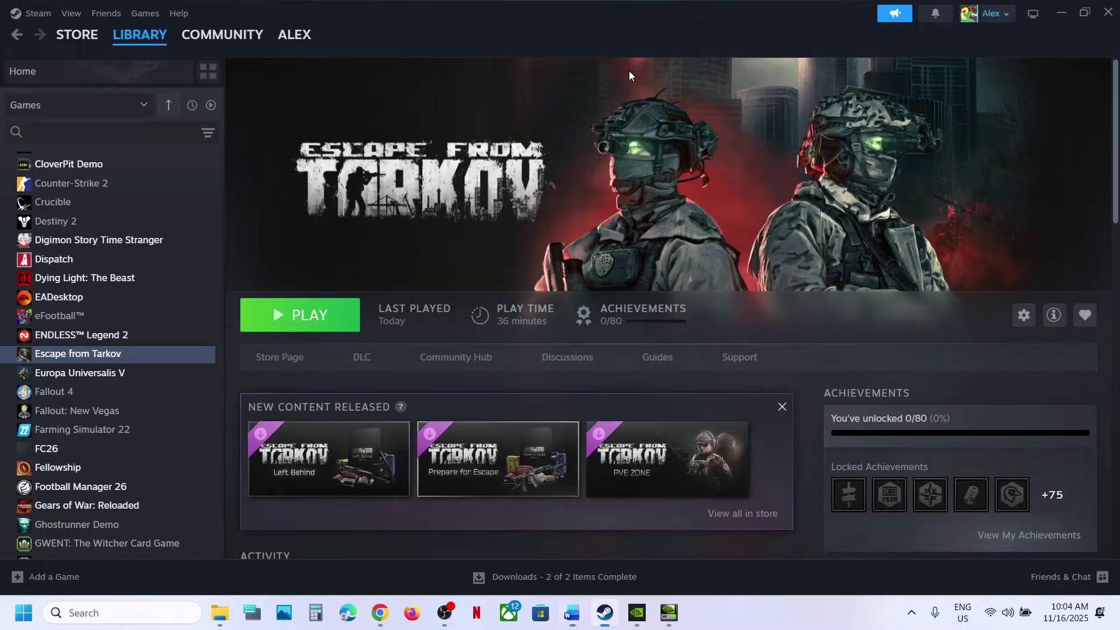
pyautogui.click(226, 621)
pyautogui.click(67, 352)
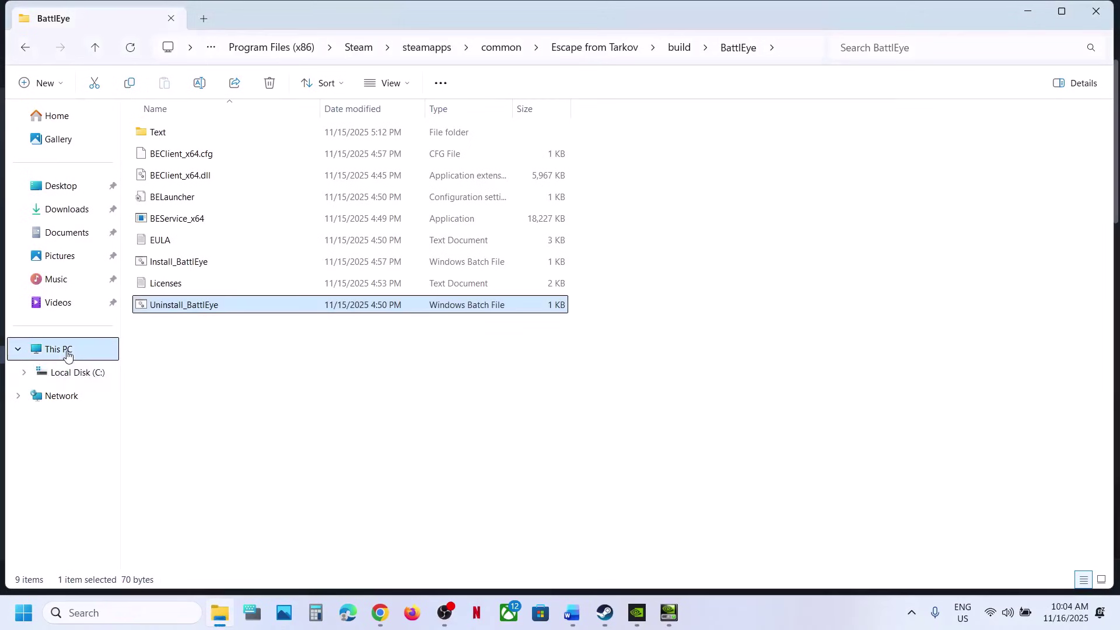
pyautogui.doubleClick(289, 153)
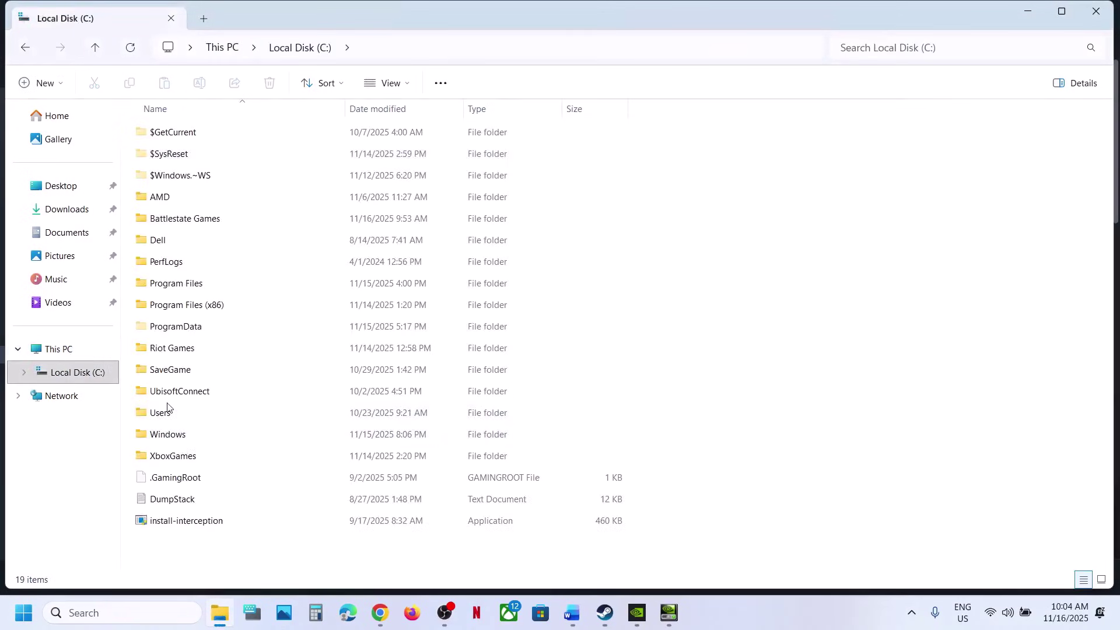
pyautogui.doubleClick(167, 411)
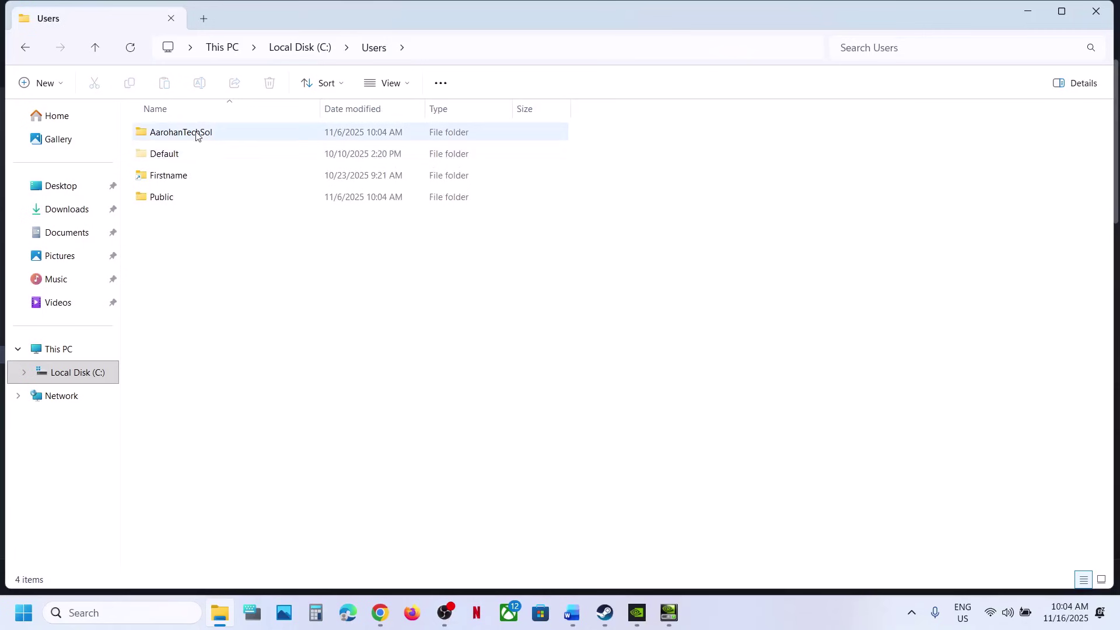
pyautogui.doubleClick(197, 134)
# Check the Hidden items display option in the profile folder and open AppData
pyautogui.click(184, 200)
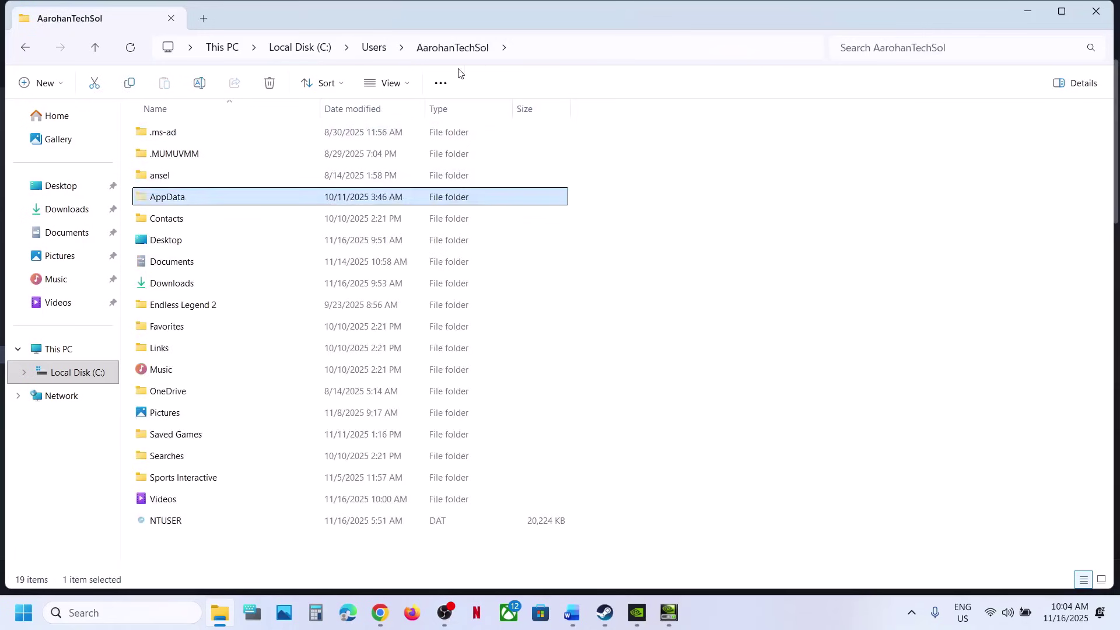
pyautogui.click(411, 86)
pyautogui.moveTo(391, 357)
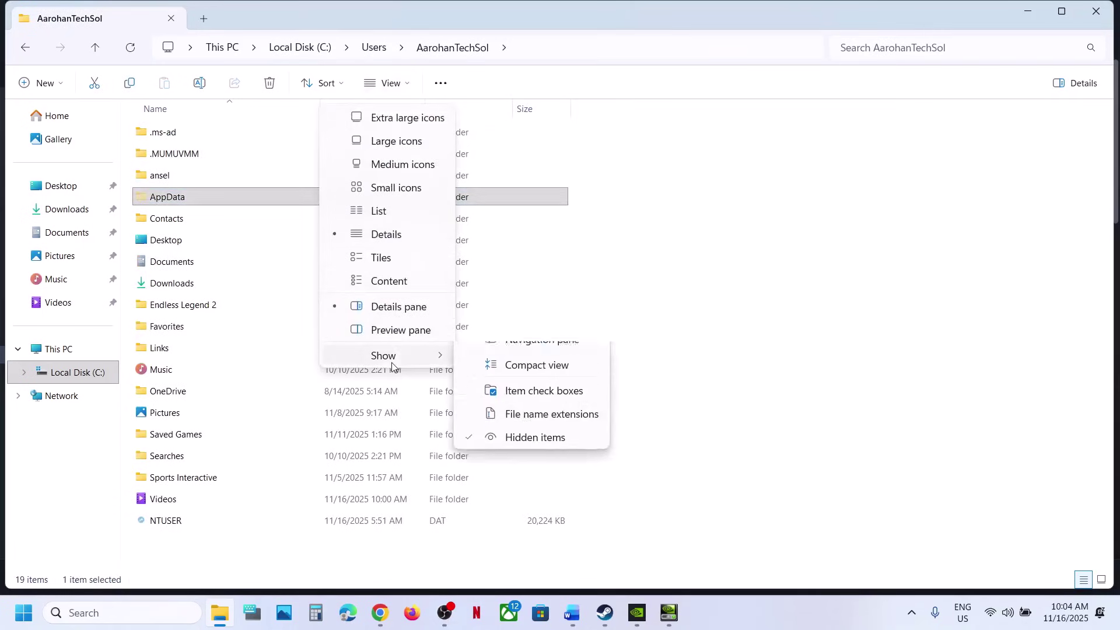
pyautogui.doubleClick(226, 199)
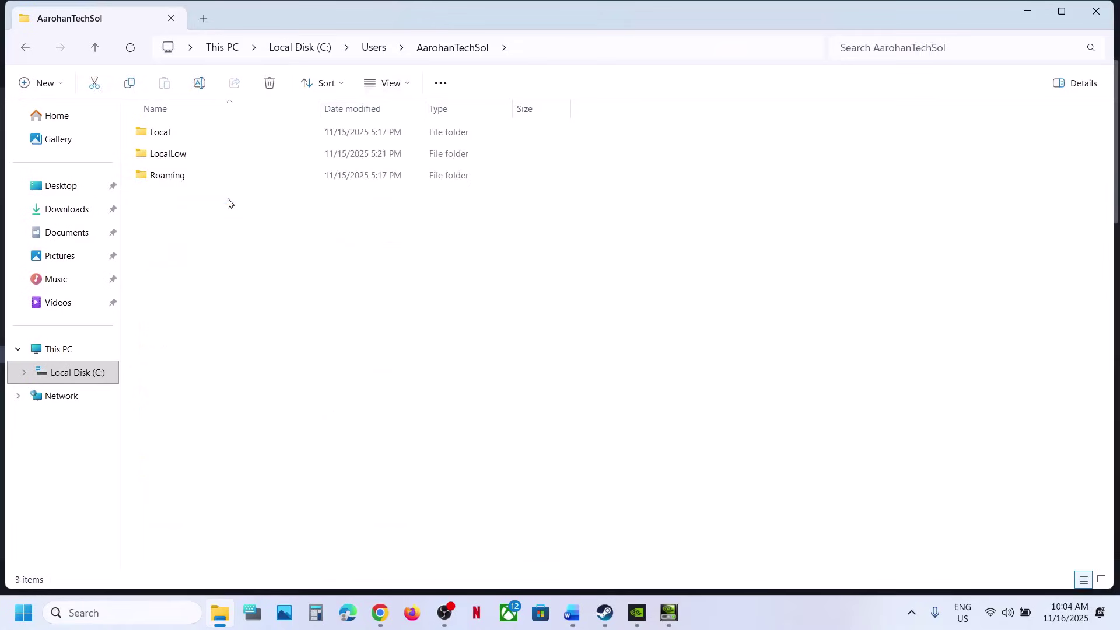
# Look through AppData's Local folder, return to AppData, and open the Roaming folder
pyautogui.doubleClick(162, 132)
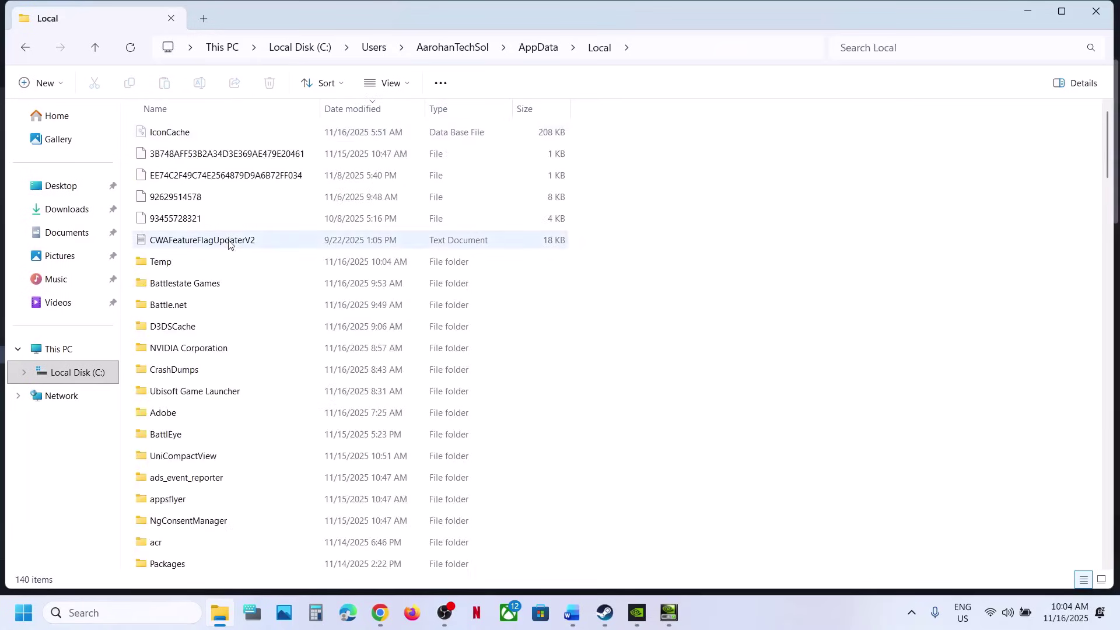
pyautogui.click(98, 44)
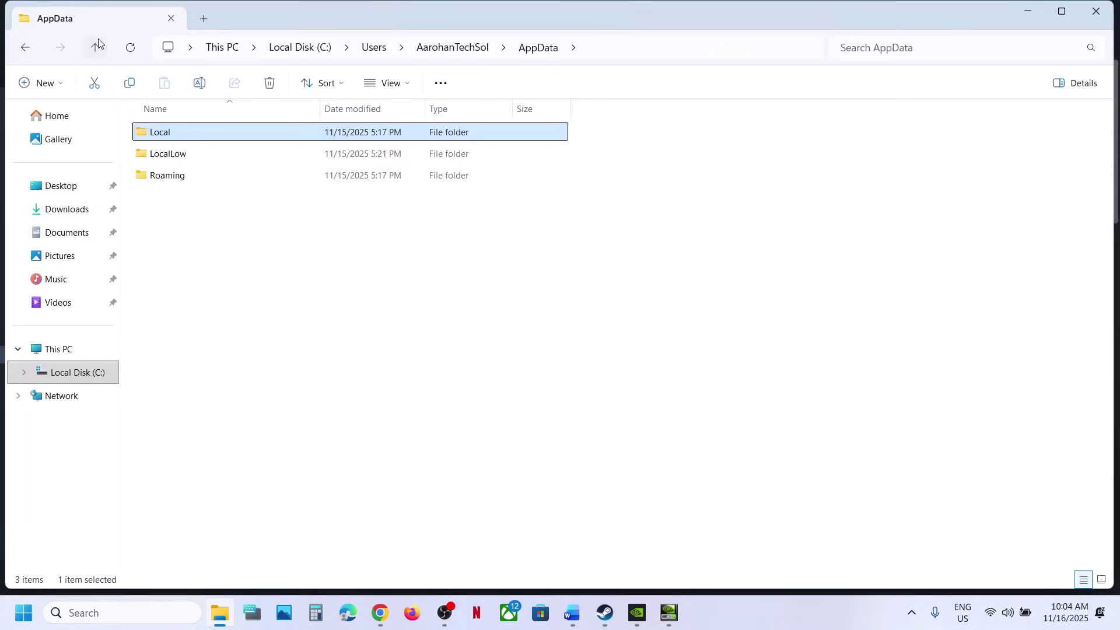
pyautogui.doubleClick(173, 175)
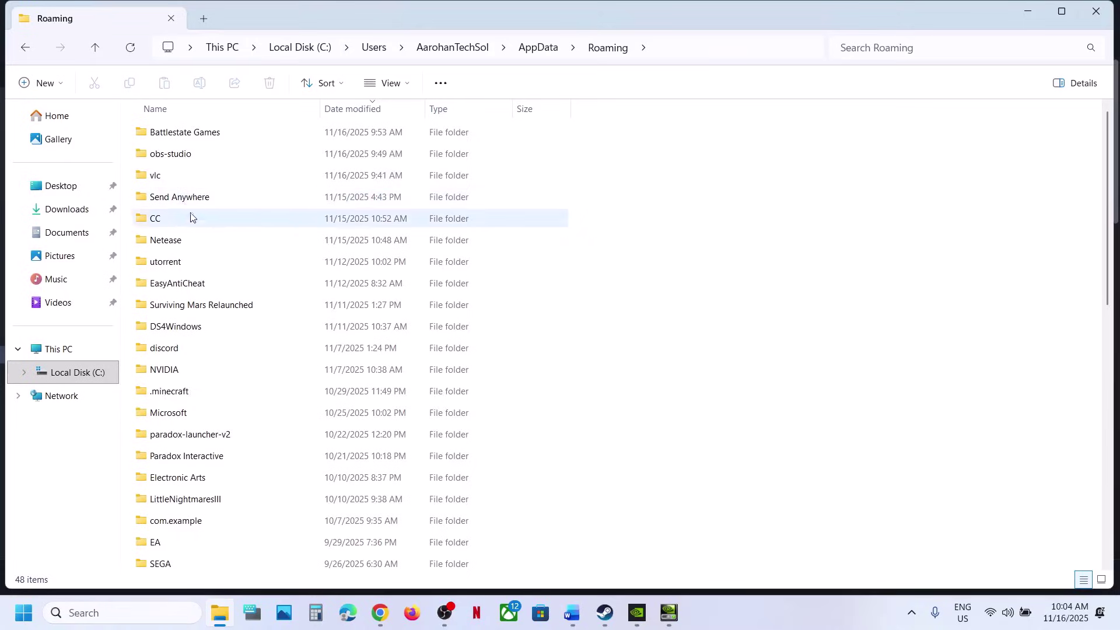
# Open the Battlestate Games folder in Roaming, then its Escape from Tarkov folder and the Settings folder inside
pyautogui.click(194, 133)
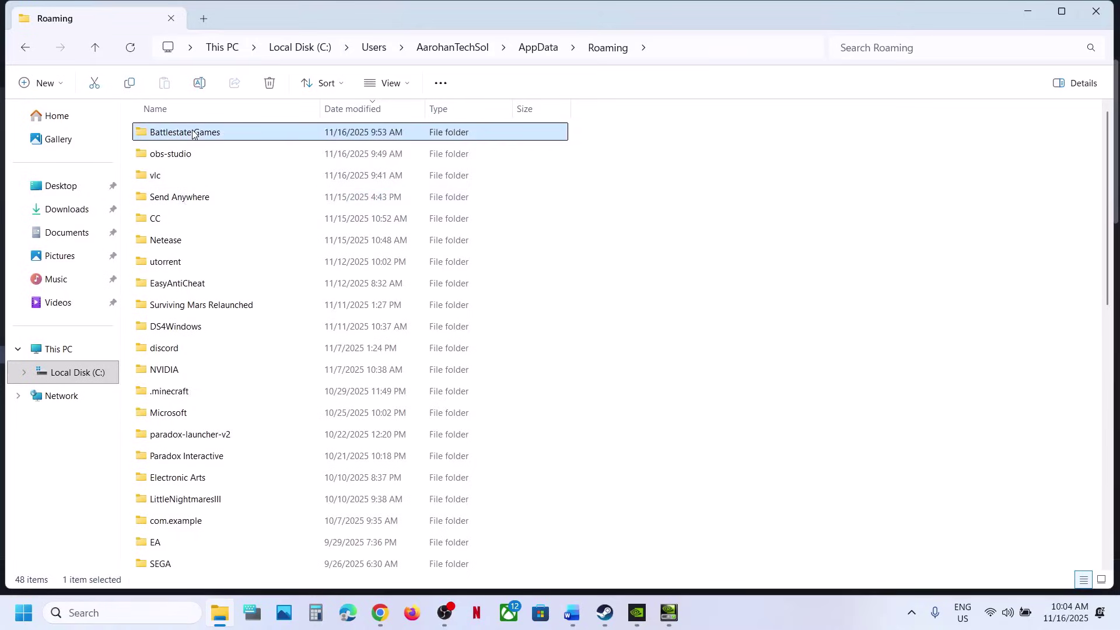
pyautogui.doubleClick(194, 133)
pyautogui.click(198, 154)
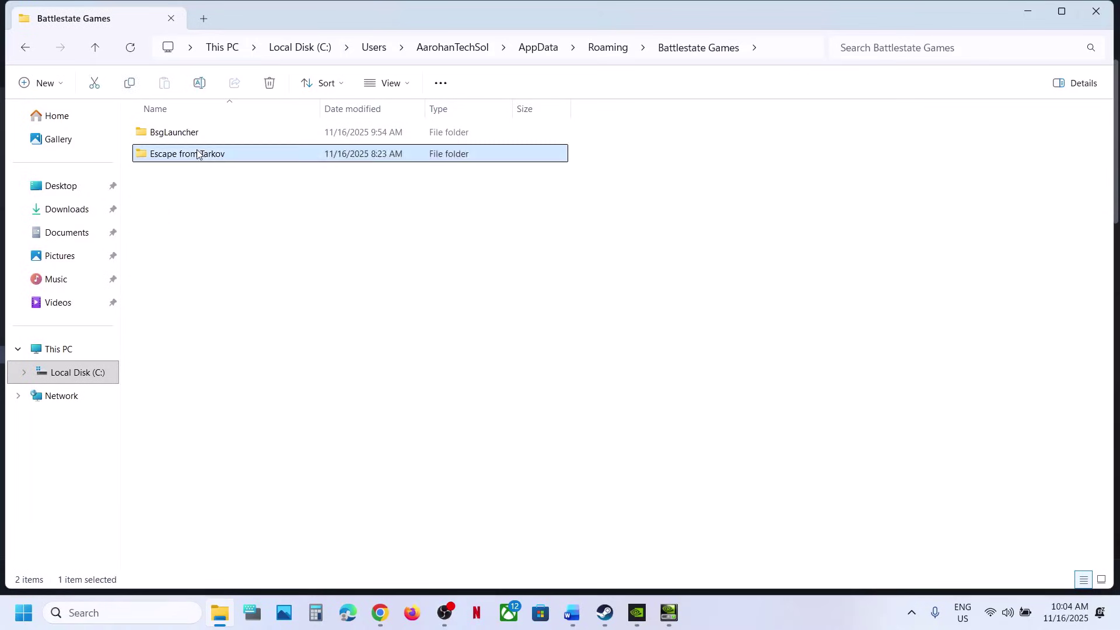
pyautogui.doubleClick(198, 154)
pyautogui.click(185, 139)
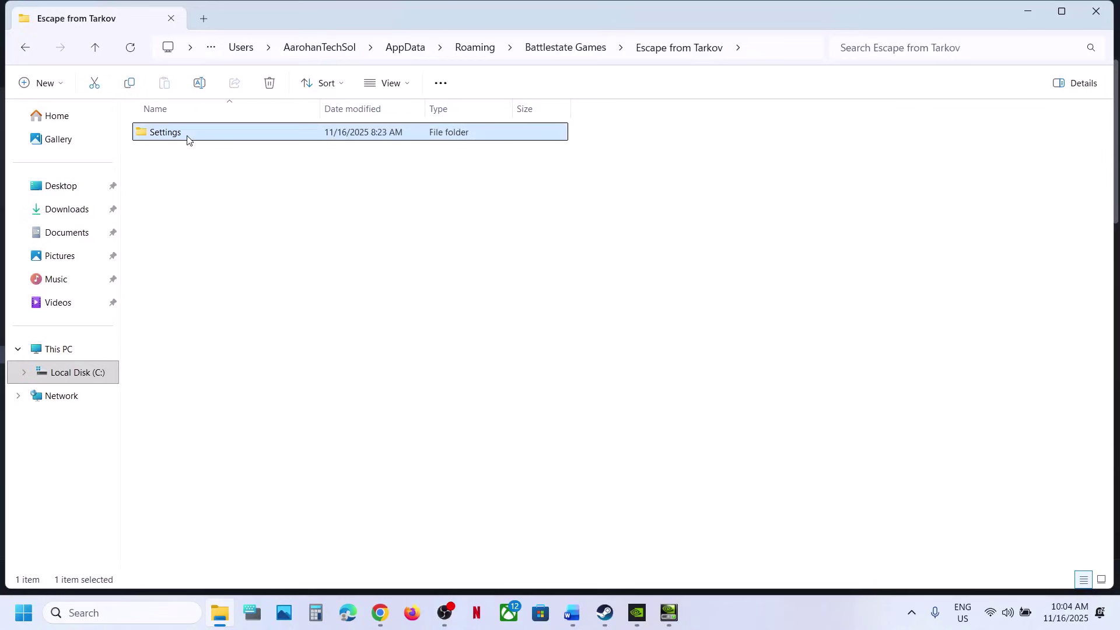
pyautogui.doubleClick(186, 140)
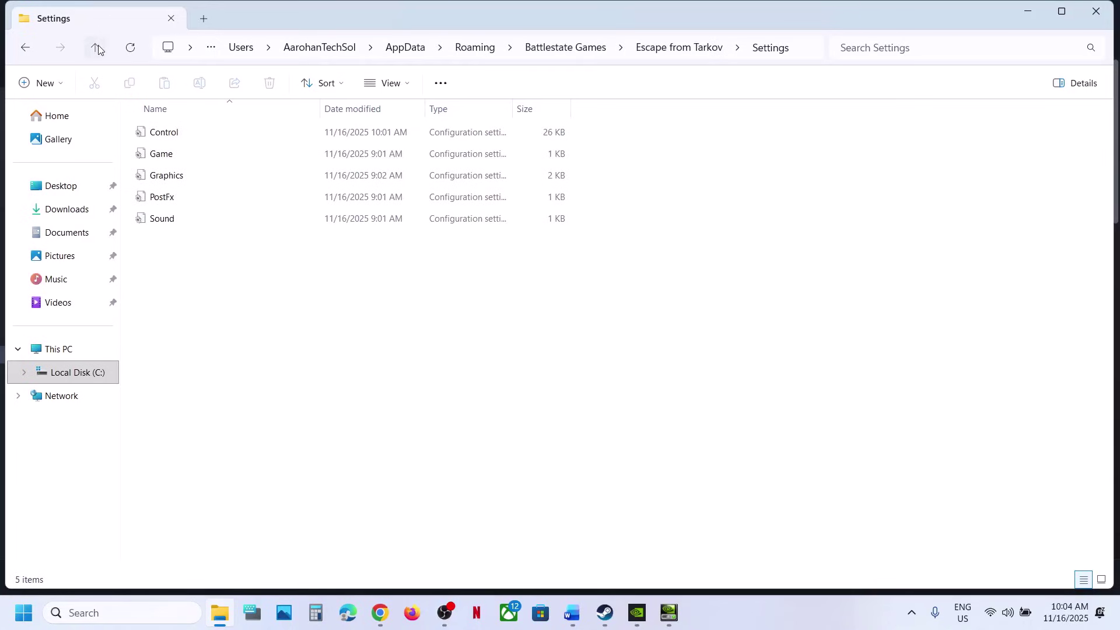
# Go back to the Escape from Tarkov folder, rename the Settings folder to Settings.old, and close File Explorer
pyautogui.click(96, 48)
pyautogui.rightClick(203, 140)
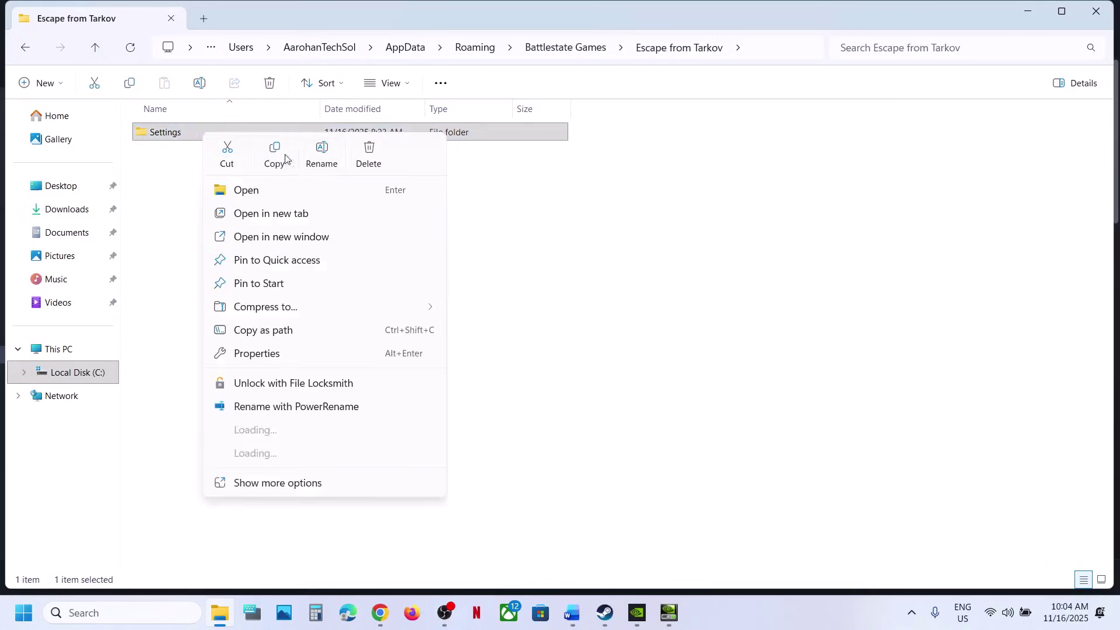
pyautogui.click(321, 153)
pyautogui.click(188, 133)
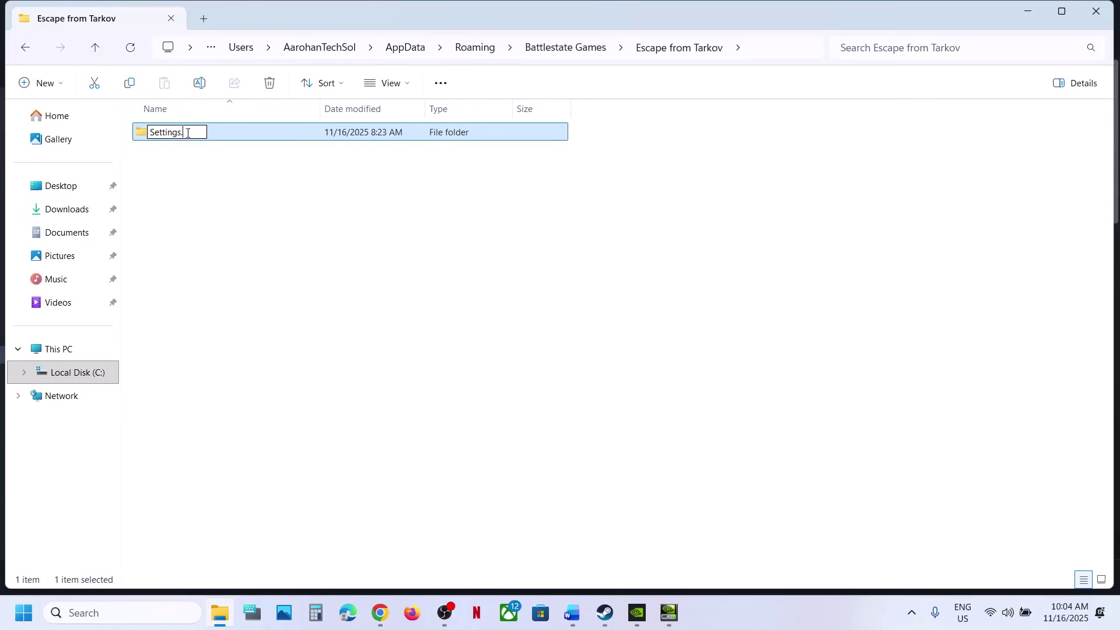
pyautogui.click(214, 194)
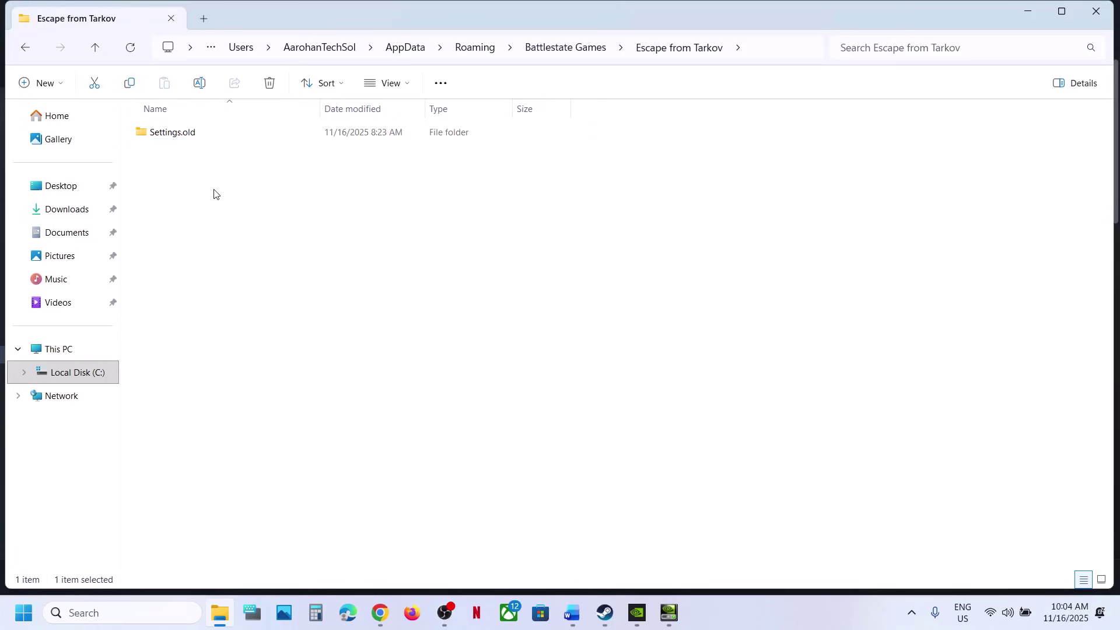
pyautogui.click(1108, 14)
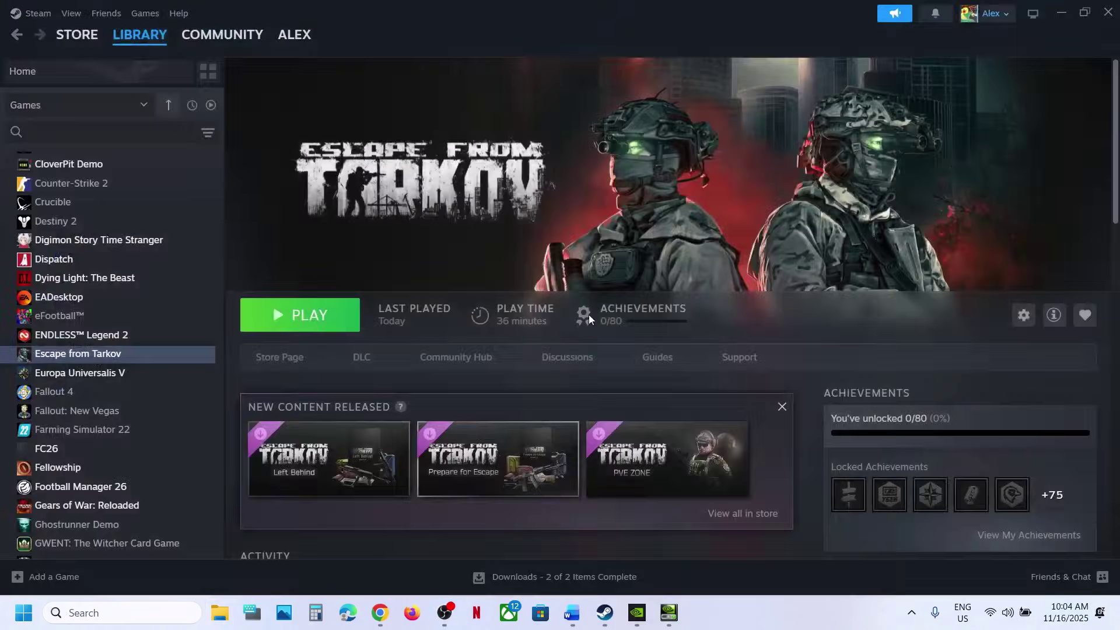
# Switch to Word, maximize the document at Step 9, and follow the NVIDIA driver download link
pyautogui.click(573, 613)
pyautogui.scroll(-5, 442, 412)
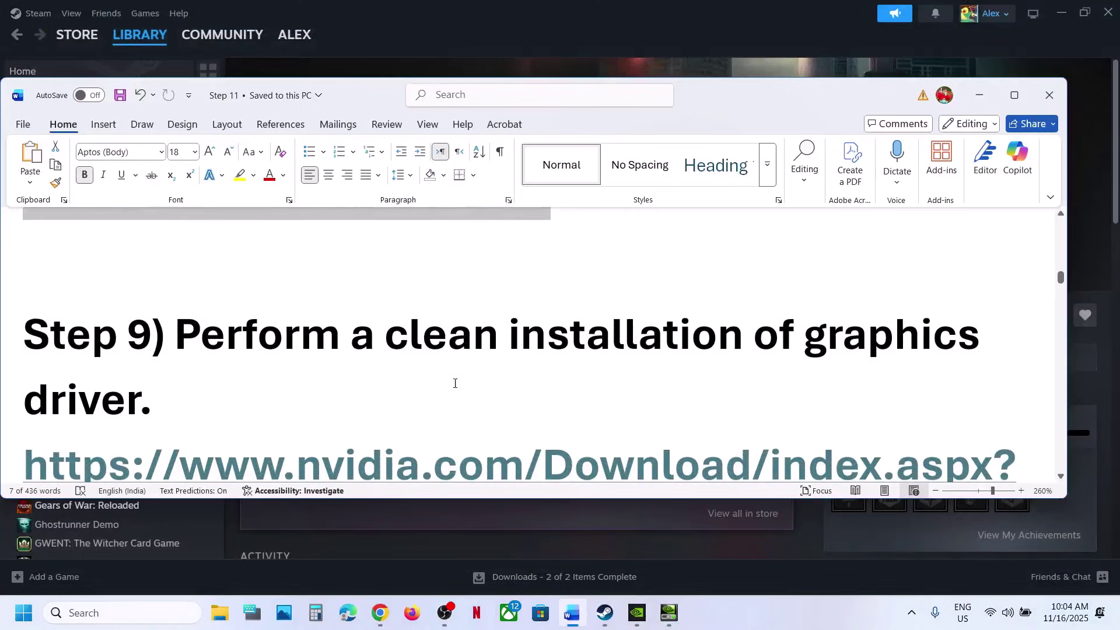
pyautogui.click(1014, 96)
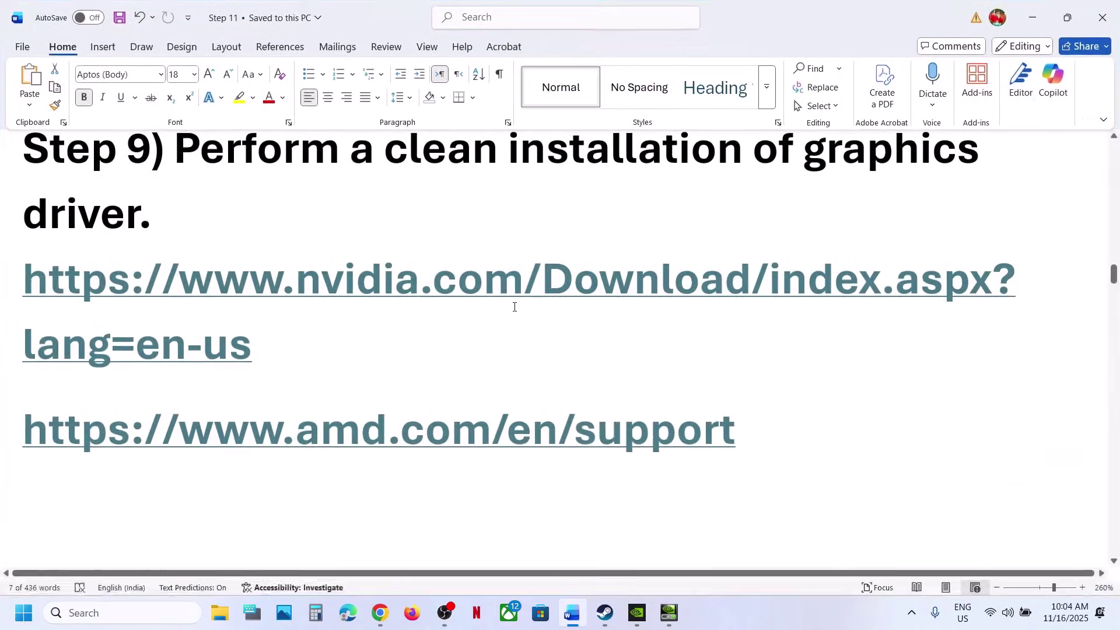
pyautogui.keyDown('ctrl'); pyautogui.click(528, 288); pyautogui.keyUp('ctrl')
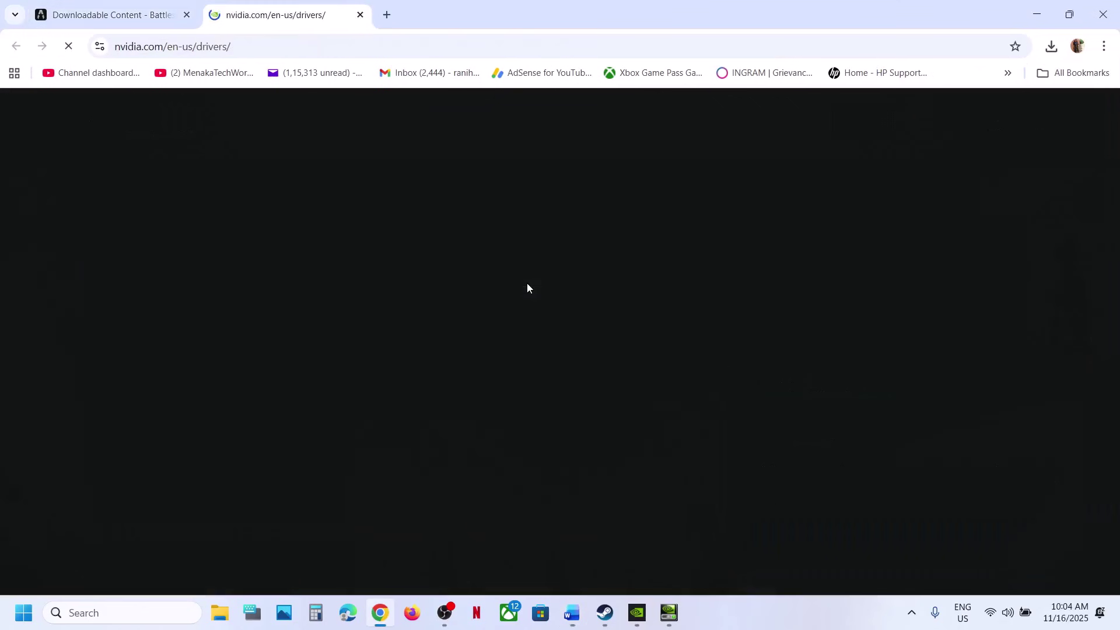
# Find drivers for the GeForce RTX 3050 Laptop GPU on Windows 11 and download GeForce Game Ready Driver 581.80
pyautogui.scroll(-6, 299, 391)
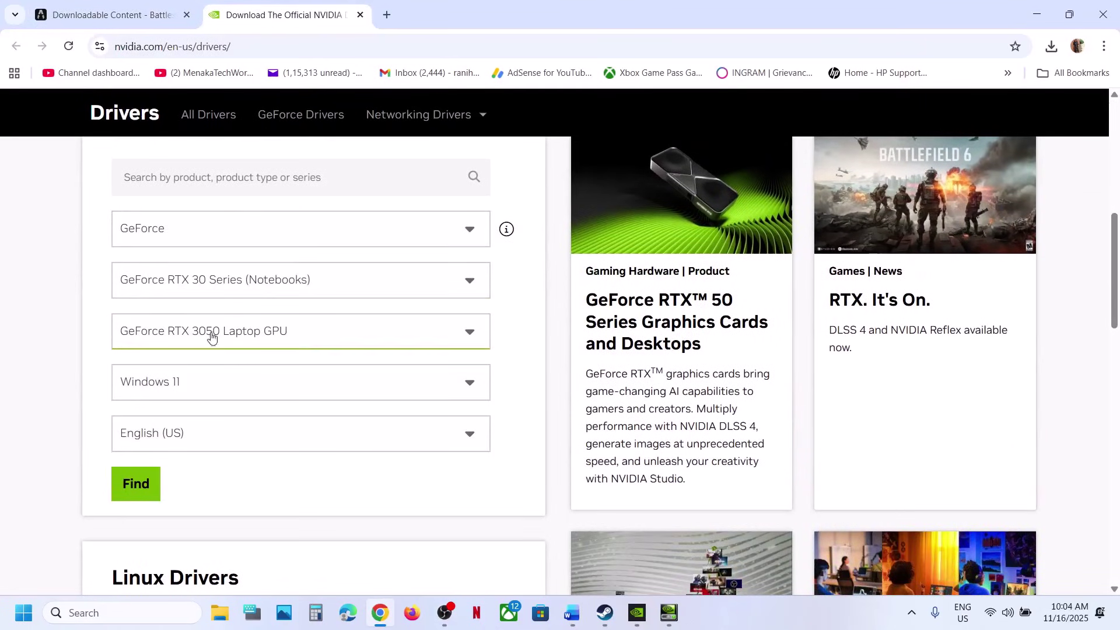
pyautogui.click(141, 482)
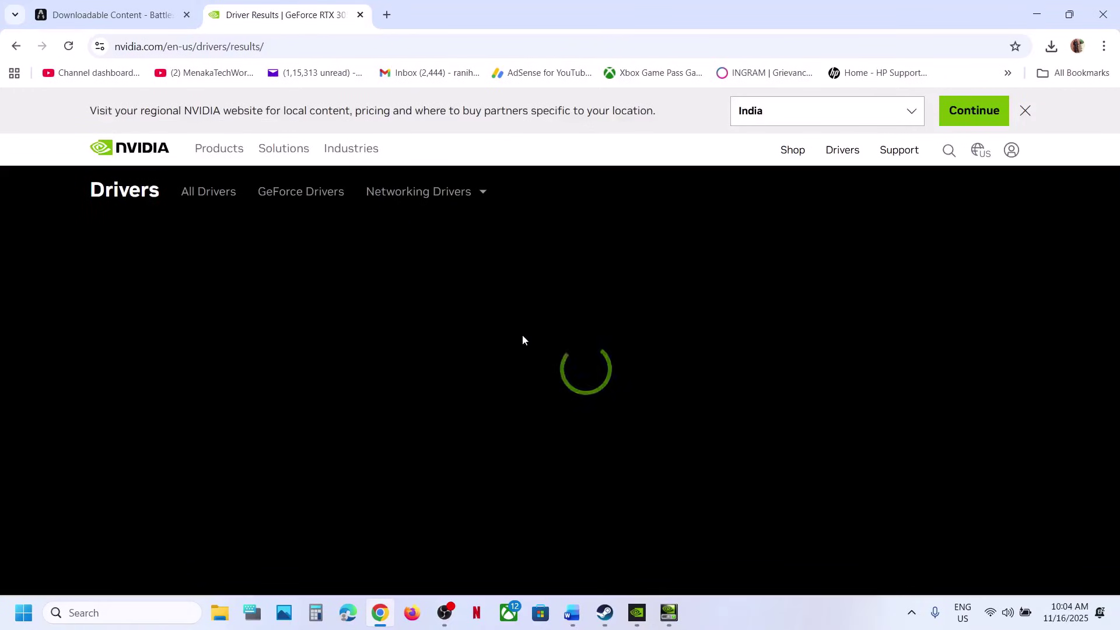
pyautogui.scroll(-3, 438, 385)
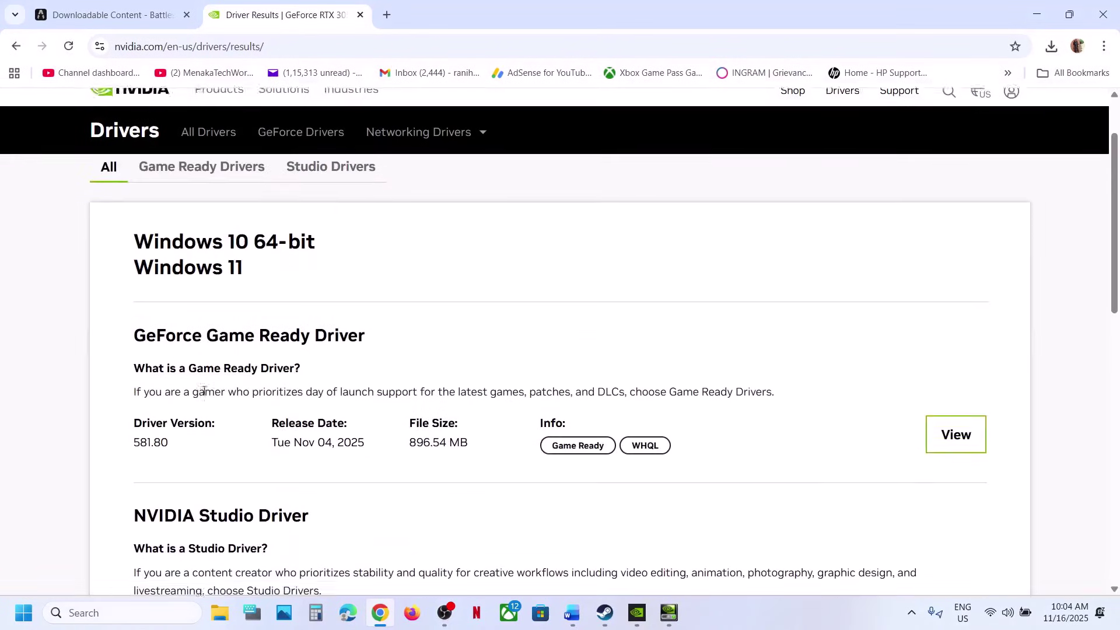
pyautogui.click(929, 424)
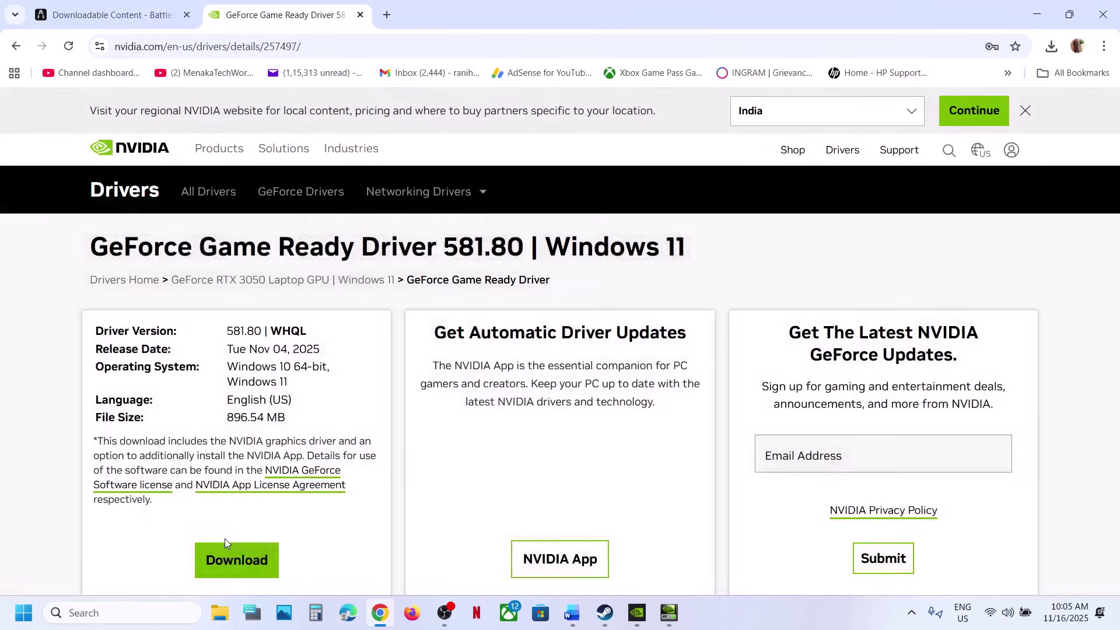
pyautogui.click(227, 560)
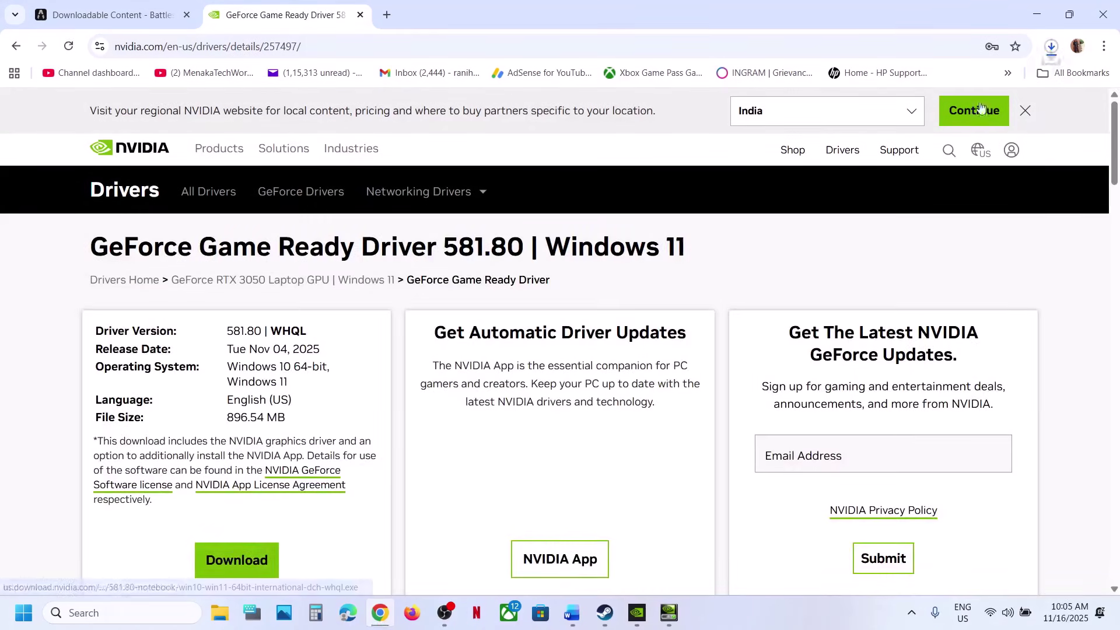
pyautogui.click(1053, 46)
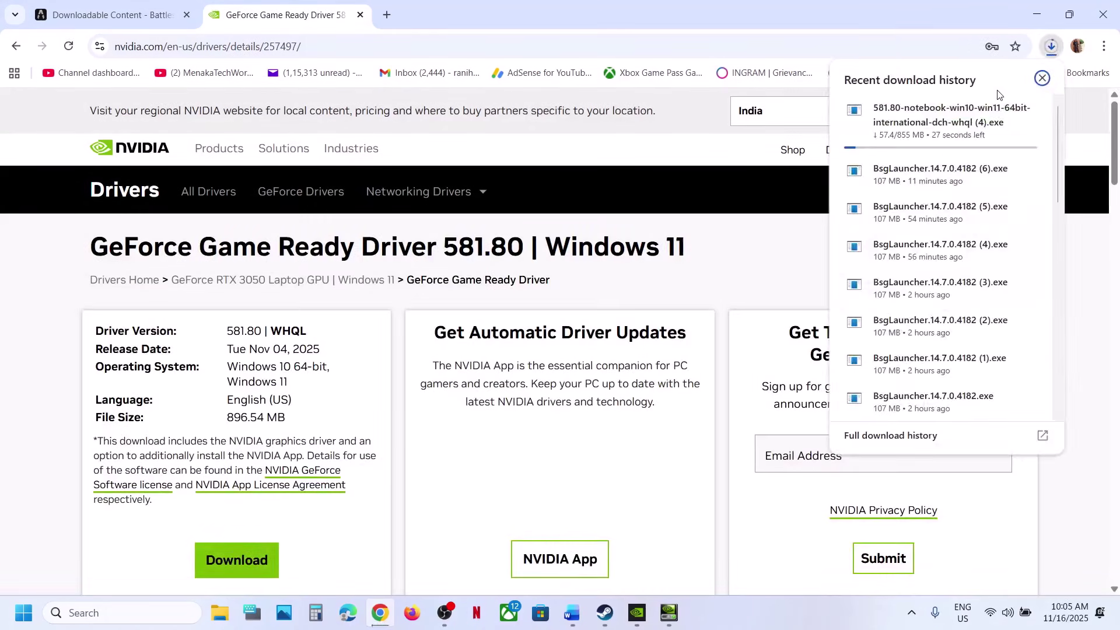
pyautogui.click(733, 215)
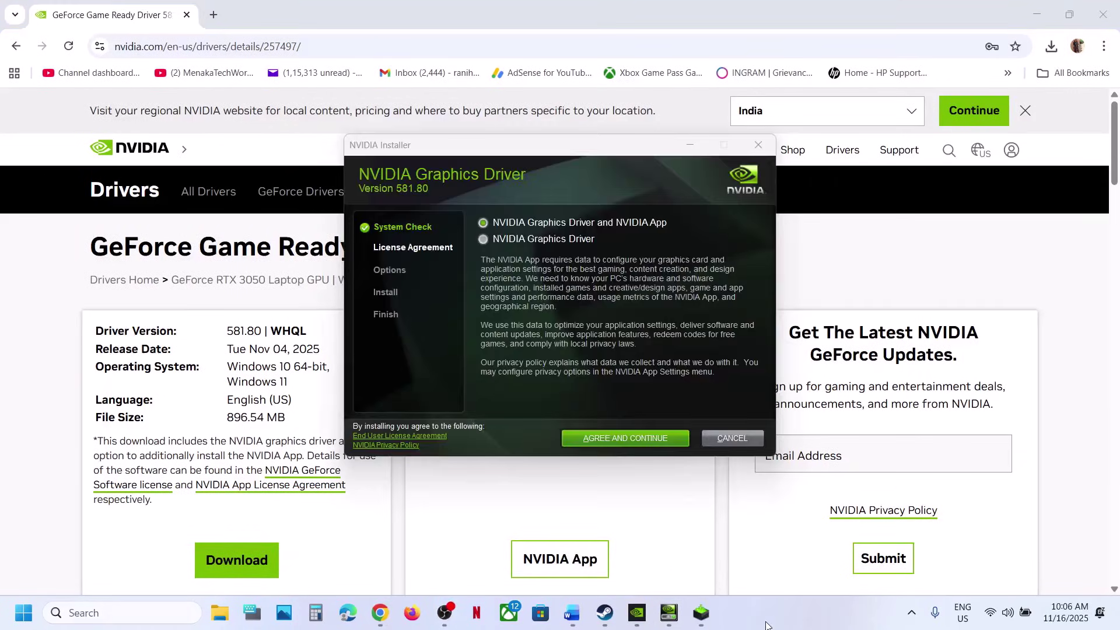
# Accept the NVIDIA installer's license, choose the Custom (Advanced) installation, and enable Perform a clean installation
pyautogui.click(638, 436)
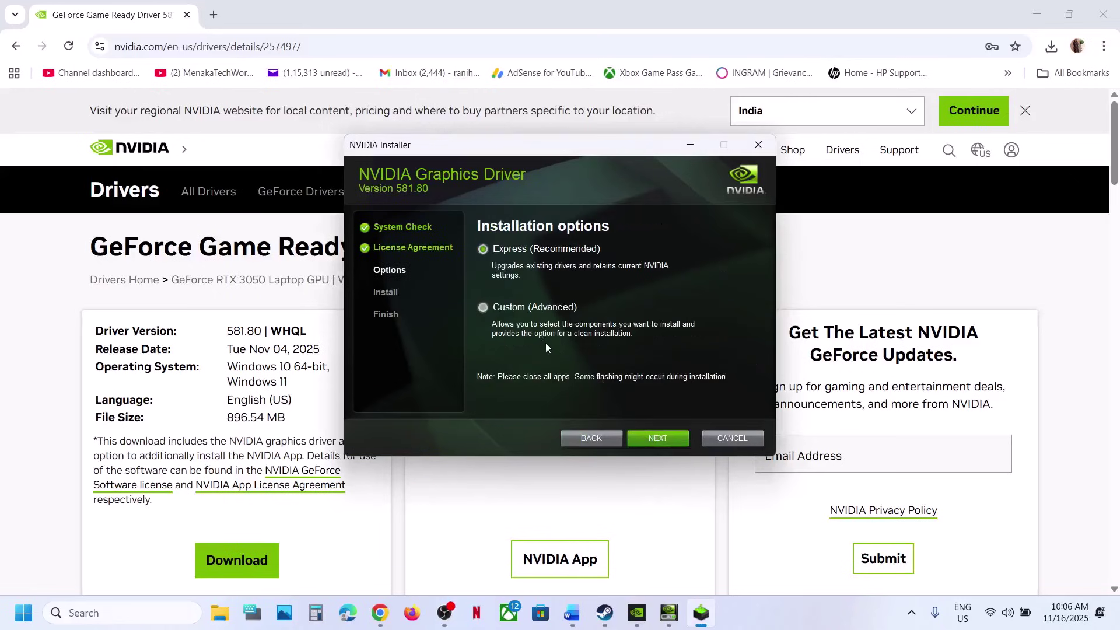
pyautogui.click(488, 310)
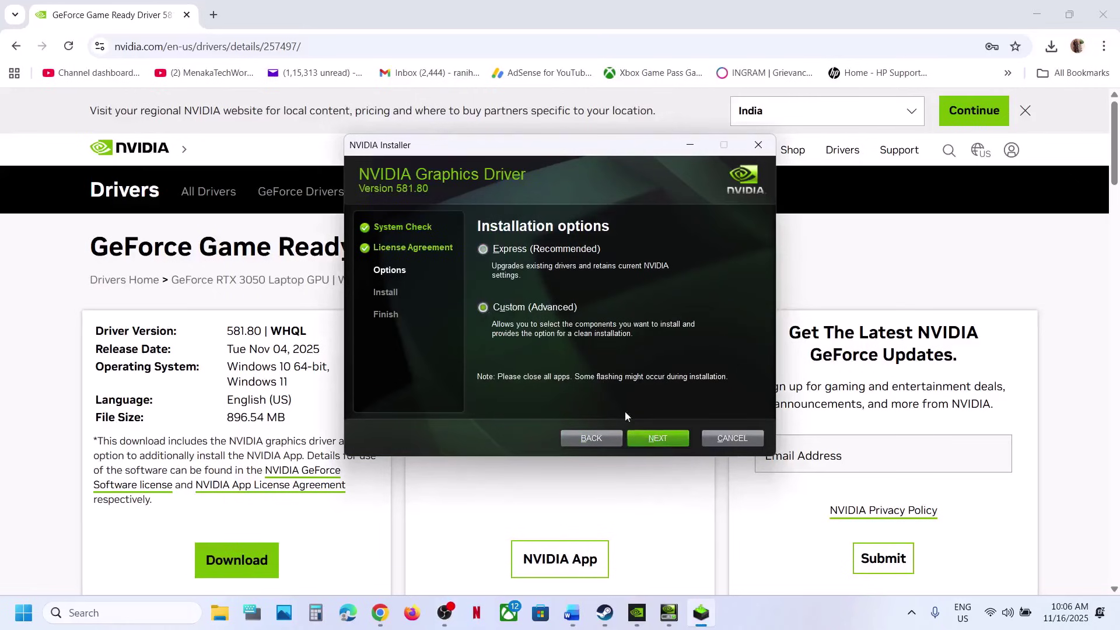
pyautogui.click(649, 441)
pyautogui.click(484, 359)
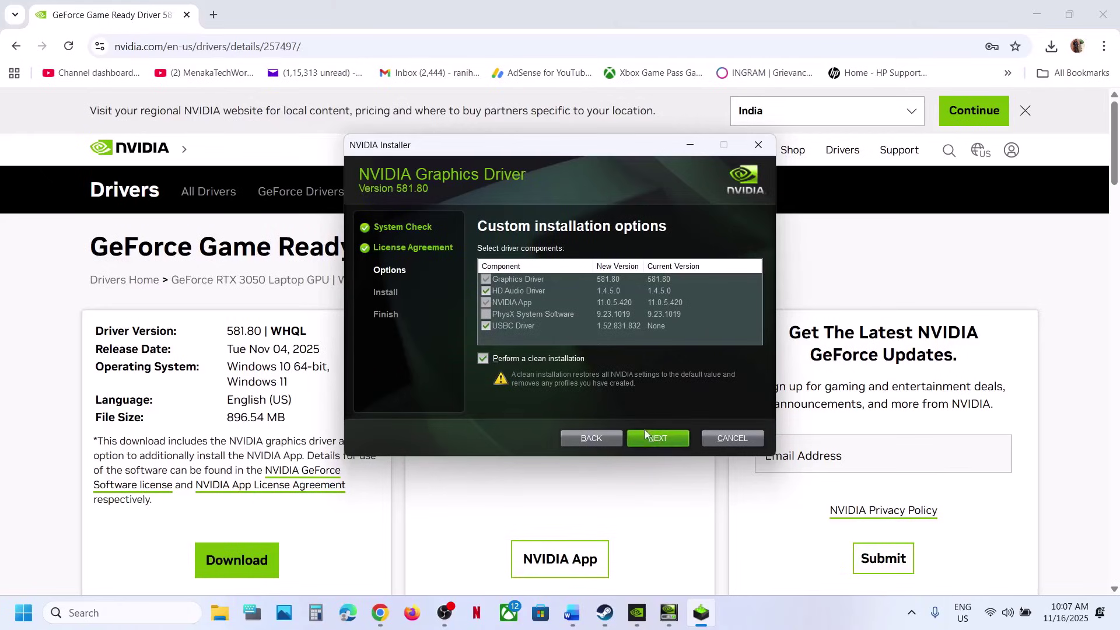
pyautogui.click(458, 516)
# Show the computer's restart option, then return to Word and follow the AMD support link under Step 9
pyautogui.click(24, 614)
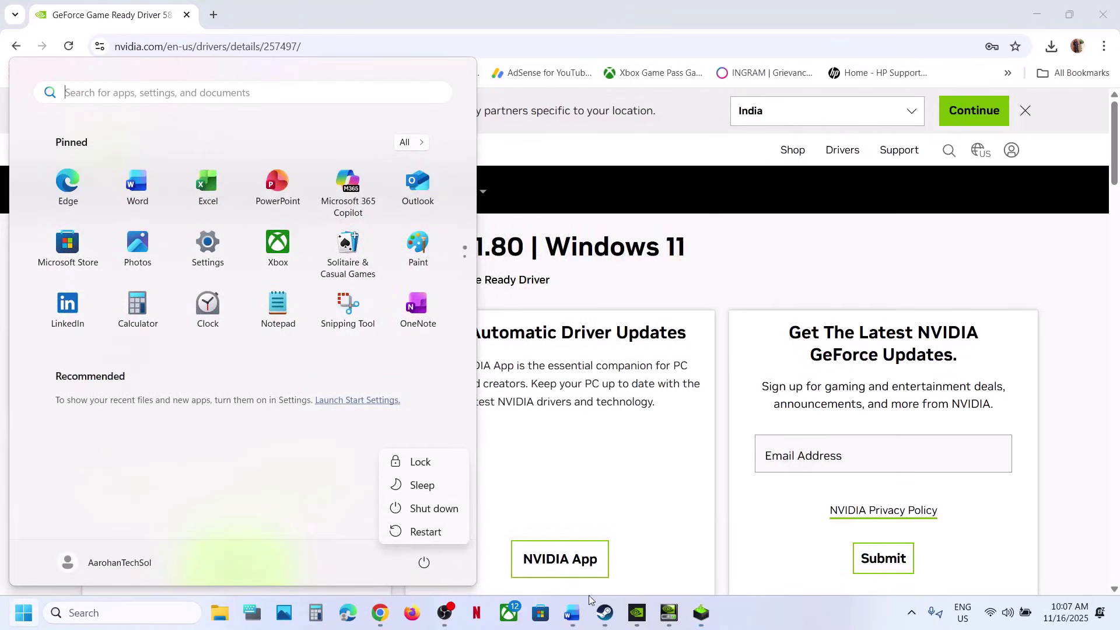
pyautogui.click(572, 610)
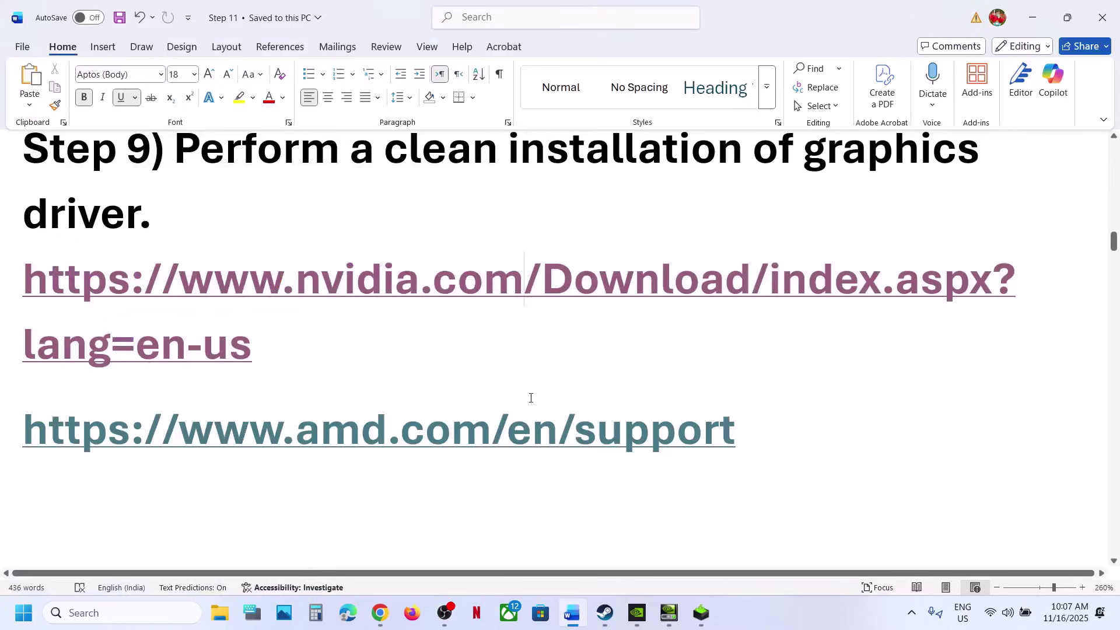
pyautogui.keyDown('ctrl'); pyautogui.click(450, 433); pyautogui.keyUp('ctrl')
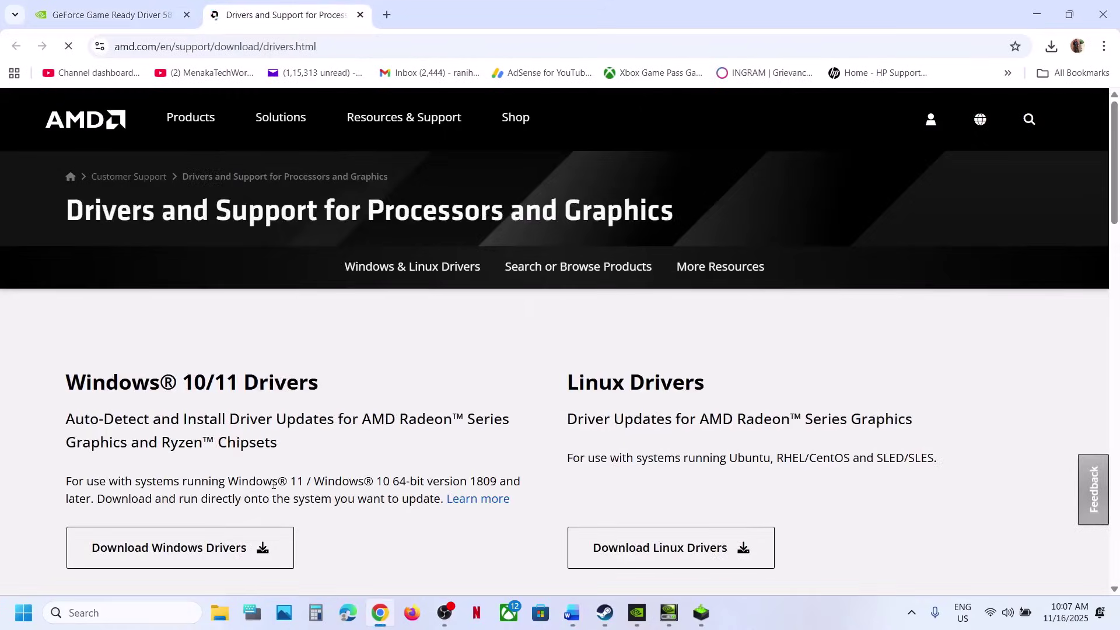
# Browse AMD drivers for Graphics, Radeon RX, Radeon RX 9000 Series, AMD Radeon RX 9070 XT, and submit the selection
pyautogui.scroll(-5, 274, 485)
pyautogui.click(169, 489)
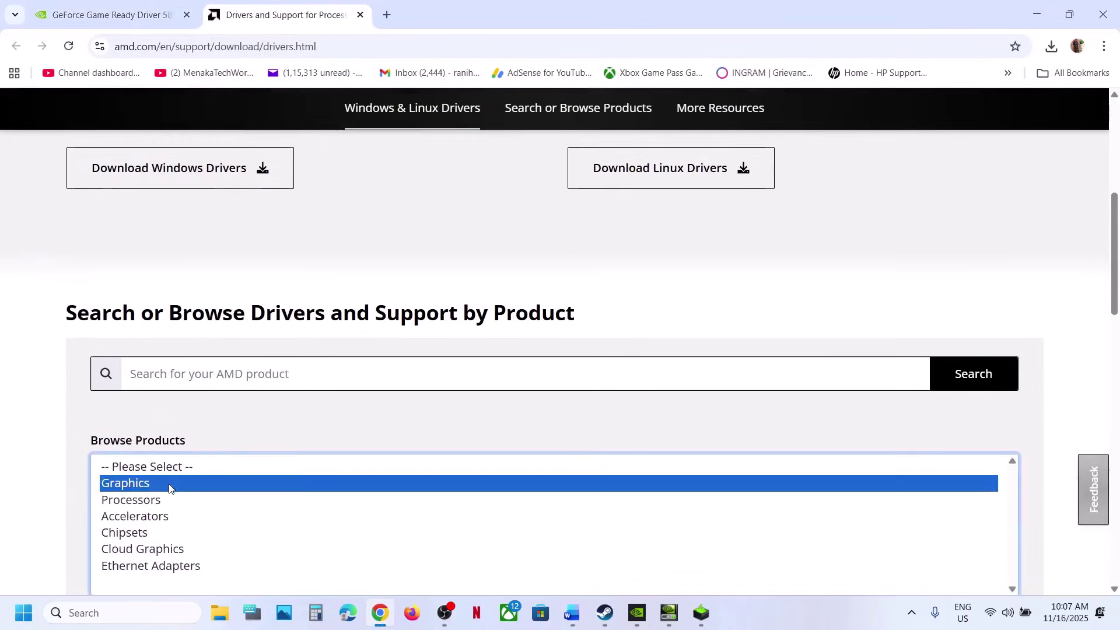
pyautogui.click(150, 442)
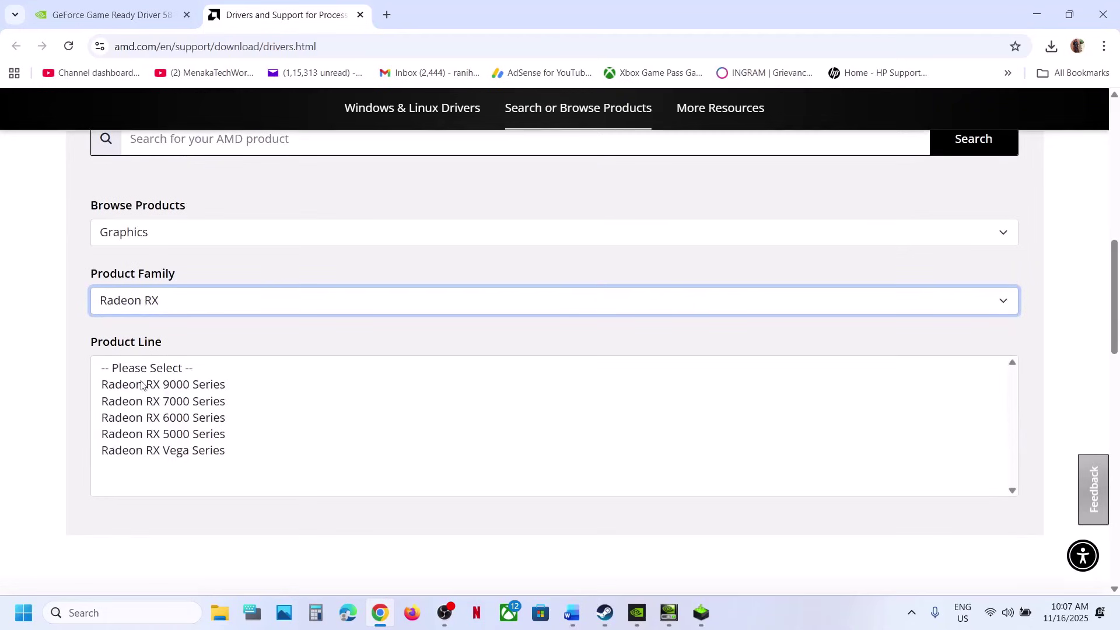
pyautogui.click(141, 385)
pyautogui.click(165, 376)
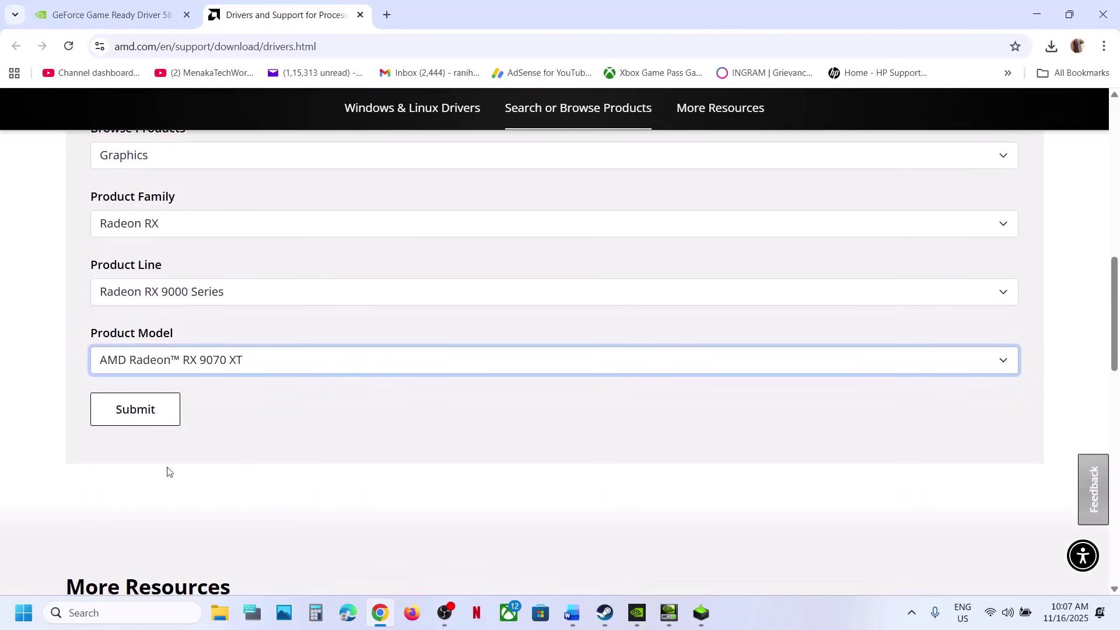
pyautogui.click(133, 422)
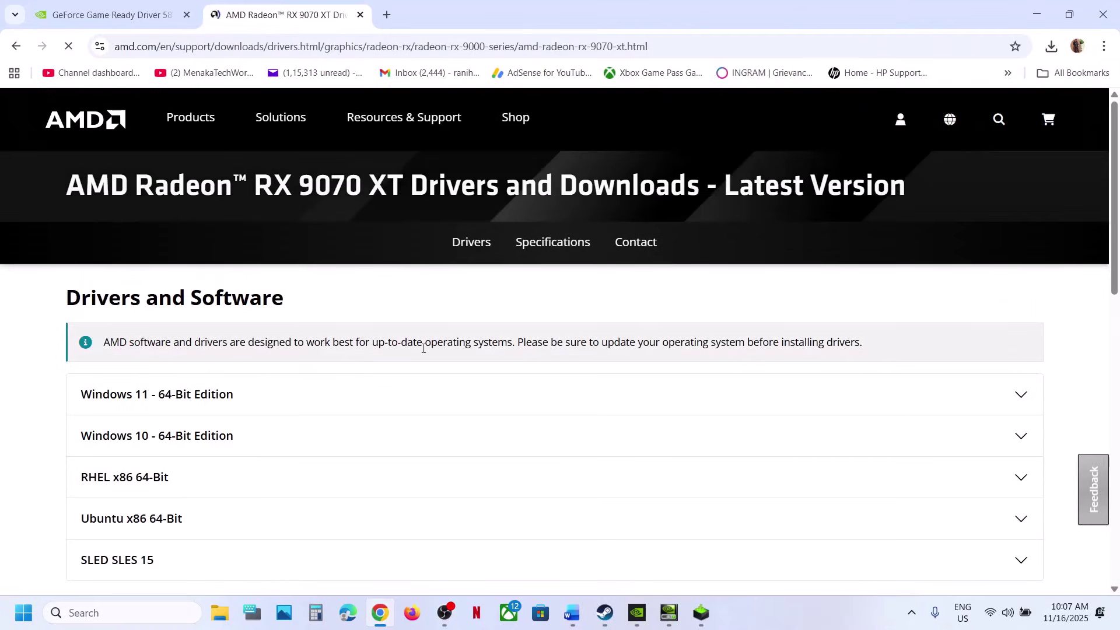
# Expand the Windows 11 - 64-Bit Edition drivers, review the Adrenalin Edition download, and show the computer's restart option
pyautogui.click(136, 402)
pyautogui.scroll(-3, 243, 412)
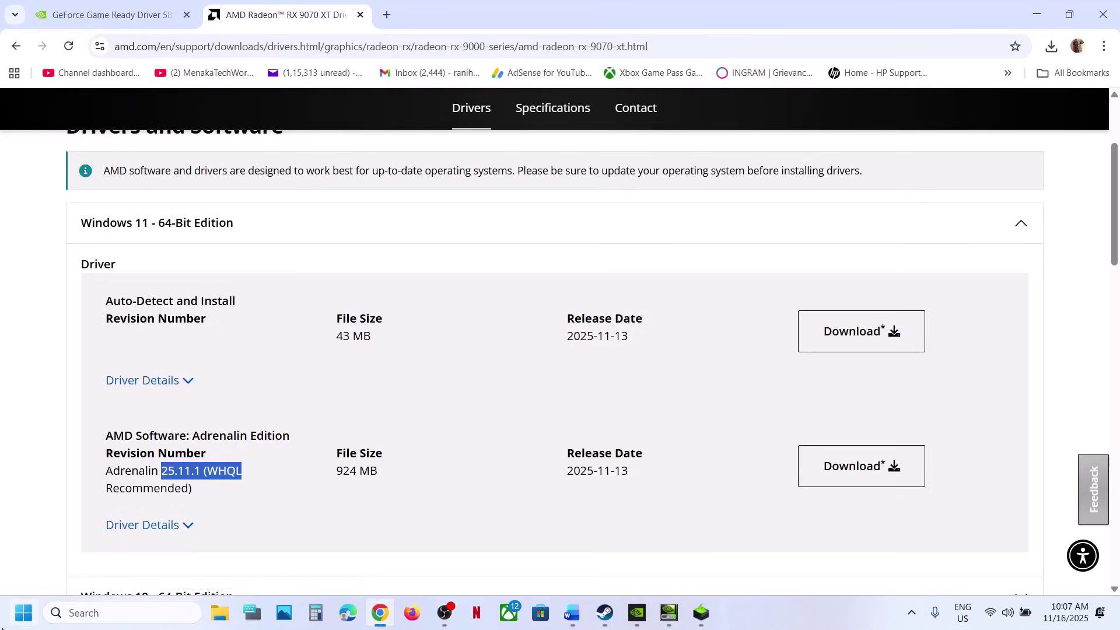
pyautogui.press('super')
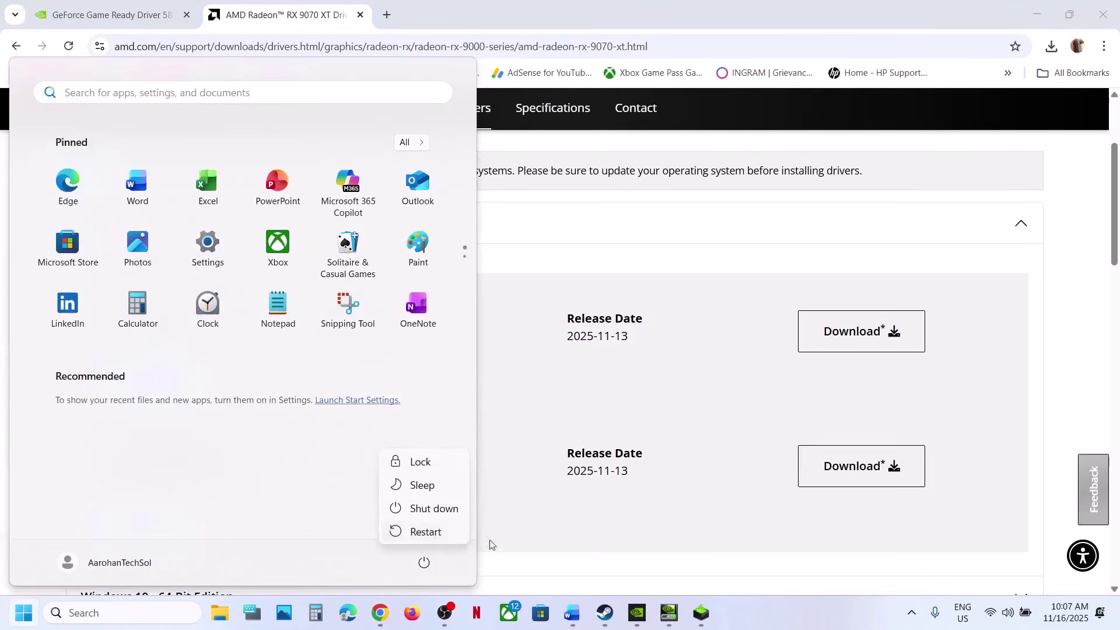
# Return to Word and copy the word "graphics" from the Step 10 heading about the dedicated graphics card
pyautogui.click(575, 625)
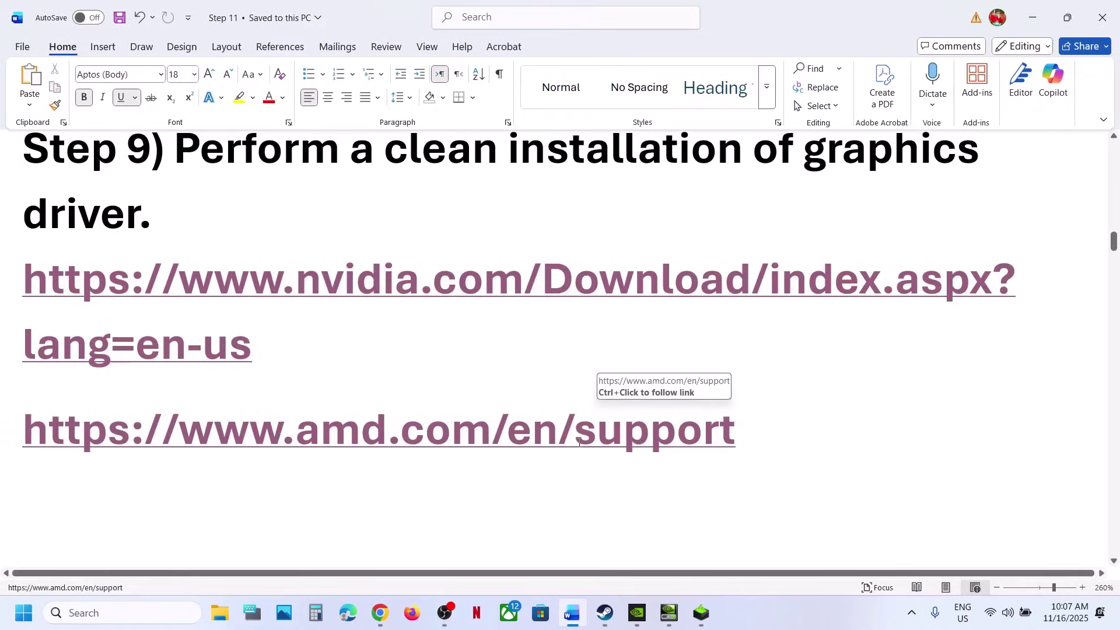
pyautogui.scroll(-5, 580, 443)
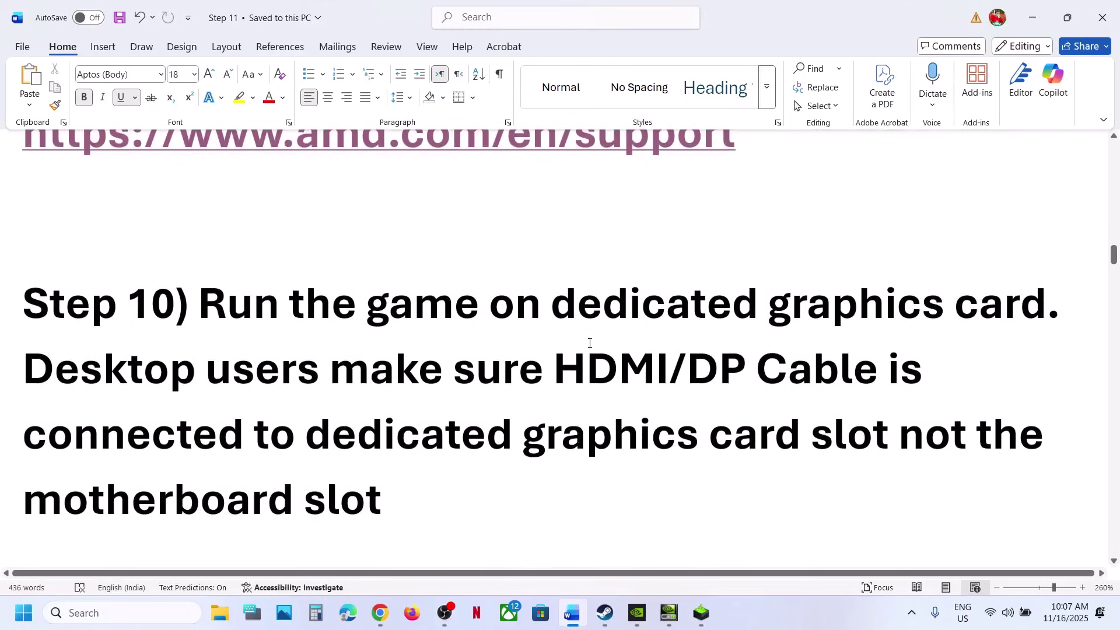
pyautogui.doubleClick(809, 316)
pyautogui.hotkey('ctrl', 'c')
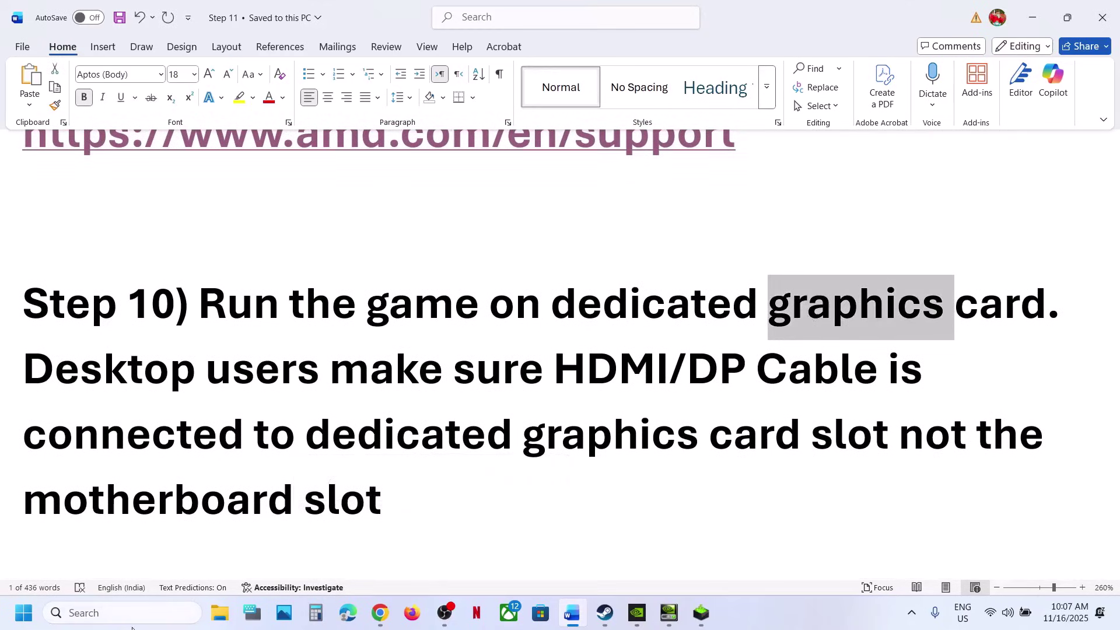
# Search Windows for "graphics" and open the Graphics settings page
pyautogui.click(129, 620)
pyautogui.hotkey('ctrl', 'v')
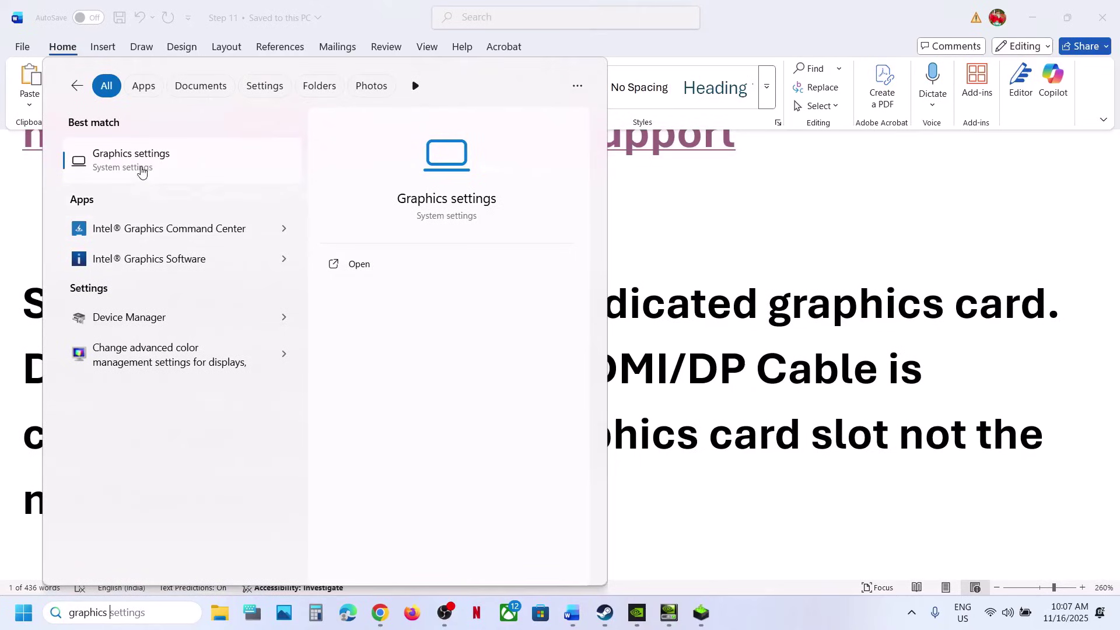
pyautogui.click(142, 170)
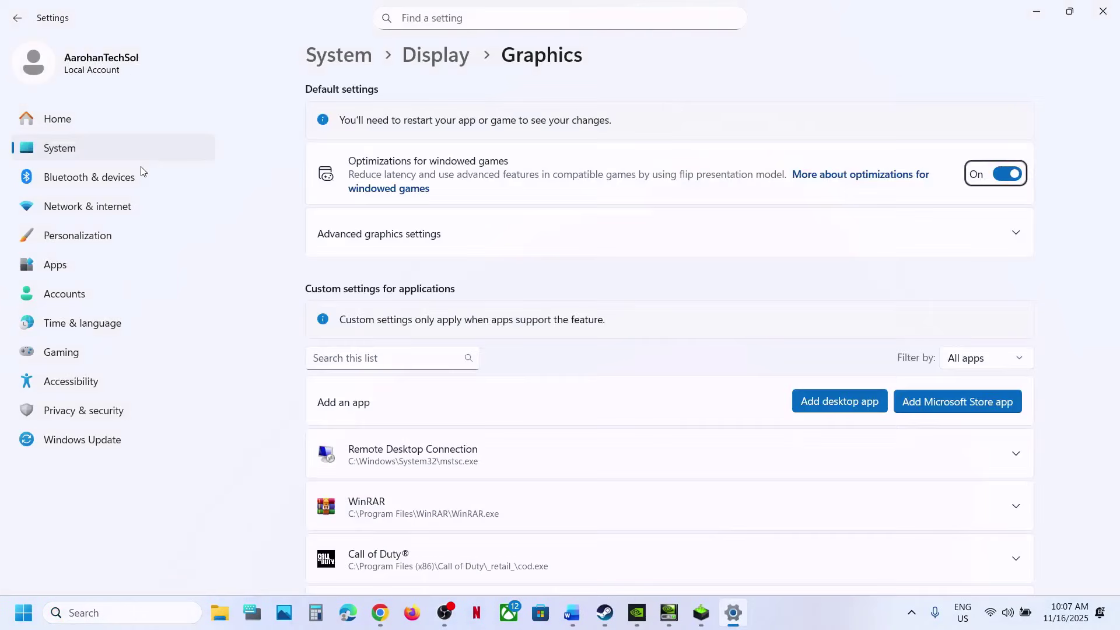
# Add EscapeFromTarkov from Steam's common\Escape from Tarkov\build folder as a desktop app in the custom graphics settings
pyautogui.click(834, 401)
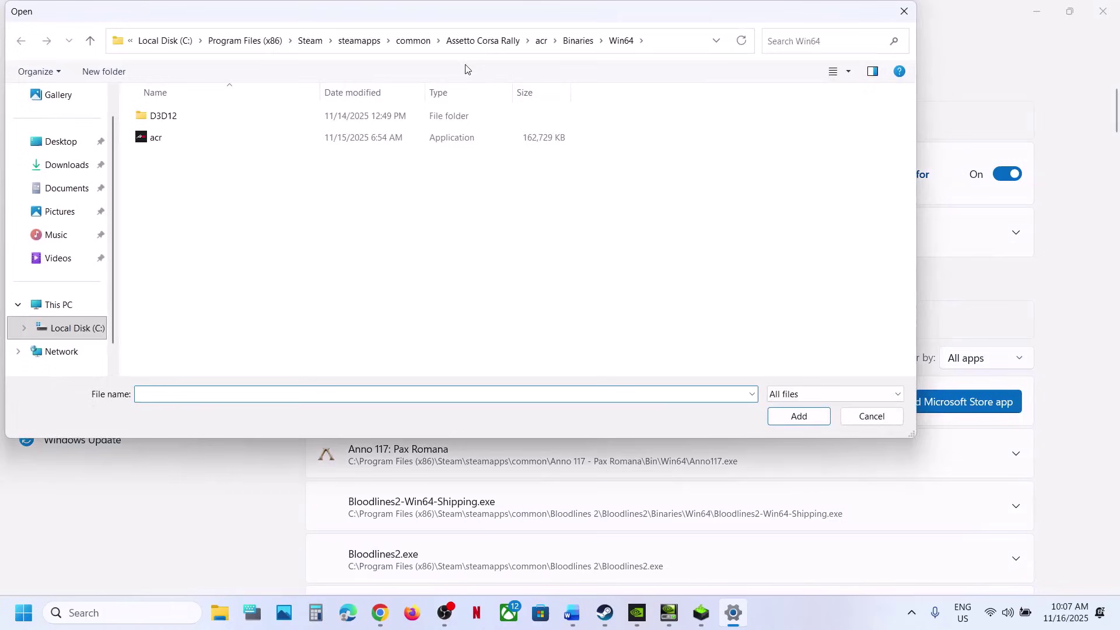
pyautogui.click(413, 40)
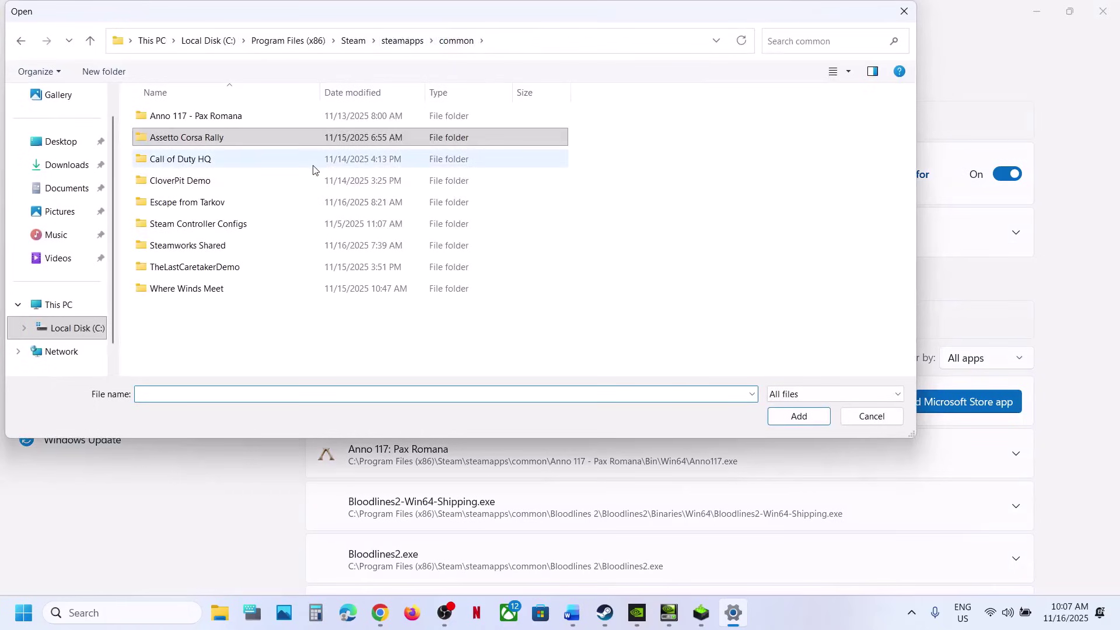
pyautogui.doubleClick(222, 203)
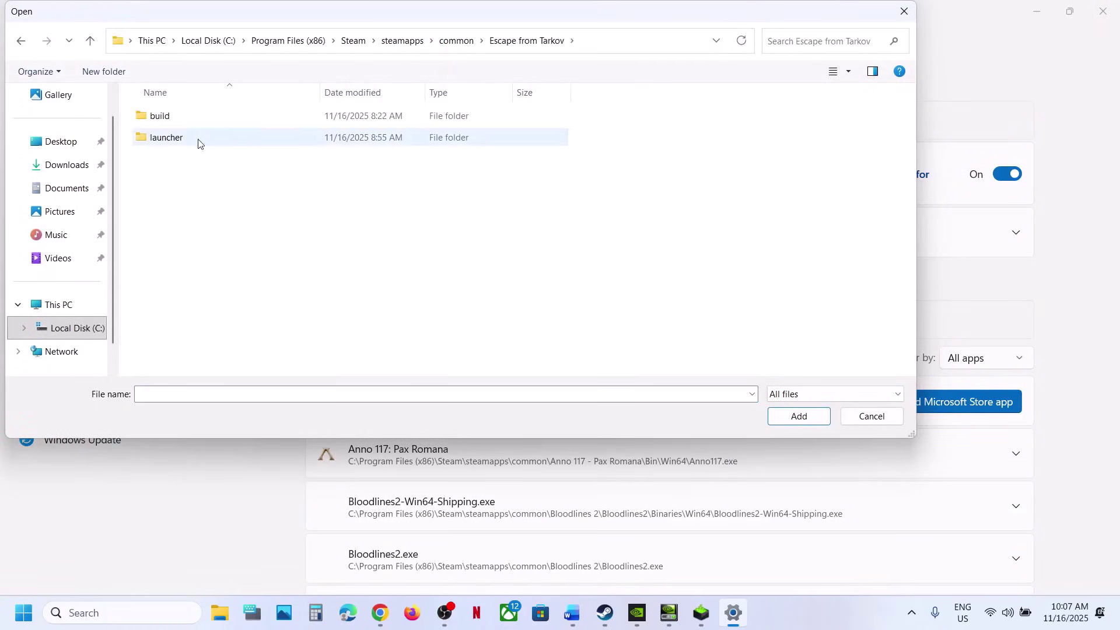
pyautogui.doubleClick(175, 113)
pyautogui.click(216, 181)
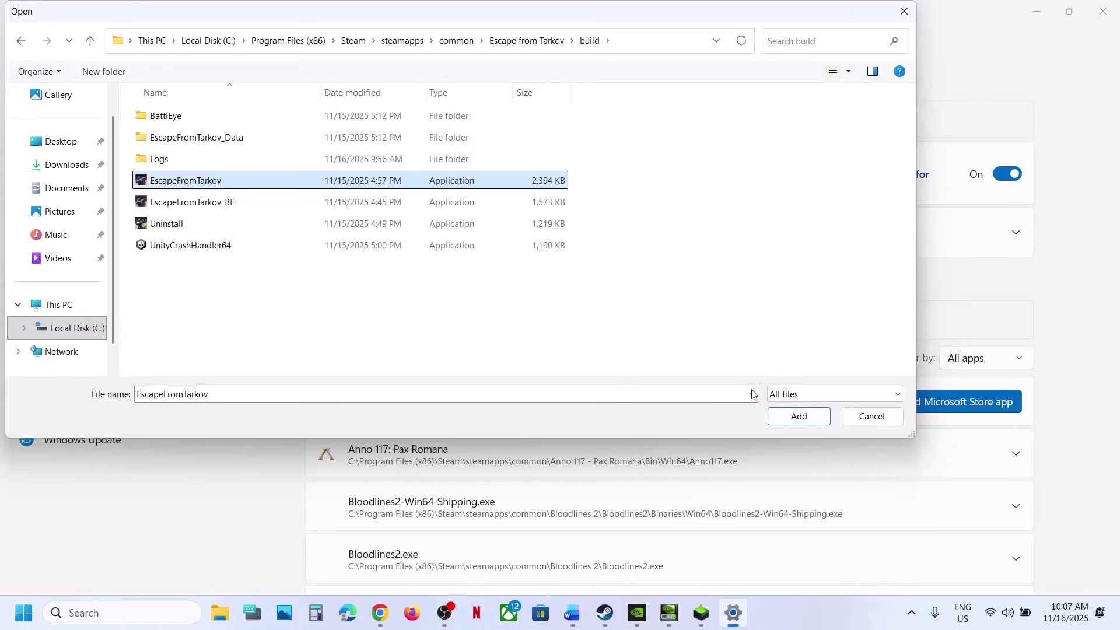
pyautogui.click(789, 417)
# Expand the EscapeFromTarkov.exe entry in the app list and set its GPU preference to High Performance
pyautogui.scroll(-10, 570, 438)
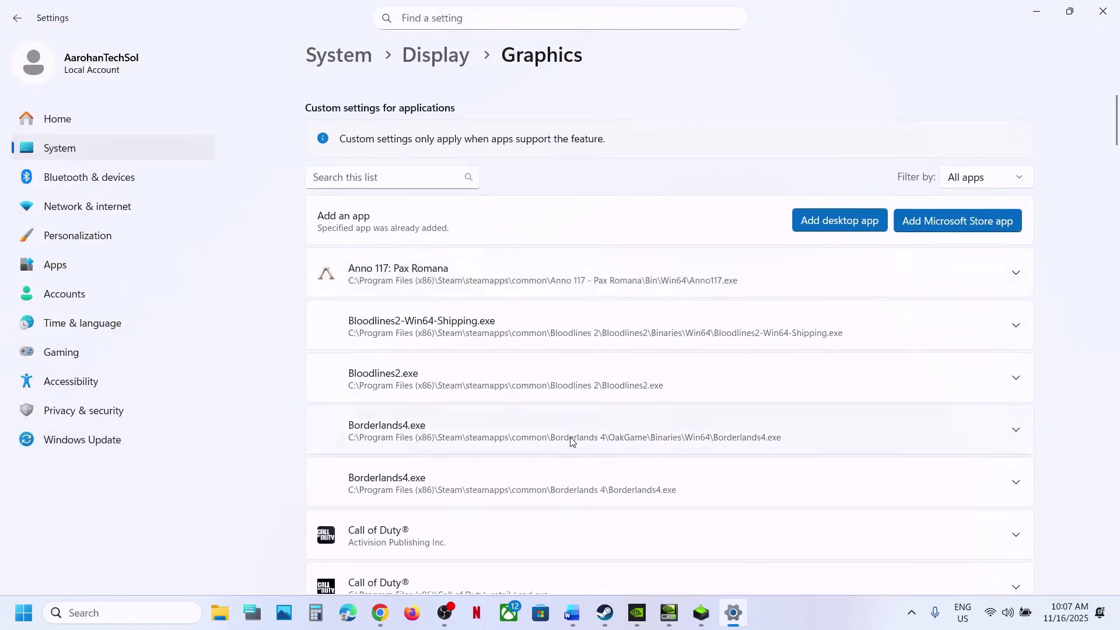
pyautogui.scroll(-7, 570, 442)
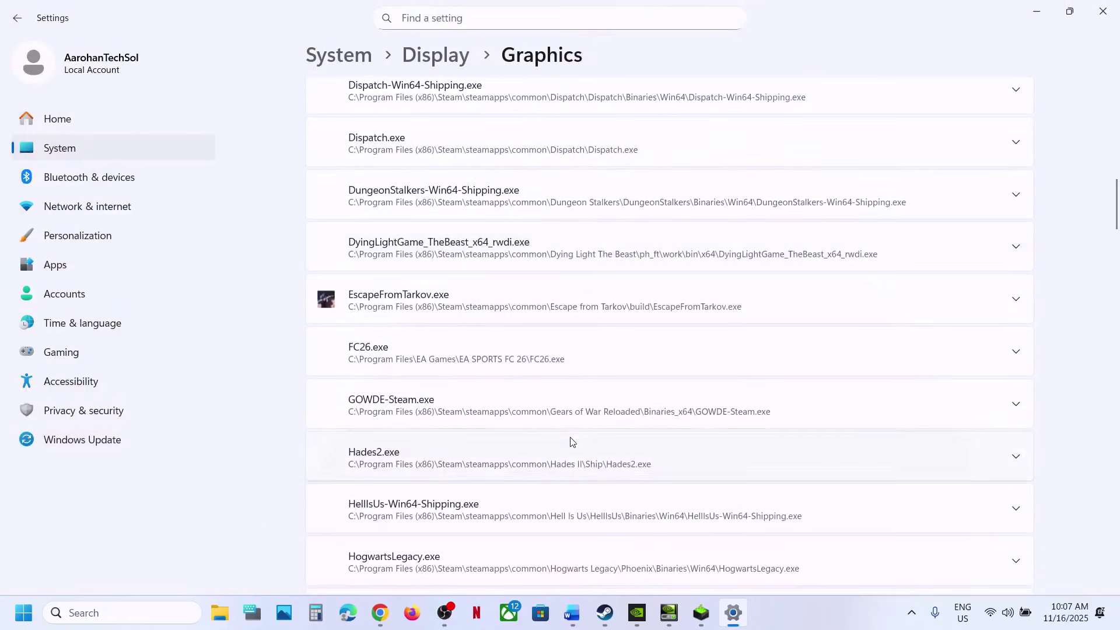
pyautogui.click(476, 312)
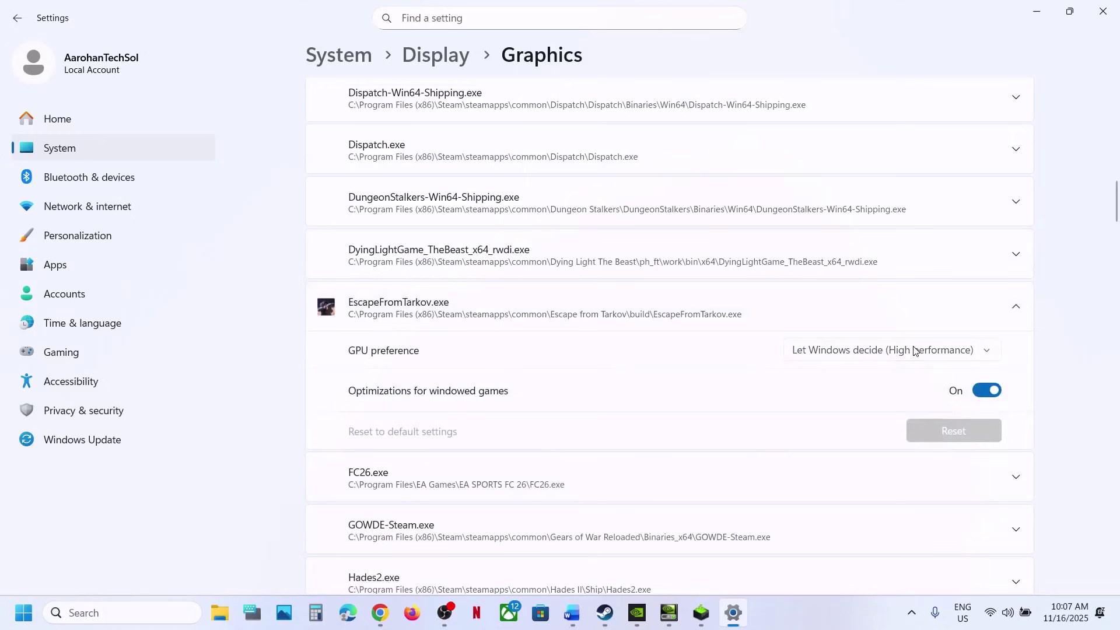
pyautogui.click(914, 351)
pyautogui.click(946, 404)
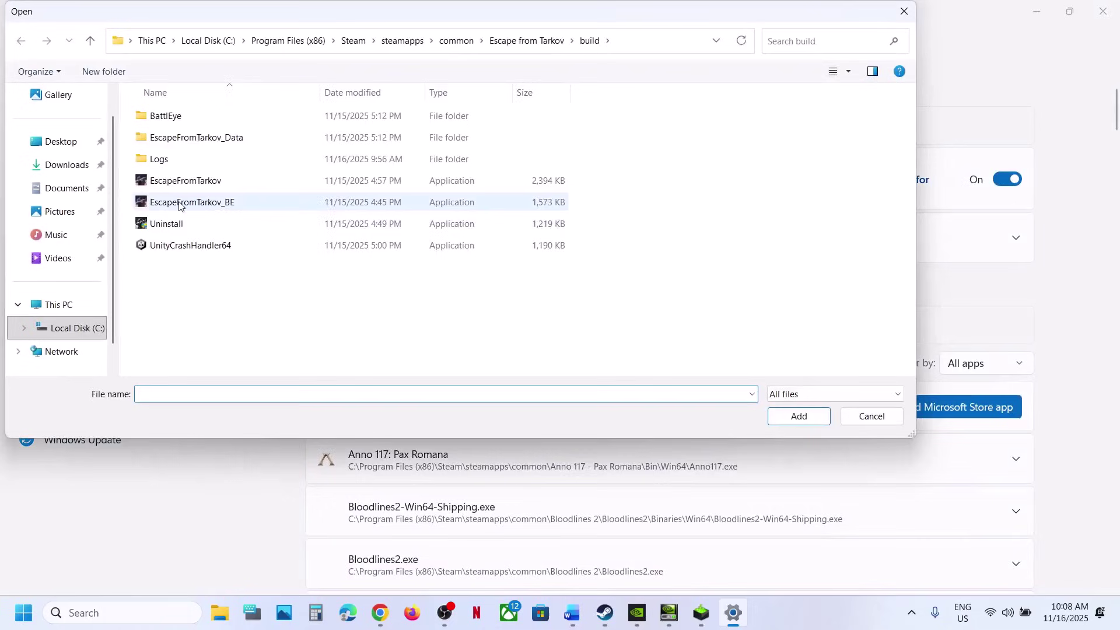
# Add the desktop app EscapeFromTarkov_BE, set its GPU preference to High Performance (NVIDIA GeForce RTX 3050 Laptop GPU), and close Settings
pyautogui.click(188, 203)
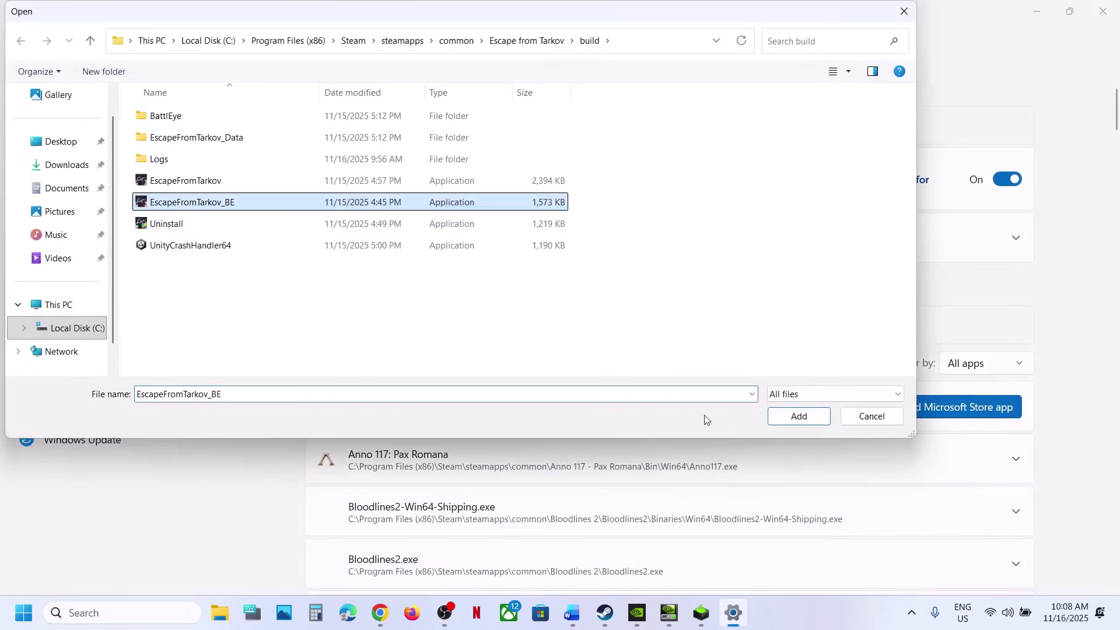
pyautogui.click(799, 416)
pyautogui.scroll(-2, 691, 451)
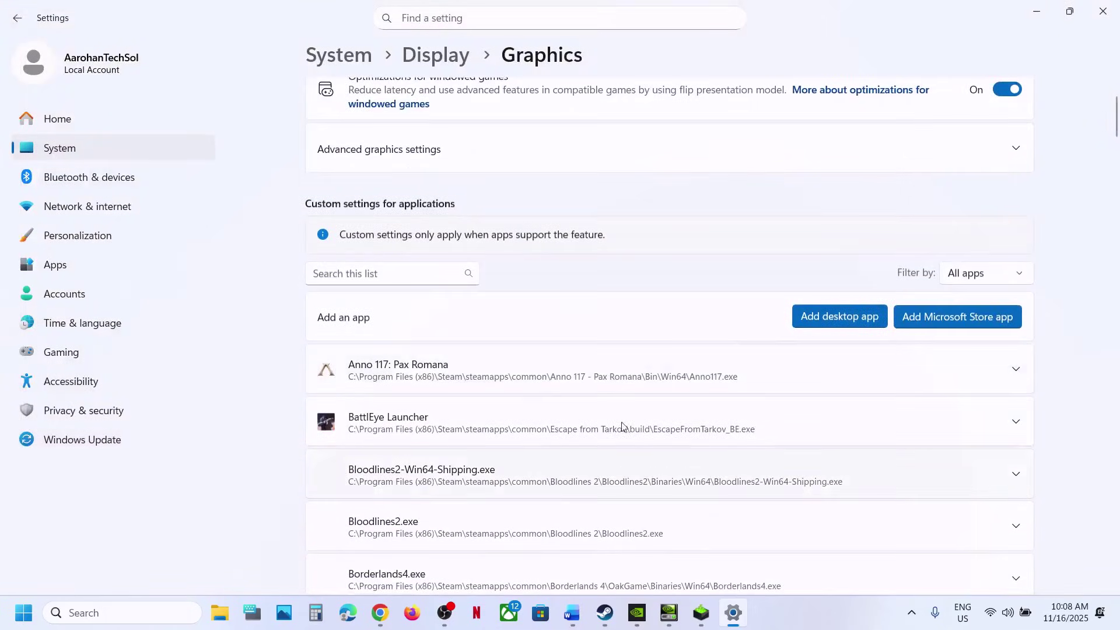
pyautogui.click(493, 430)
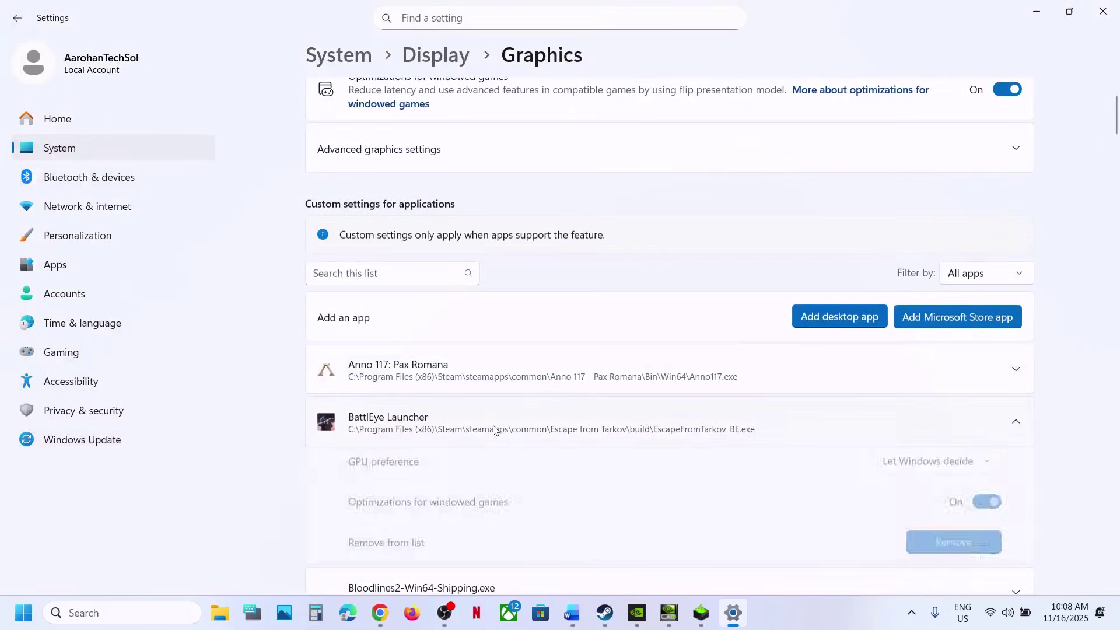
pyautogui.click(898, 465)
pyautogui.click(921, 517)
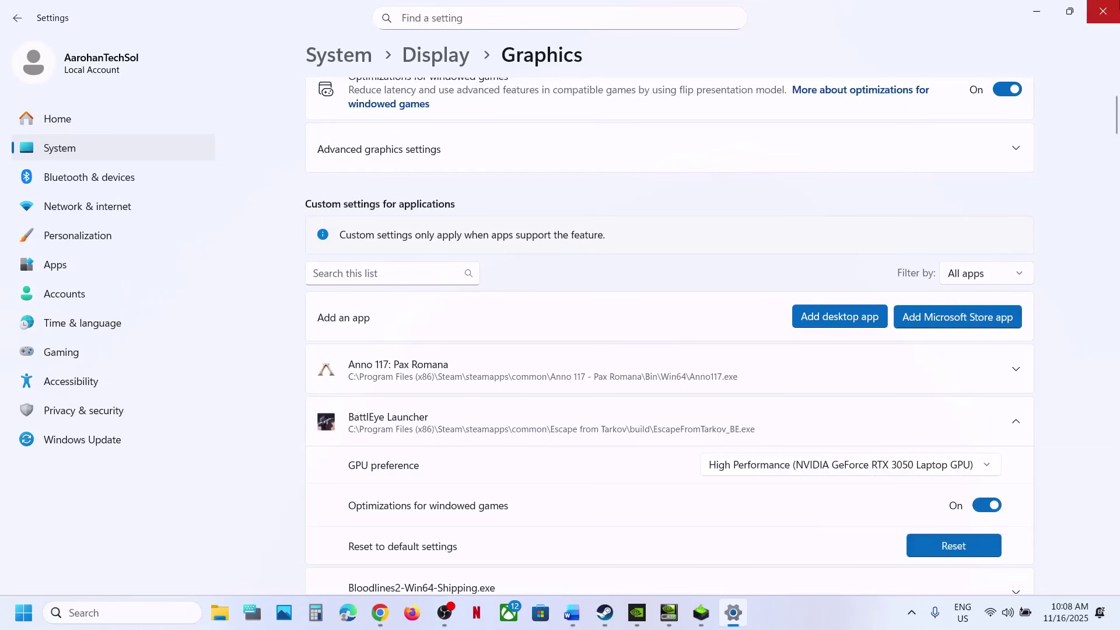
pyautogui.click(1102, 11)
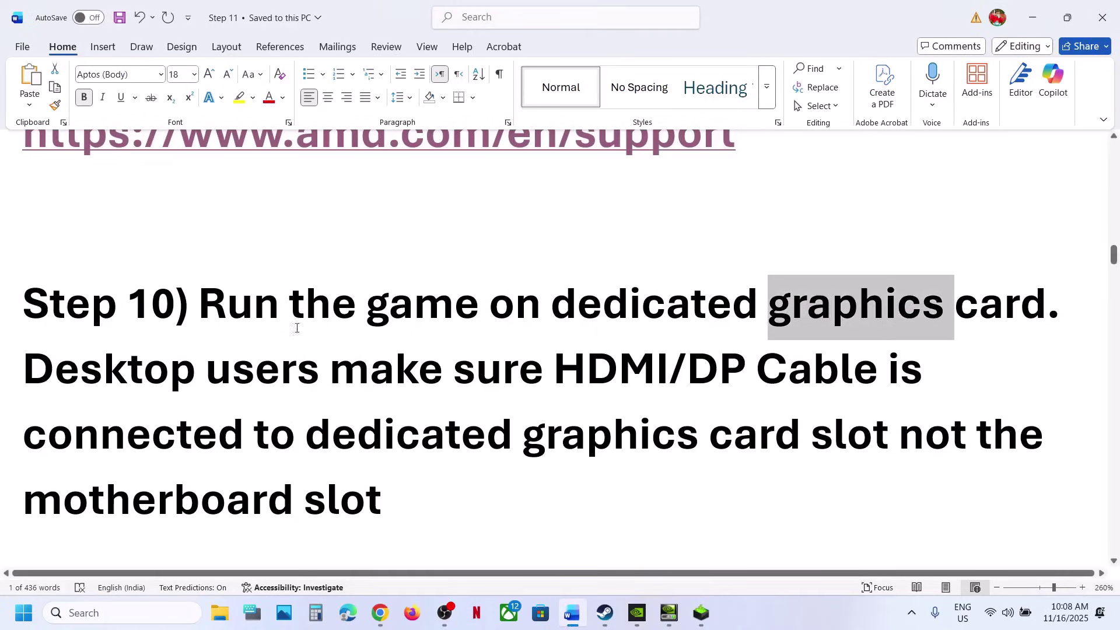
# Highlight the Step 10 note about the HDMI/DP cable in Word, and open the Visual C++ download link under Step 11
pyautogui.moveTo(41, 369); pyautogui.dragTo(376, 503)
pyautogui.scroll(-5, 376, 502)
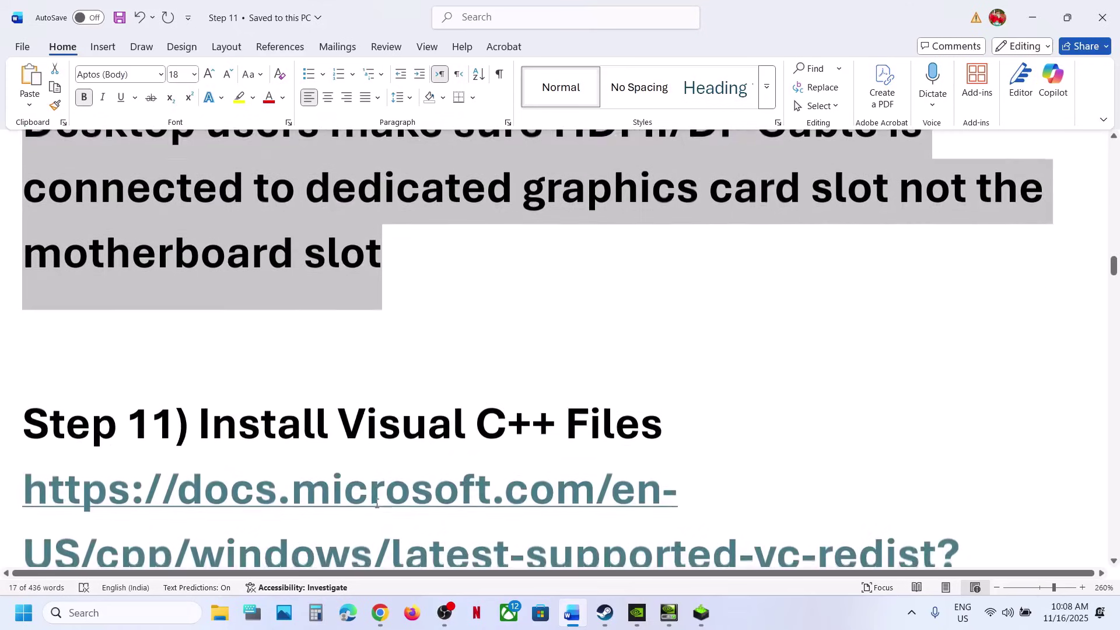
pyautogui.scroll(-2, 376, 503)
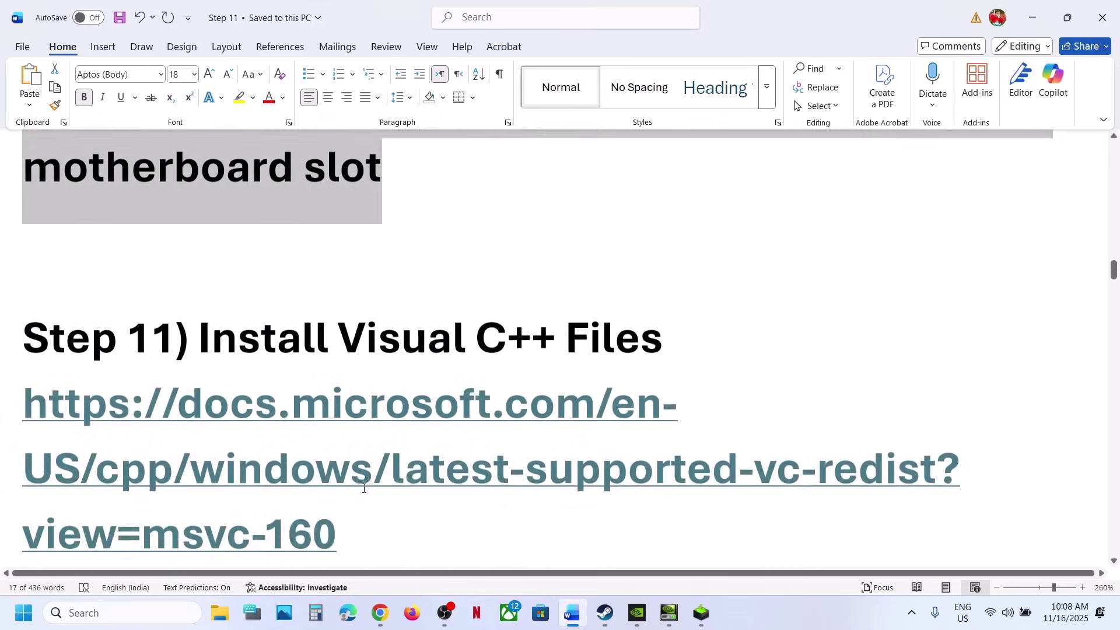
pyautogui.keyDown('ctrl'); pyautogui.click(275, 479); pyautogui.keyUp('ctrl')
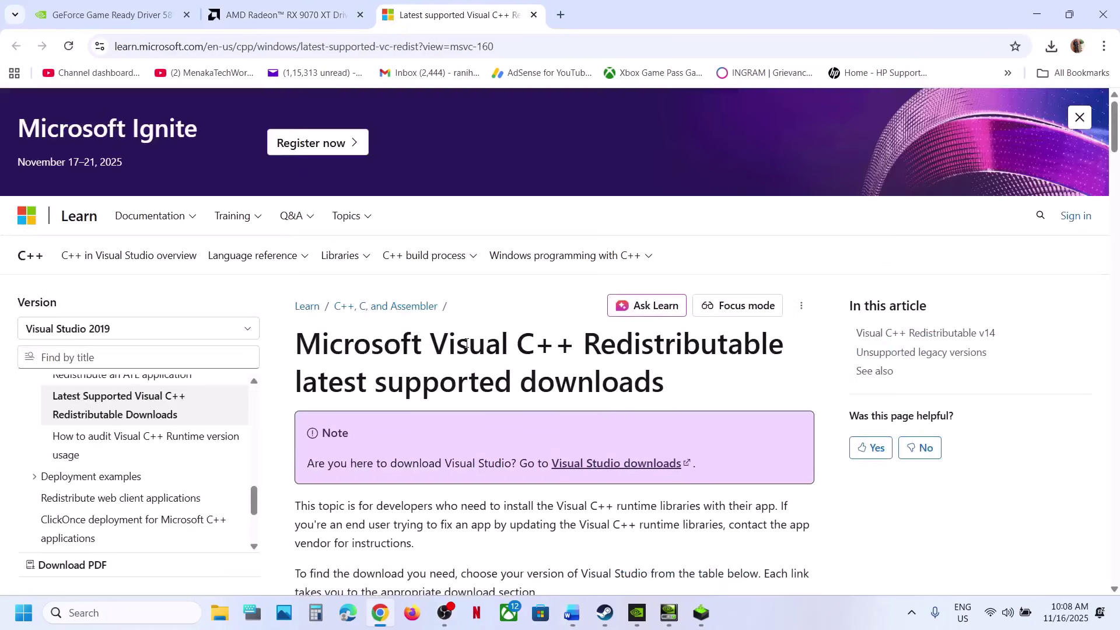
# Find the latest supported redistributable version table and highlight its X86 and X64 rows
pyautogui.scroll(-20, 557, 357)
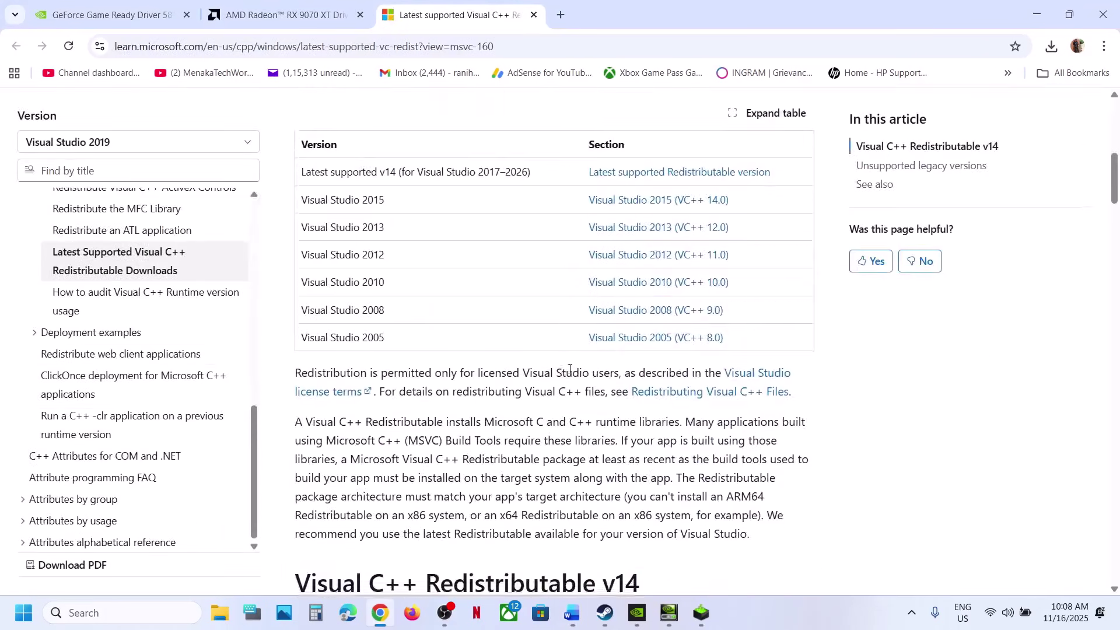
pyautogui.scroll(-2, 570, 374)
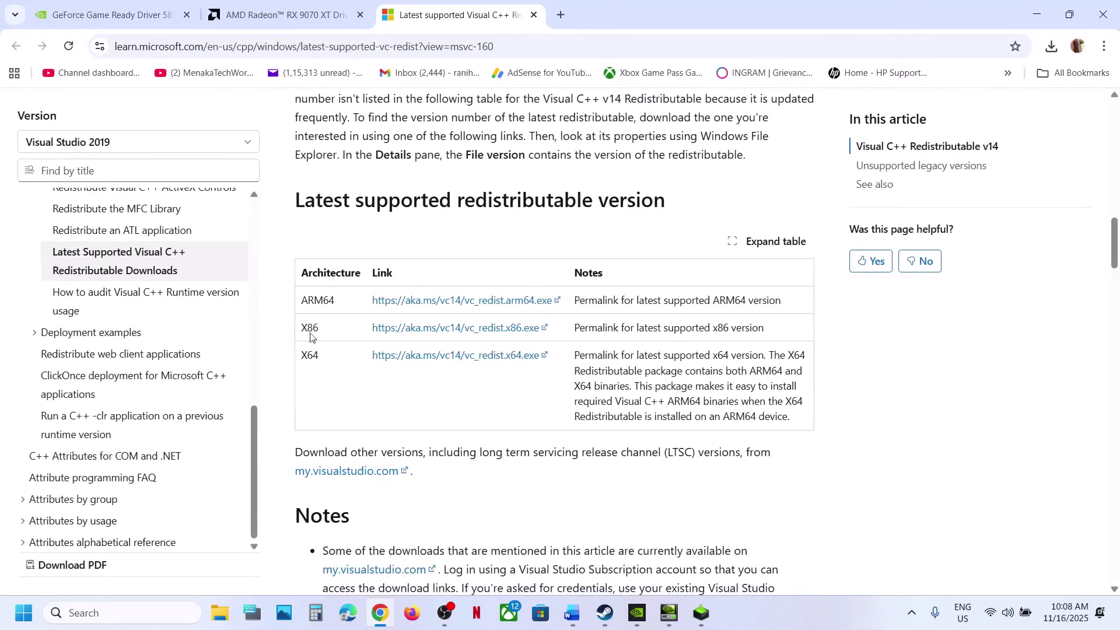
pyautogui.moveTo(304, 327); pyautogui.dragTo(580, 368)
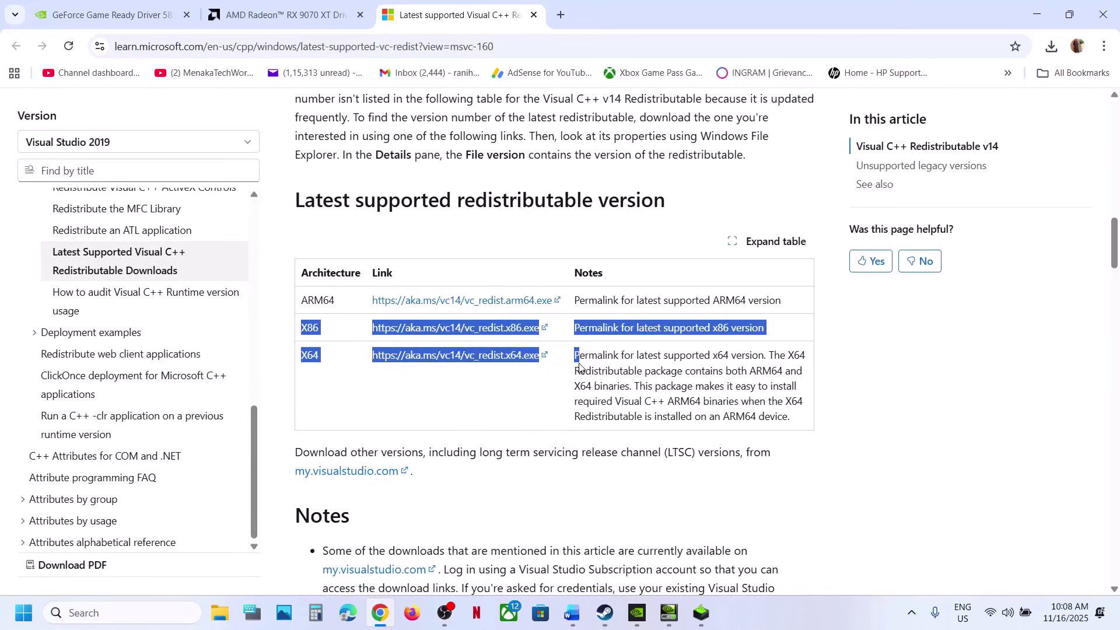
pyautogui.click(528, 408)
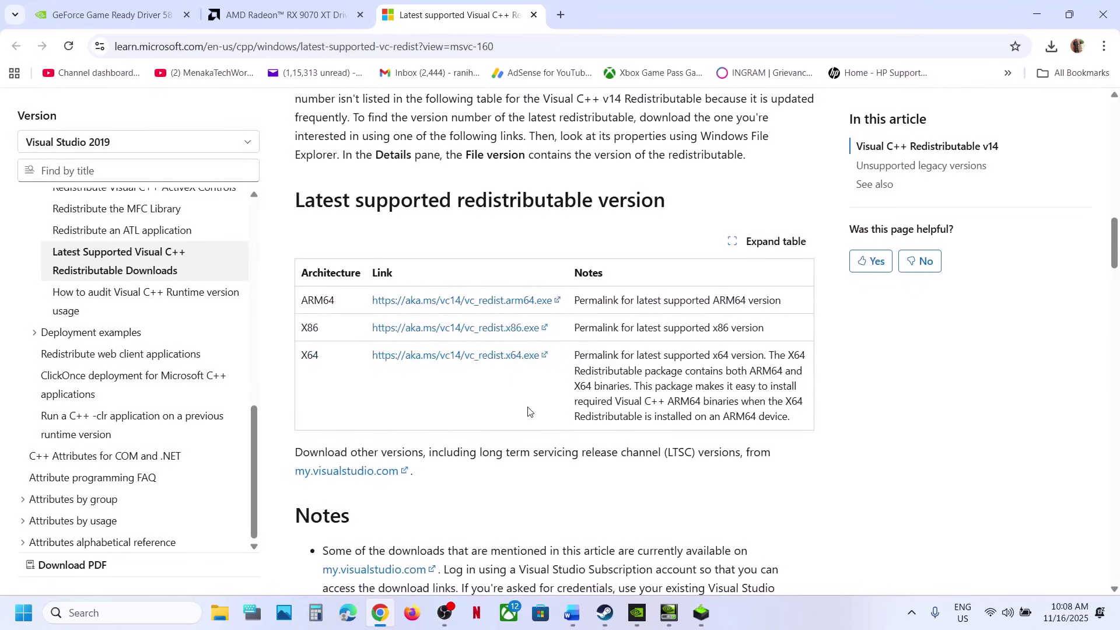
# Download and run vc_redist.x86.exe, start its repair, and allow it to make changes to the device
pyautogui.click(460, 328)
pyautogui.click(901, 88)
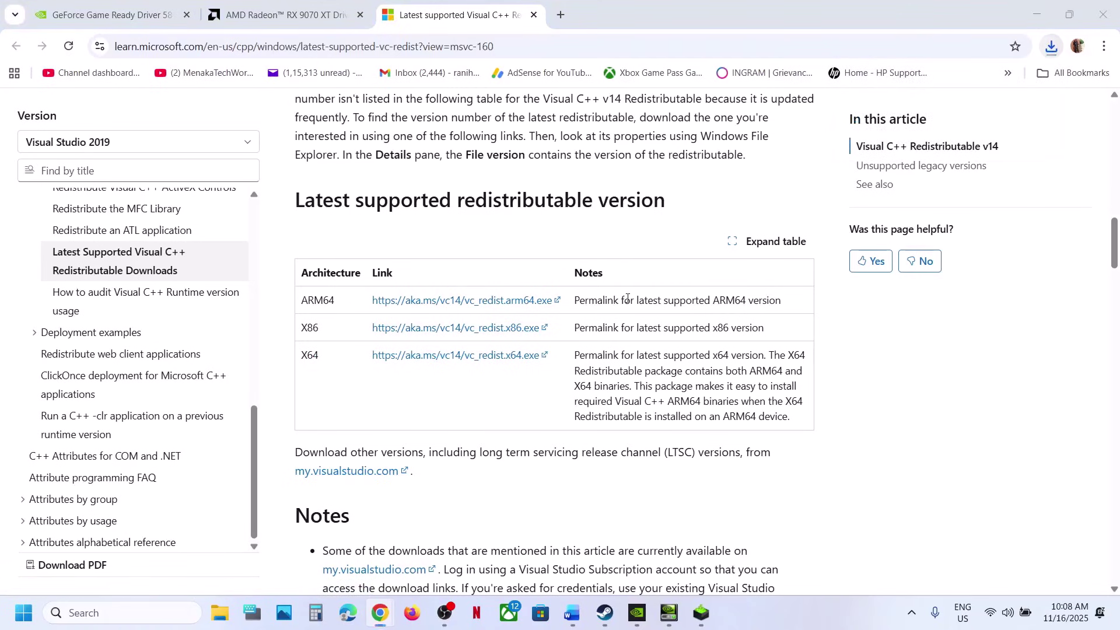
pyautogui.click(578, 385)
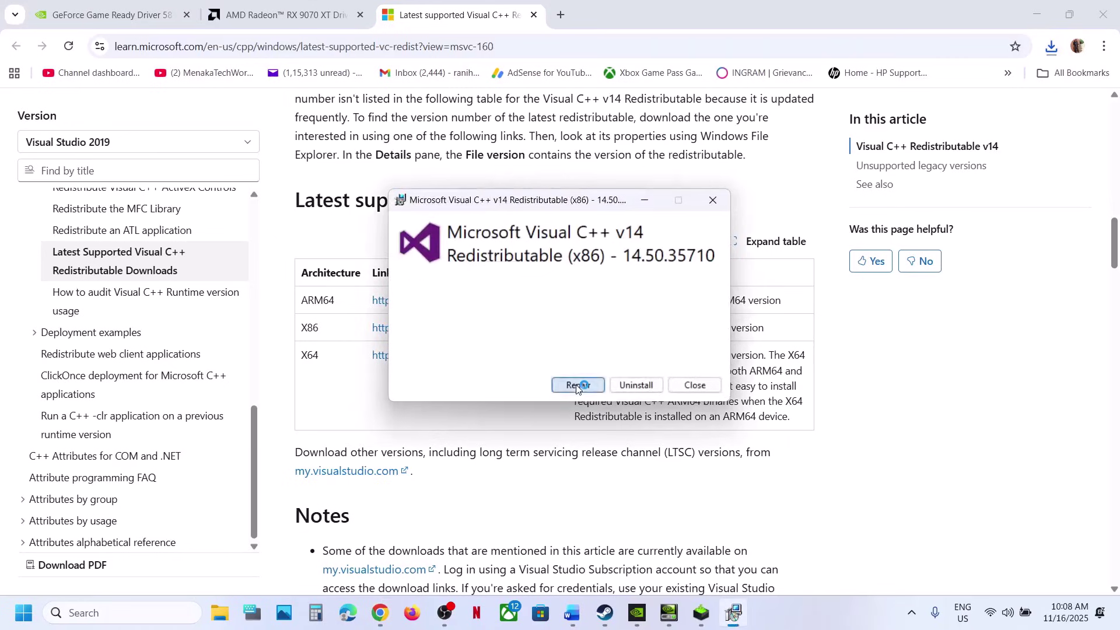
pyautogui.click(498, 414)
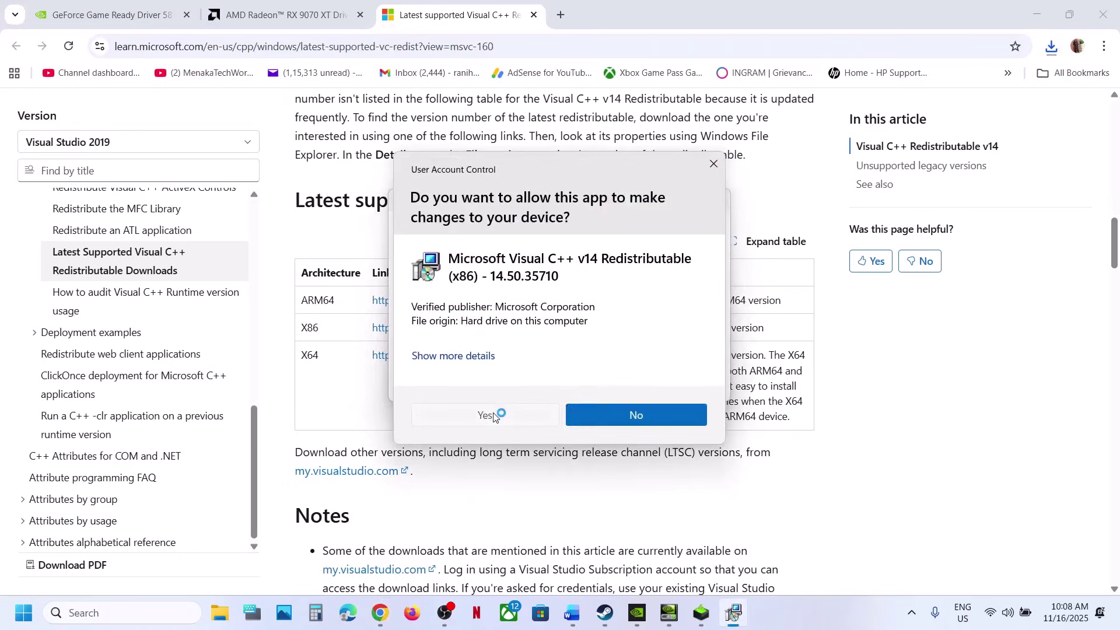
# Download and run vc_redist.x64.exe, start its repair, and allow it to make changes to the device
pyautogui.doubleClick(313, 355)
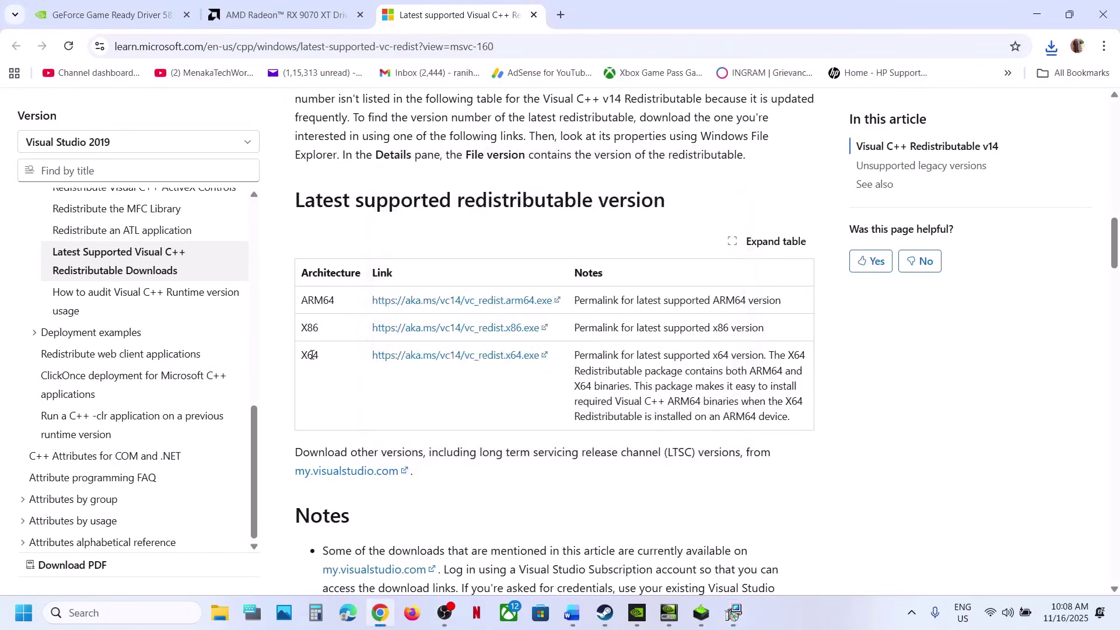
pyautogui.click(471, 356)
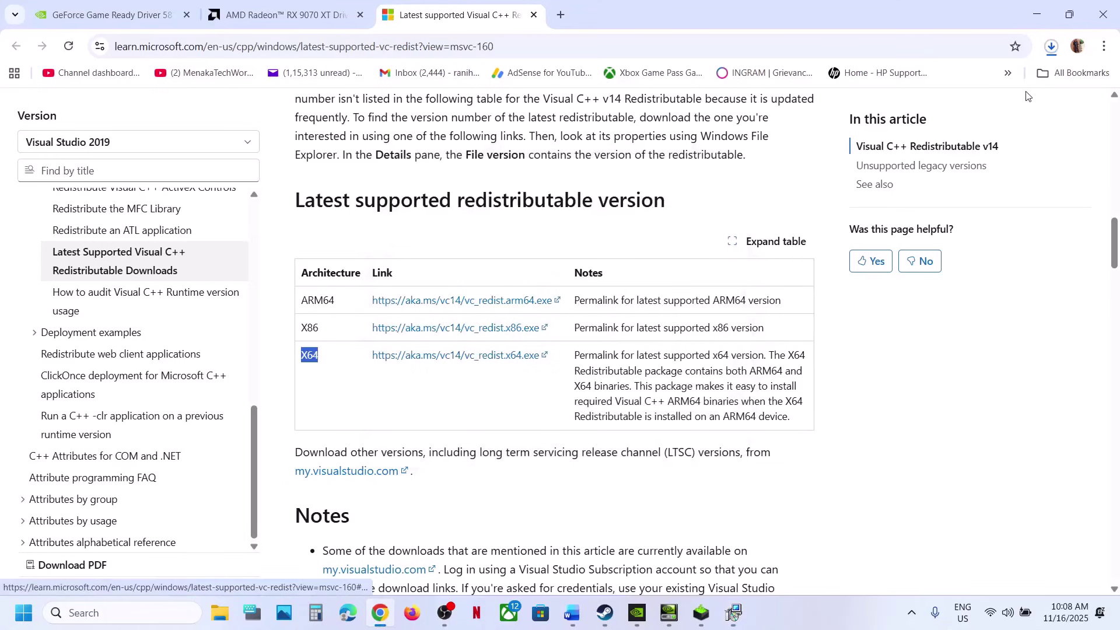
pyautogui.click(1054, 51)
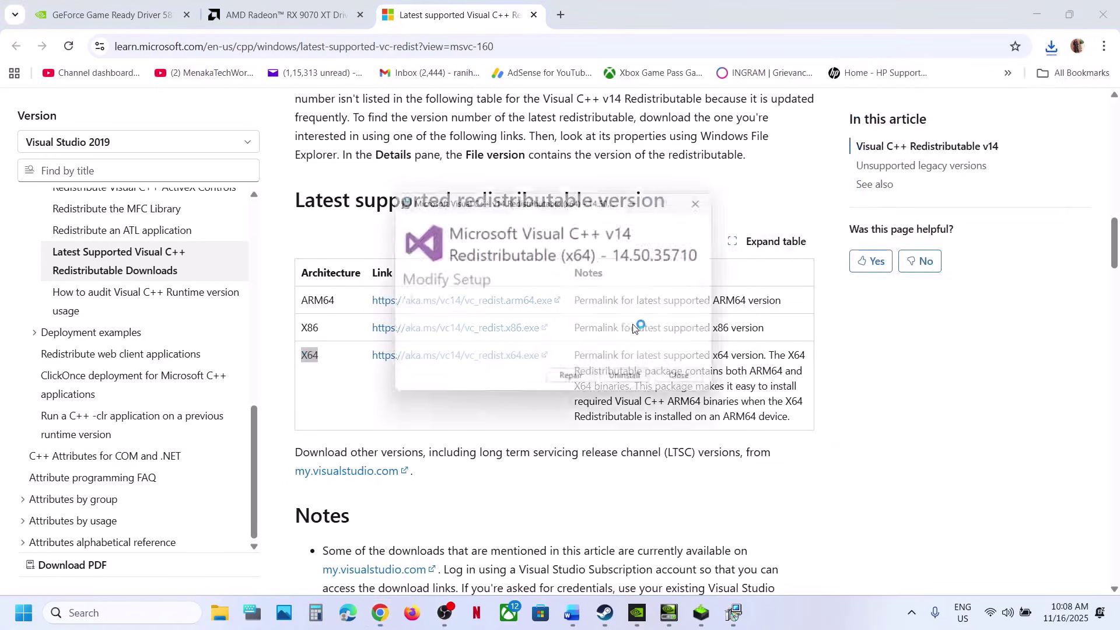
pyautogui.click(574, 387)
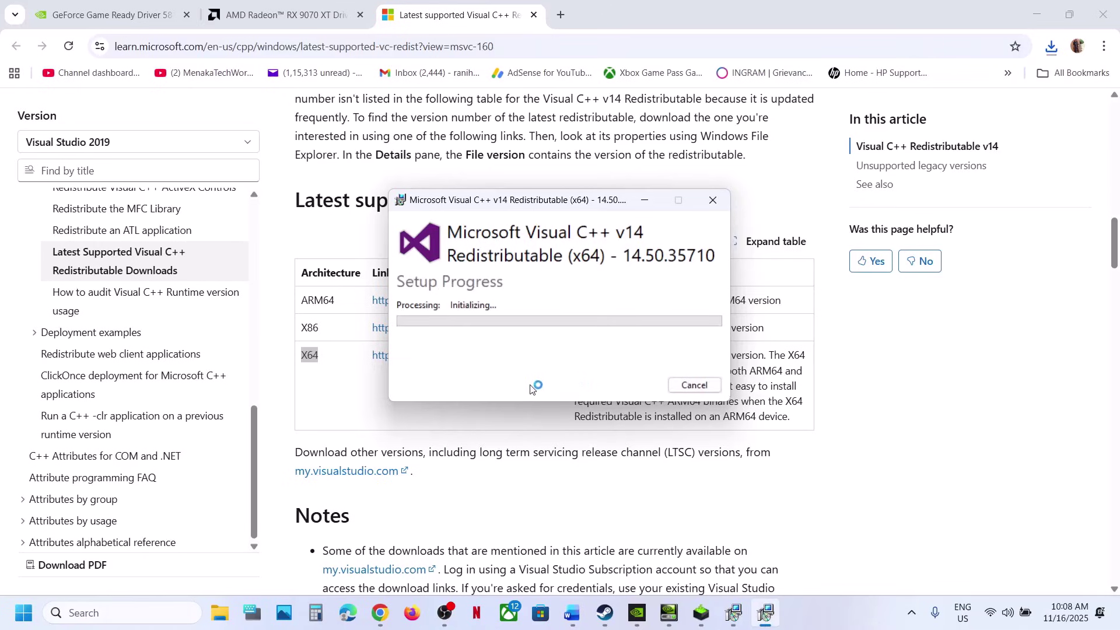
pyautogui.click(493, 417)
# Bring up the x86 setup window and move it aside, and show the computer's restart option
pyautogui.click(733, 613)
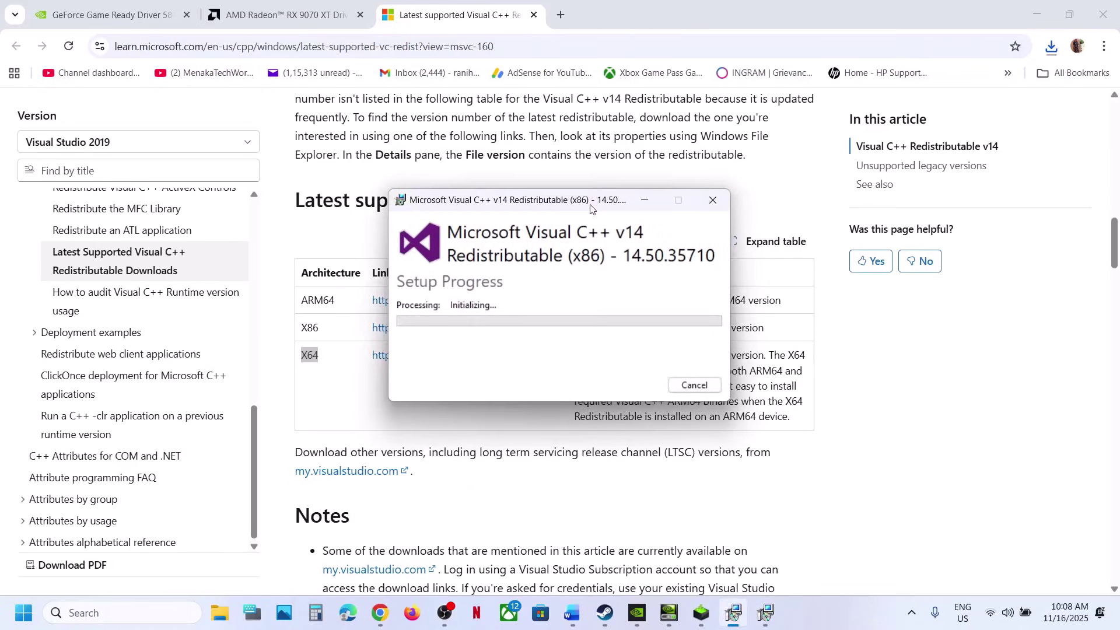
pyautogui.moveTo(591, 208); pyautogui.dragTo(334, 222)
pyautogui.click(383, 515)
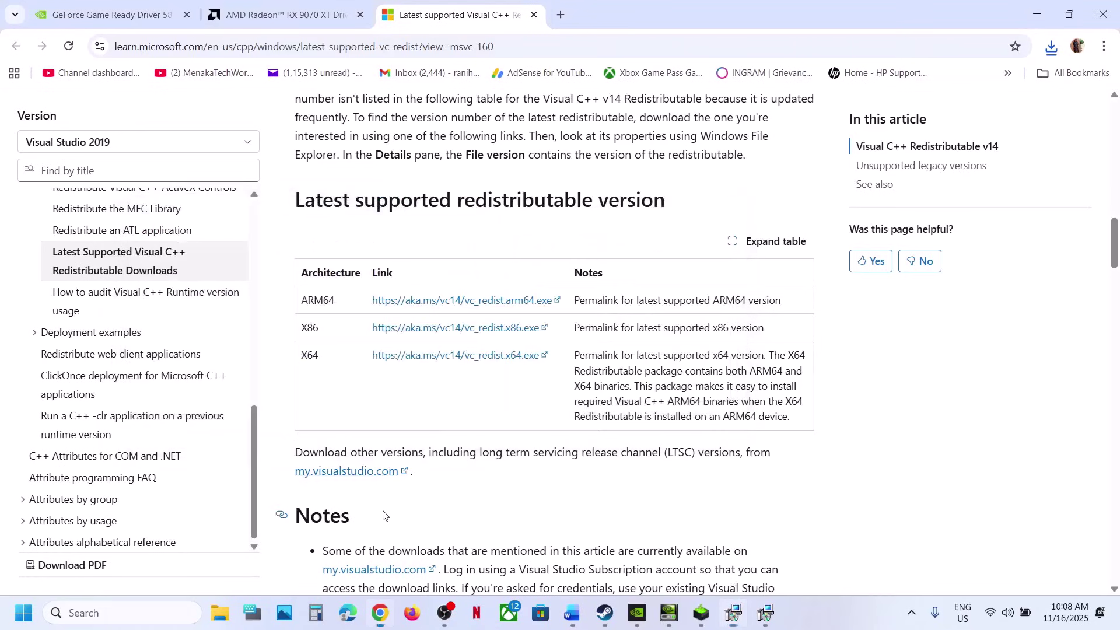
pyautogui.click(23, 613)
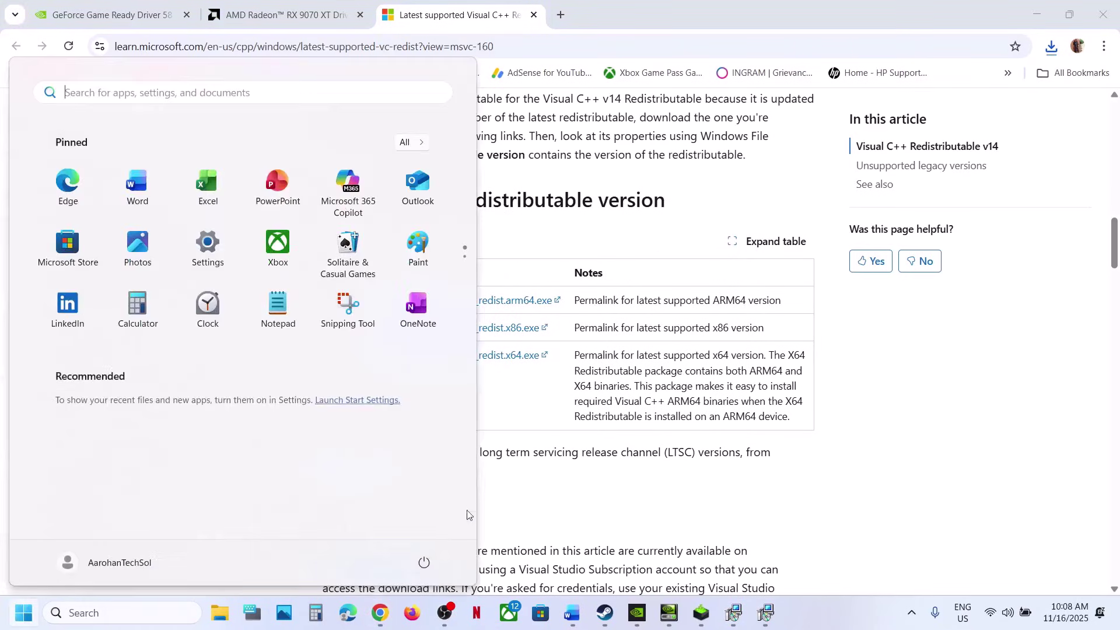
pyautogui.click(425, 563)
# Return to Word to read Step 12 about the power plan, and search Windows for "control" to open Control Panel
pyautogui.click(572, 612)
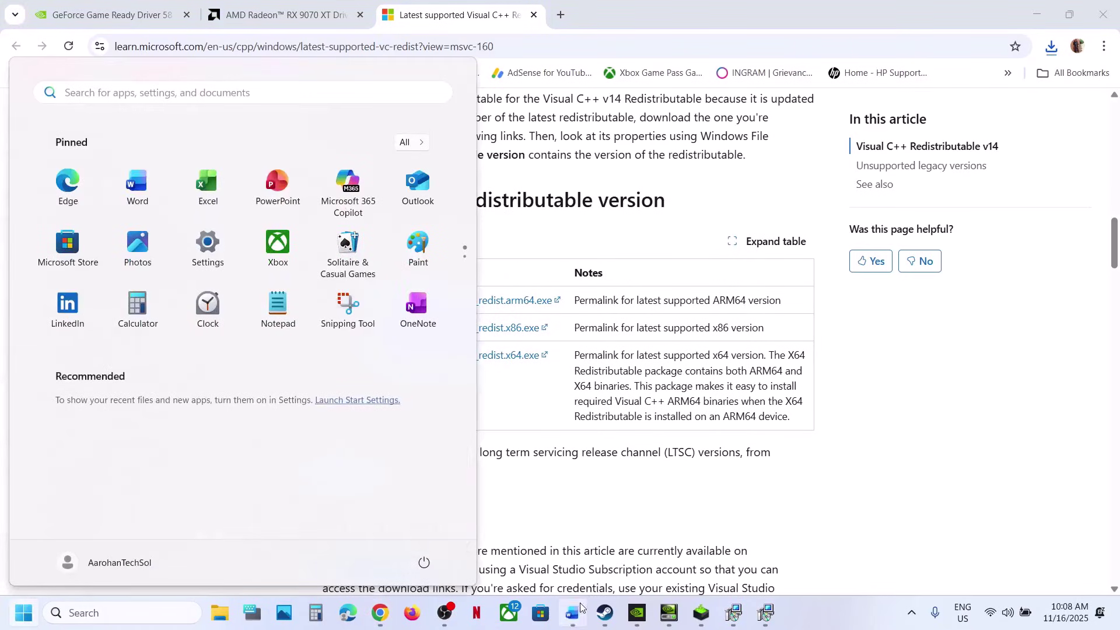
pyautogui.scroll(-5, 488, 403)
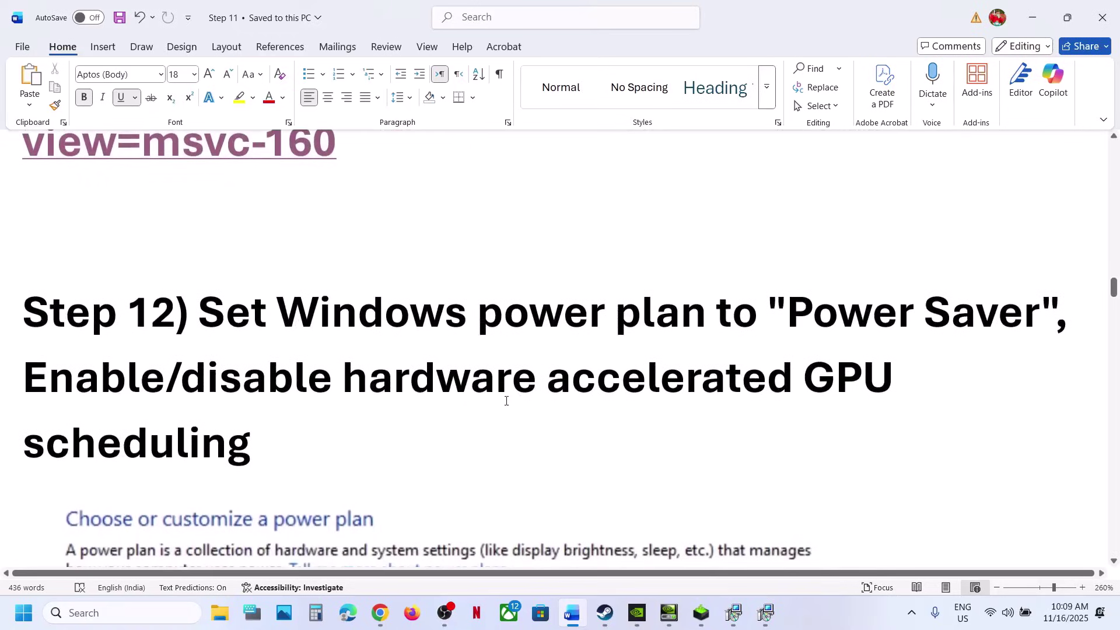
pyautogui.click(99, 620)
pyautogui.write('control')
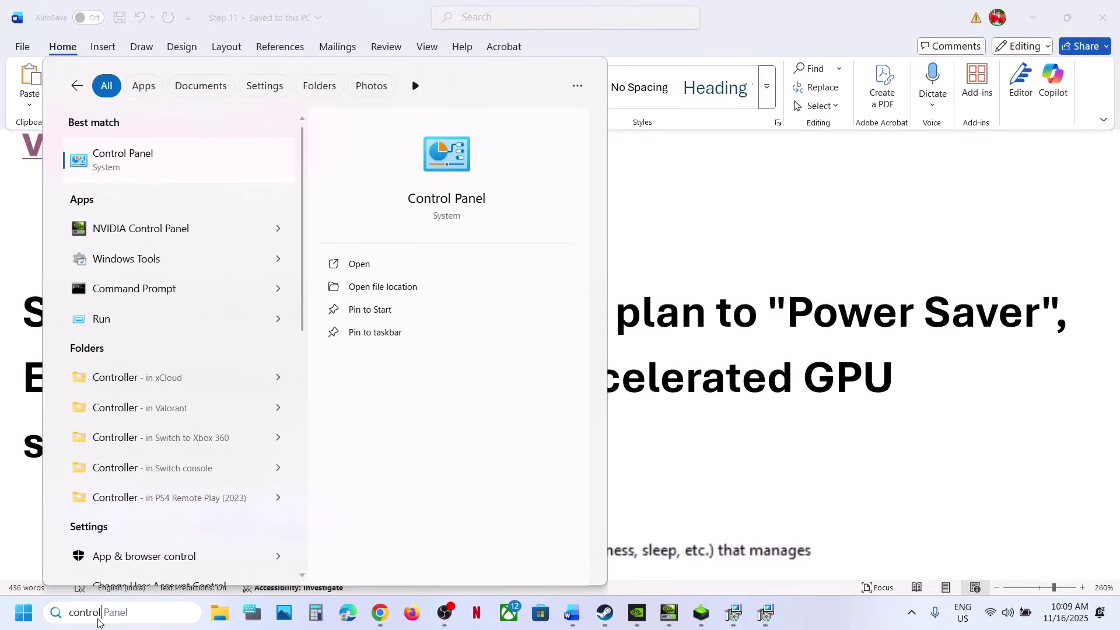
pyautogui.press('Return')
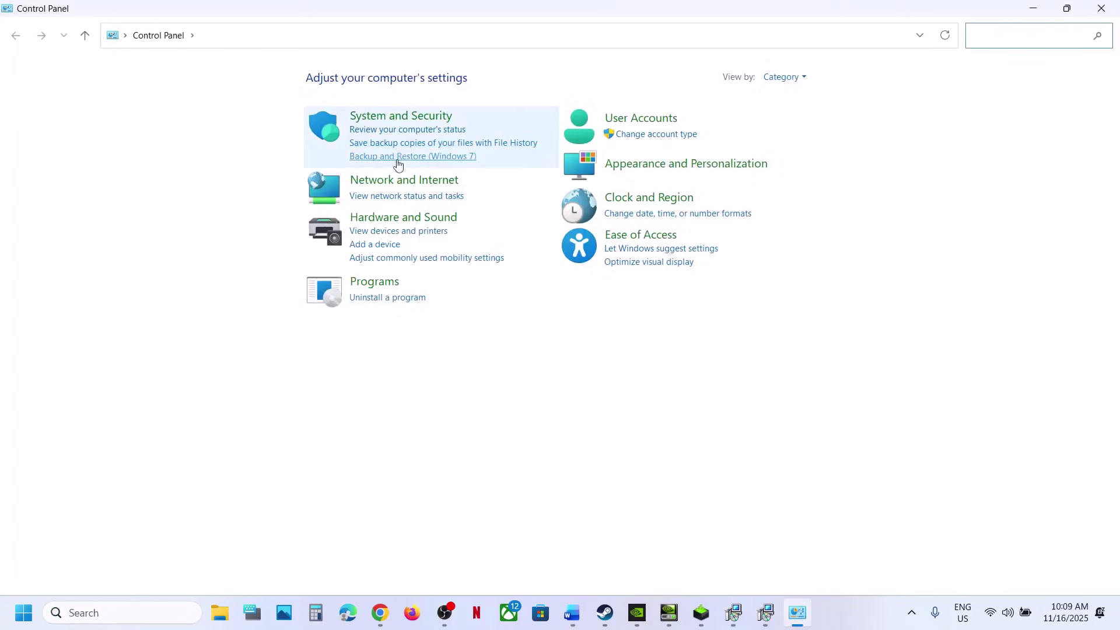
# Open the Power Options under Hardware and Sound to check the available power plans, and close Control Panel
pyautogui.click(400, 217)
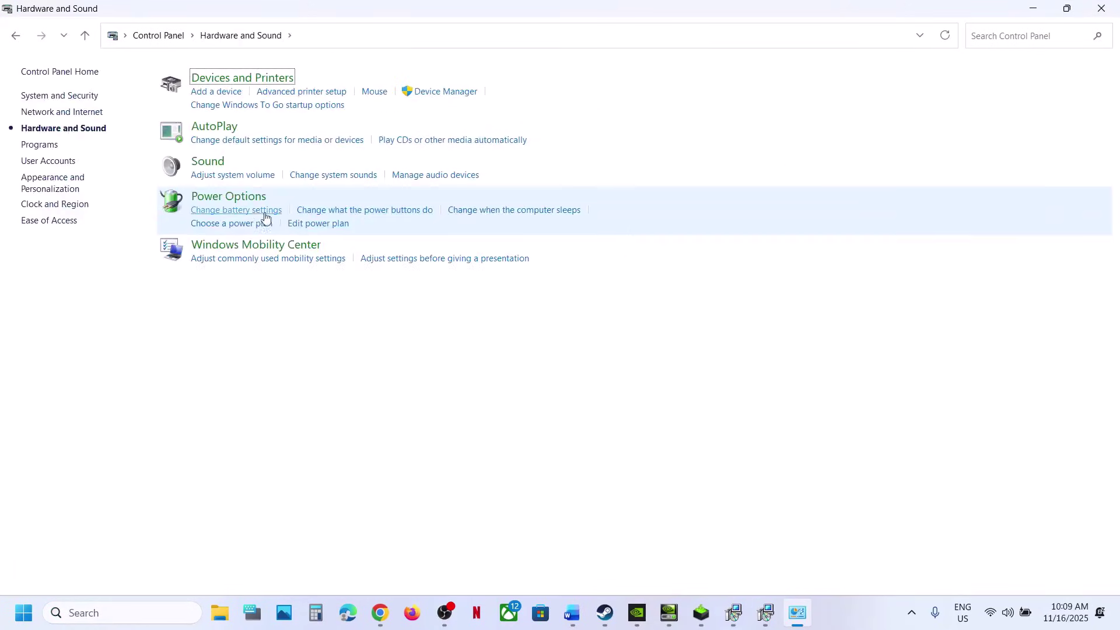
pyautogui.click(231, 199)
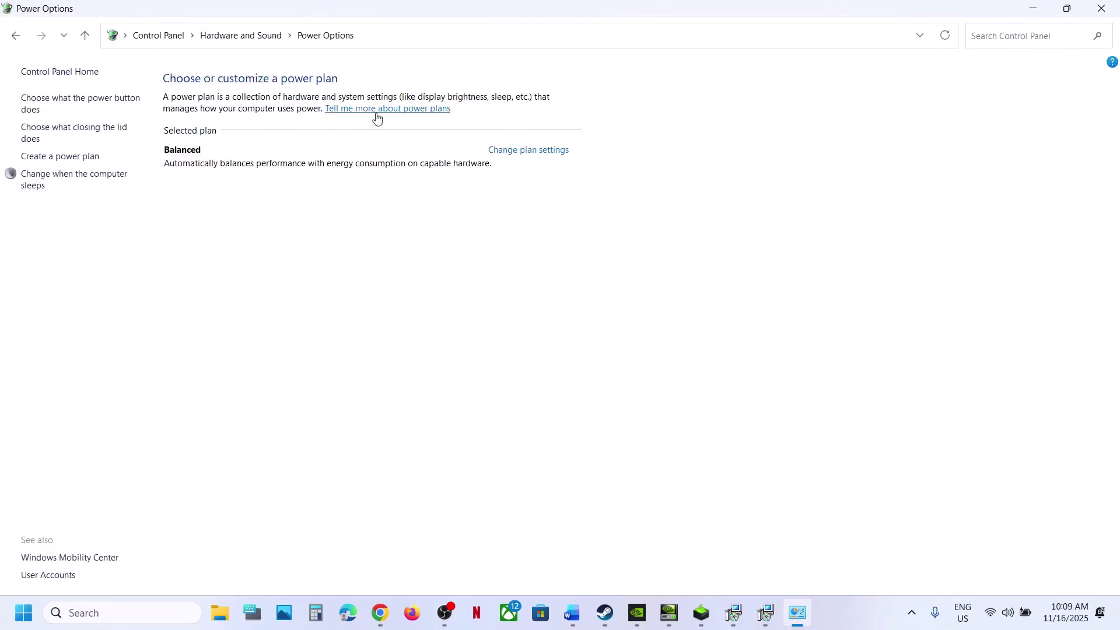
pyautogui.click(1101, 8)
# Review the power plan picture in the Step 12 section and highlight the text about enabling or disabling hardware accelerated GPU scheduling
pyautogui.scroll(-5, 526, 321)
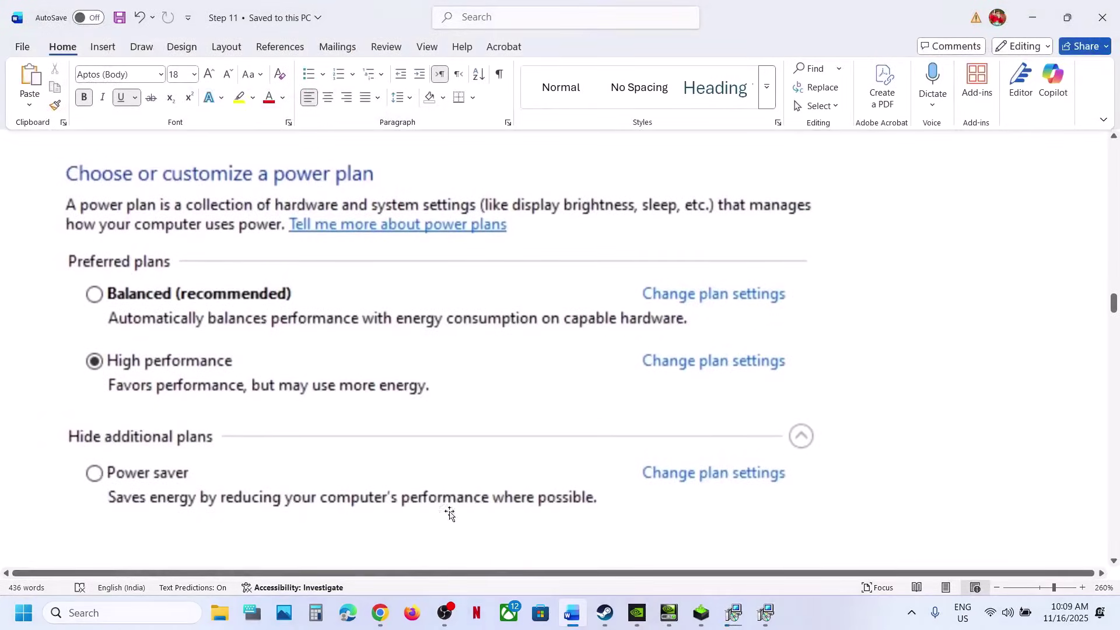
pyautogui.click(605, 612)
pyautogui.click(605, 612)
pyautogui.scroll(3, 525, 274)
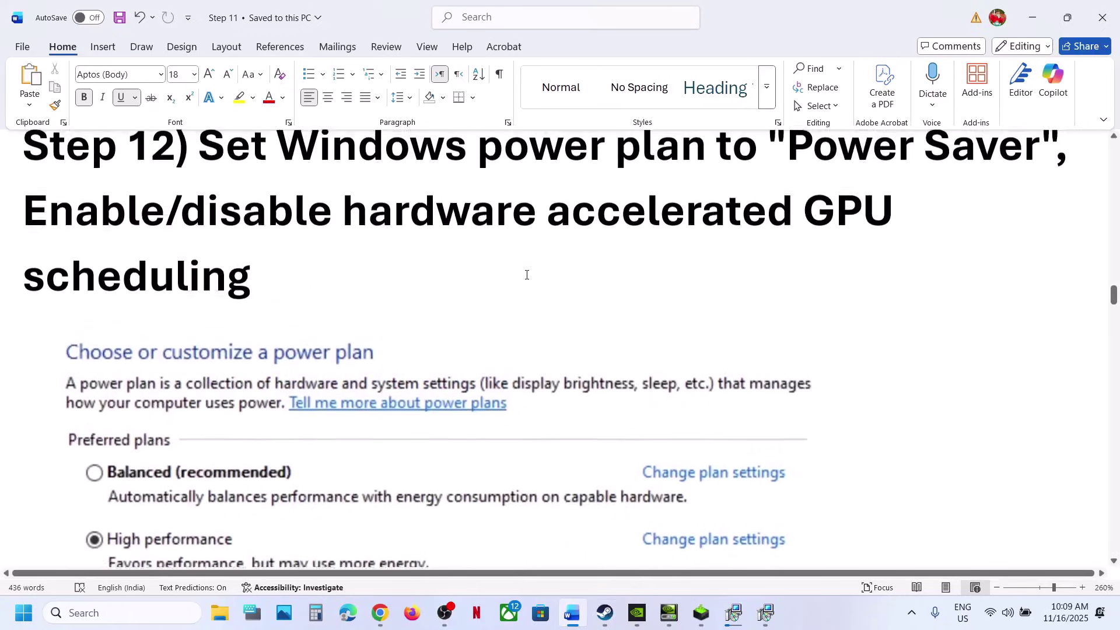
pyautogui.scroll(1, 408, 286)
pyautogui.moveTo(81, 268); pyautogui.dragTo(310, 316)
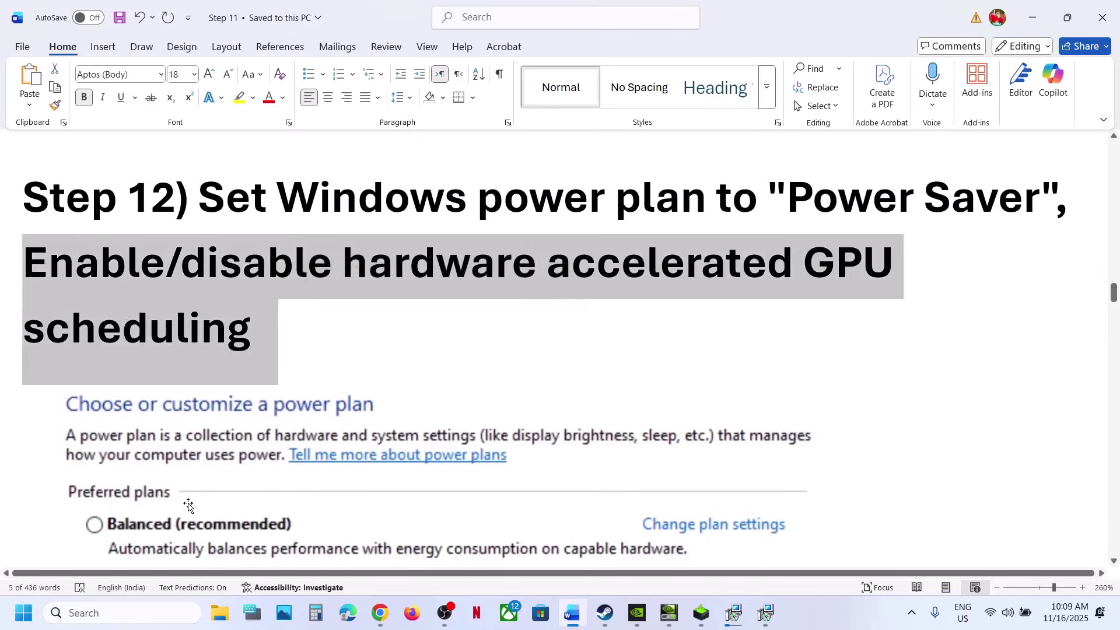
# Search Windows for the graphics settings, open them and expand the advanced graphics settings
pyautogui.click(129, 615)
pyautogui.write('grap')
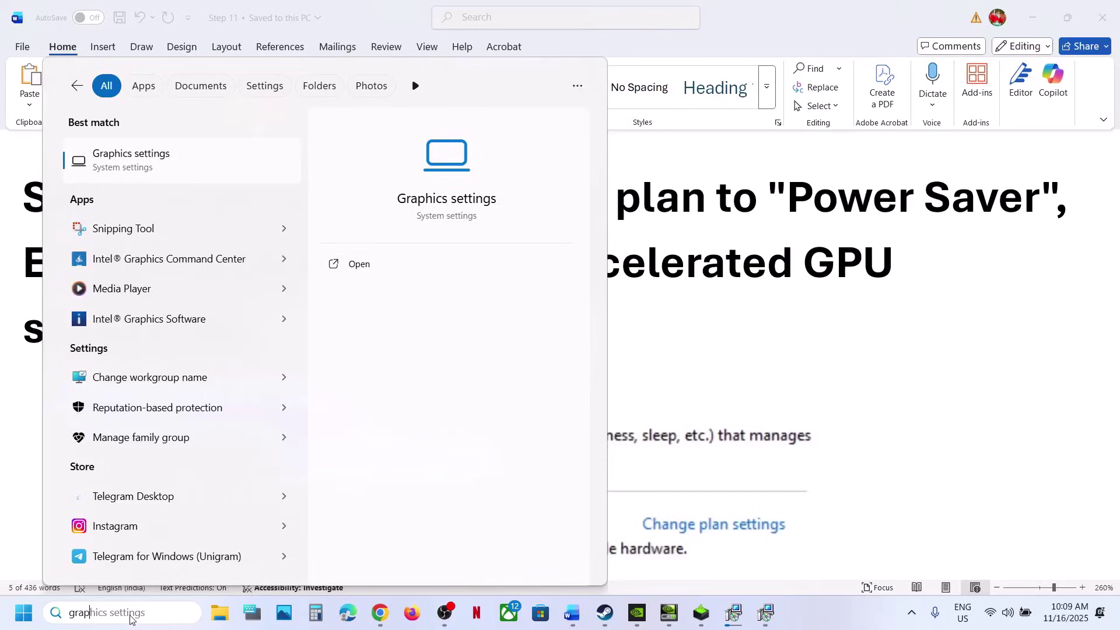
pyautogui.write('hics')
pyautogui.press('Return')
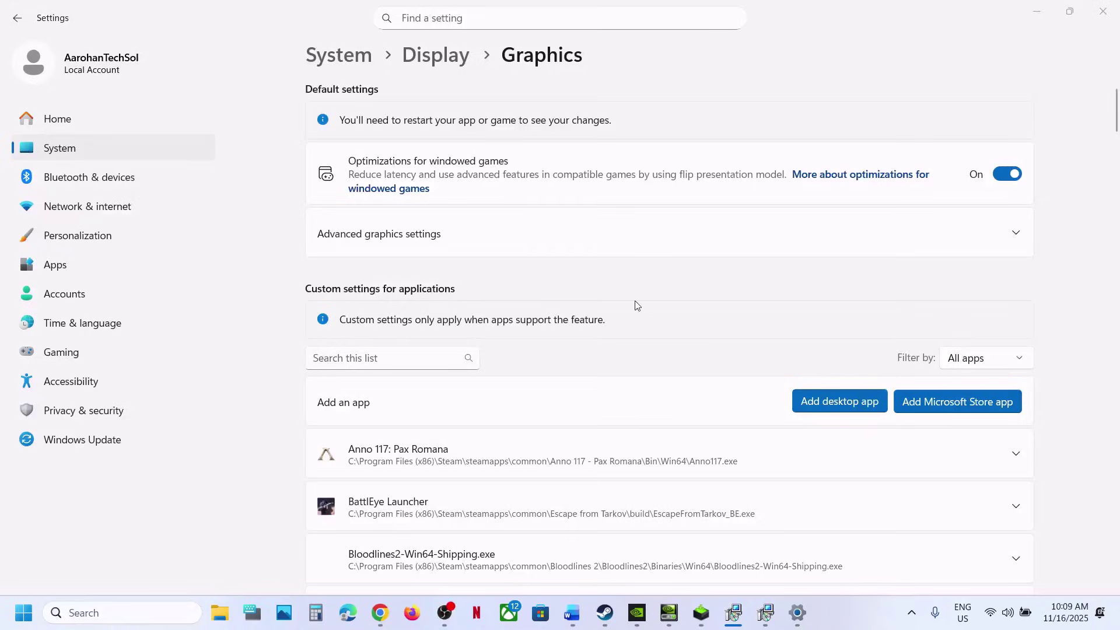
pyautogui.click(380, 236)
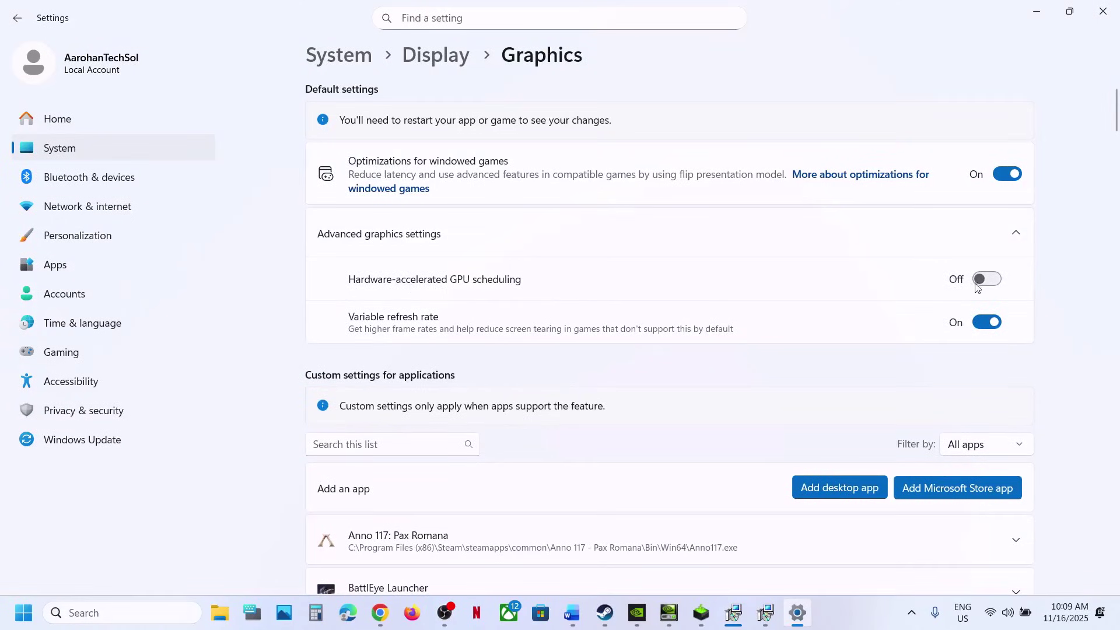
# Switch hardware-accelerated GPU scheduling on and back off, checking Steam in between
pyautogui.click(991, 284)
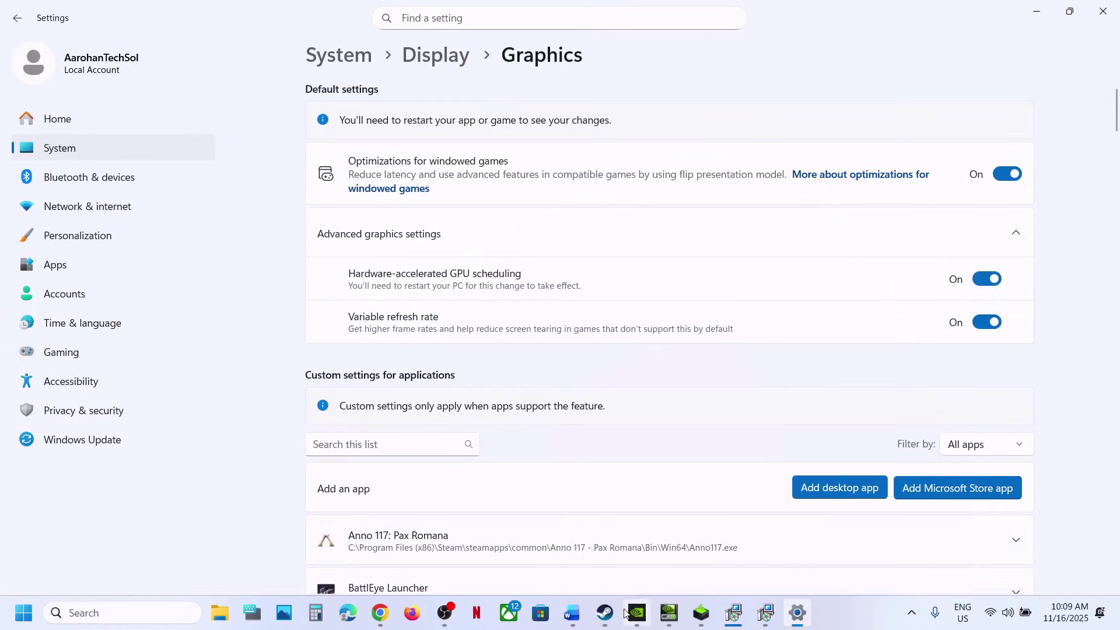
pyautogui.click(605, 613)
pyautogui.click(605, 613)
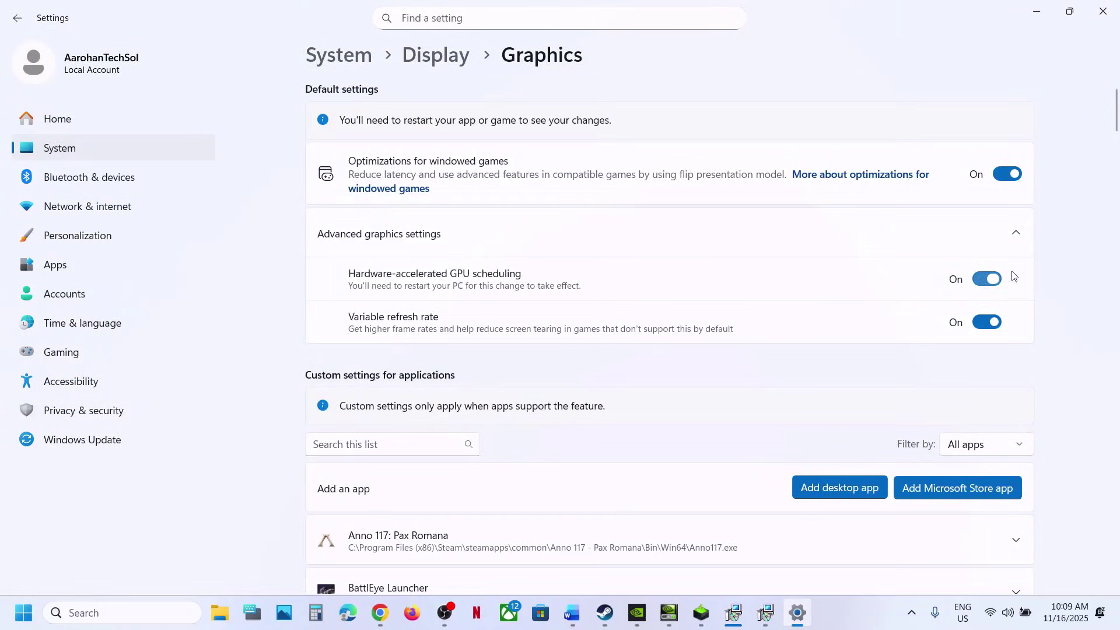
pyautogui.click(607, 612)
pyautogui.click(613, 609)
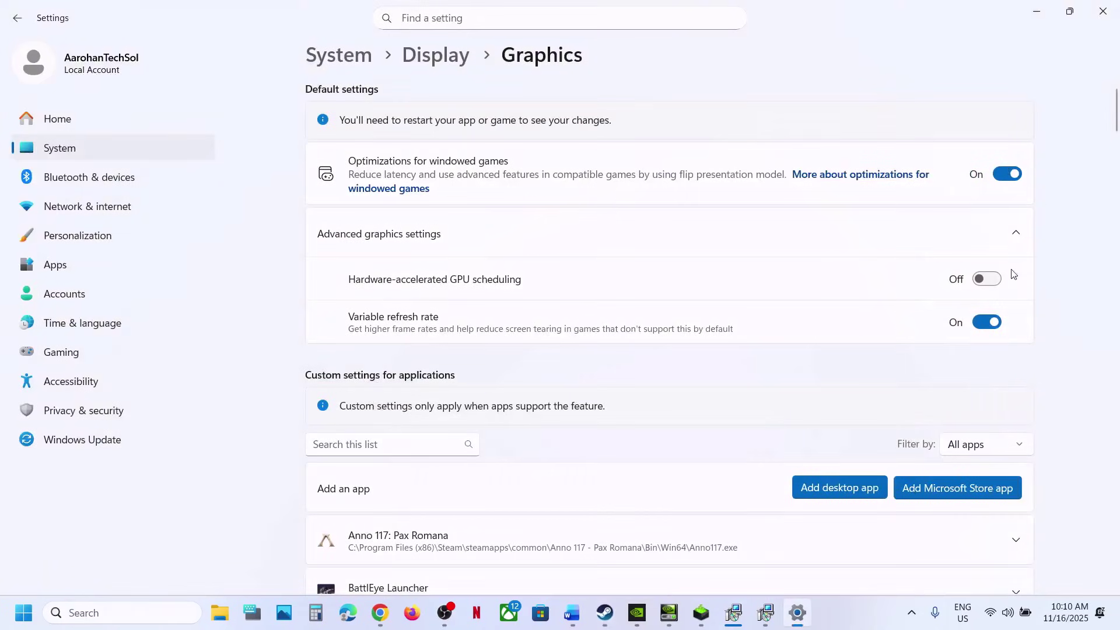
# Return to the Word document, go to Step 13 and highlight the words "onboard graphics"
pyautogui.click(572, 612)
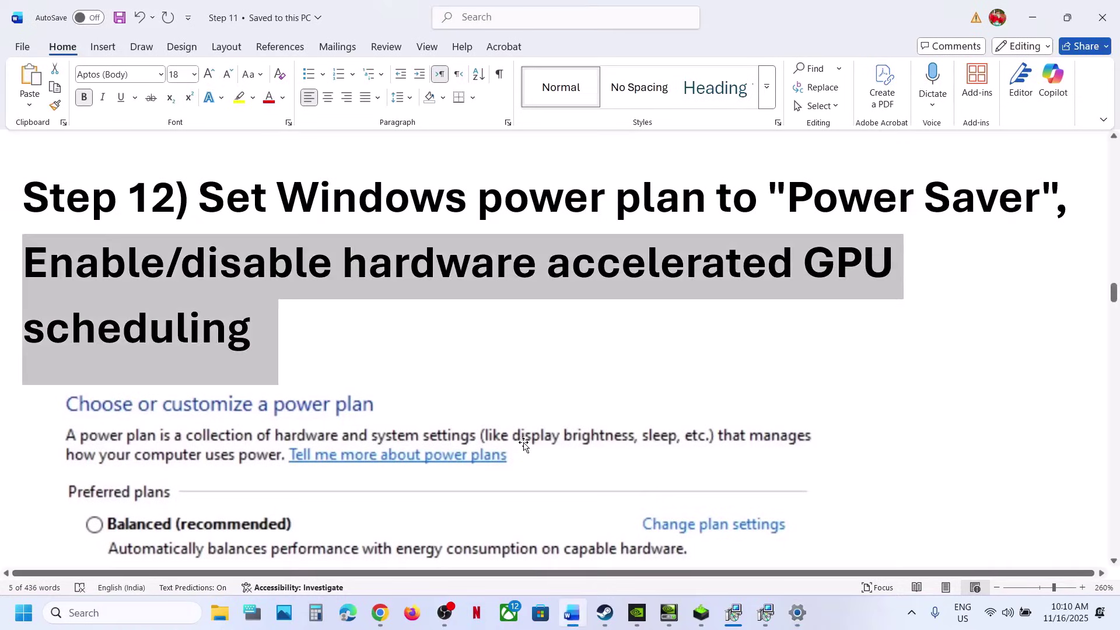
pyautogui.scroll(-15, 524, 445)
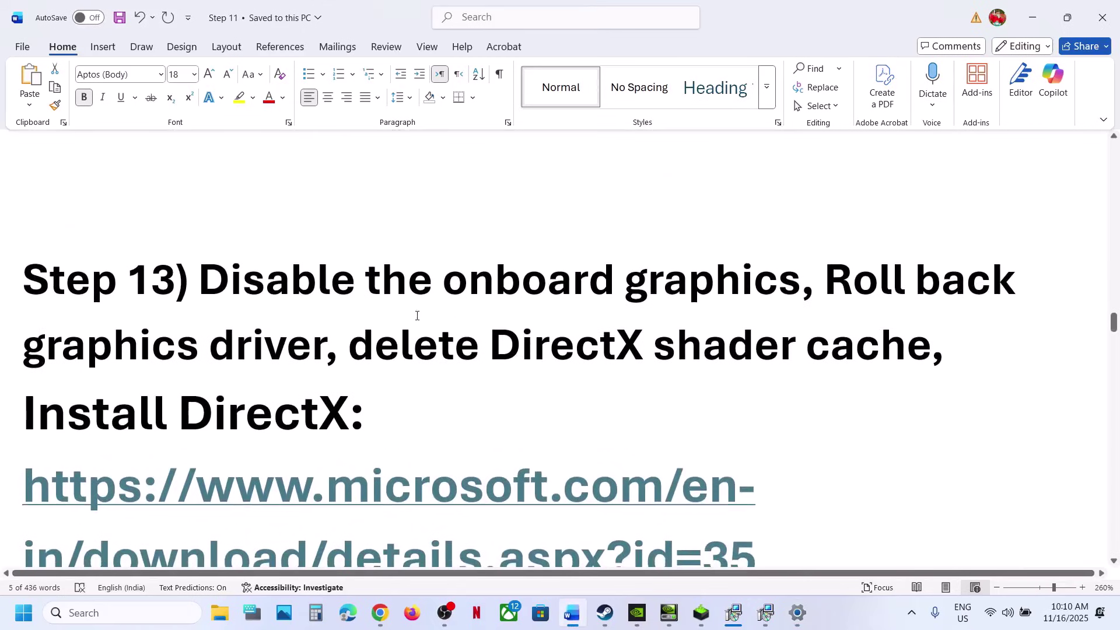
pyautogui.moveTo(502, 290); pyautogui.dragTo(802, 290)
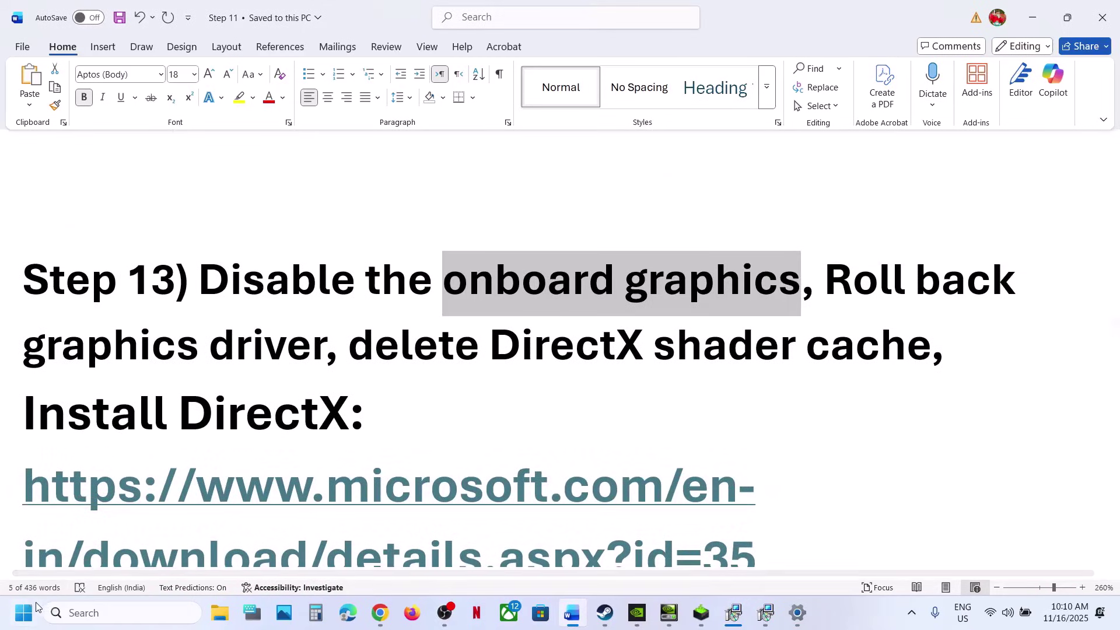
# Open Device Manager, expand the display adapters and select the Intel(R) Iris(R) Xe Graphics adapter
pyautogui.rightClick(29, 611)
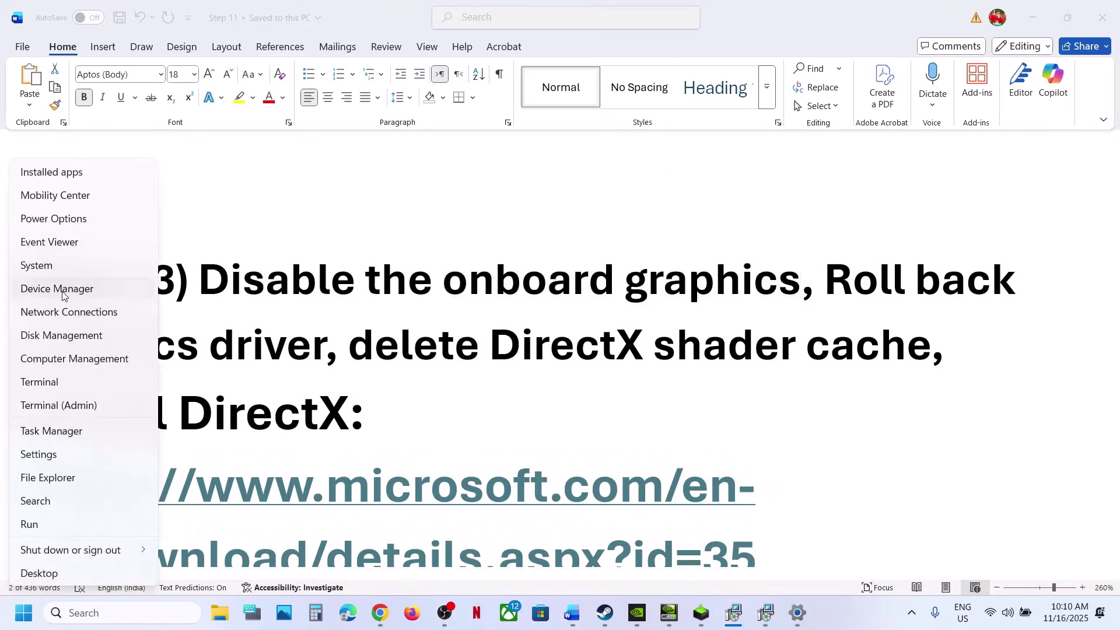
pyautogui.click(64, 295)
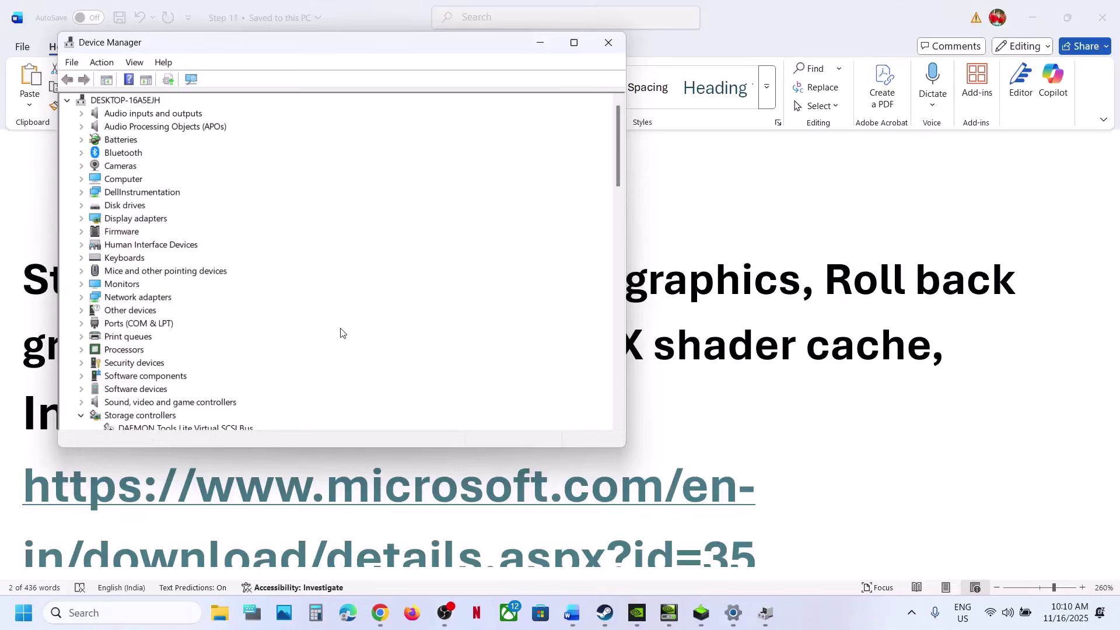
pyautogui.click(82, 220)
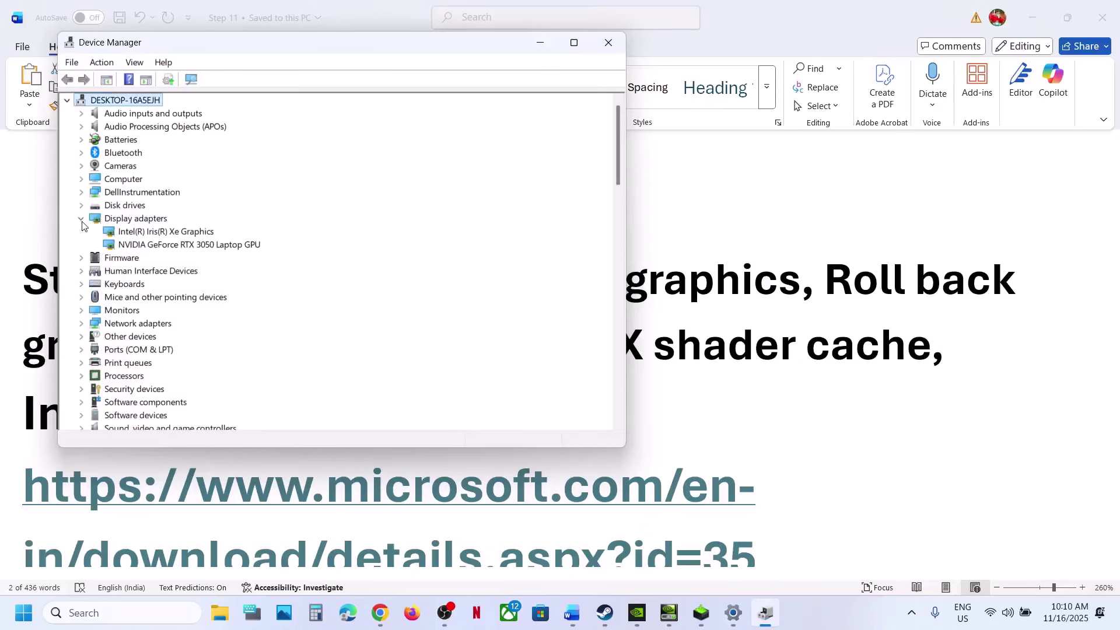
pyautogui.click(164, 233)
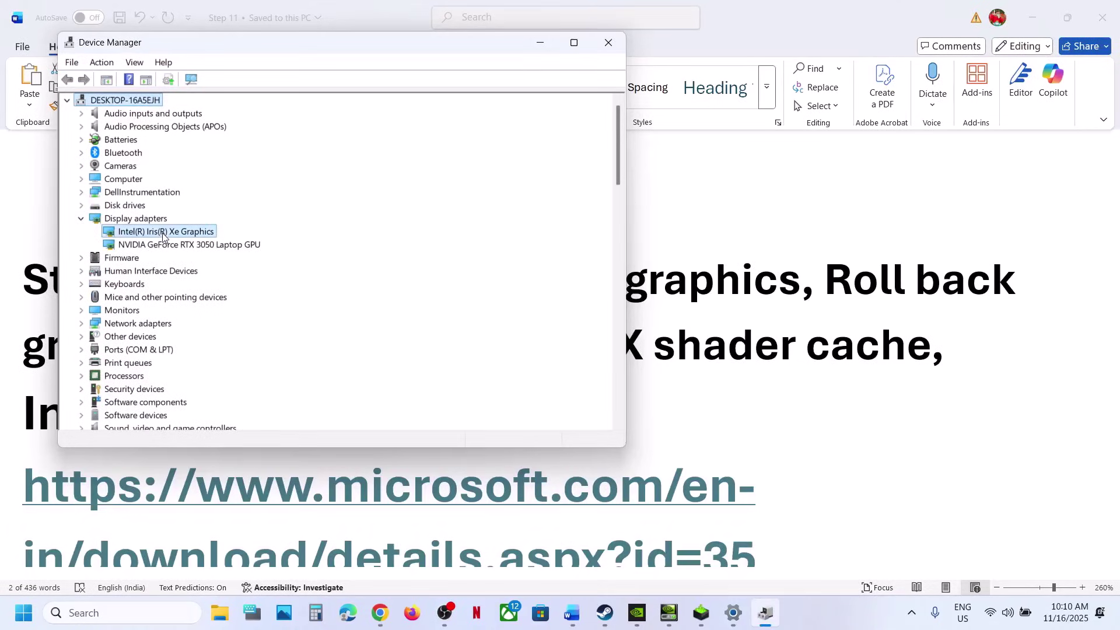
pyautogui.click(164, 246)
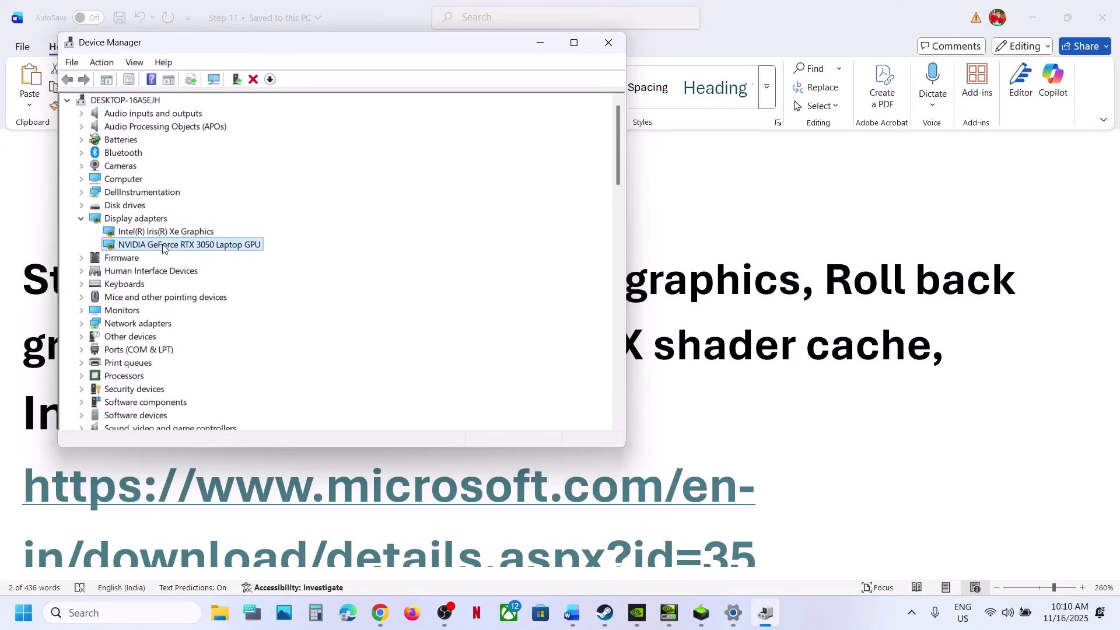
pyautogui.click(152, 233)
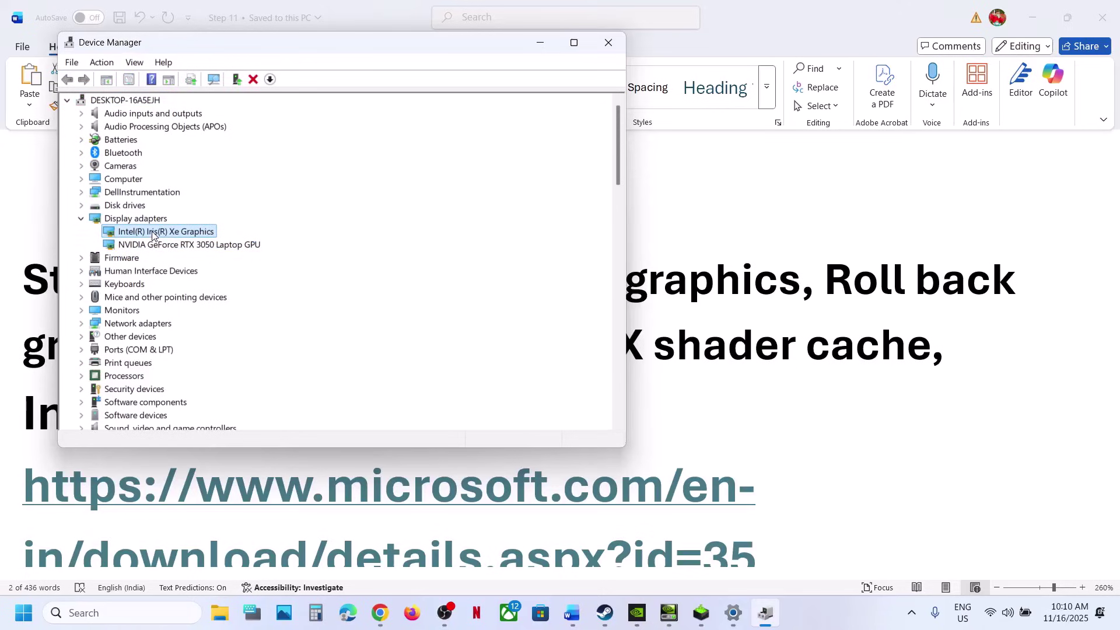
# Show the actions available for the Intel graphics adapter, including Disable device, check Steam, and close Device Manager without applying any
pyautogui.rightClick(152, 235)
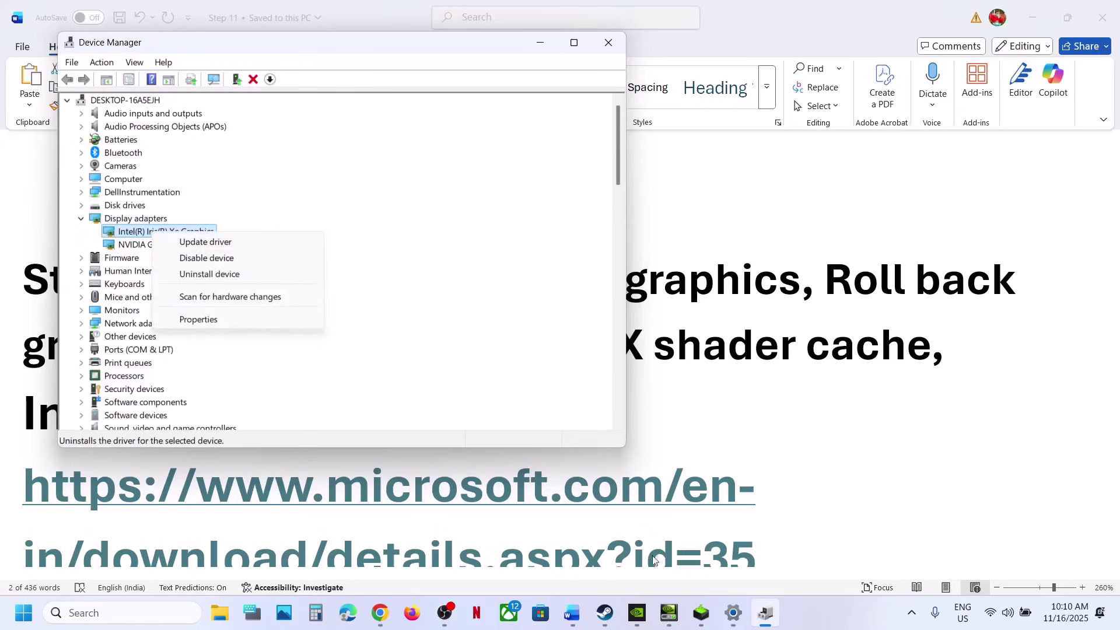
pyautogui.click(606, 620)
pyautogui.click(606, 620)
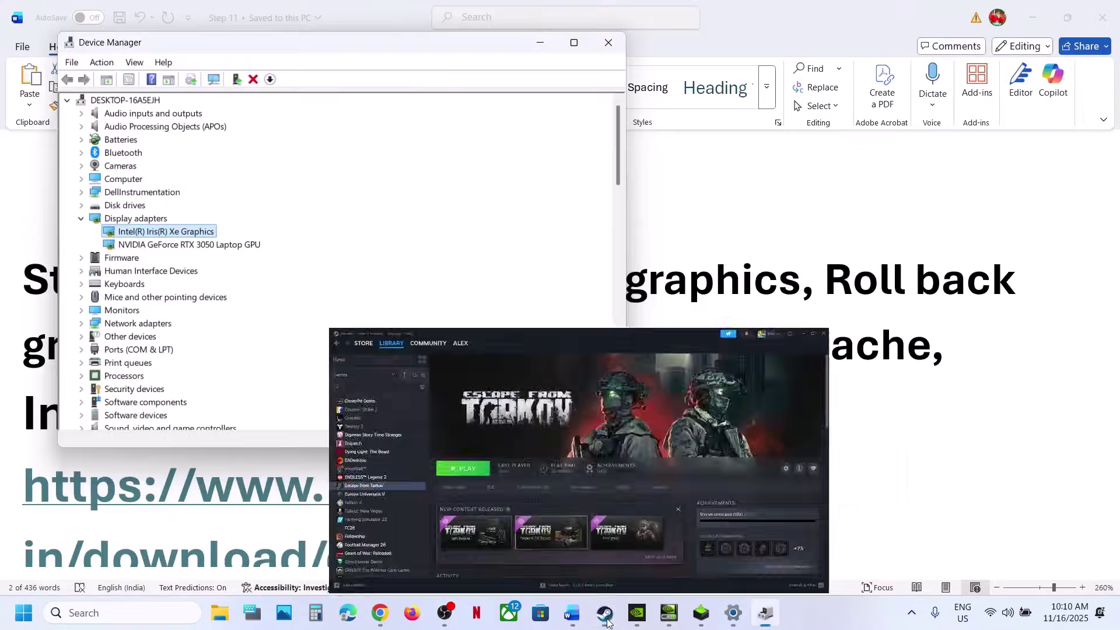
pyautogui.rightClick(177, 234)
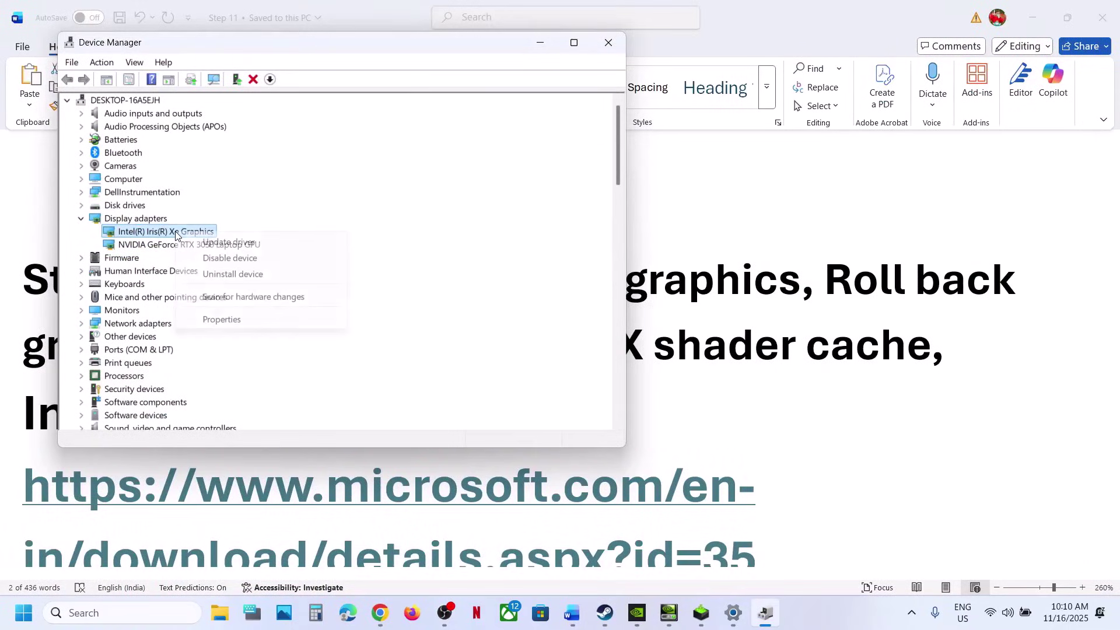
pyautogui.click(450, 228)
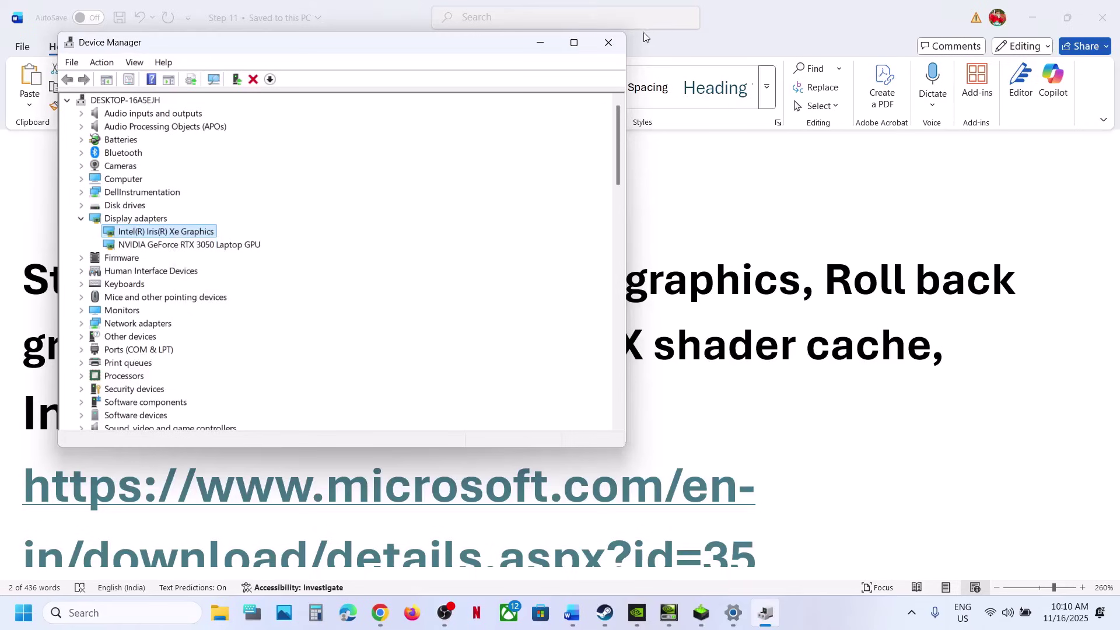
pyautogui.click(609, 42)
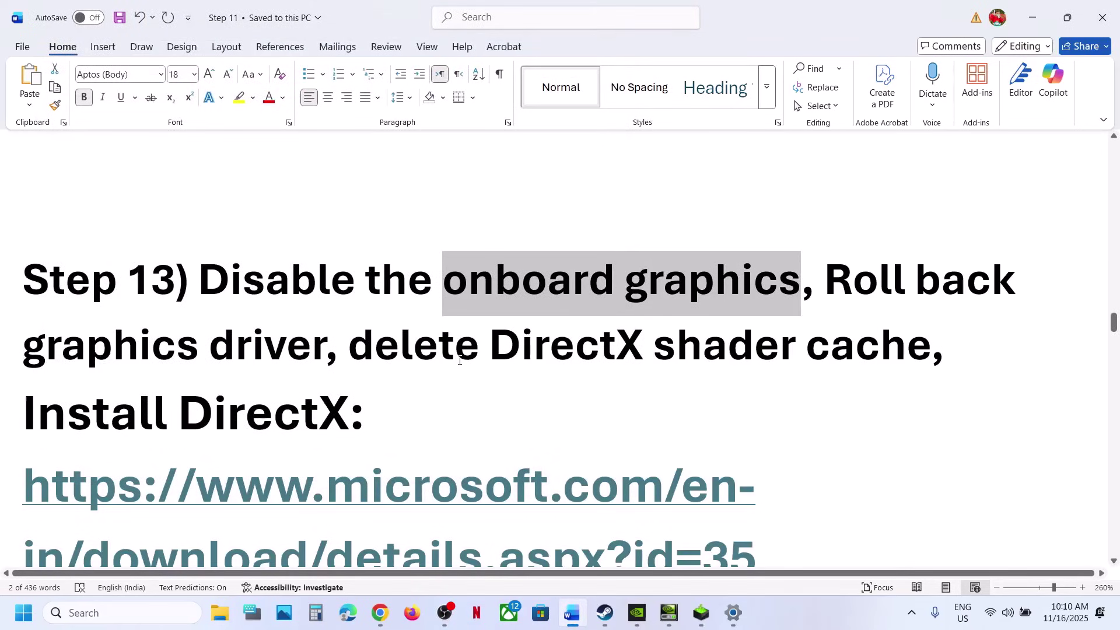
# Highlight the graphics driver rollback text in Step 13 and bring up the NVIDIA GeForce Game Ready Driver page in Chrome
pyautogui.moveTo(460, 360); pyautogui.dragTo(729, 346)
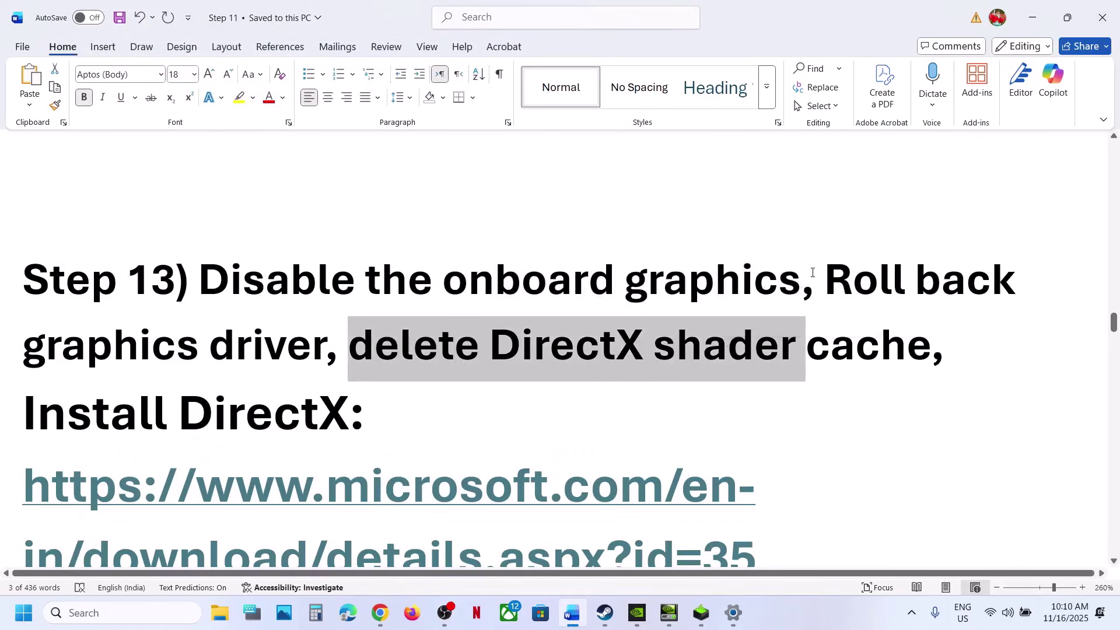
pyautogui.moveTo(803, 279); pyautogui.dragTo(325, 350)
pyautogui.click(380, 613)
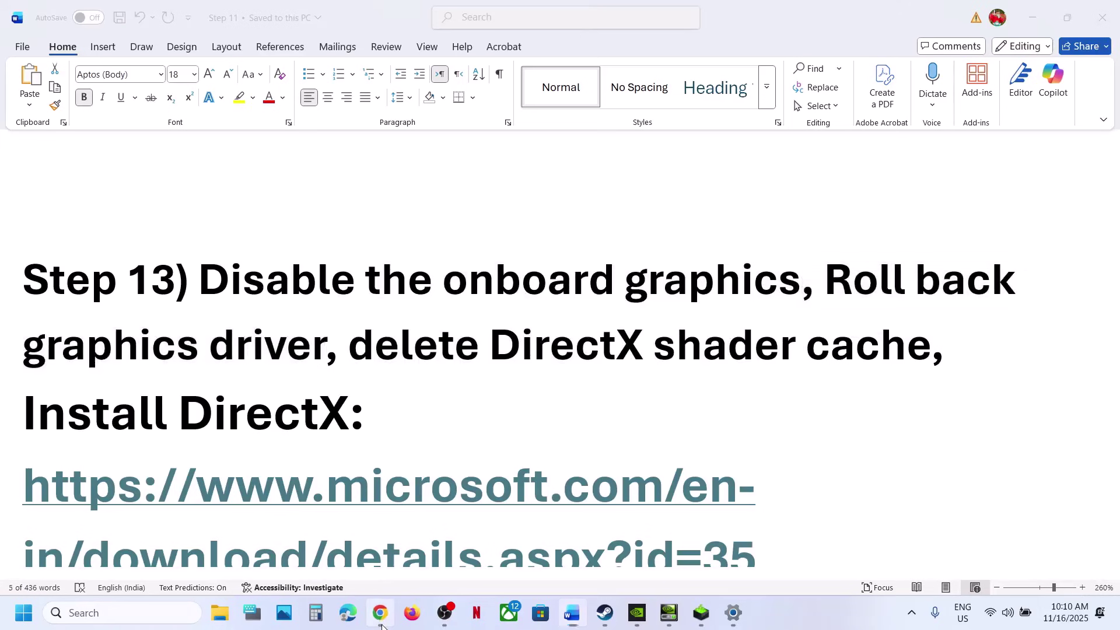
pyautogui.click(98, 13)
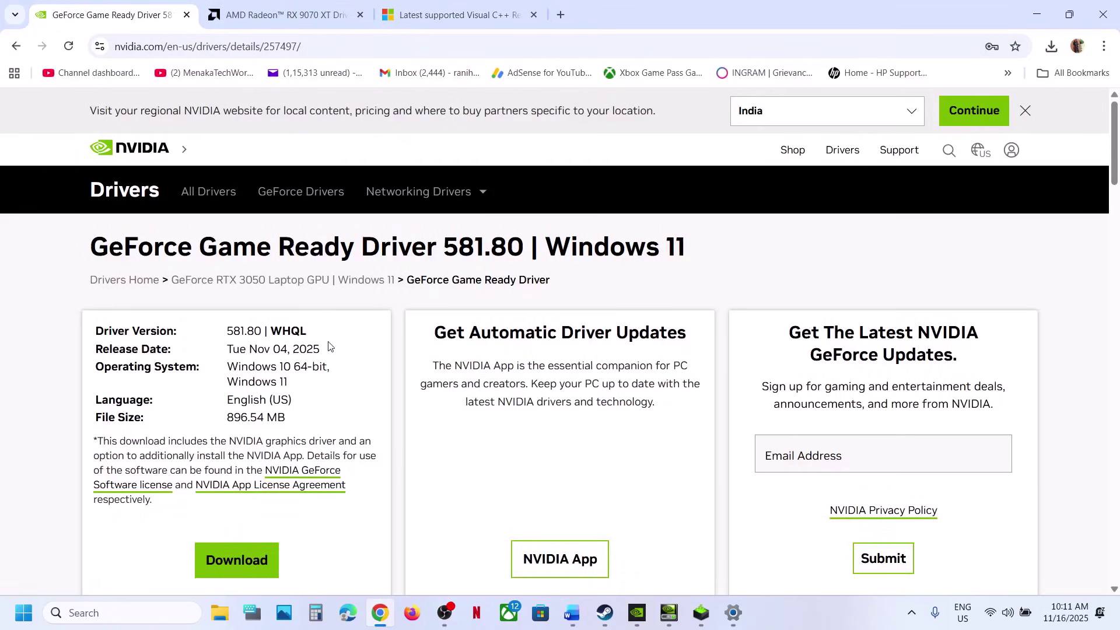
pyautogui.scroll(-1, 331, 347)
pyautogui.scroll(1, 331, 347)
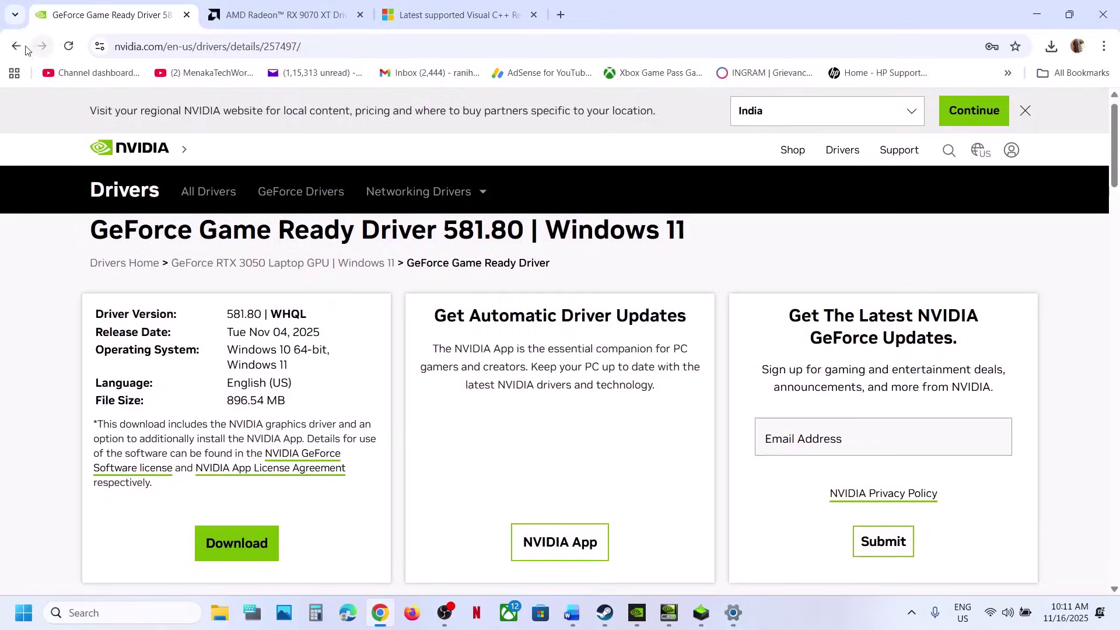
# Return to the NVIDIA driver results, list the older driver versions and highlight Game Ready Driver entries such as 581.42
pyautogui.click(16, 46)
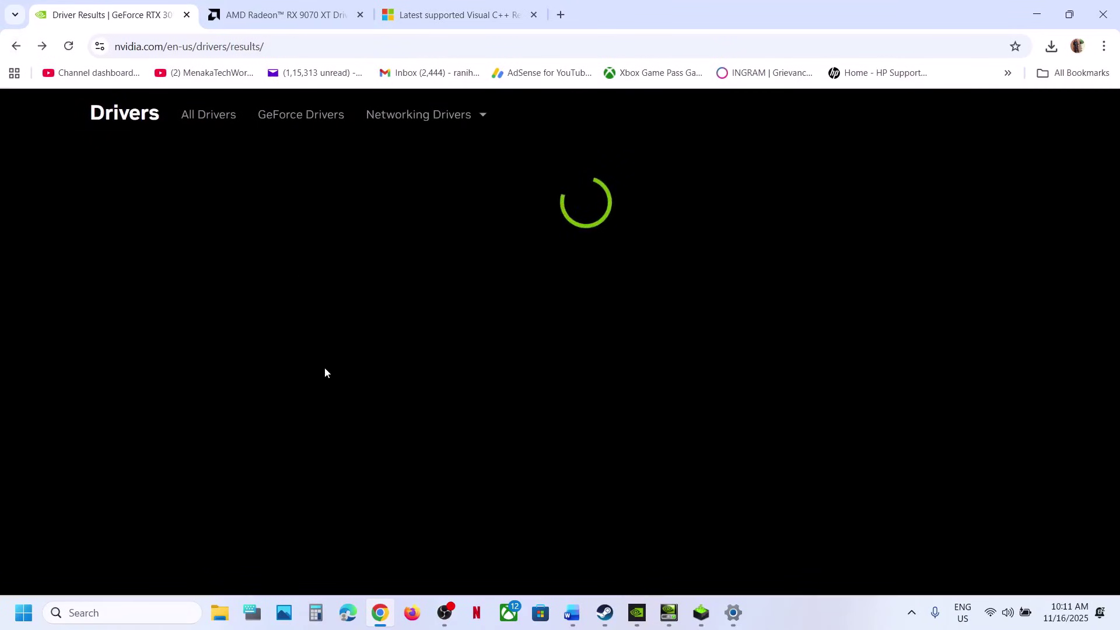
pyautogui.scroll(-1, 326, 368)
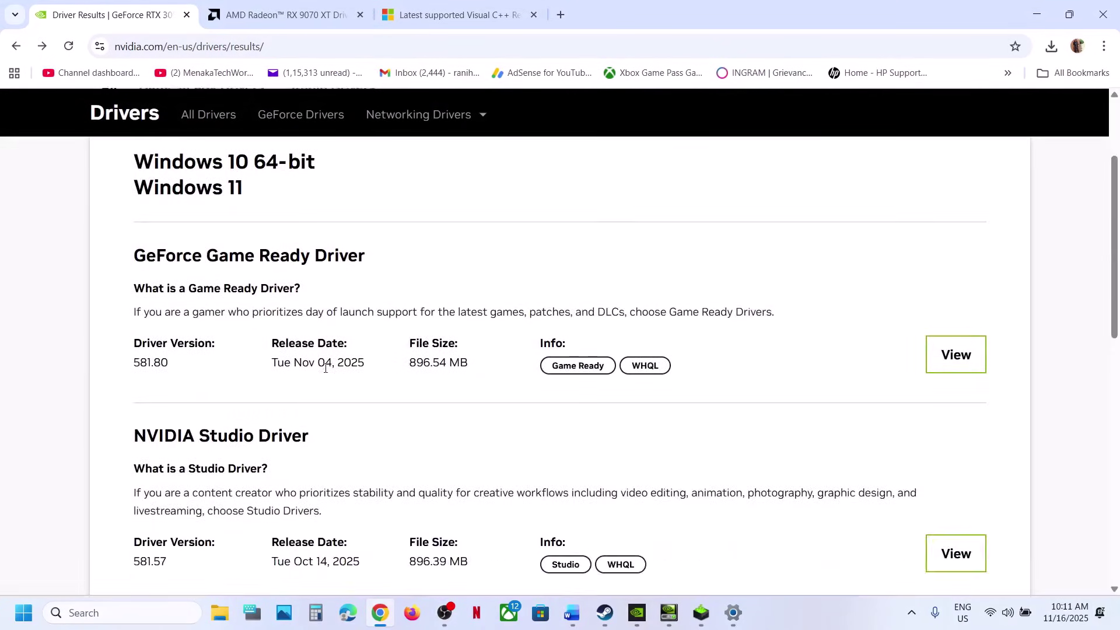
pyautogui.scroll(-4, 326, 368)
pyautogui.click(229, 433)
pyautogui.scroll(-4, 253, 374)
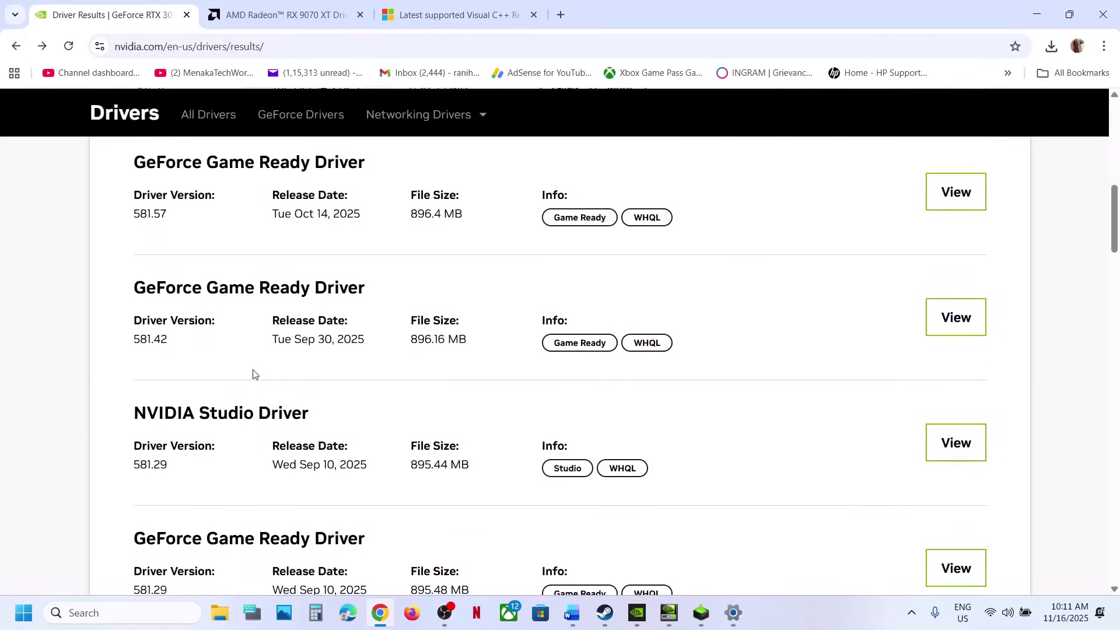
pyautogui.moveTo(142, 212); pyautogui.dragTo(211, 230)
pyautogui.moveTo(141, 338); pyautogui.dragTo(333, 321)
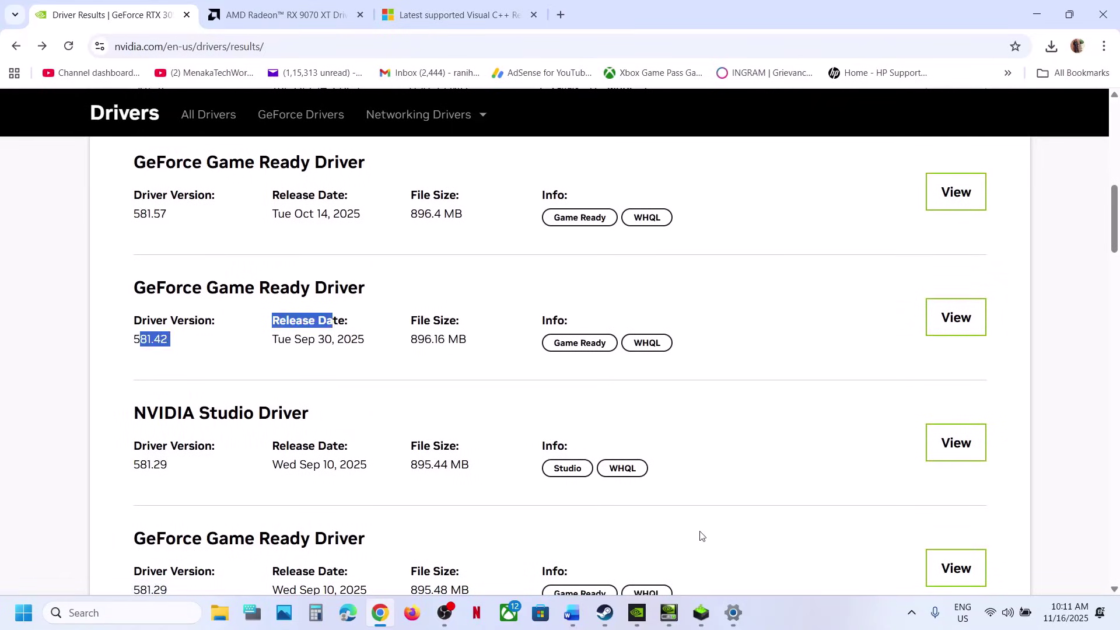
# Bring up the NVIDIA Installer's custom installation options and show the Windows power choices for restarting the PC
pyautogui.click(694, 618)
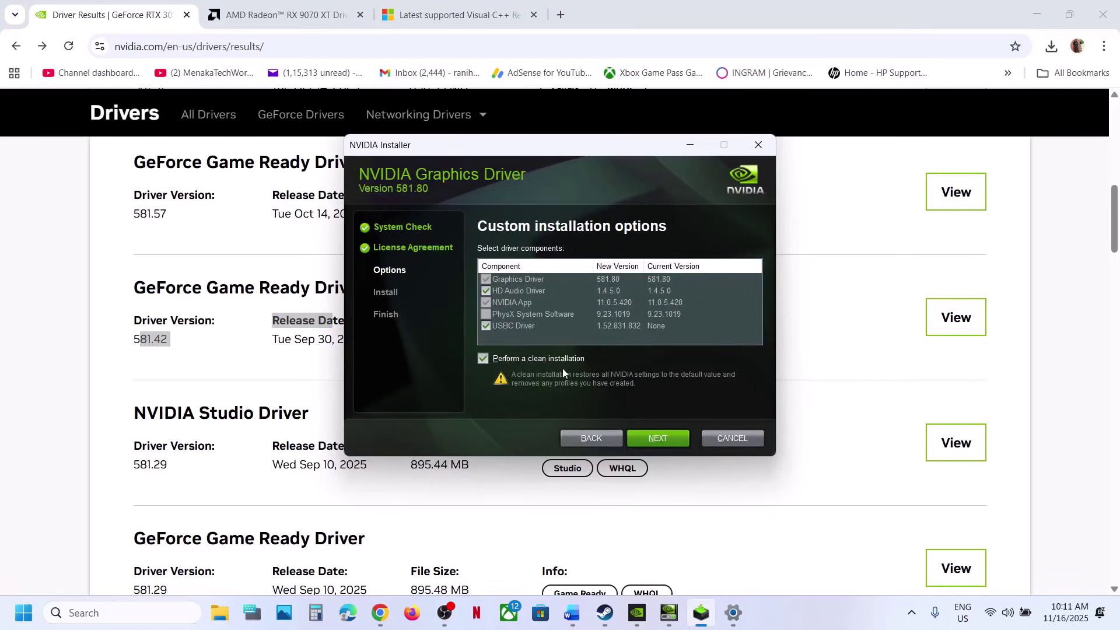
pyautogui.click(26, 613)
pyautogui.click(424, 562)
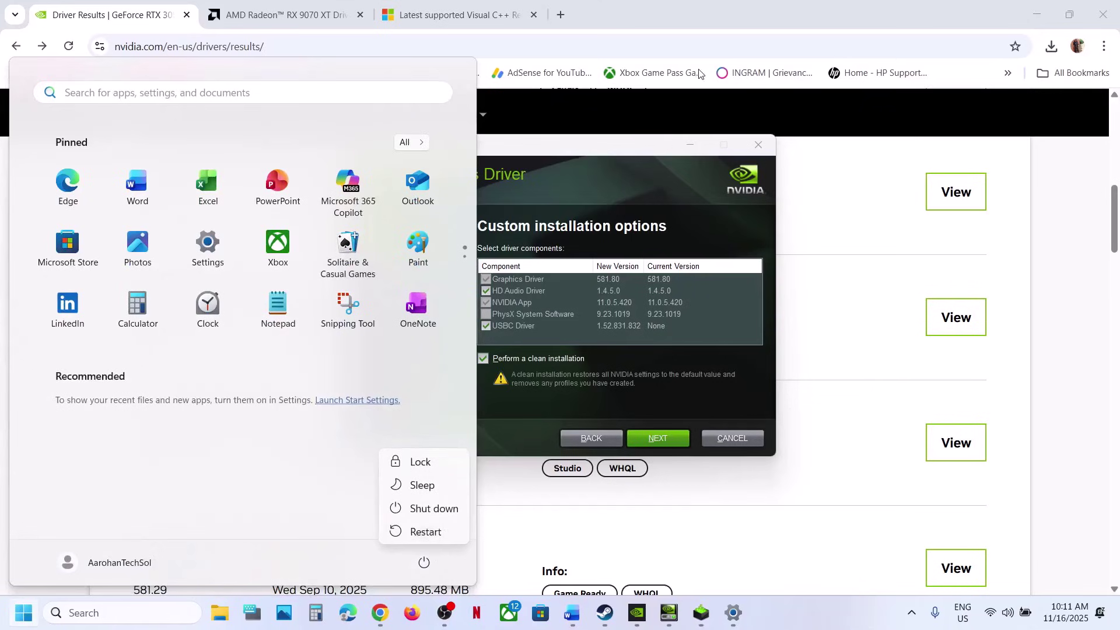
# List the previous Windows 11 64-bit driver versions for the AMD Radeon RX 9070 XT and highlight Adrenalin 25.10.2 and 25.9.2
pyautogui.press('Escape')
pyautogui.click(272, 20)
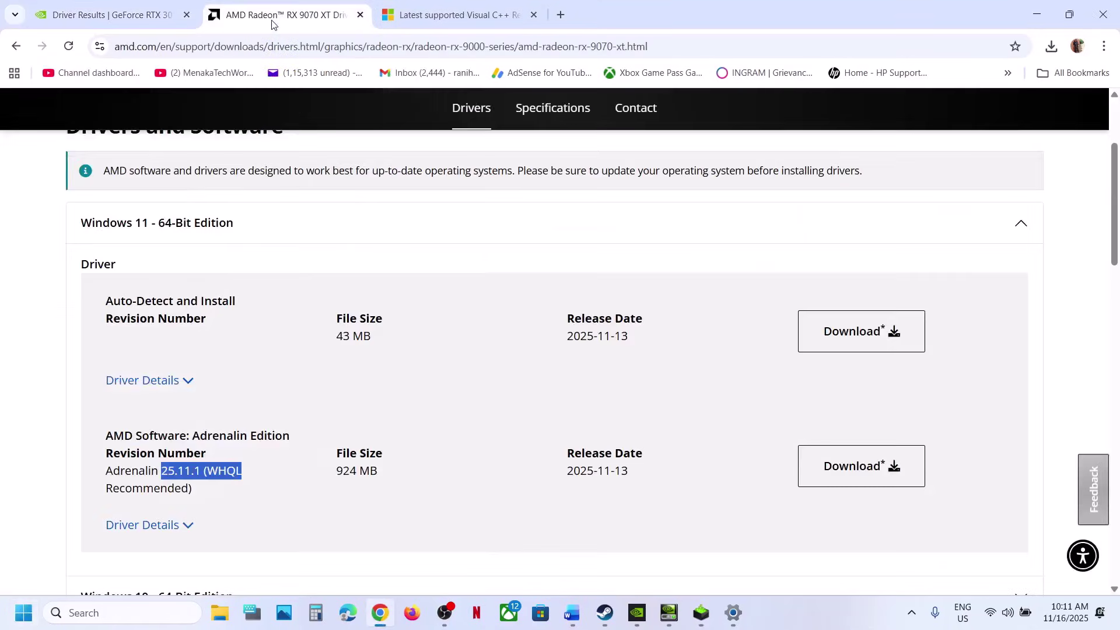
pyautogui.scroll(-5, 276, 366)
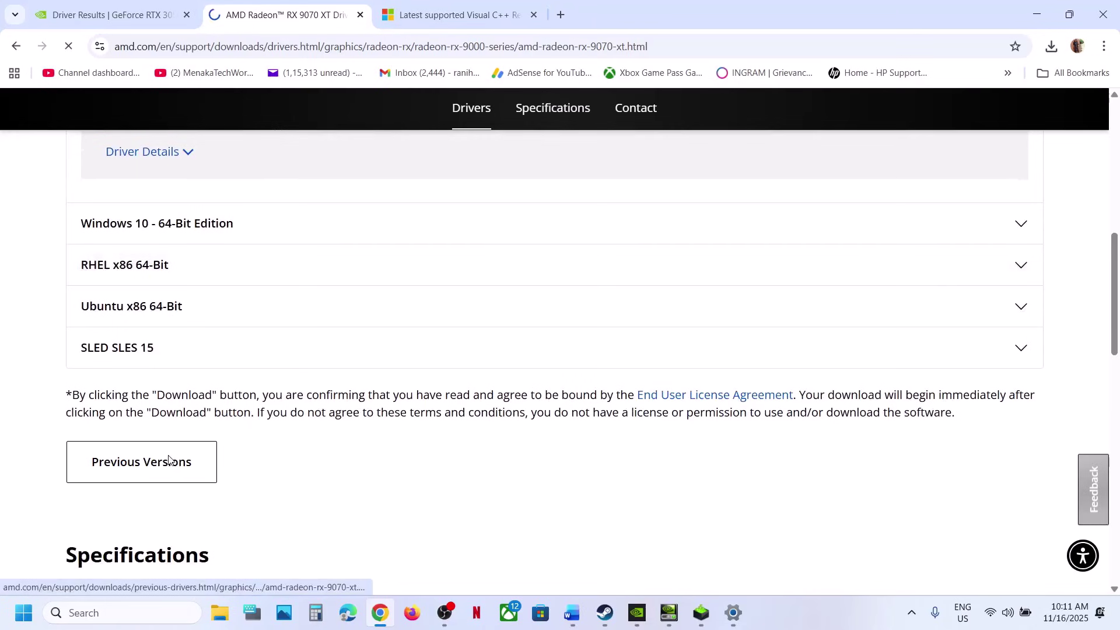
pyautogui.scroll(-1, 187, 280)
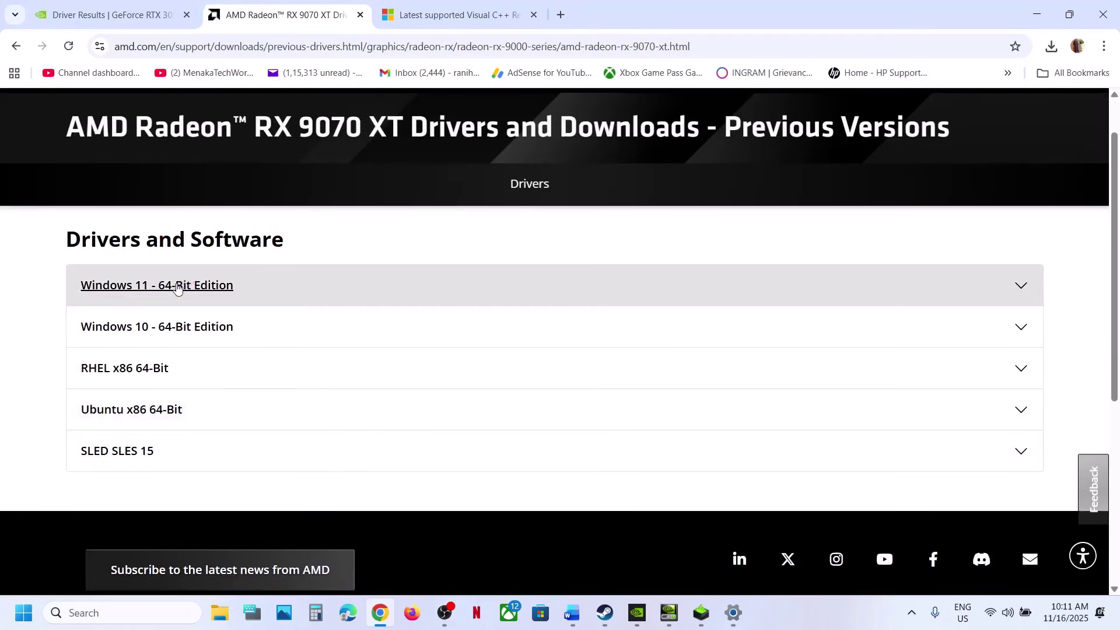
pyautogui.click(178, 289)
pyautogui.moveTo(162, 399); pyautogui.dragTo(210, 400)
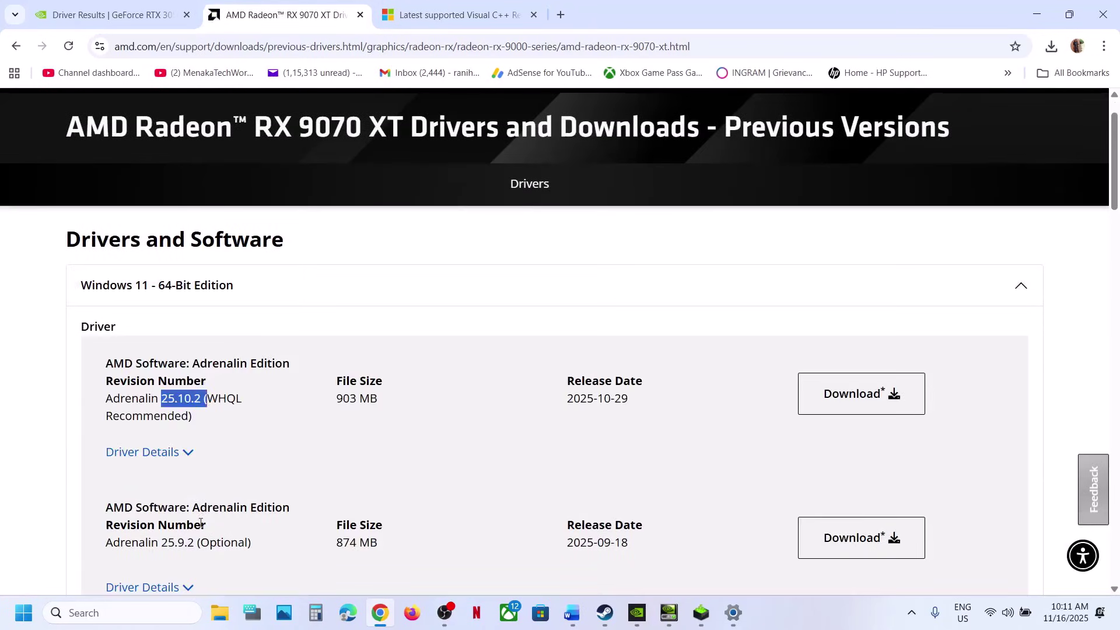
pyautogui.moveTo(164, 544); pyautogui.dragTo(199, 545)
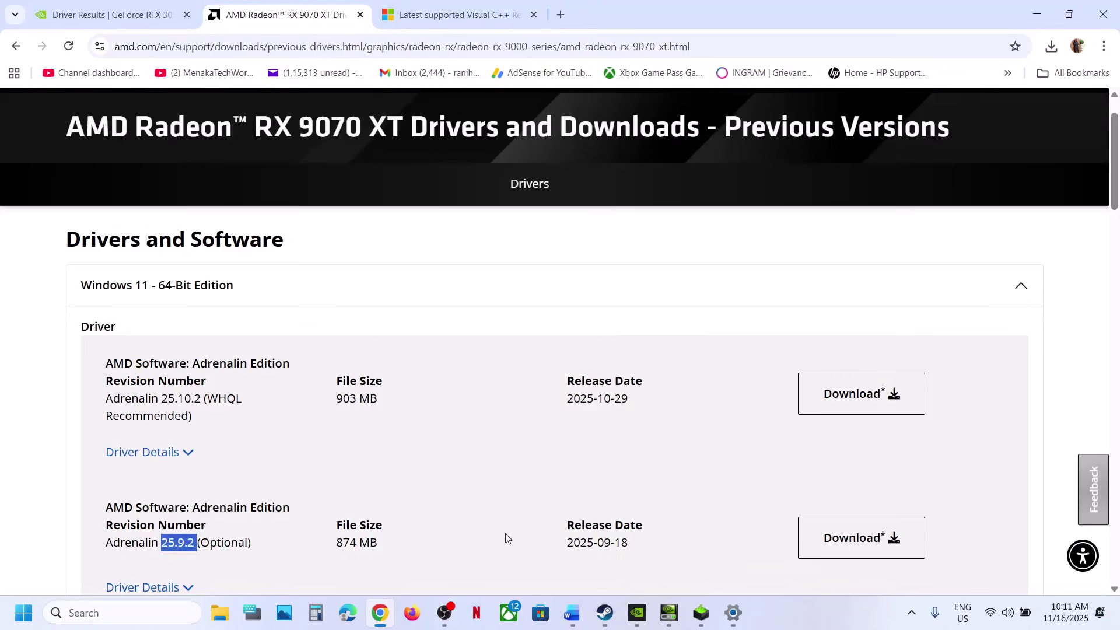
# Highlight the DirectX shader cache text in Word's Step 13 and permanently delete the selected C: files, including DirectX Shader Cache, with Disk Cleanup
pyautogui.click(572, 613)
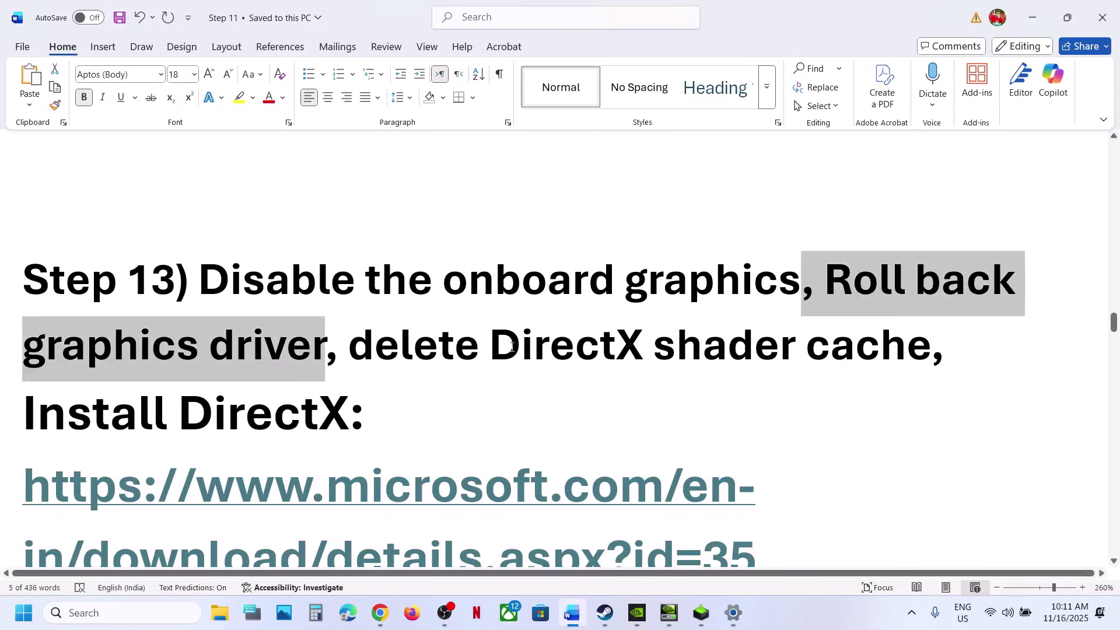
pyautogui.moveTo(438, 355); pyautogui.dragTo(793, 350)
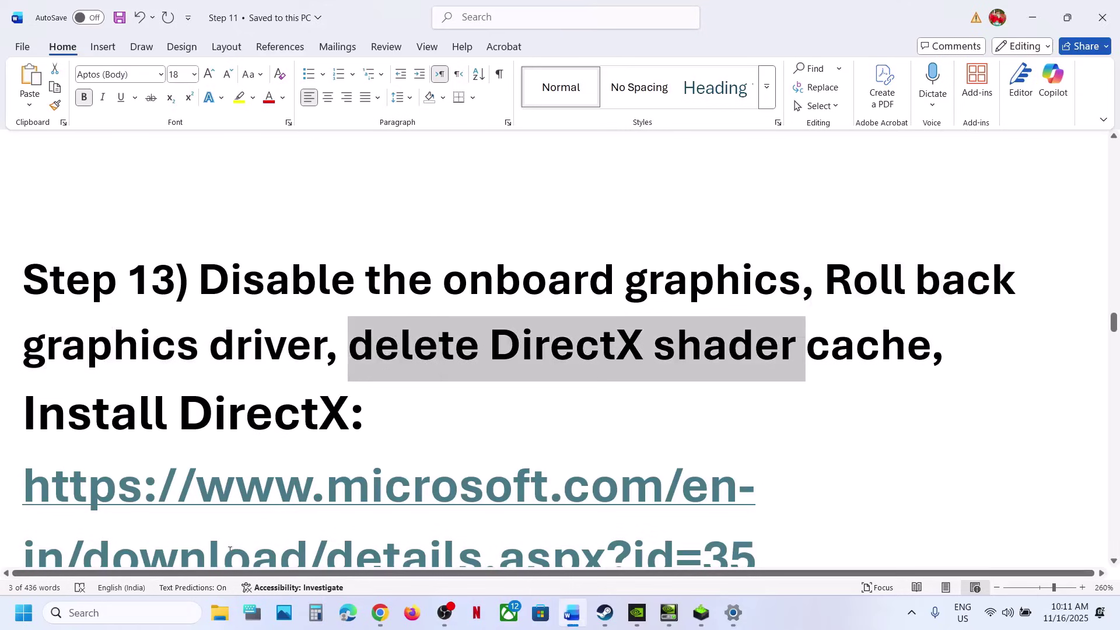
pyautogui.click(150, 612)
pyautogui.write('disk')
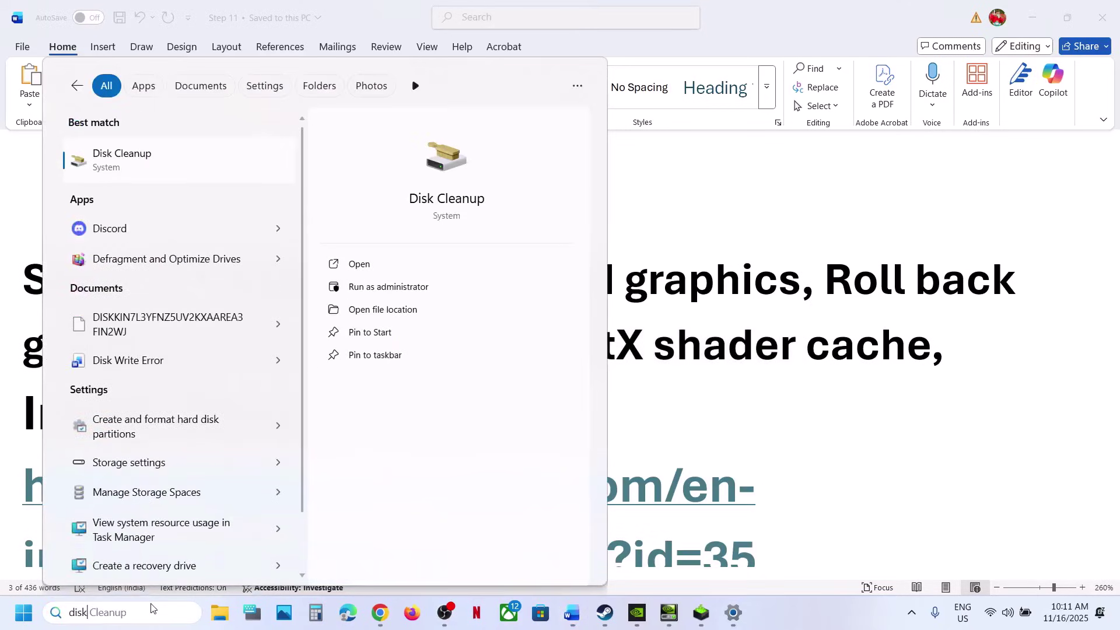
pyautogui.click(125, 161)
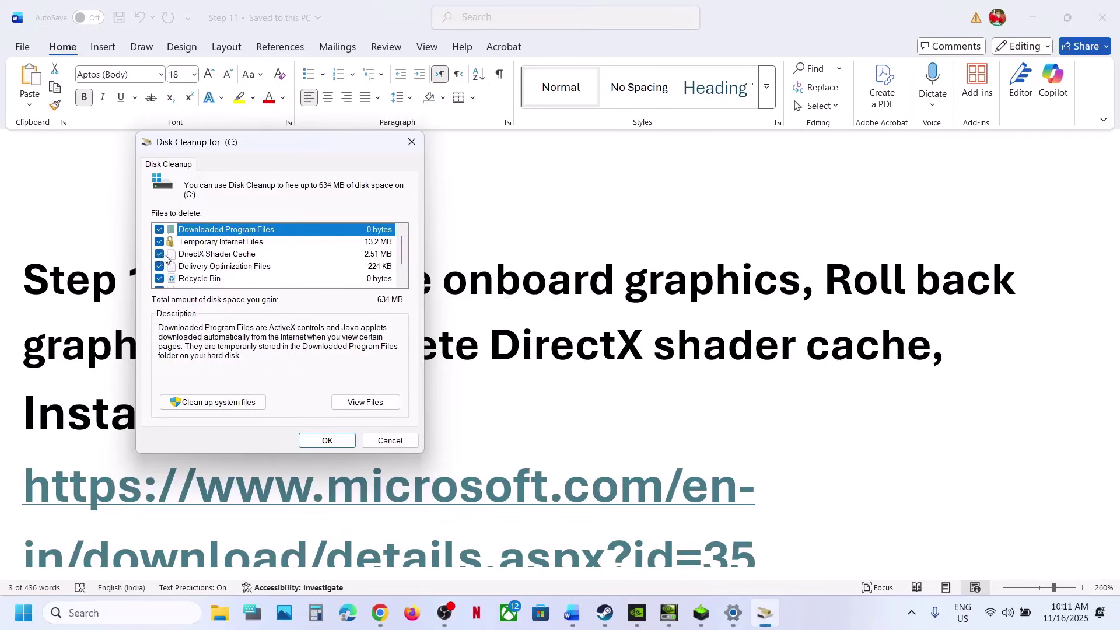
pyautogui.scroll(-1, 159, 281)
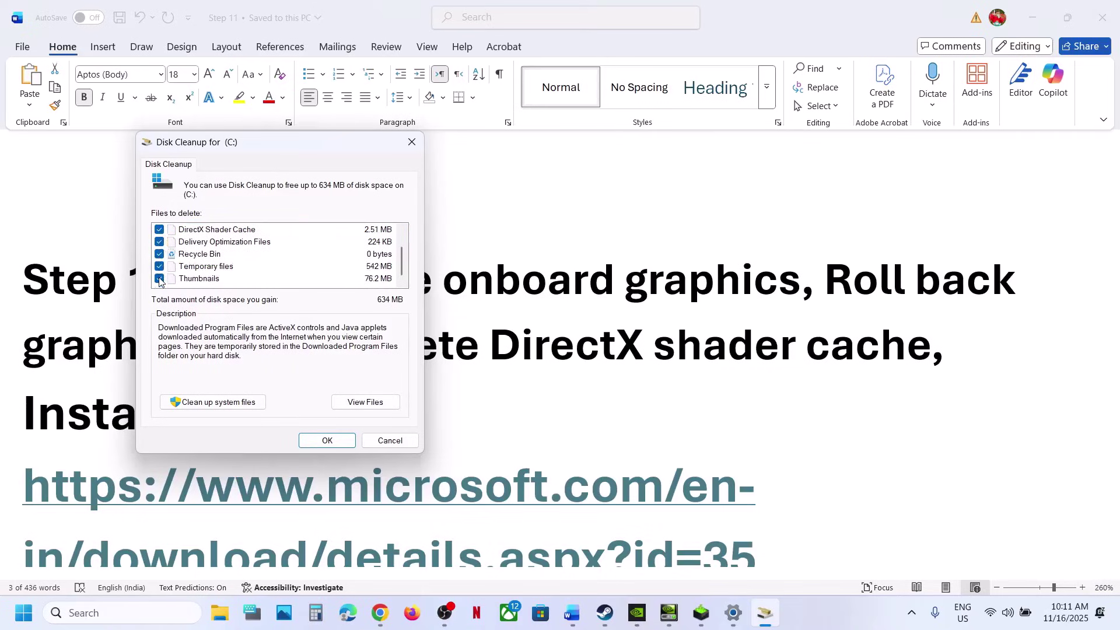
pyautogui.click(327, 440)
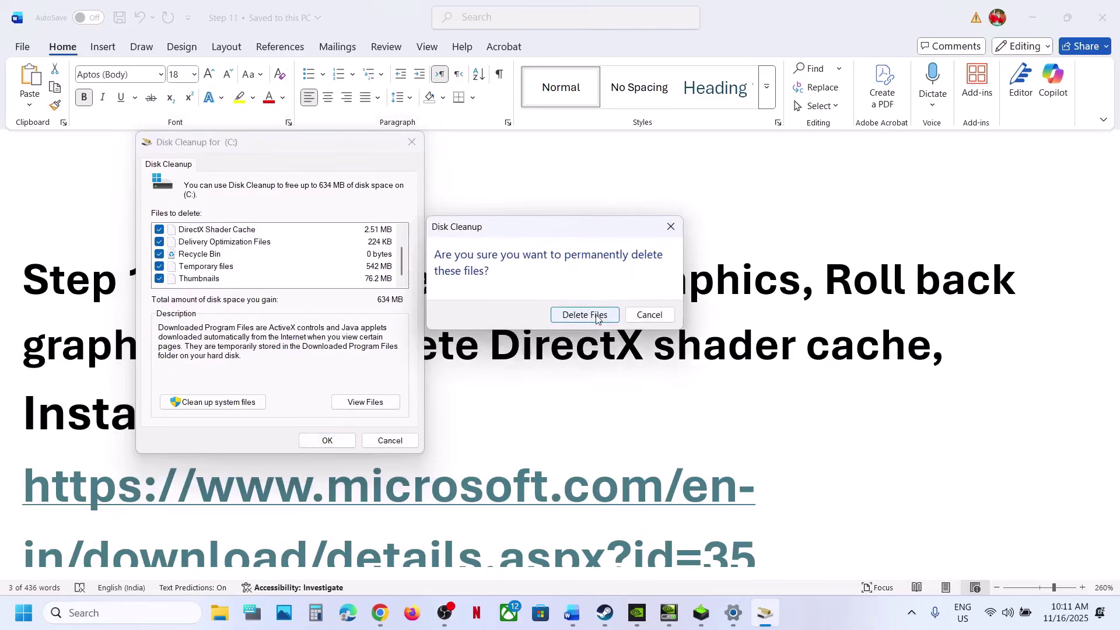
pyautogui.click(596, 315)
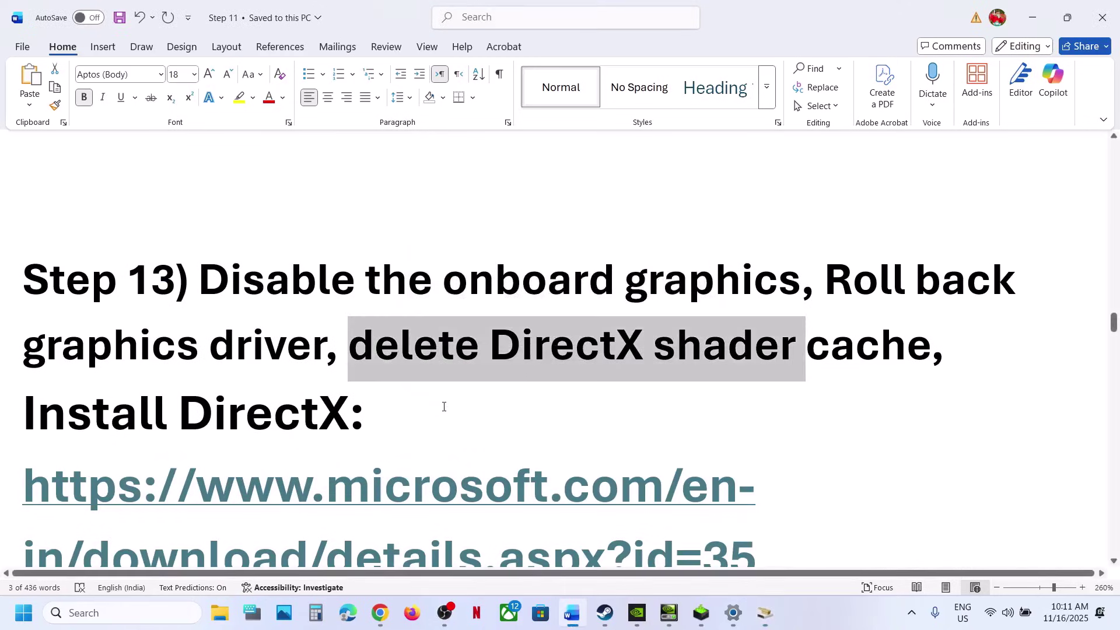
# Follow the Install DirectX link, download the DirectX End-User Runtime Web Installer in English and run it with permission to make changes
pyautogui.scroll(-2, 443, 405)
pyautogui.keyDown('ctrl'); pyautogui.click(437, 369); pyautogui.keyUp('ctrl')
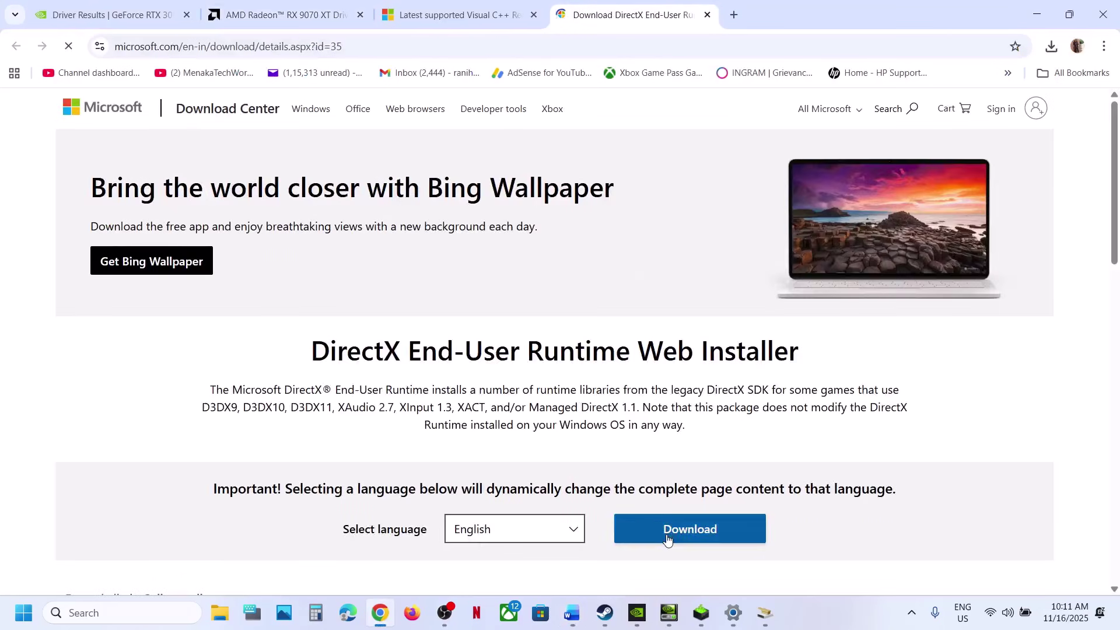
pyautogui.click(669, 537)
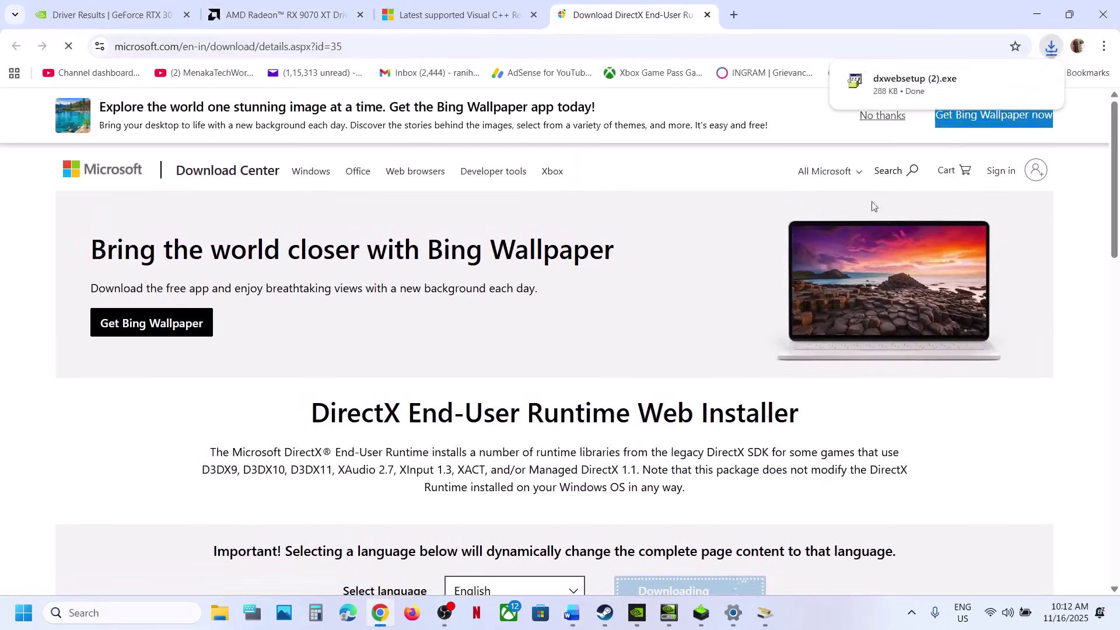
pyautogui.click(935, 101)
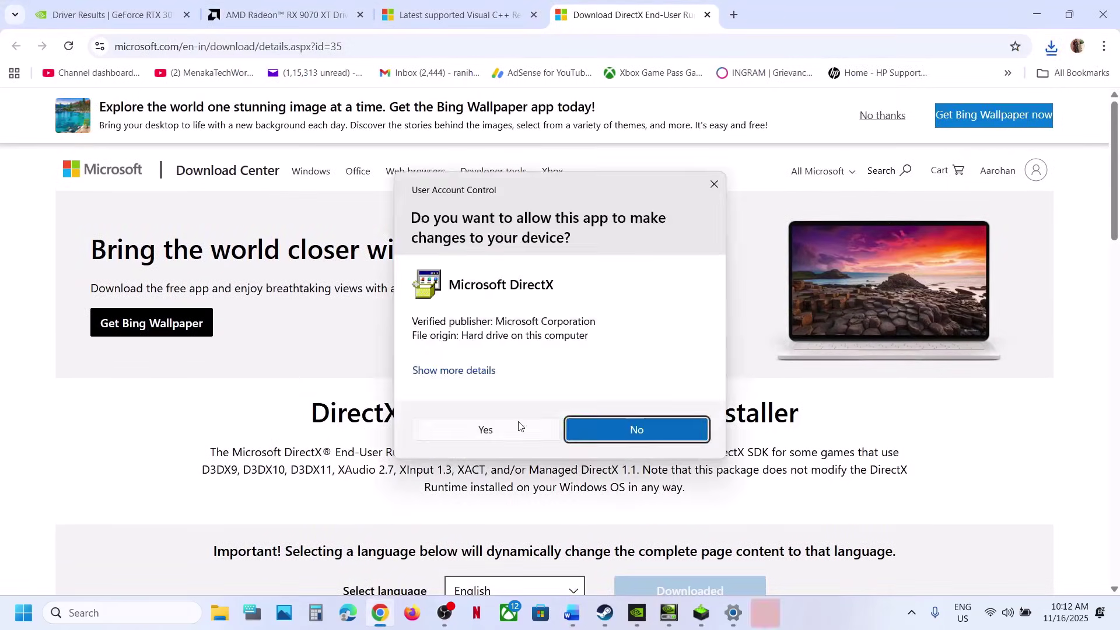
pyautogui.click(489, 430)
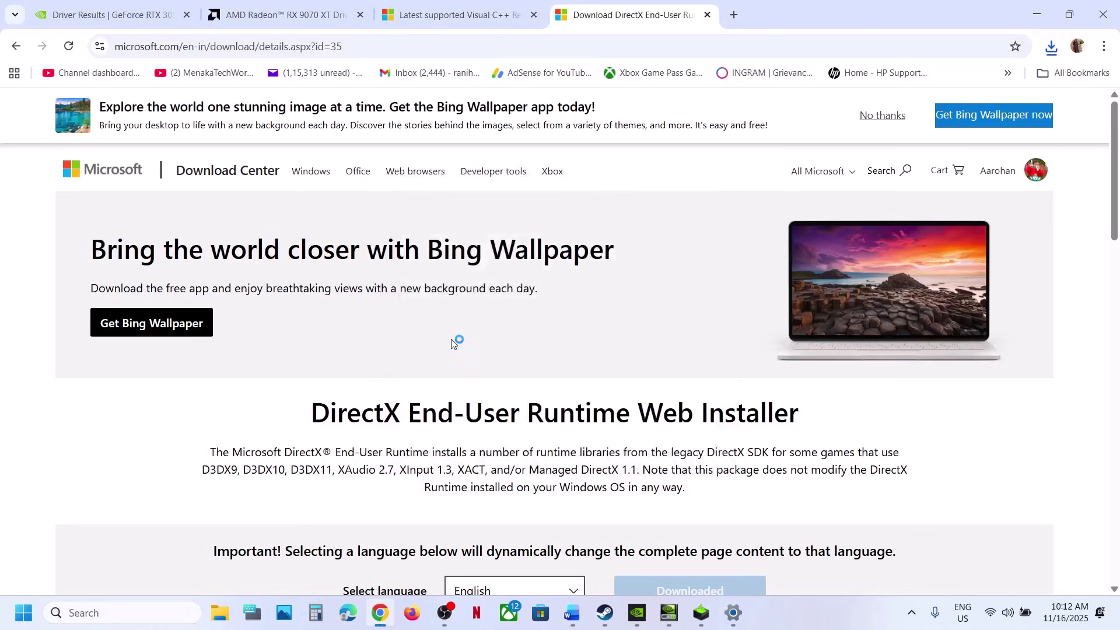
# Accept the DirectX license agreement and start installing the runtime components without the Bing Bar
pyautogui.click(195, 232)
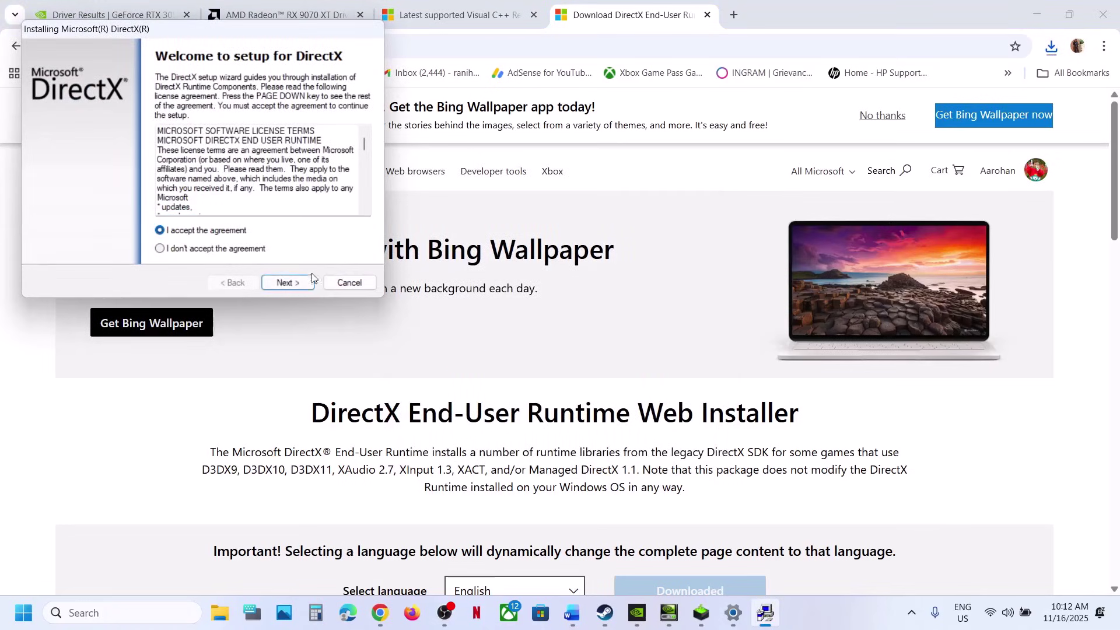
pyautogui.click(293, 282)
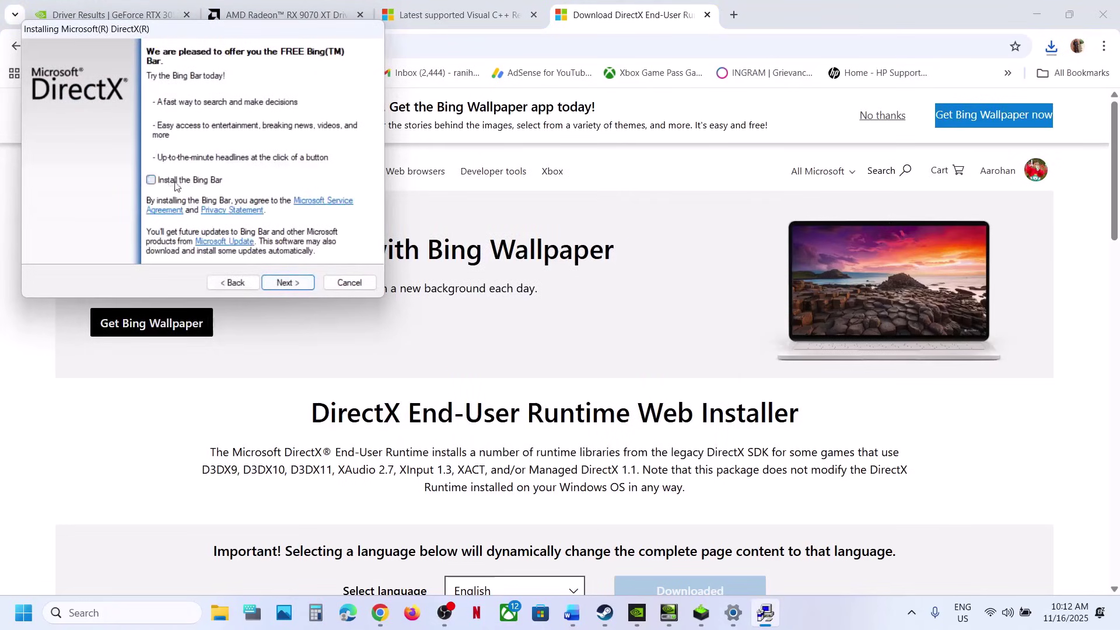
pyautogui.click(293, 282)
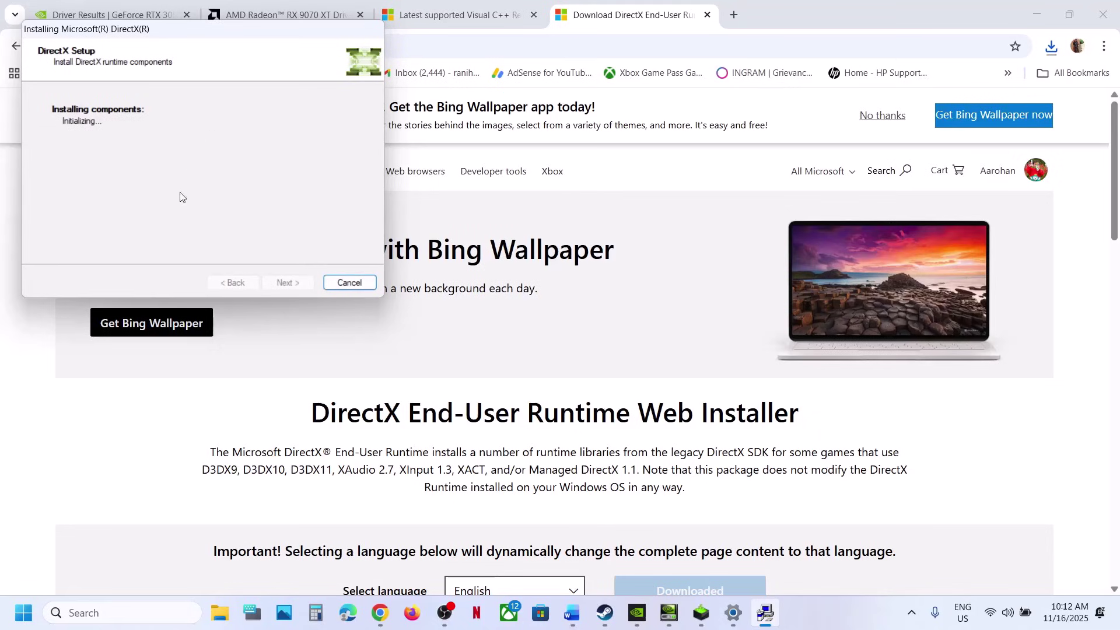
pyautogui.click(81, 457)
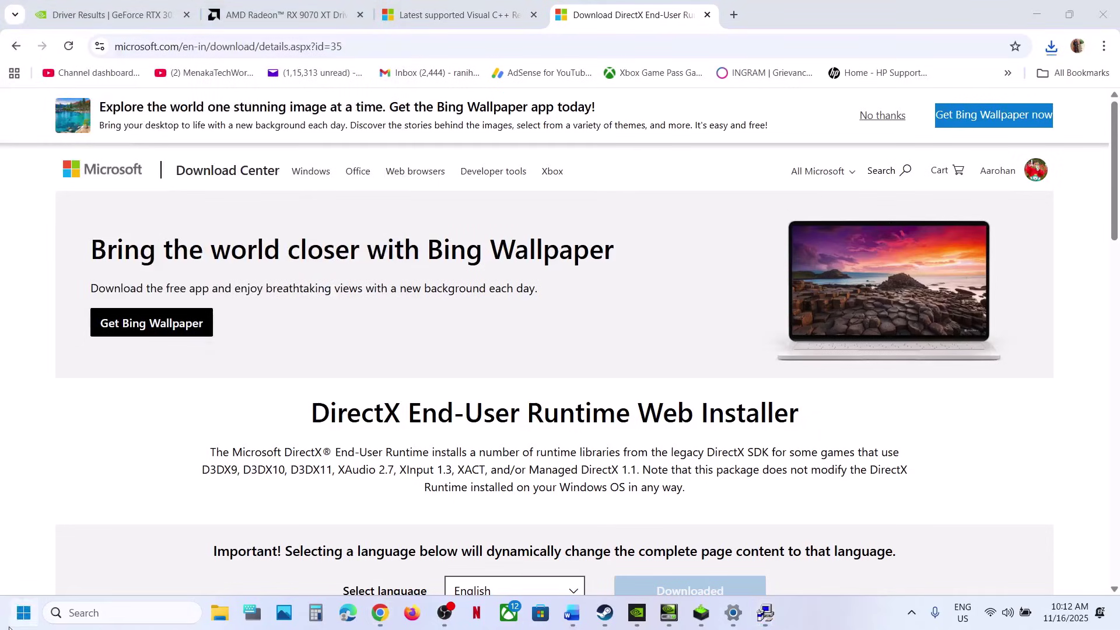
# Show the Windows power choices for restarting the PC, and bring up Step 14 in the Word document
pyautogui.click(24, 613)
pyautogui.click(424, 562)
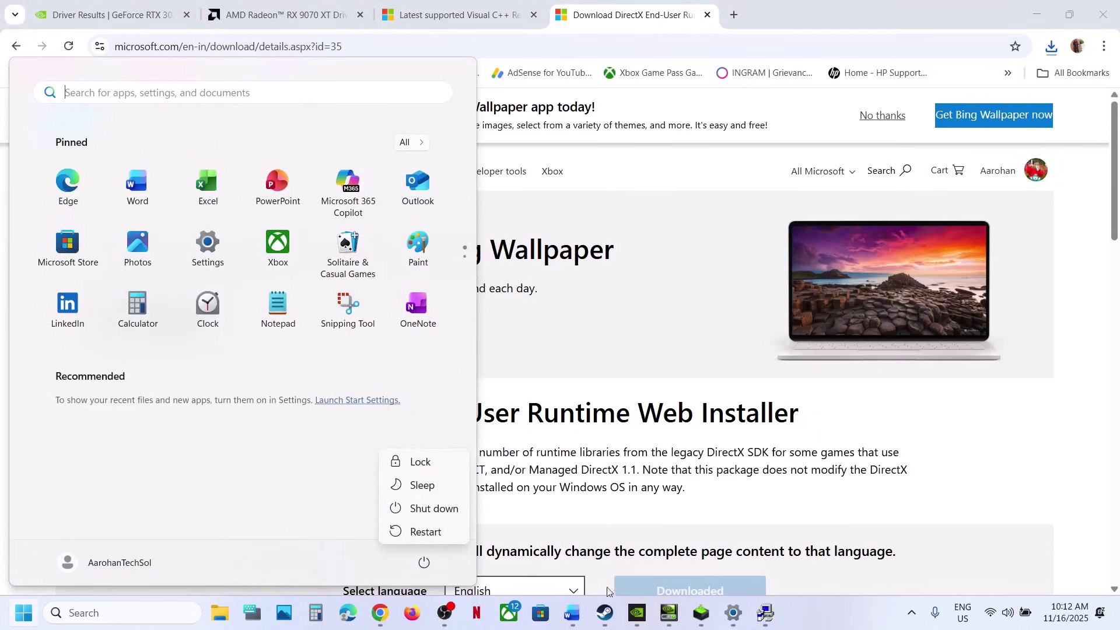
pyautogui.click(572, 612)
pyautogui.scroll(-5, 481, 338)
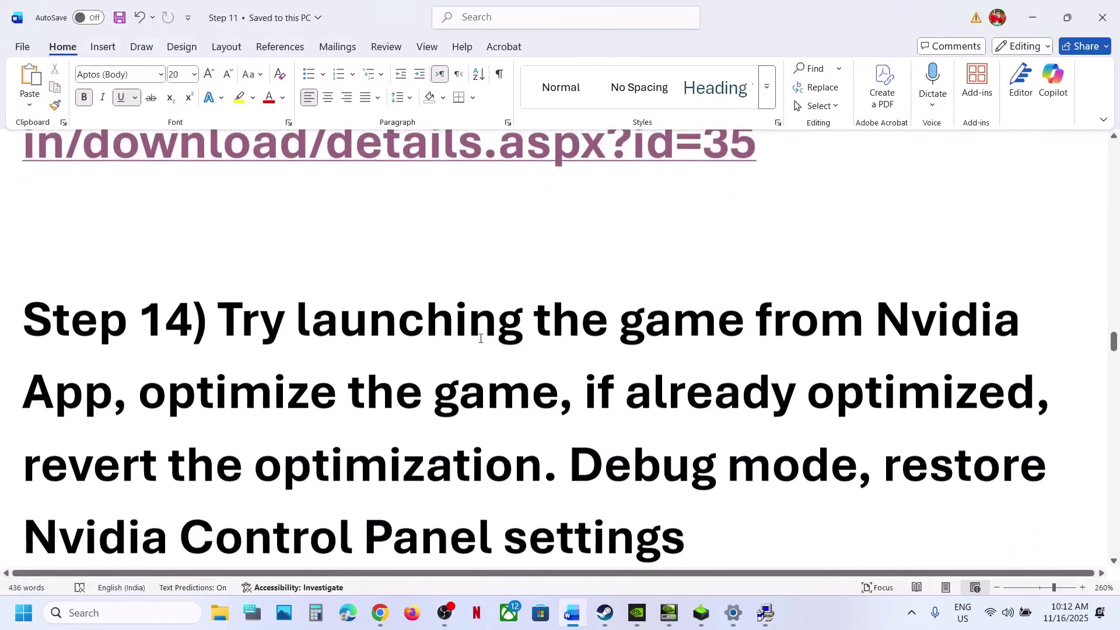
# Launch the NVIDIA App, show the graphics settings of Escape from Tarkov and revert the game's optimization
pyautogui.click(147, 613)
pyautogui.write('nvi')
pyautogui.press('Return')
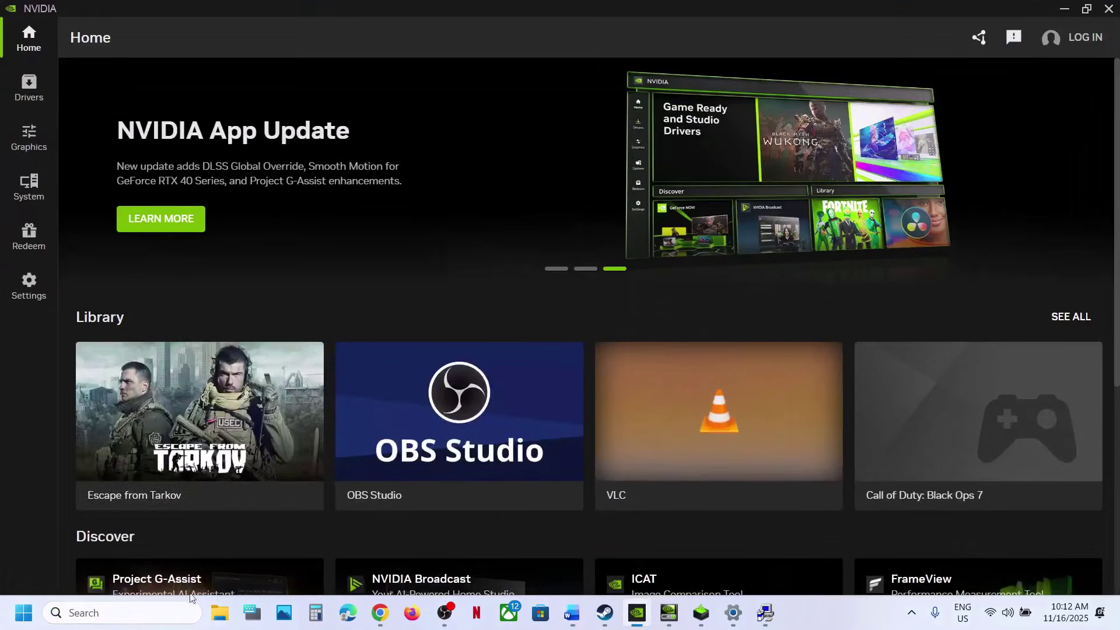
pyautogui.moveTo(220, 410)
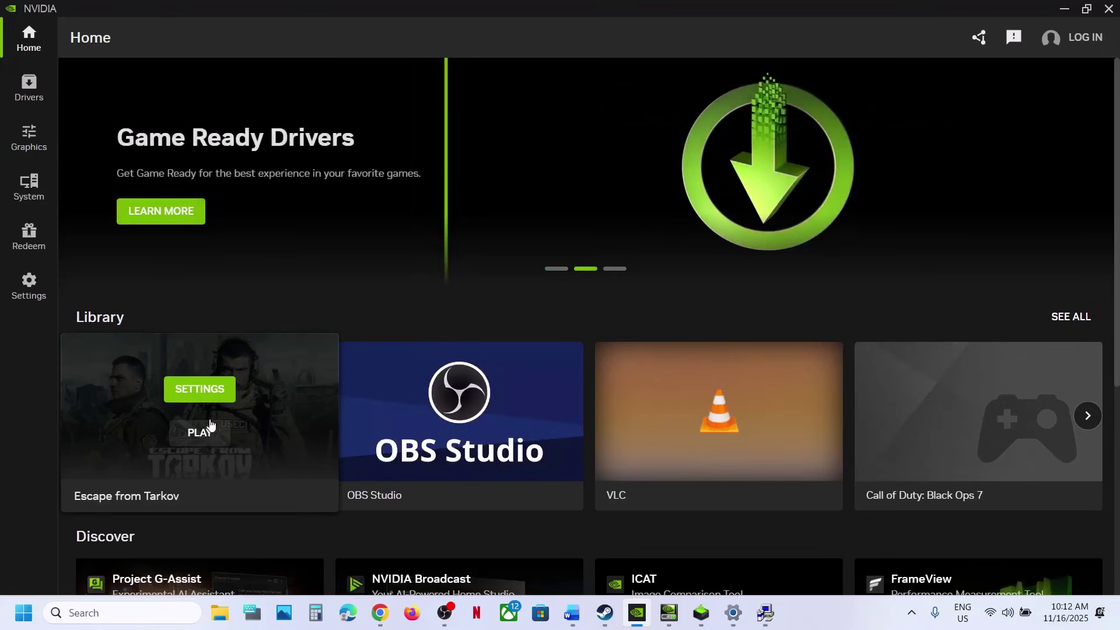
pyautogui.click(200, 389)
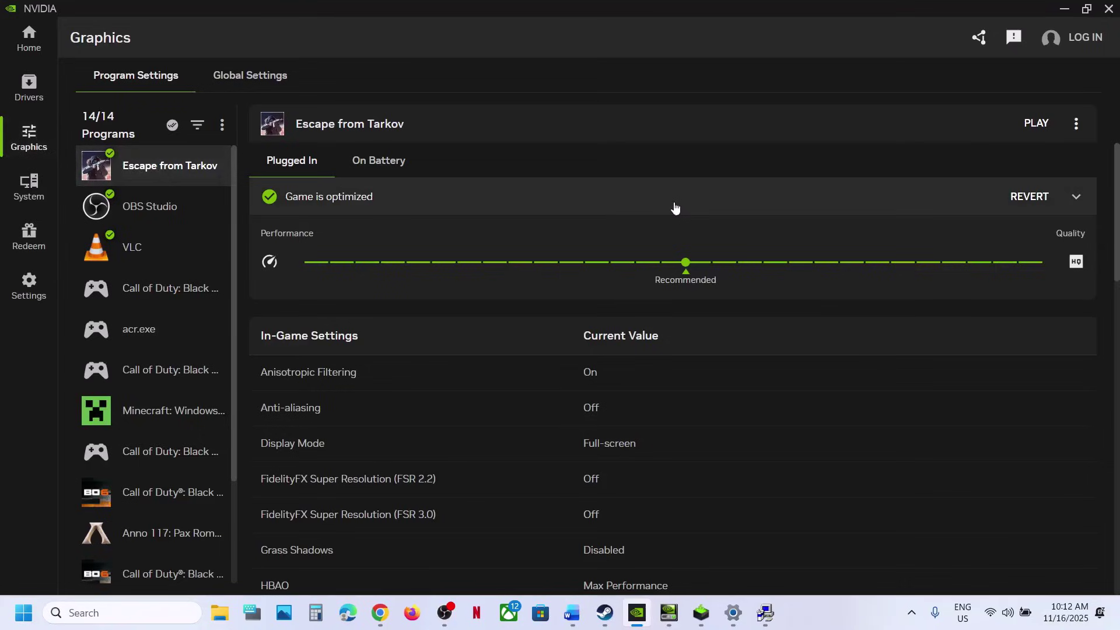
pyautogui.click(1028, 198)
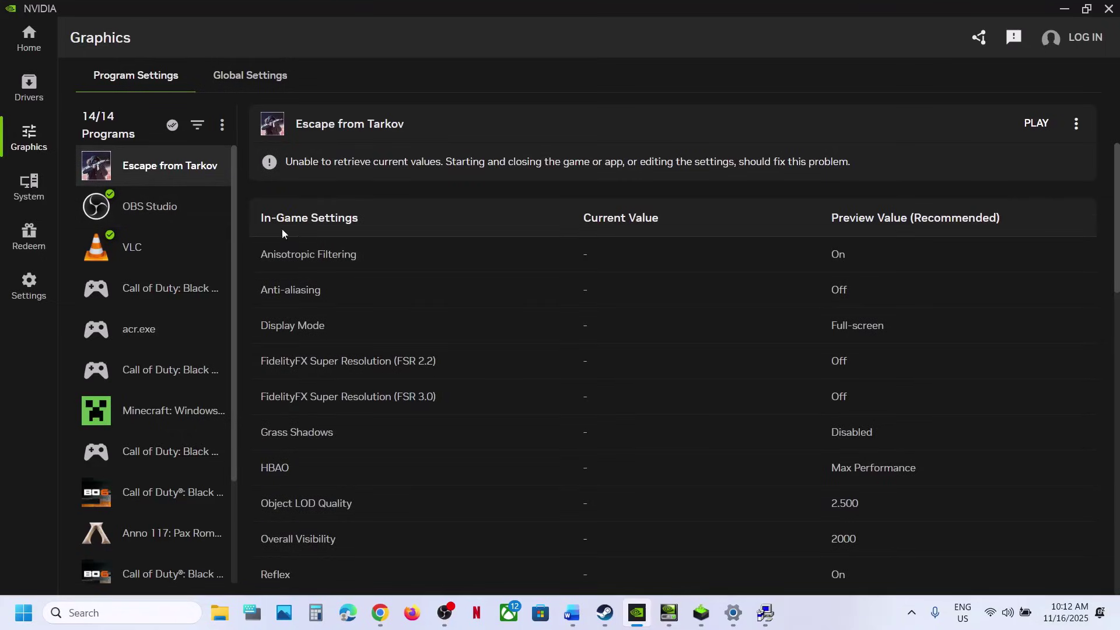
# Compare the program settings of VLC and Escape from Tarkov, and revert VLC's optimization
pyautogui.click(131, 259)
pyautogui.click(1037, 208)
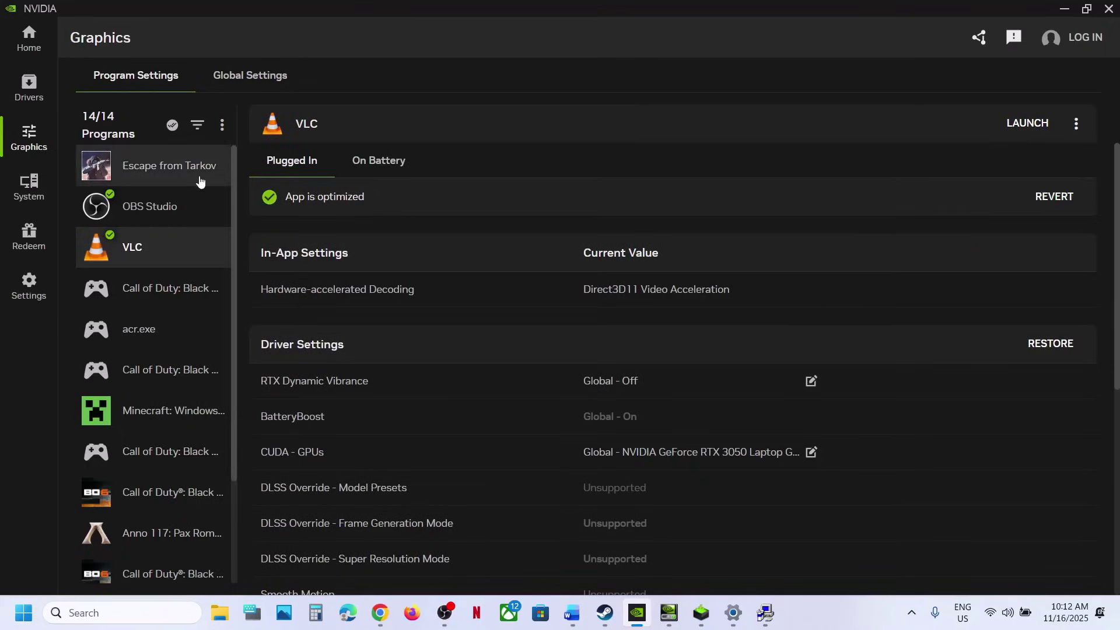
pyautogui.click(173, 171)
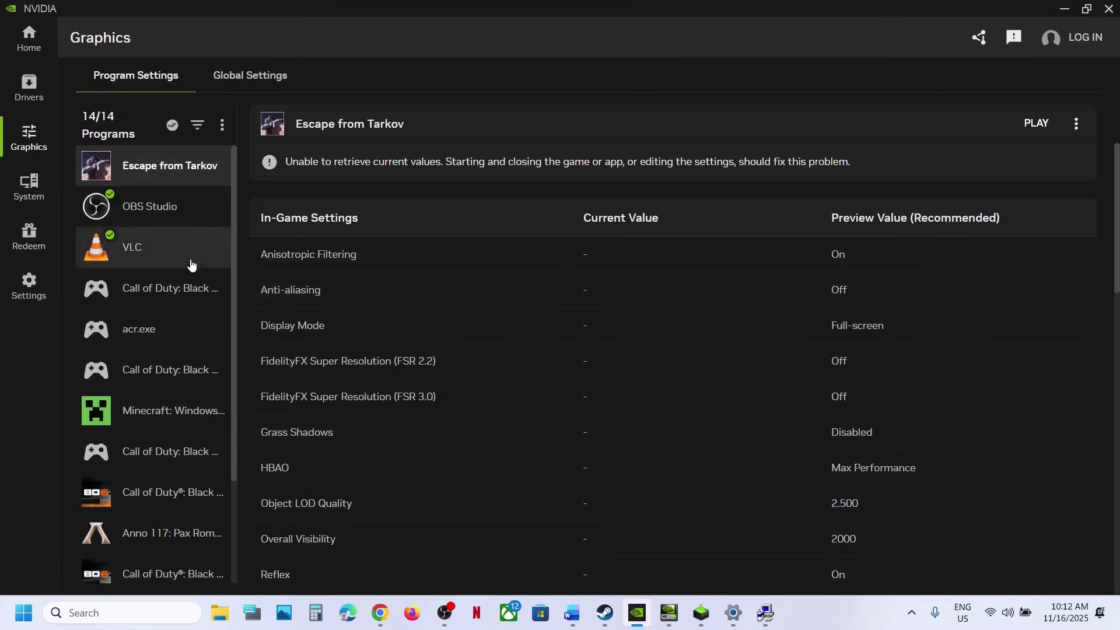
pyautogui.click(173, 261)
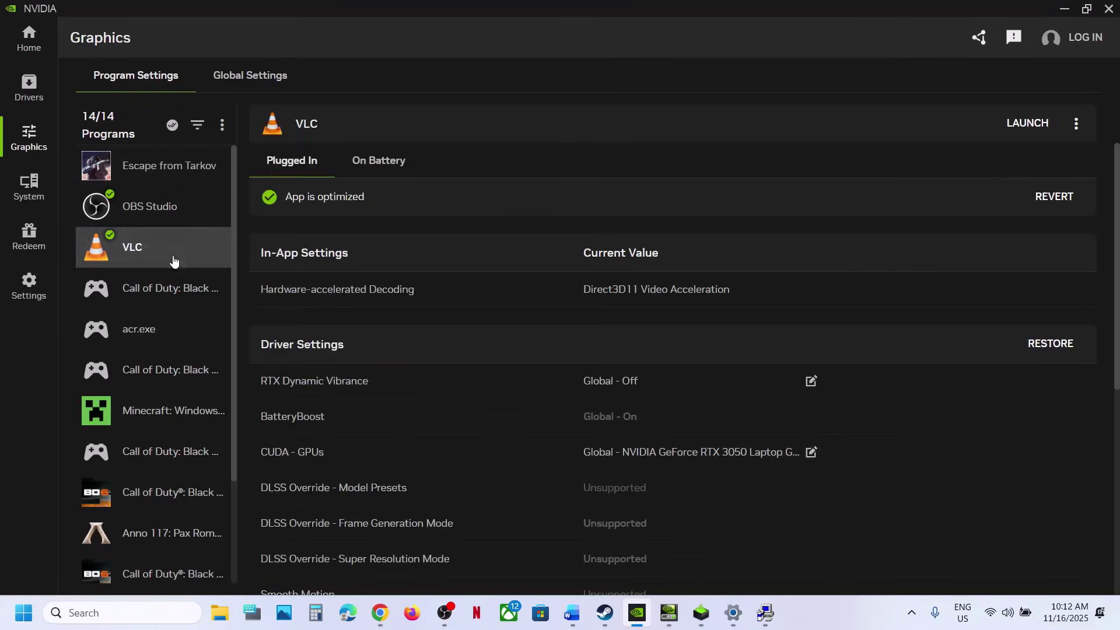
pyautogui.click(1048, 198)
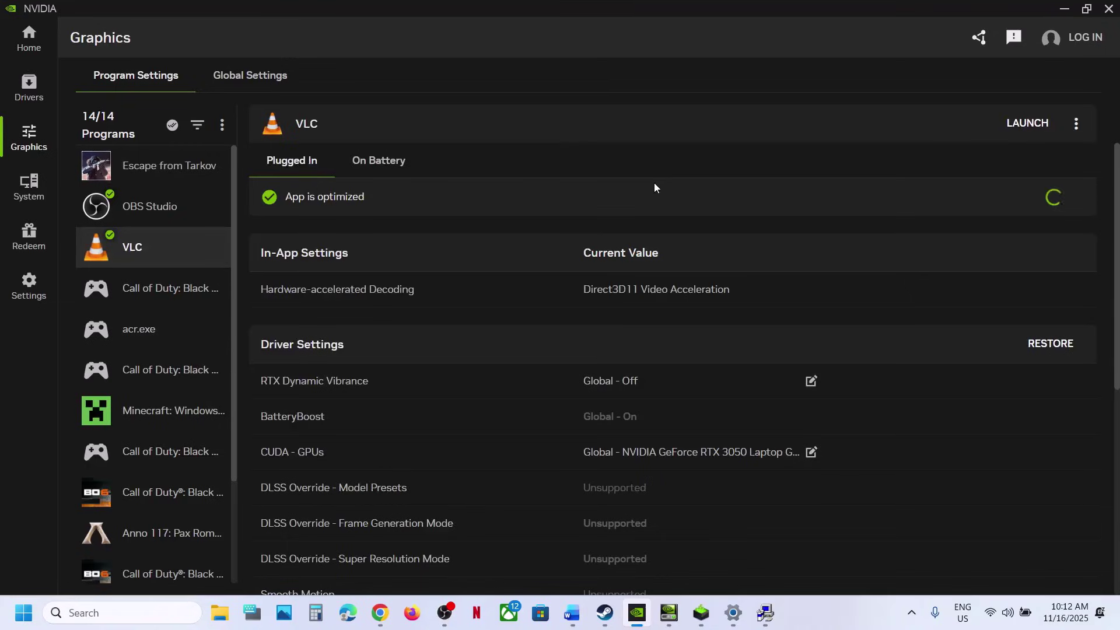
# Check the NVIDIA overlay option in the NVIDIA App's settings and close the app
pyautogui.click(26, 286)
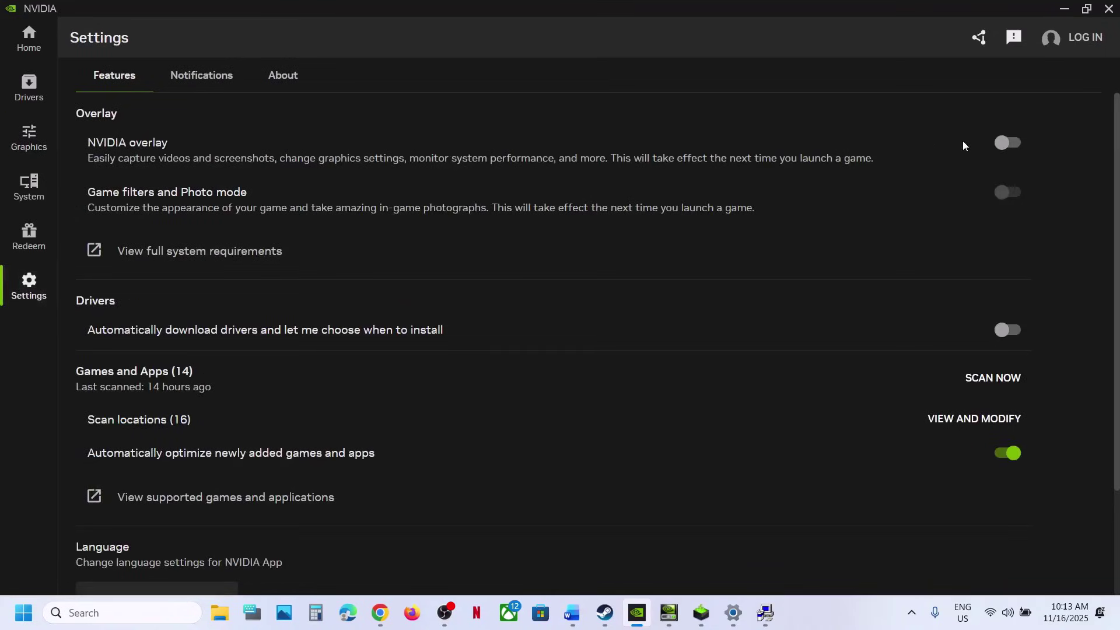
pyautogui.click(1110, 9)
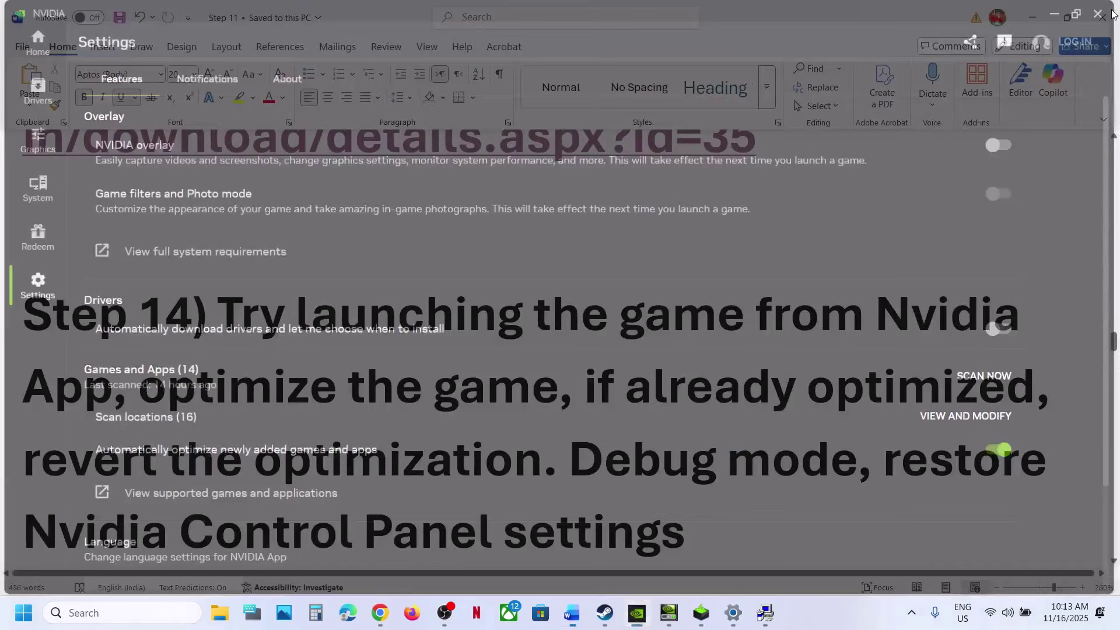
# Highlight "Debug mode" in Step 14 of the Word document and open the NVIDIA Control Panel from the desktop
pyautogui.scroll(-1, 558, 385)
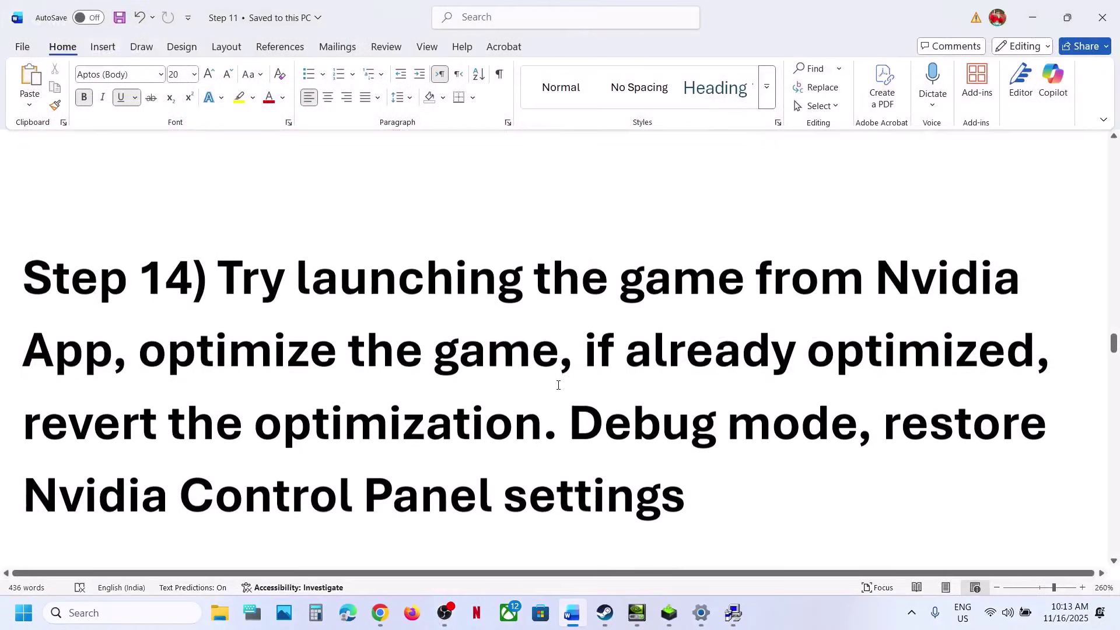
pyautogui.moveTo(567, 390); pyautogui.dragTo(846, 387)
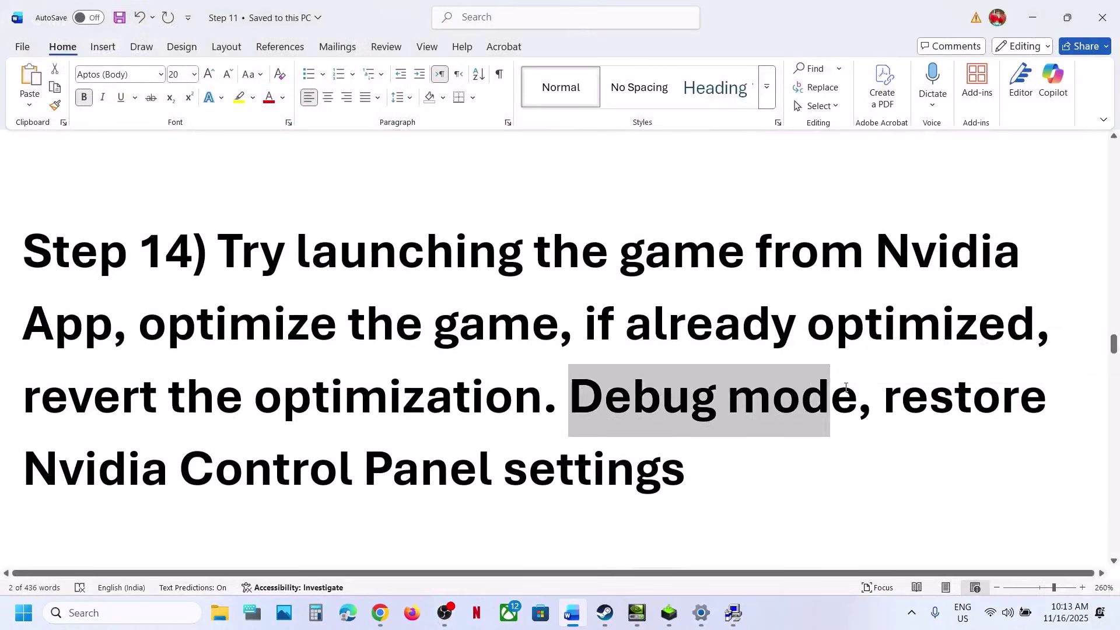
pyautogui.press('super+d')
pyautogui.rightClick(549, 308)
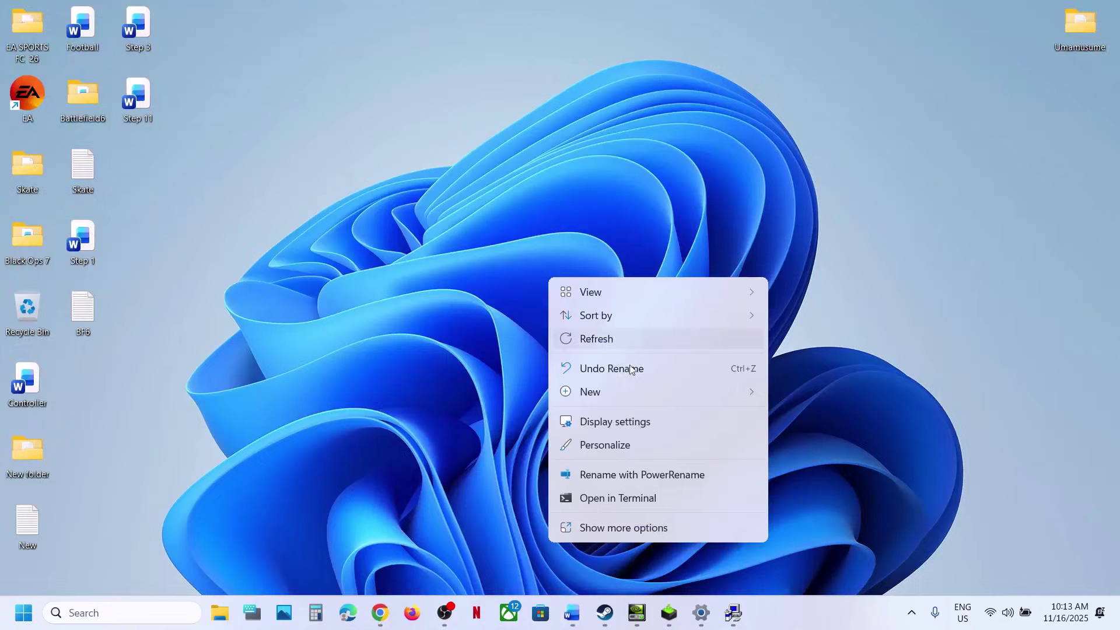
pyautogui.click(613, 523)
pyautogui.click(610, 434)
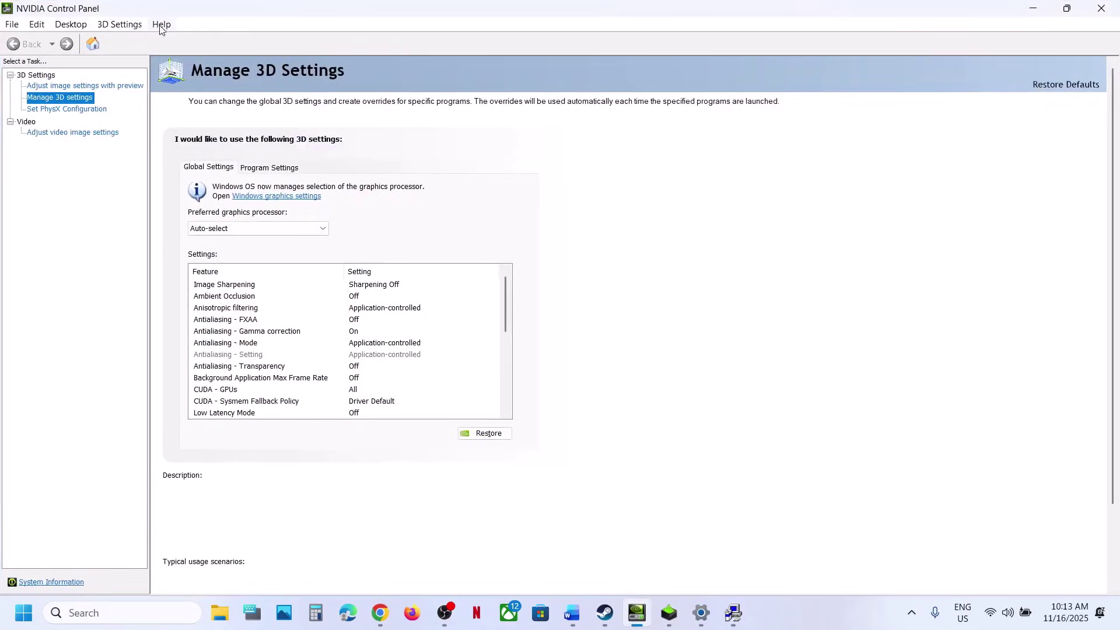
# Turn on Debug Mode in the NVIDIA Control Panel and switch to the Escape from Tarkov page in Steam
pyautogui.click(161, 26)
pyautogui.click(196, 92)
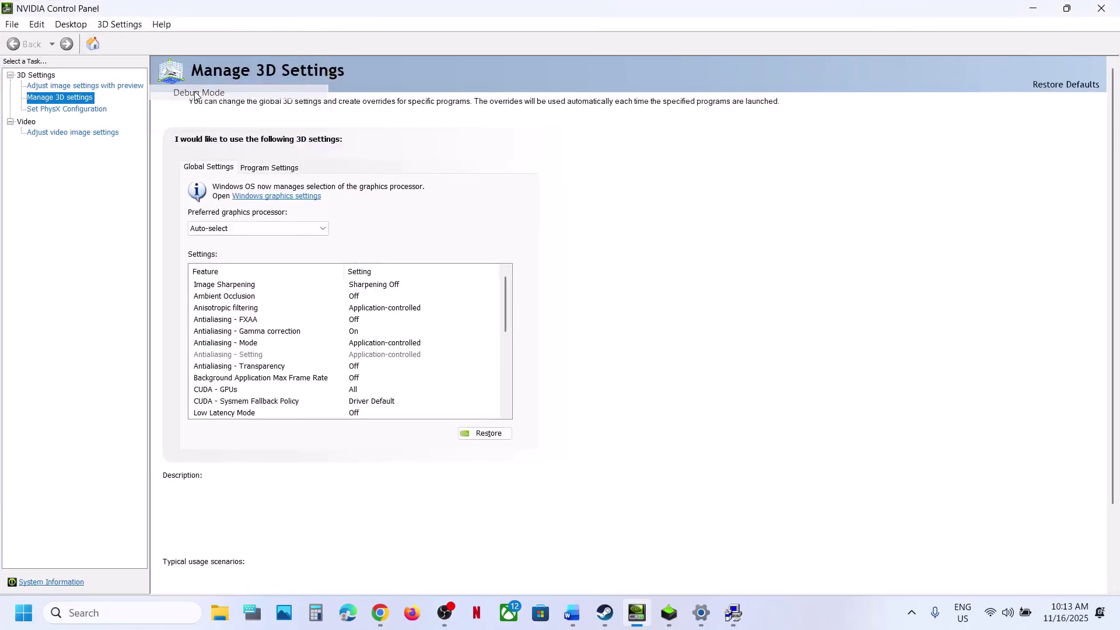
pyautogui.click(162, 26)
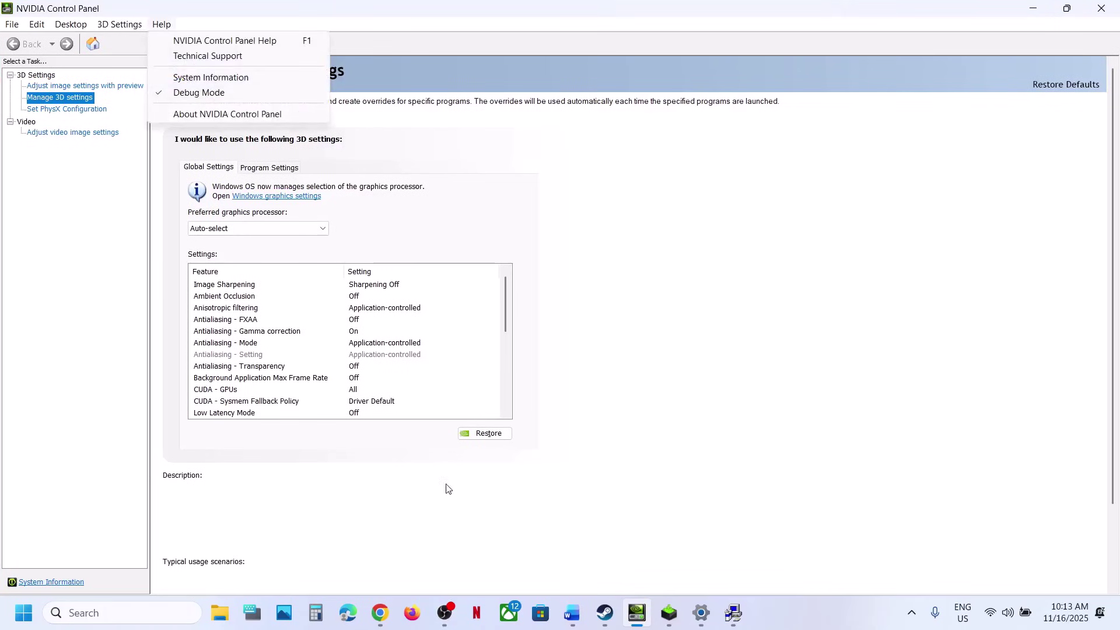
pyautogui.click(601, 614)
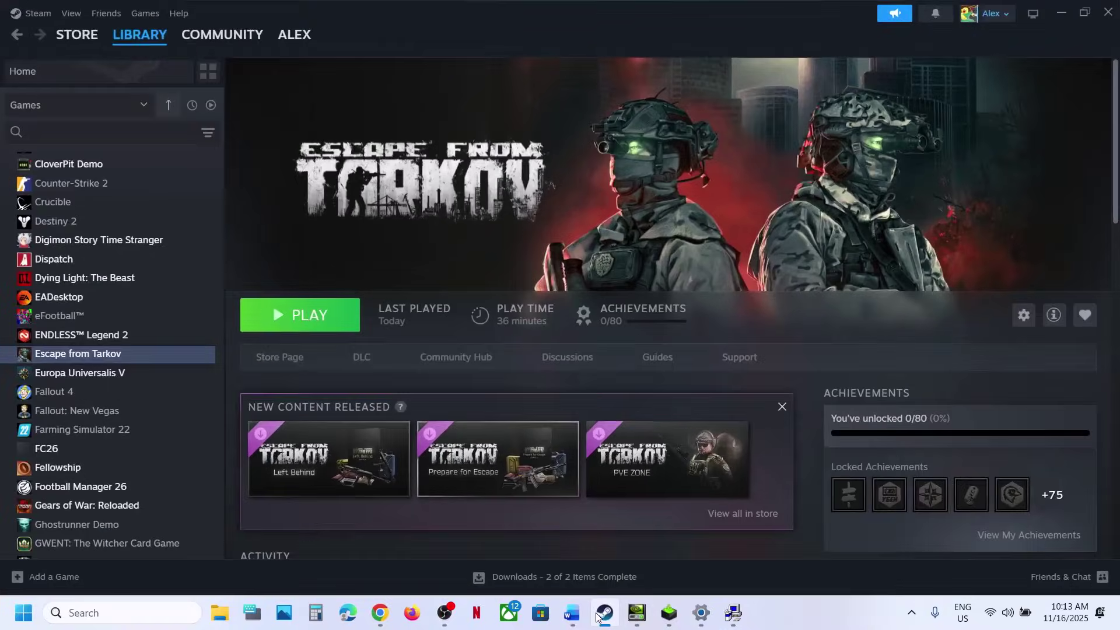
# Highlight "restore Nvidia Control Panel settings" in Step 14 of the Word document and minimize Word
pyautogui.click(572, 613)
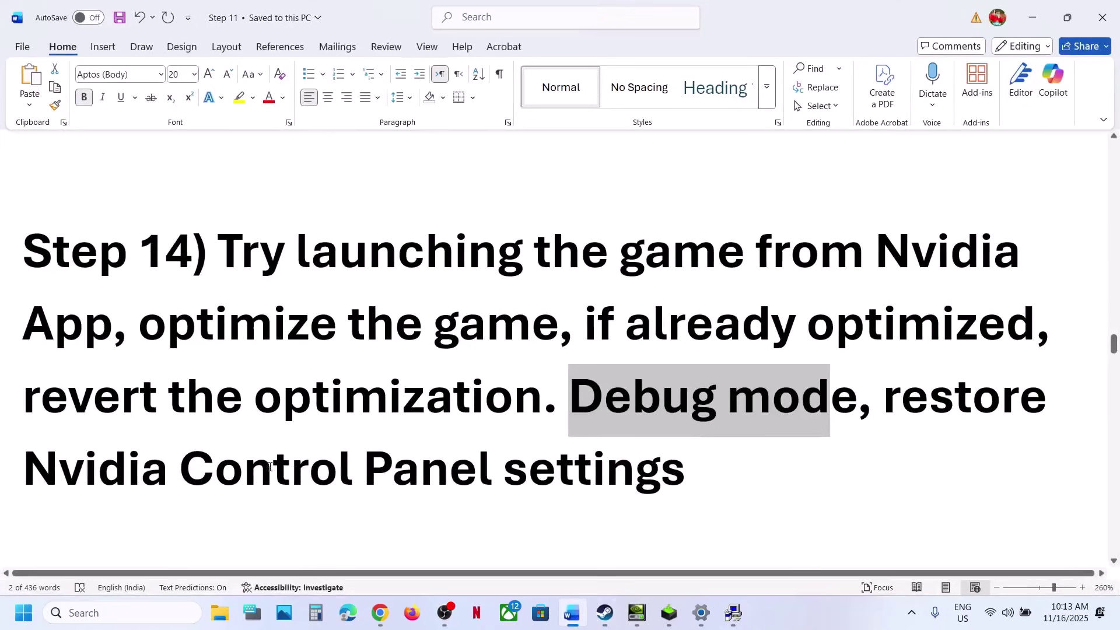
pyautogui.moveTo(905, 393); pyautogui.dragTo(718, 479)
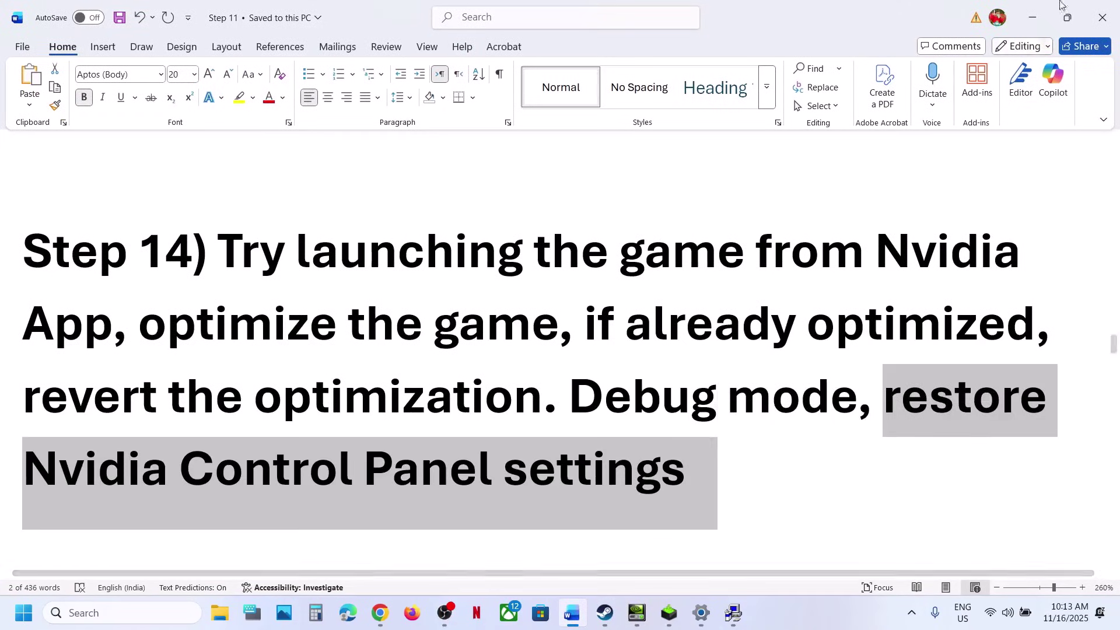
pyautogui.click(1031, 23)
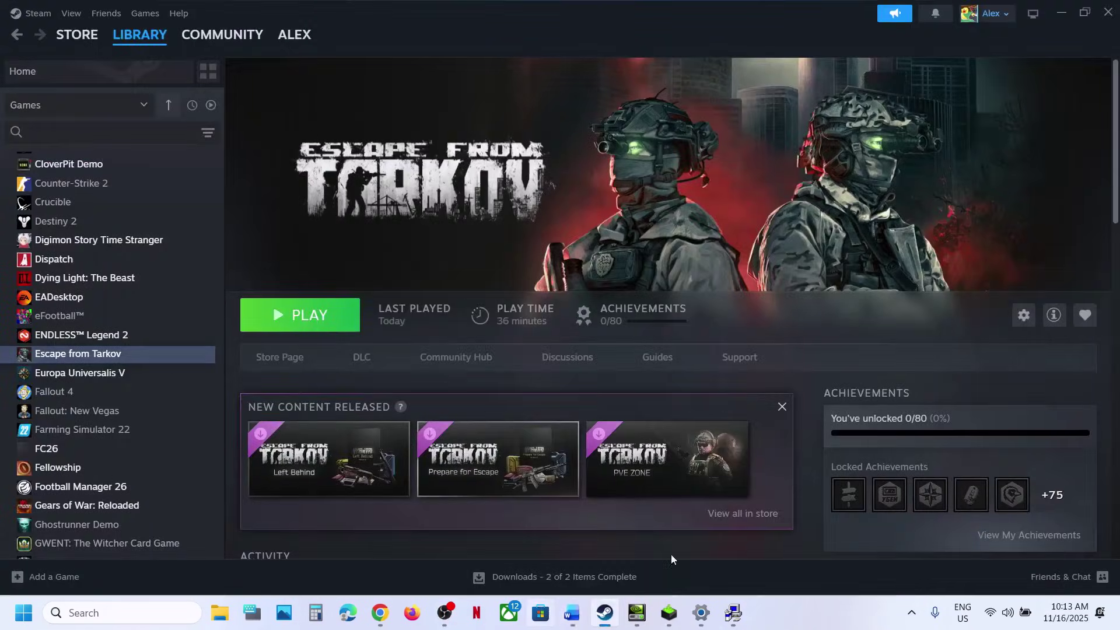
# Restore the global 3D settings to their defaults in the NVIDIA Control Panel and close it
pyautogui.click(640, 620)
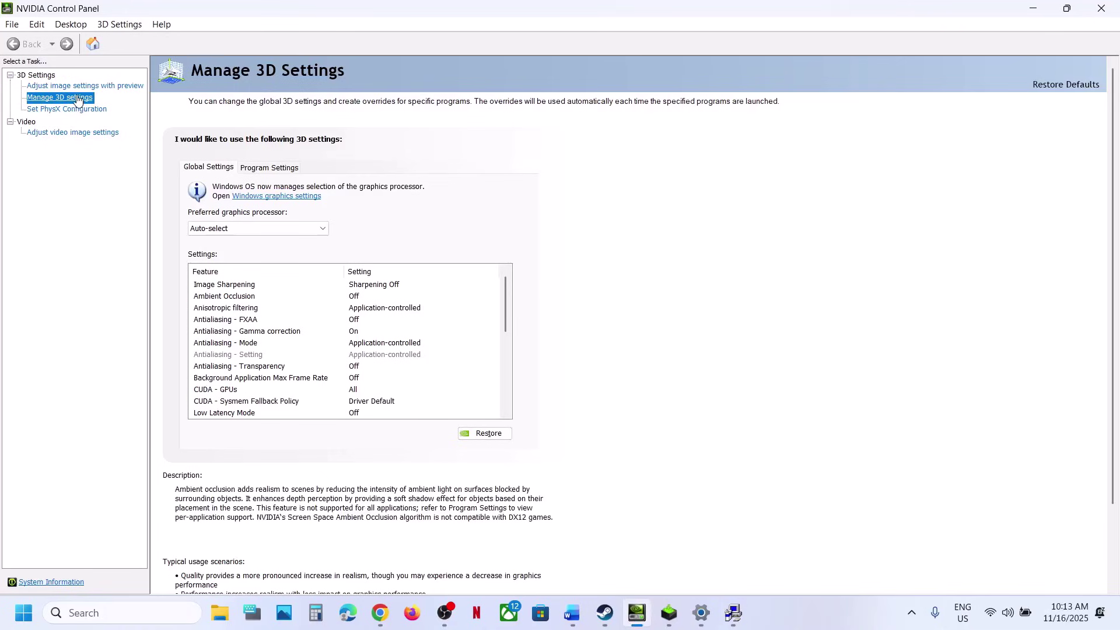
pyautogui.click(485, 433)
pyautogui.click(666, 319)
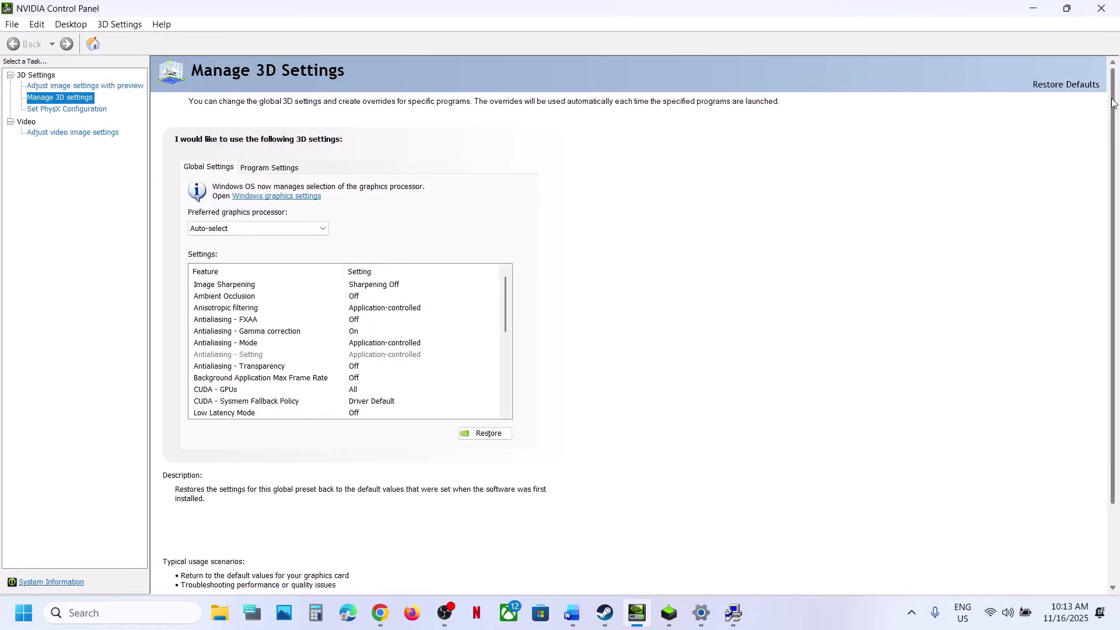
pyautogui.click(1102, 9)
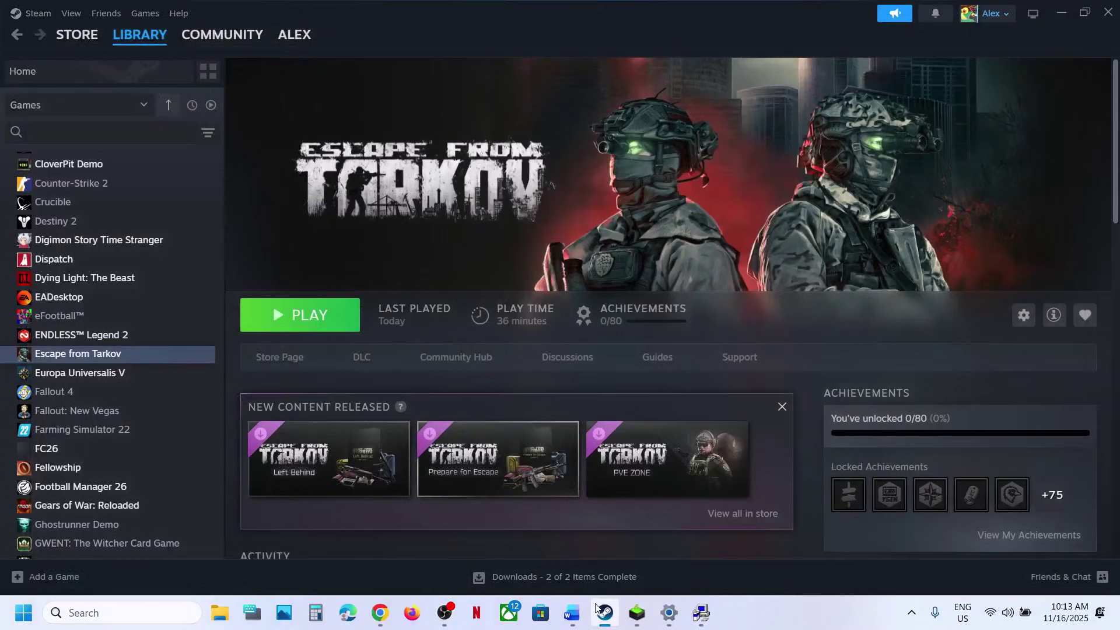
# Bring up Step 15 in the Word document and open the Network and Sharing Center in the Windows Control Panel
pyautogui.click(578, 616)
pyautogui.scroll(-5, 416, 377)
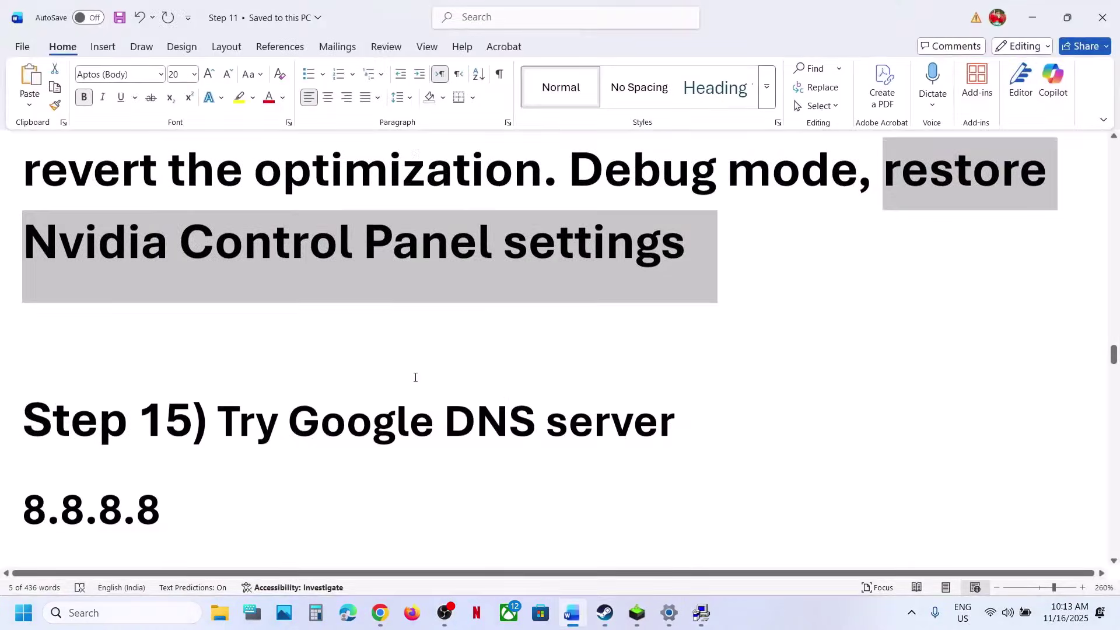
pyautogui.click(137, 613)
pyautogui.write('control')
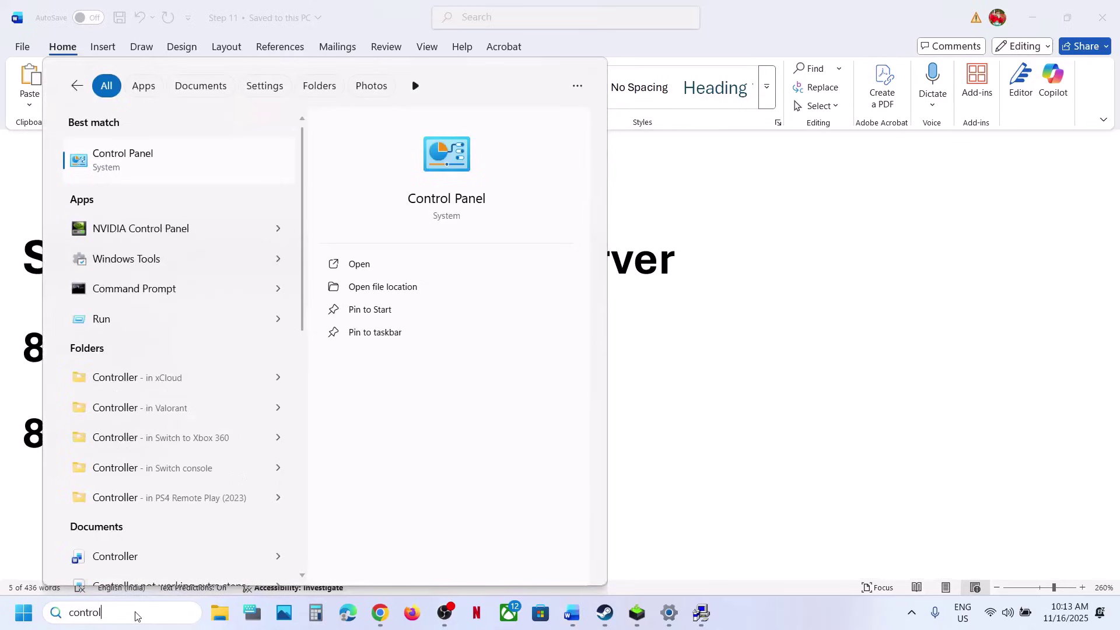
pyautogui.press('Return')
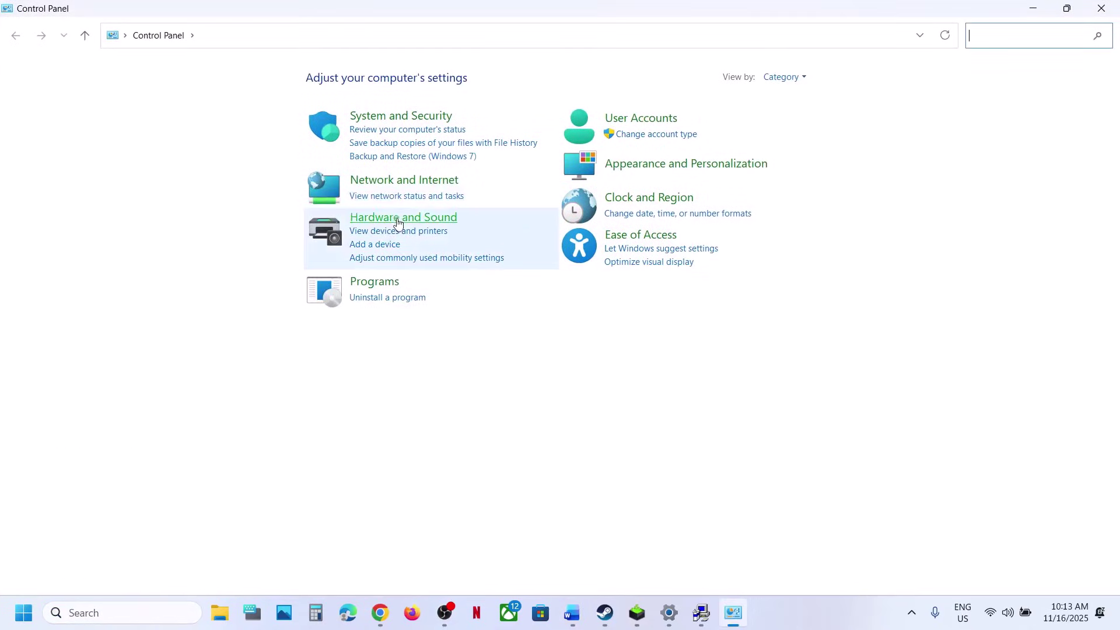
pyautogui.click(403, 184)
pyautogui.click(260, 78)
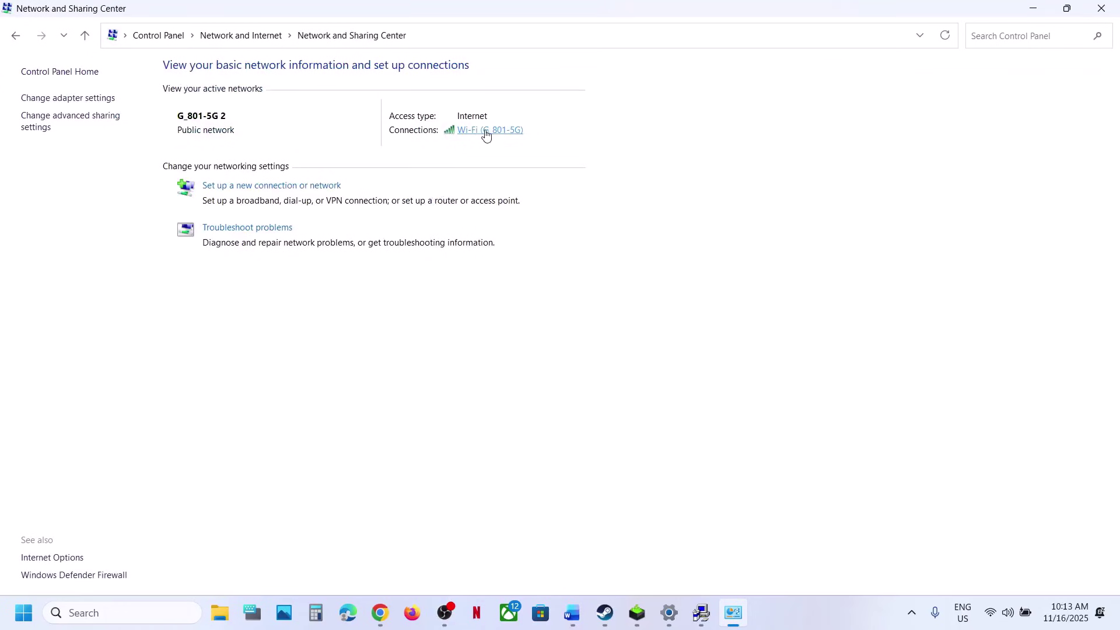
# Set the Wi-Fi connection's IPv4 DNS servers to 8.8.8.8 and 8.8.4.4, validate the settings on exit and close the Wi-Fi properties
pyautogui.click(486, 134)
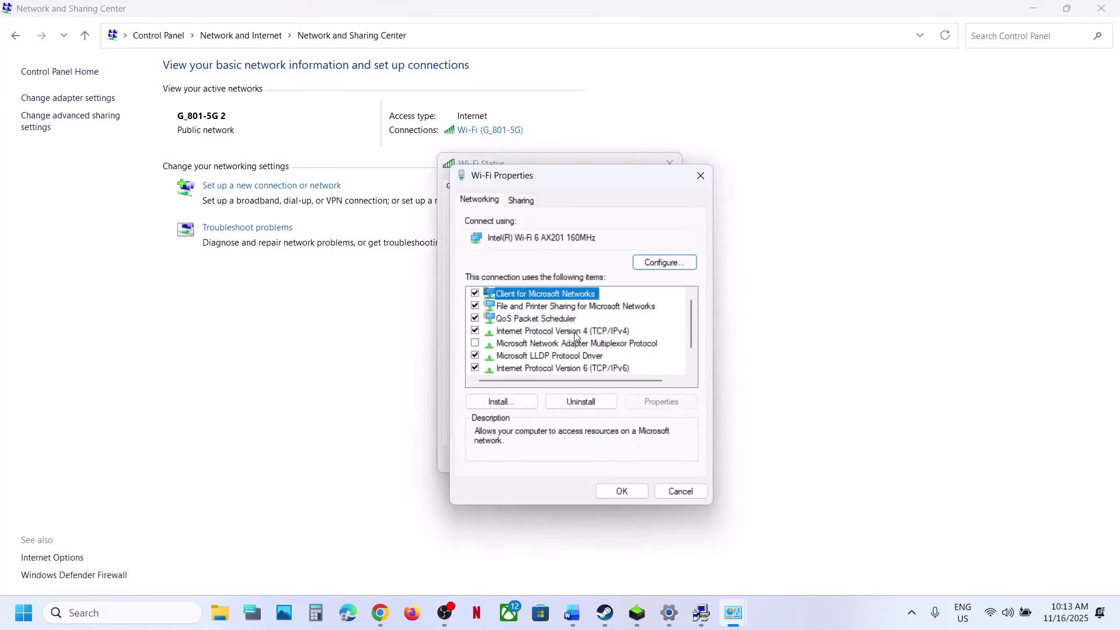
pyautogui.click(573, 332)
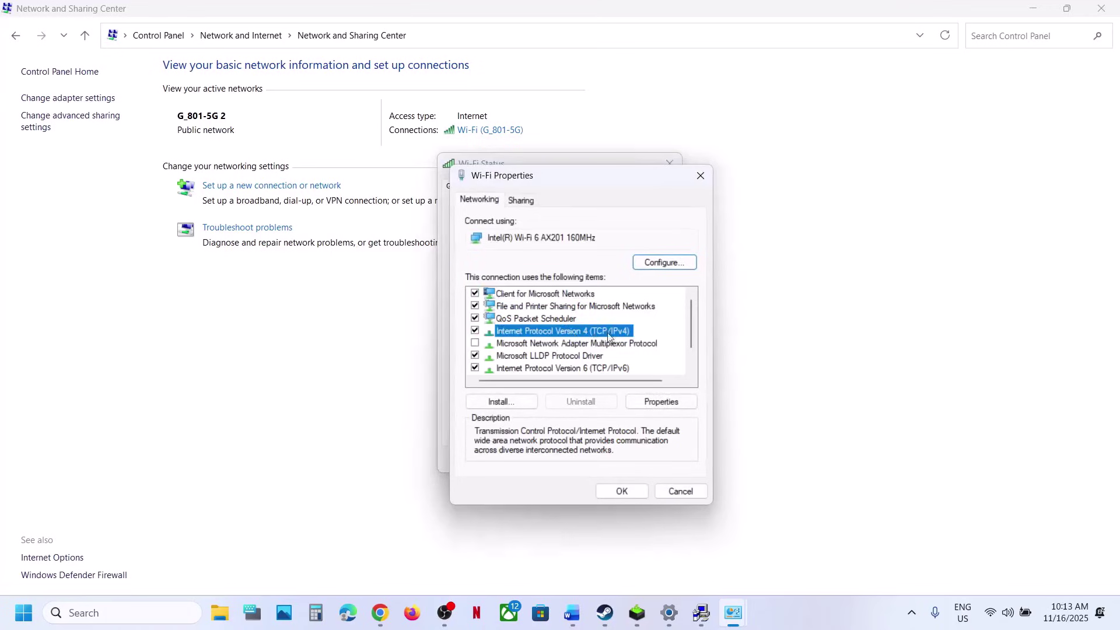
pyautogui.click(661, 401)
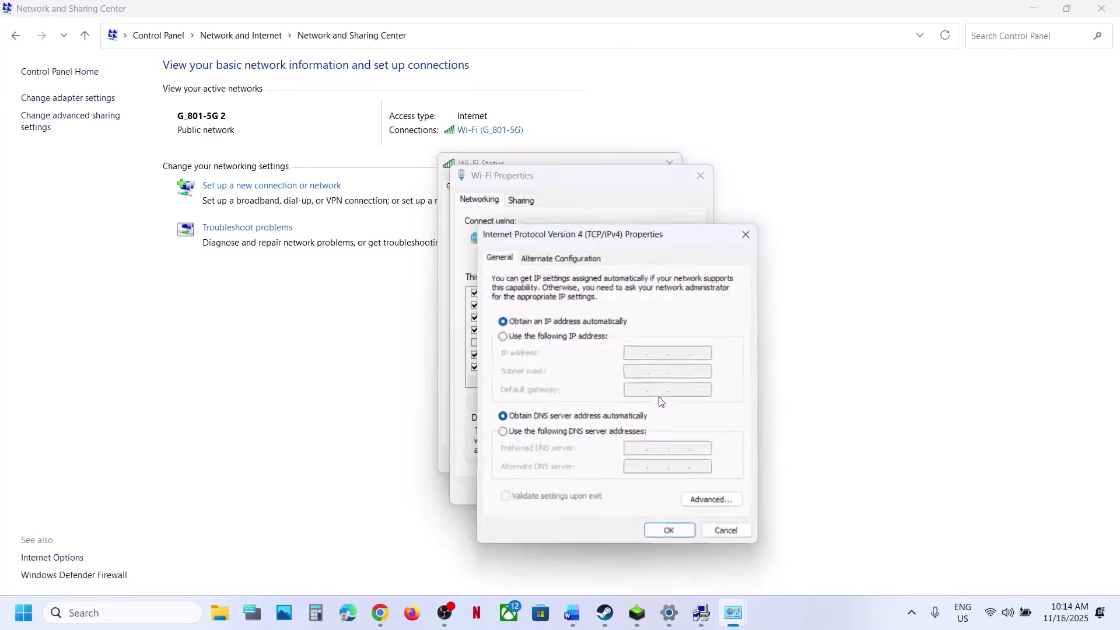
pyautogui.click(502, 435)
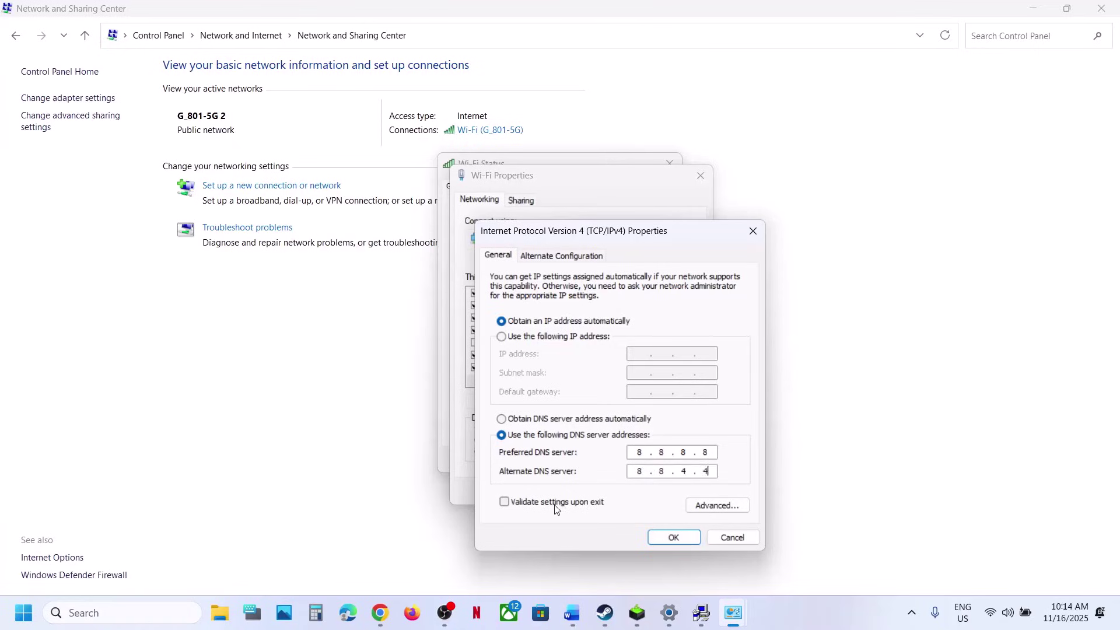
pyautogui.click(659, 543)
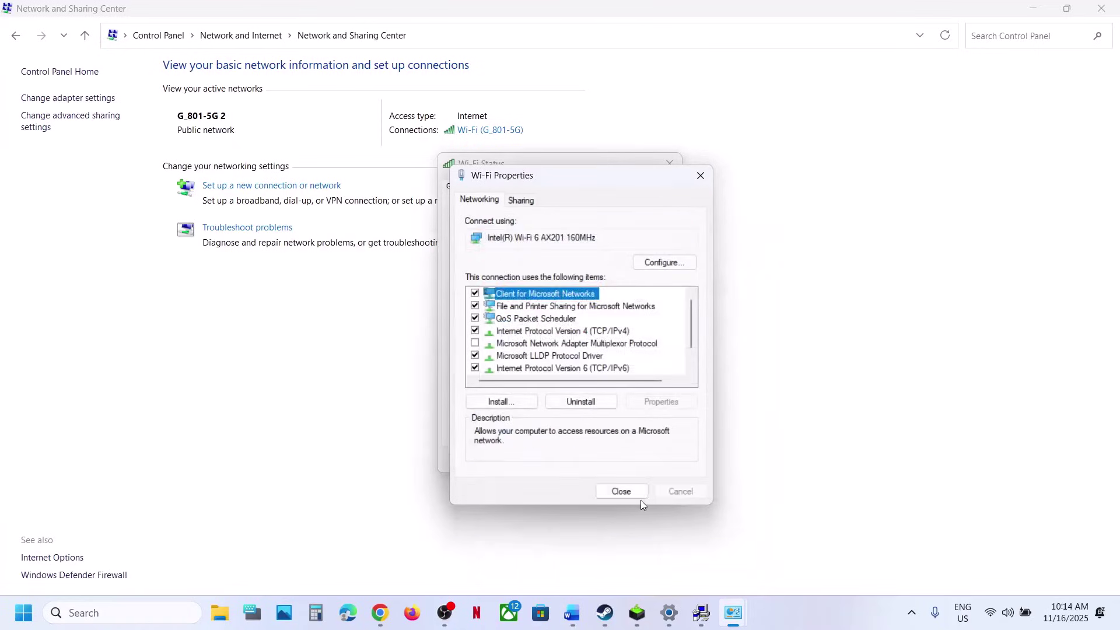
pyautogui.click(633, 498)
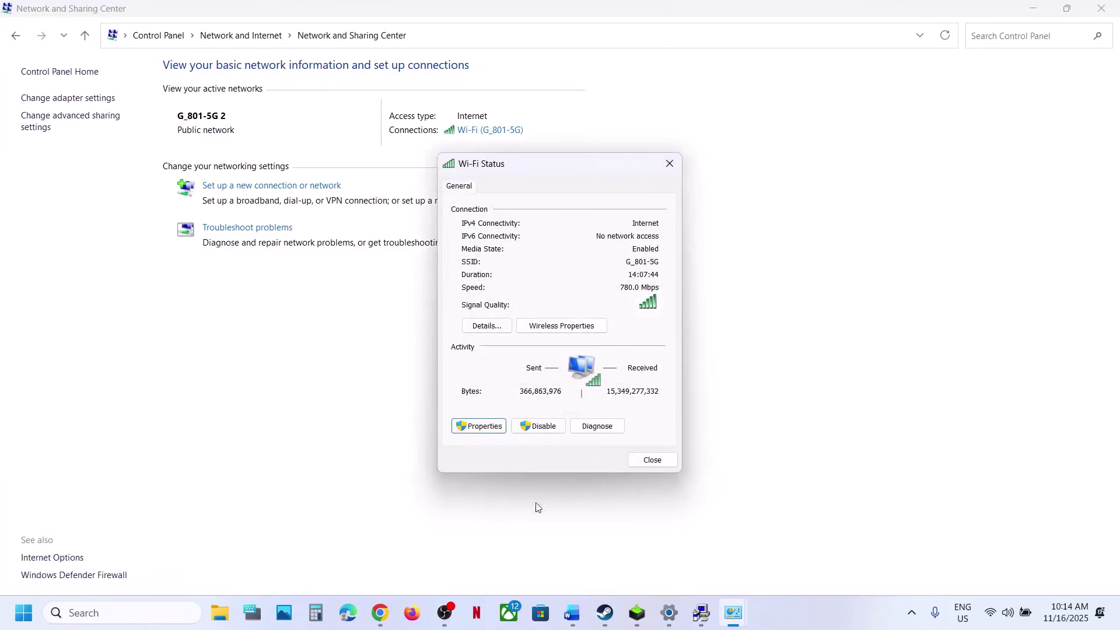
# Show the alternative DNS addresses 1.1.1.1 and 1.0.0.1 in the Word document and return to the Wi-Fi status window
pyautogui.click(579, 613)
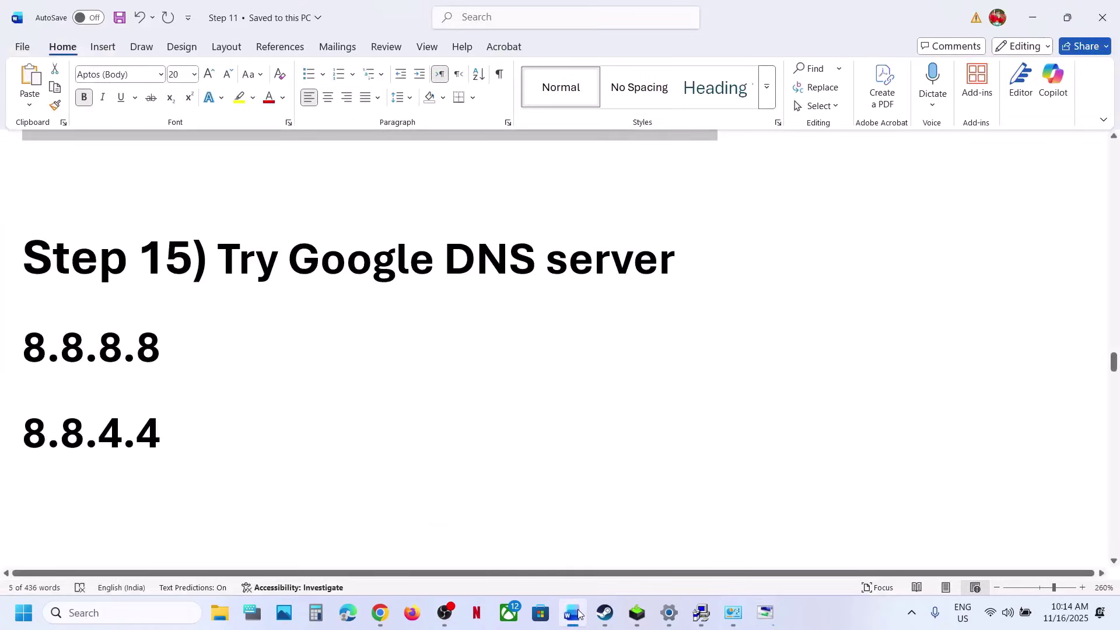
pyautogui.scroll(-5, 443, 444)
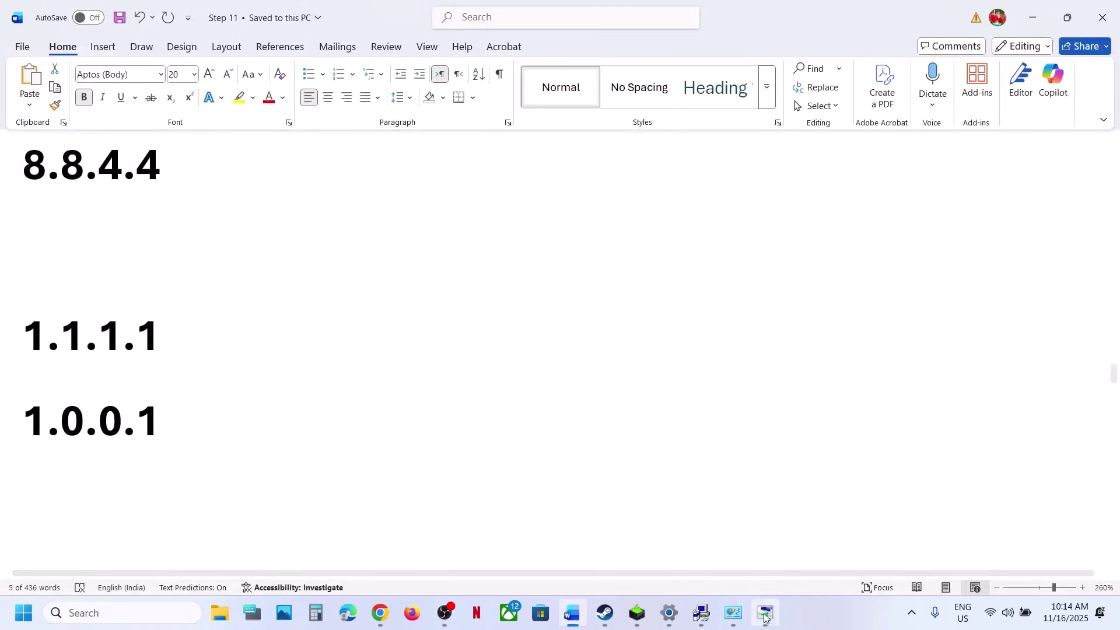
pyautogui.moveTo(753, 626)
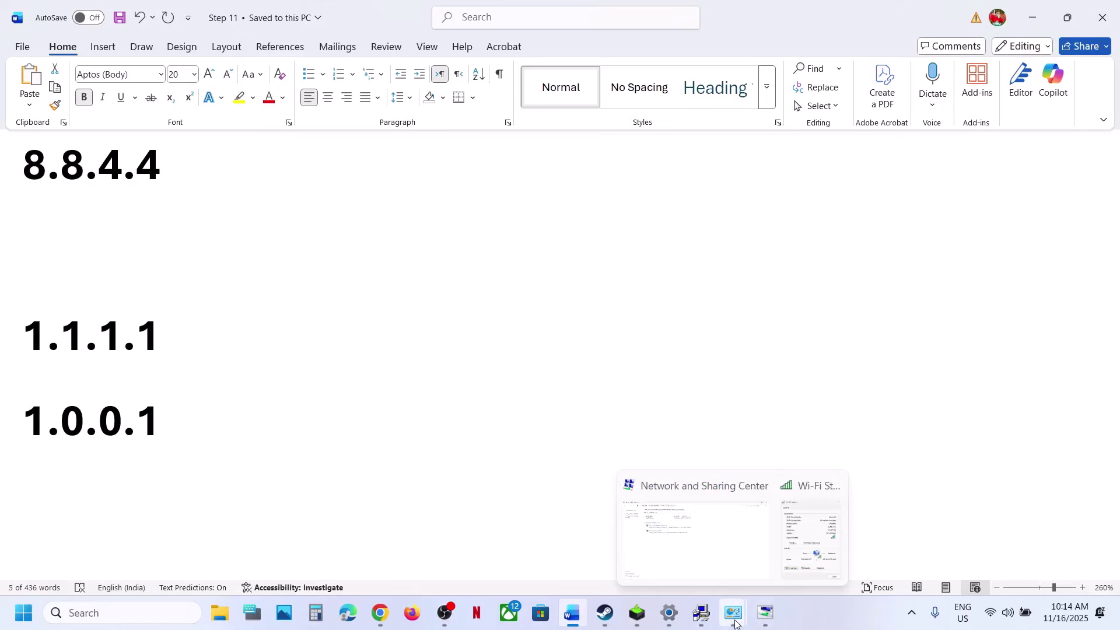
pyautogui.click(845, 499)
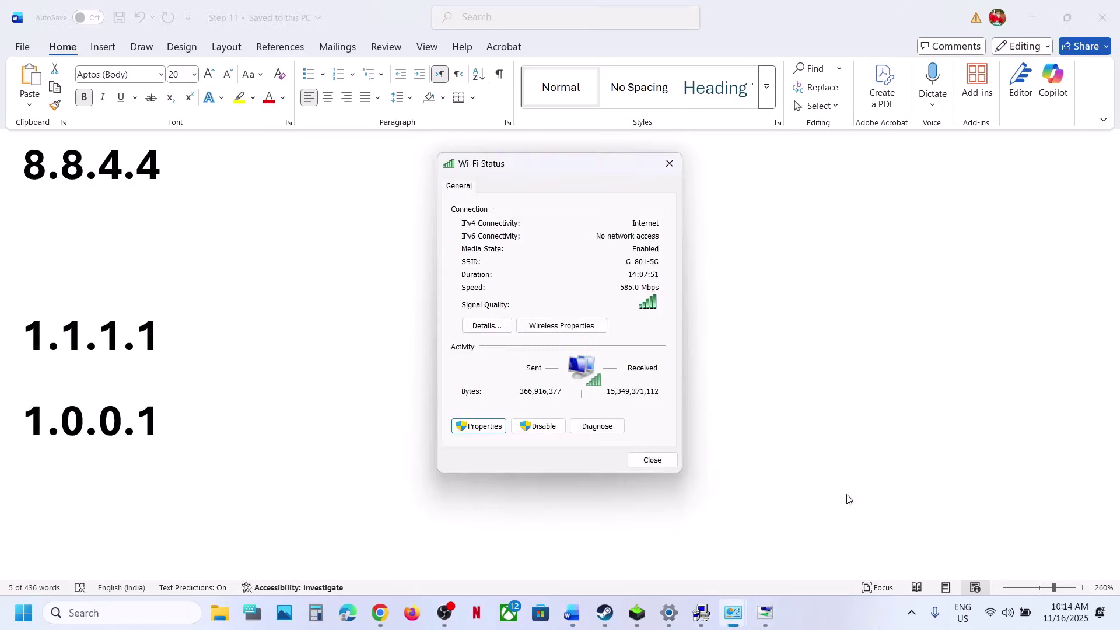
# Replace the Wi-Fi connection's IPv4 DNS servers with the document's 1.1.1.1 and 1.0.0.1, validate the settings on exit and close the troubleshooter
pyautogui.click(479, 426)
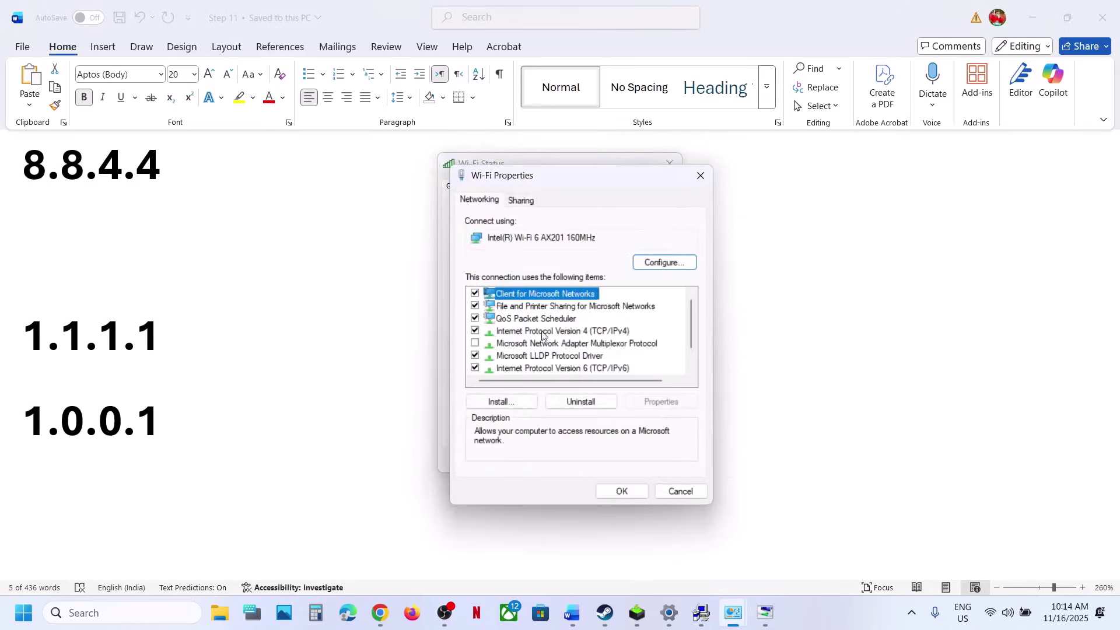
pyautogui.click(546, 331)
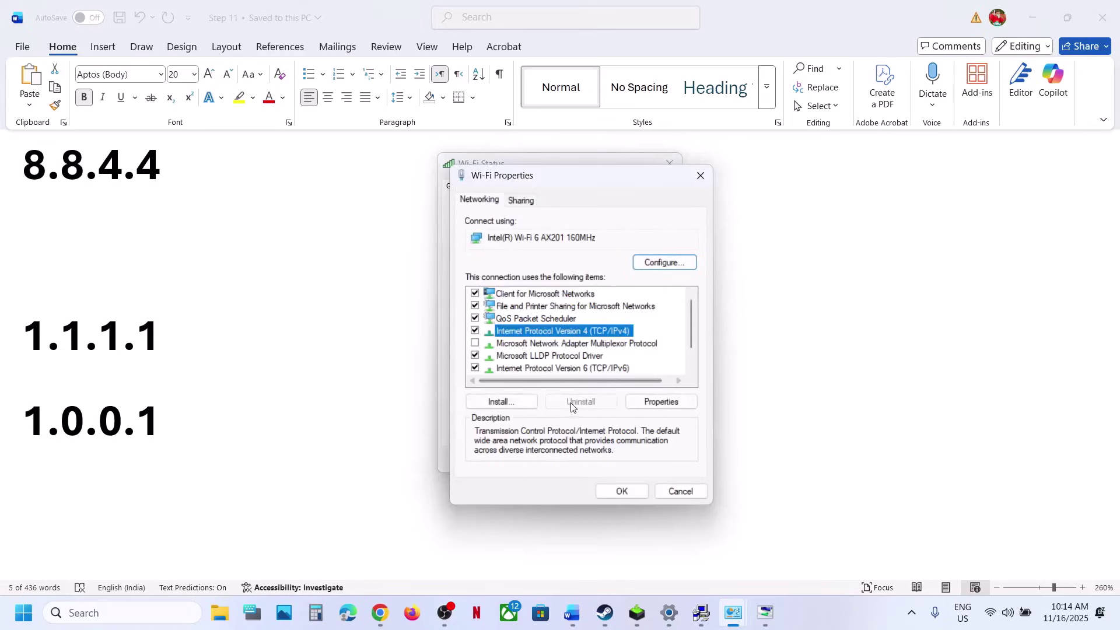
pyautogui.click(663, 410)
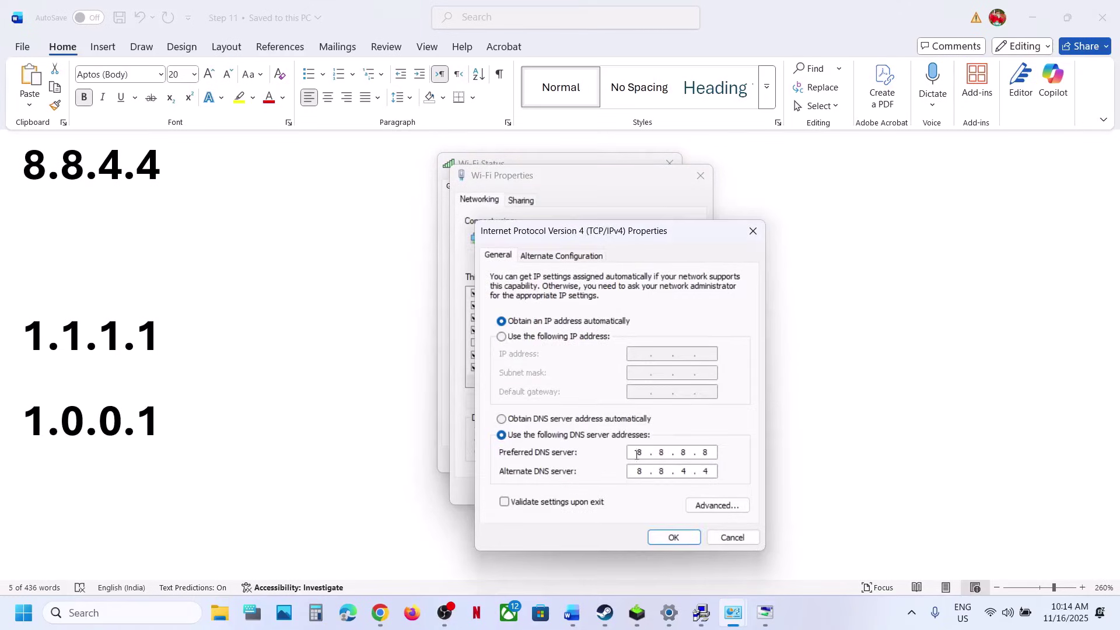
pyautogui.click(563, 420)
pyautogui.click(557, 436)
pyautogui.click(539, 507)
pyautogui.click(671, 536)
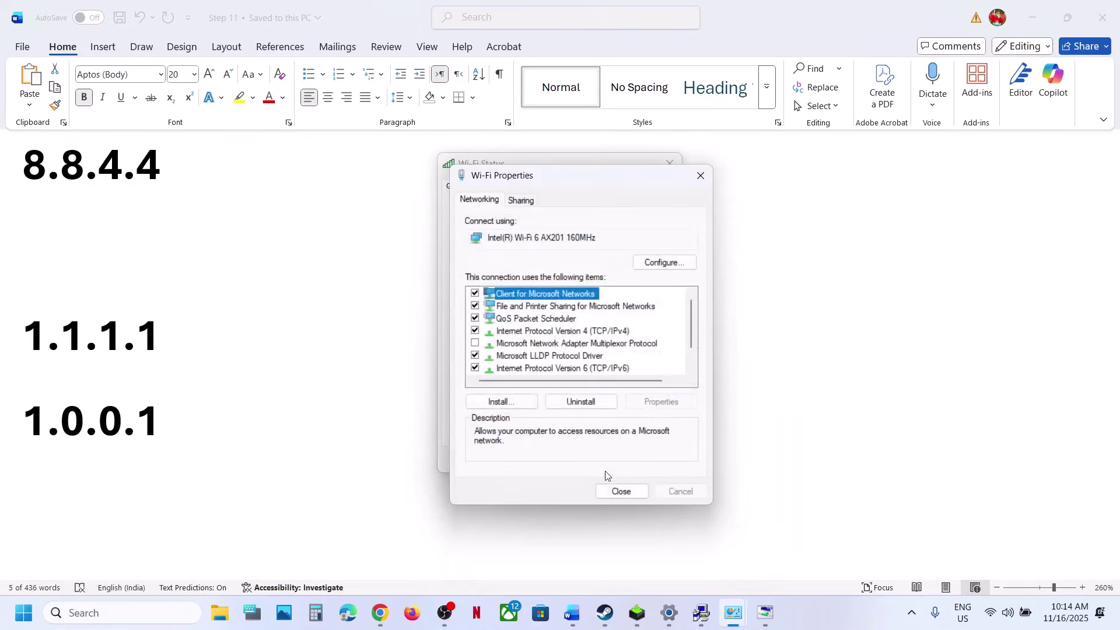
pyautogui.click(621, 491)
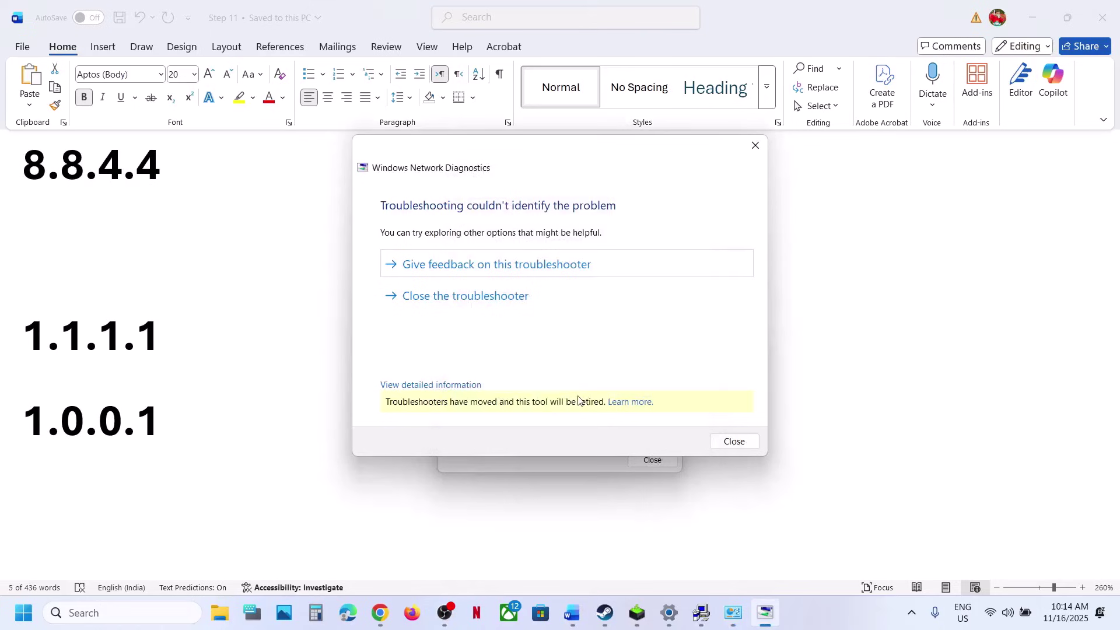
pyautogui.click(732, 441)
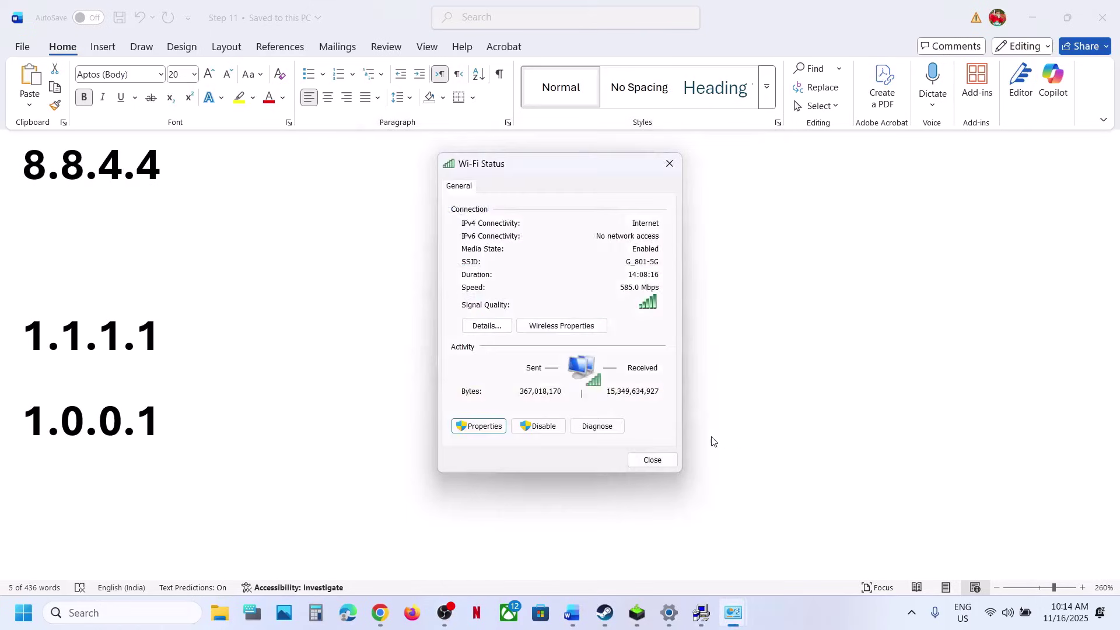
# Disable Internet Protocol Version 6 (TCP/IPv6) for the Wi-Fi connection and briefly show the game's page in the Steam library
pyautogui.click(610, 615)
pyautogui.click(611, 617)
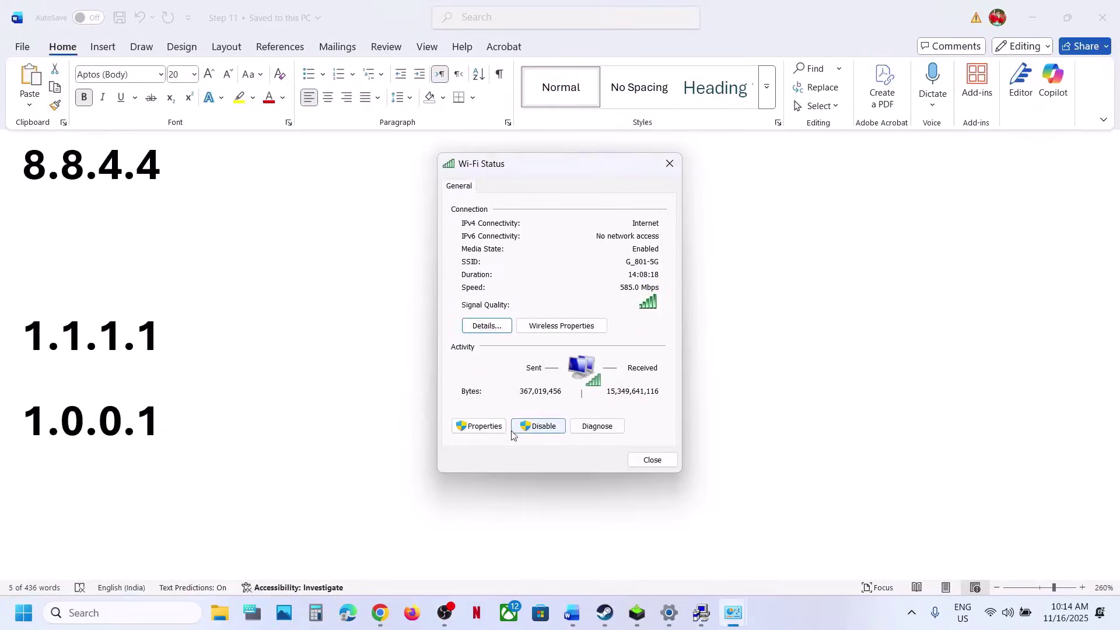
pyautogui.click(496, 436)
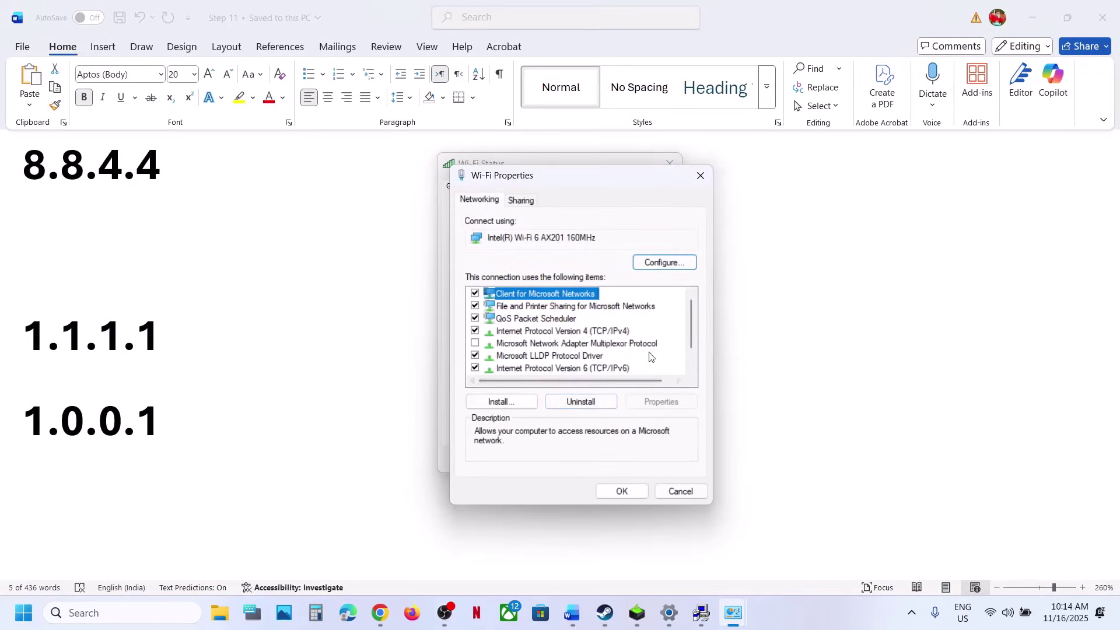
pyautogui.scroll(-1, 540, 360)
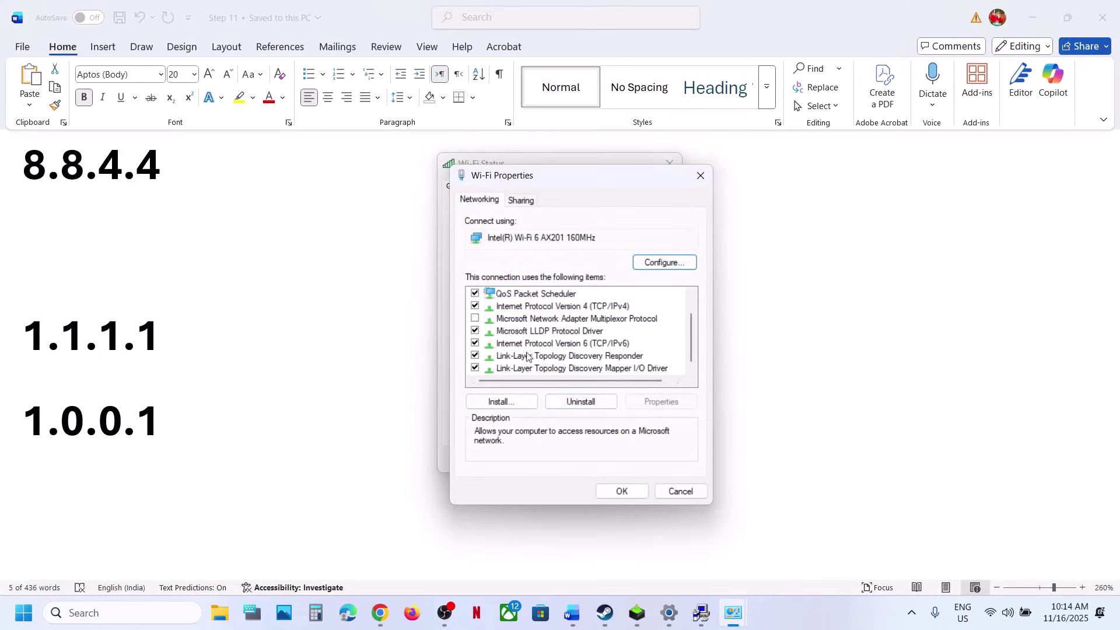
pyautogui.click(475, 344)
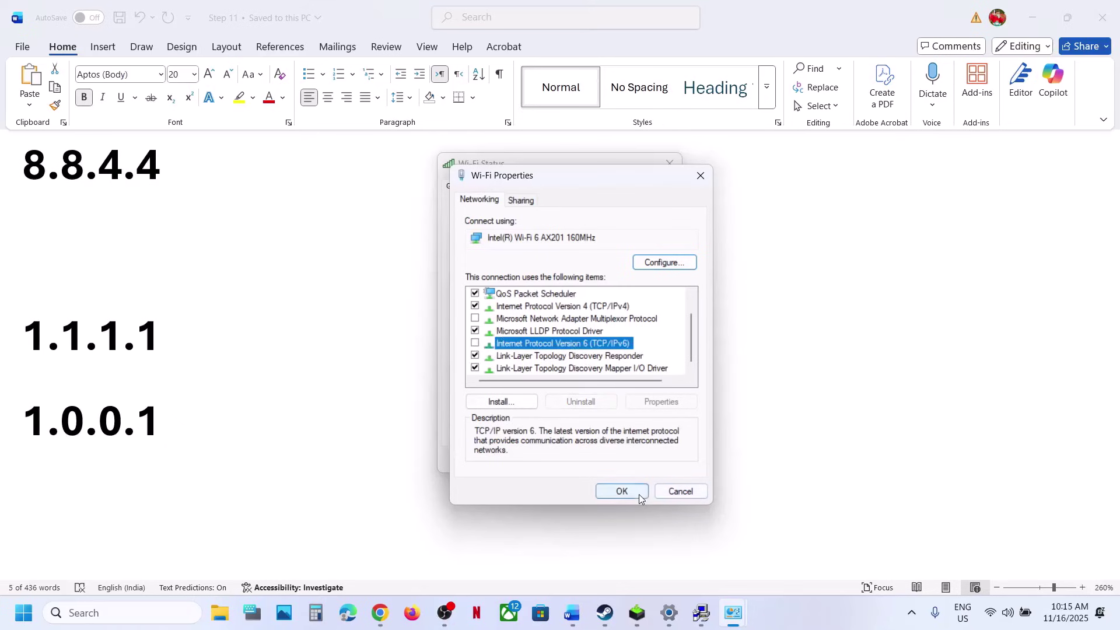
pyautogui.click(620, 491)
pyautogui.click(605, 613)
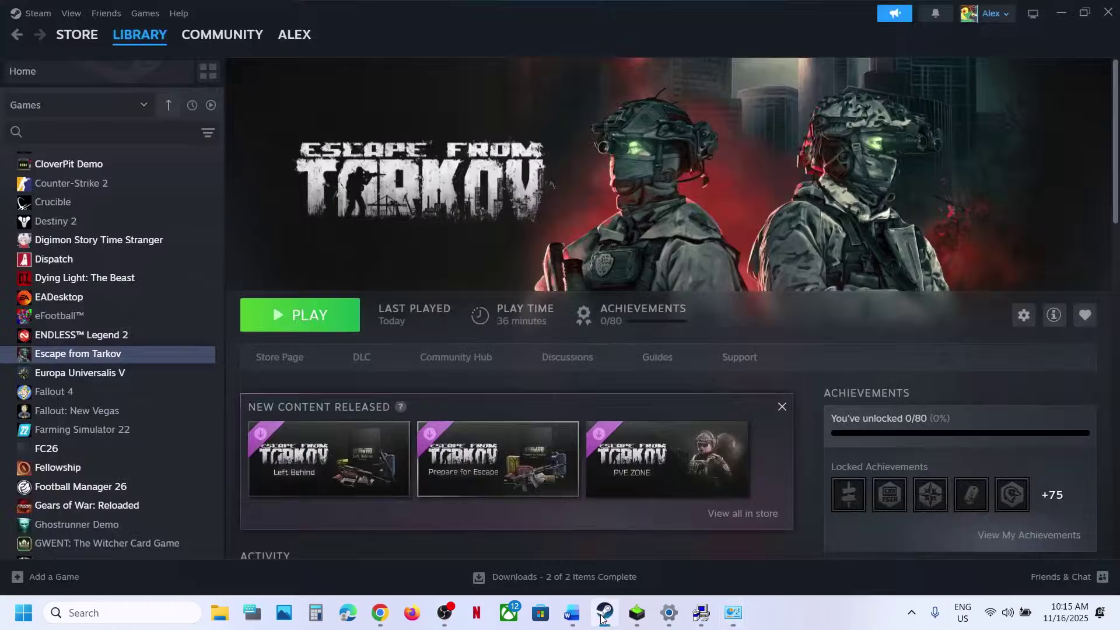
pyautogui.click(604, 615)
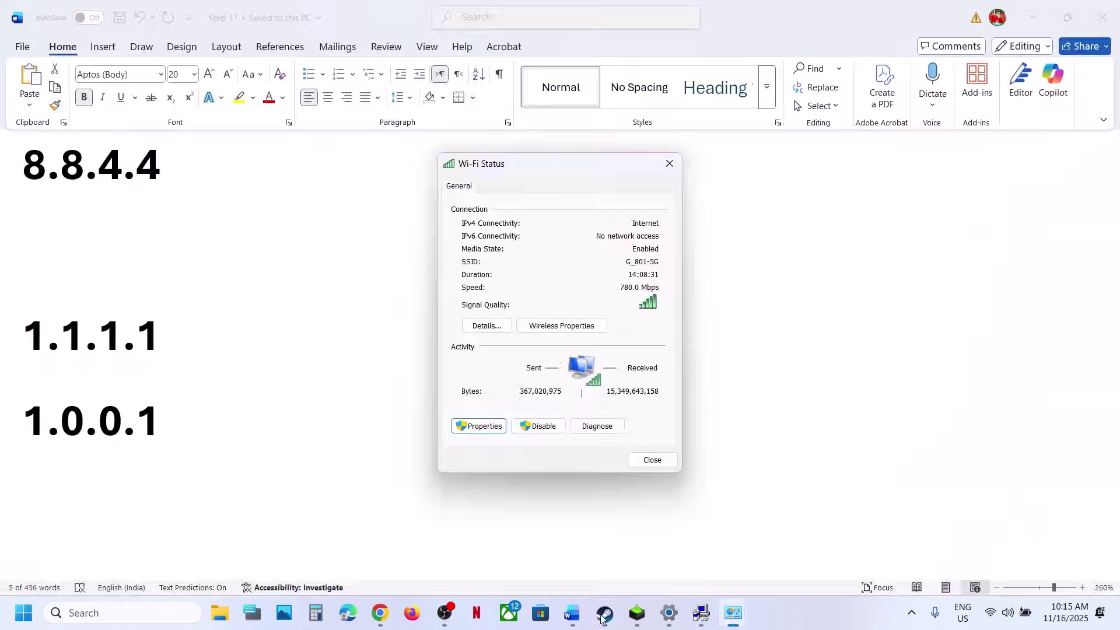
# Re-enable Internet Protocol Version 6 (TCP/IPv6) in the Wi-Fi connection's properties and apply the change
pyautogui.click(479, 426)
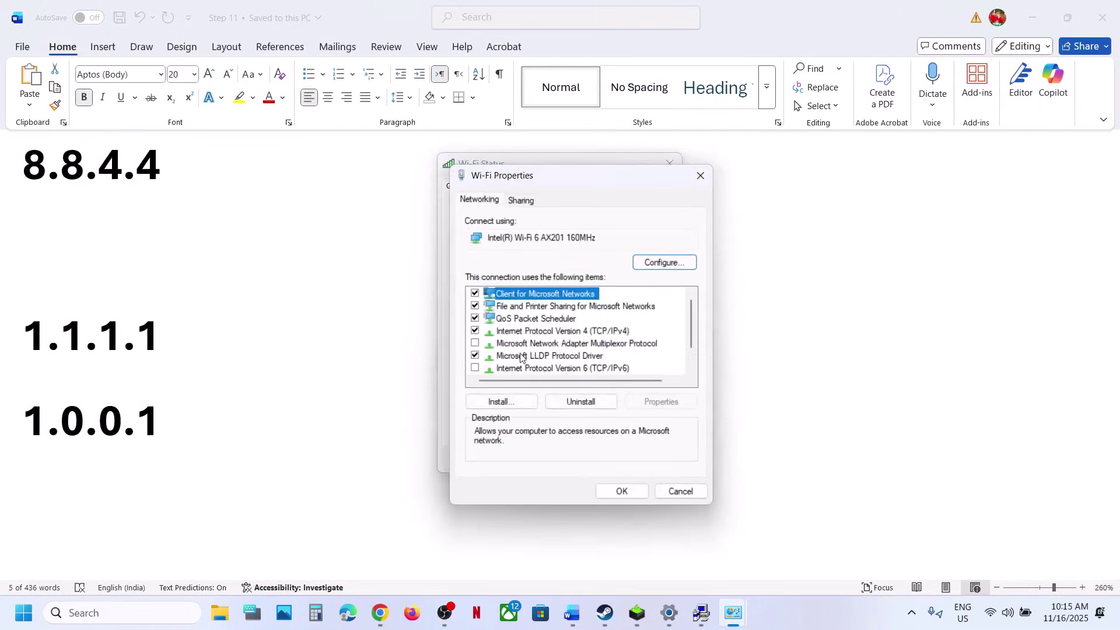
pyautogui.click(475, 368)
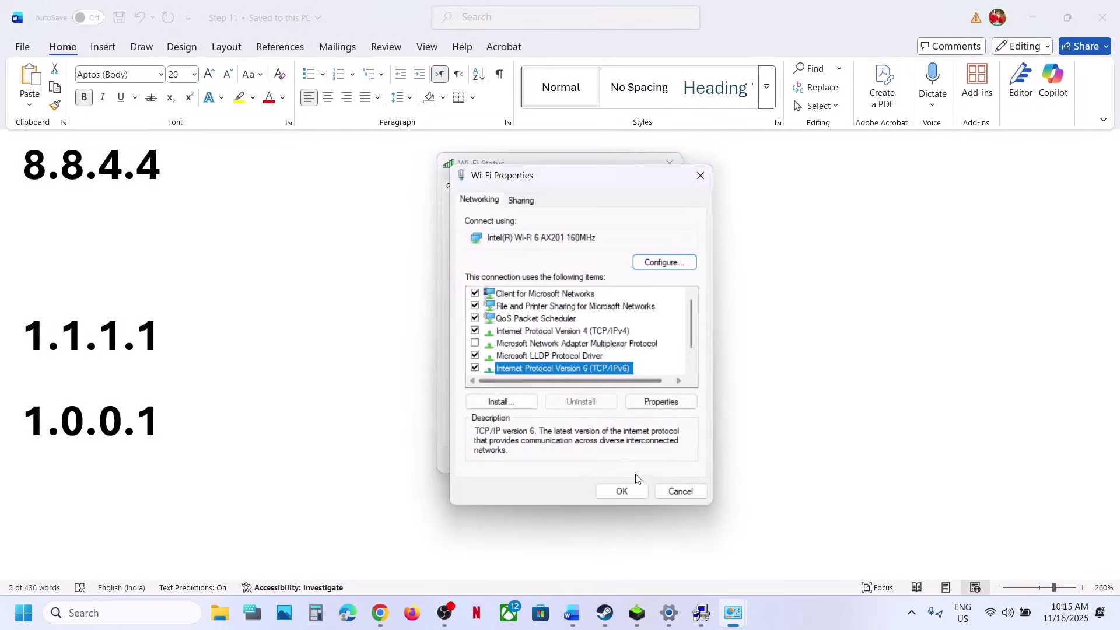
pyautogui.click(622, 491)
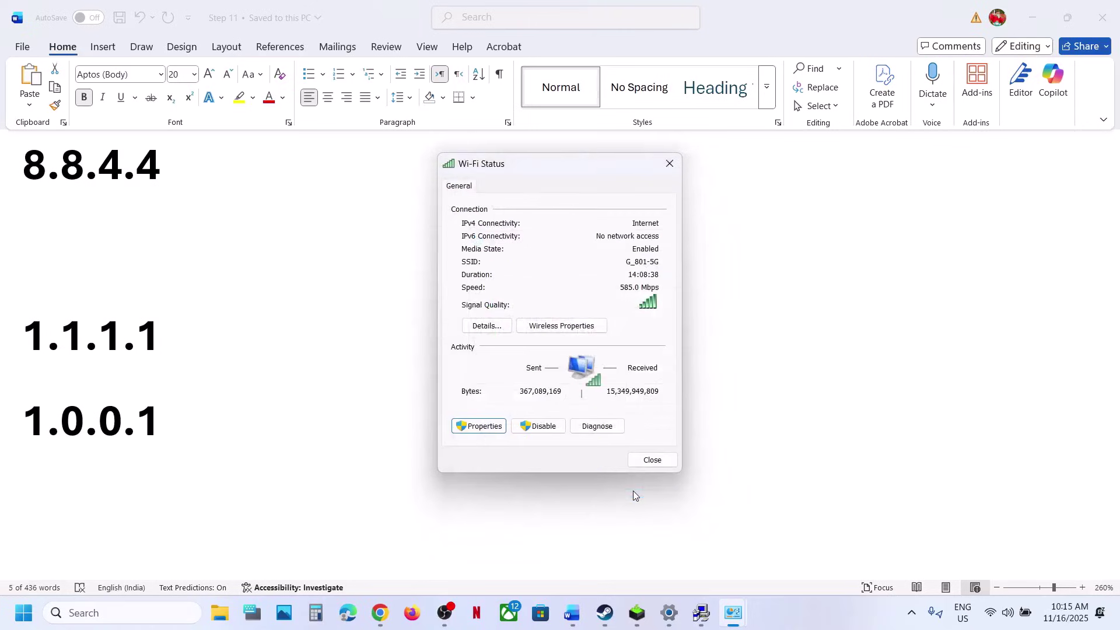
# Set the Wi-Fi connection's IPv4 properties to obtain the DNS server address automatically and close the Wi-Fi dialogs
pyautogui.press('Return')
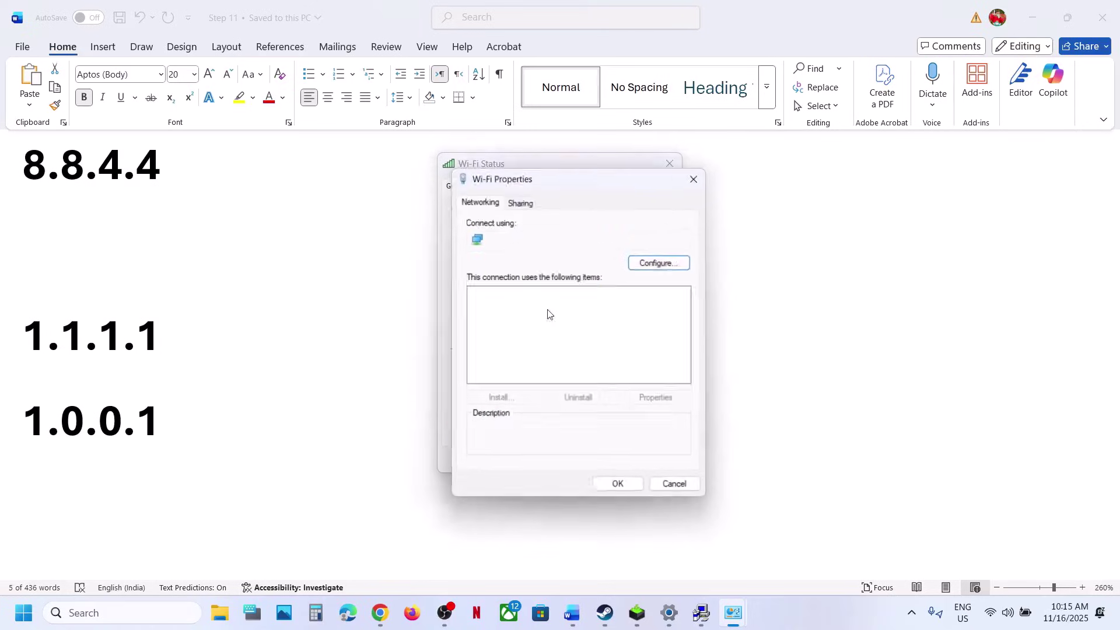
pyautogui.click(543, 332)
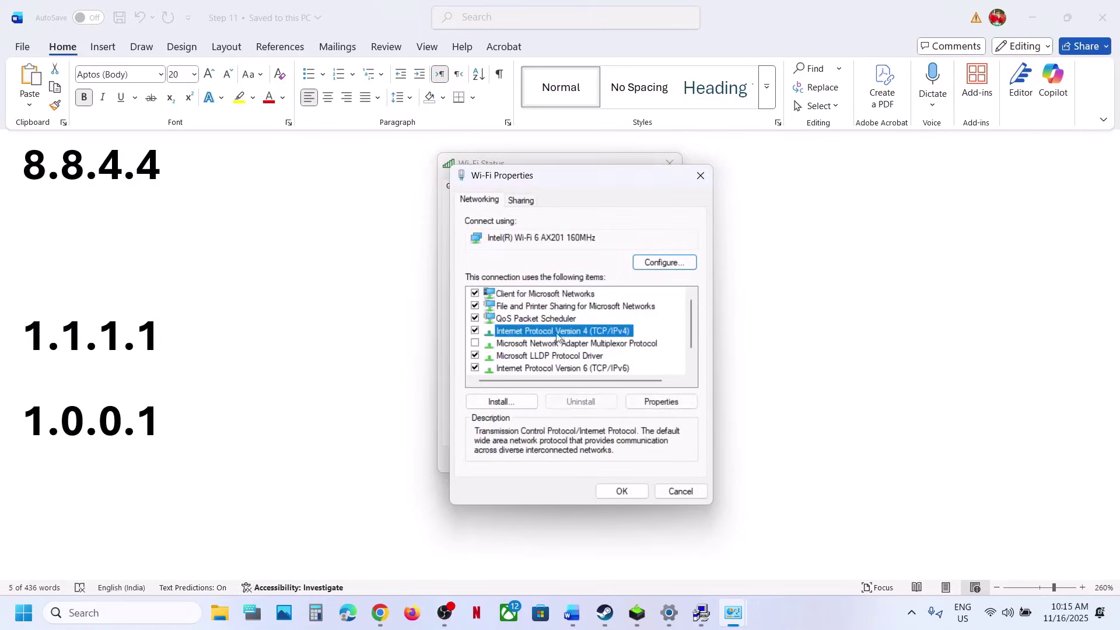
pyautogui.click(647, 402)
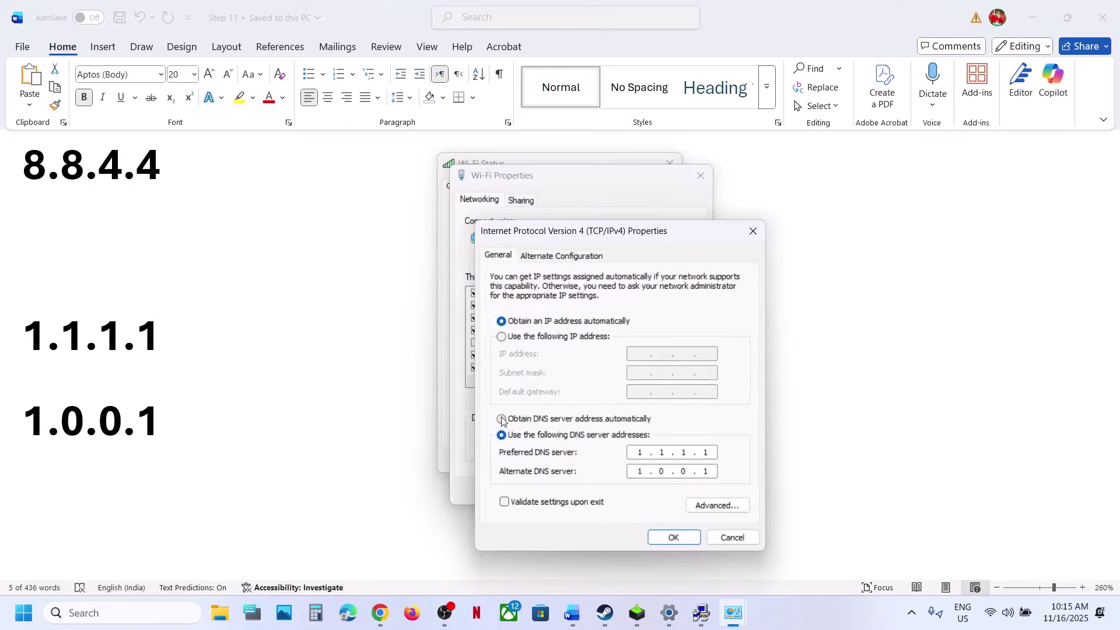
pyautogui.click(501, 419)
pyautogui.click(674, 538)
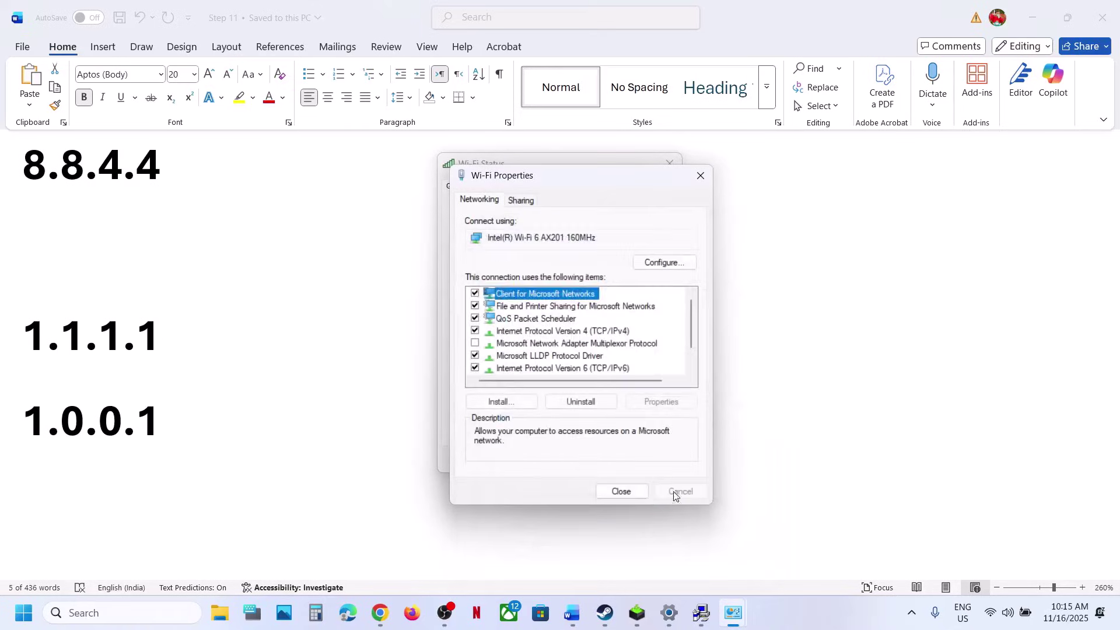
pyautogui.click(622, 492)
pyautogui.click(644, 456)
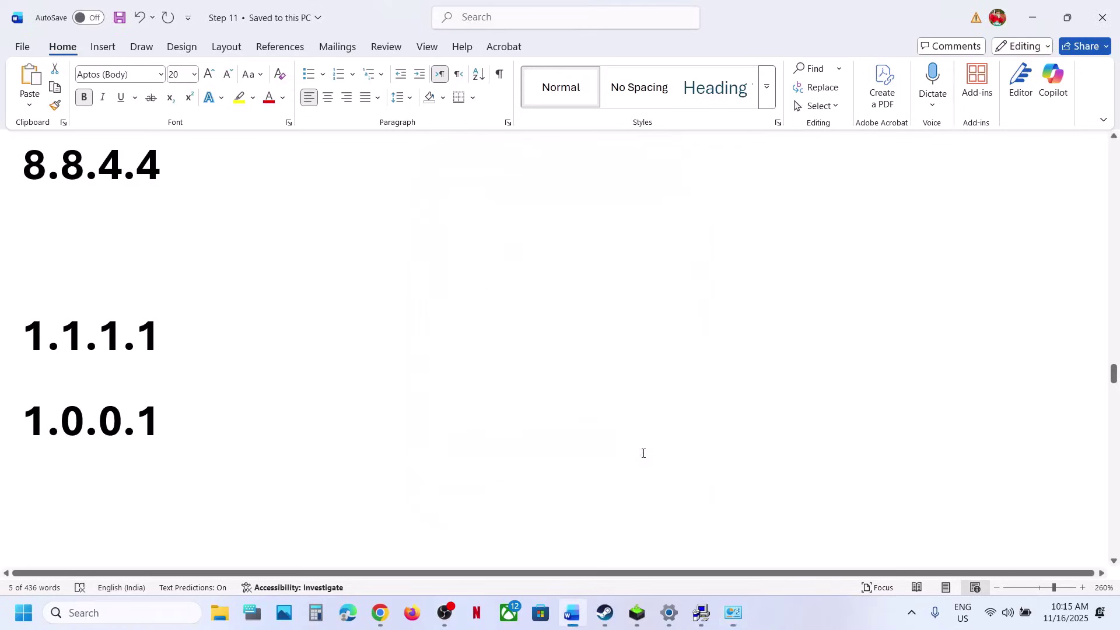
# Show Step 16 in the Word document and open Command Prompt as administrator, placing its window beside the listed commands
pyautogui.scroll(-8, 334, 423)
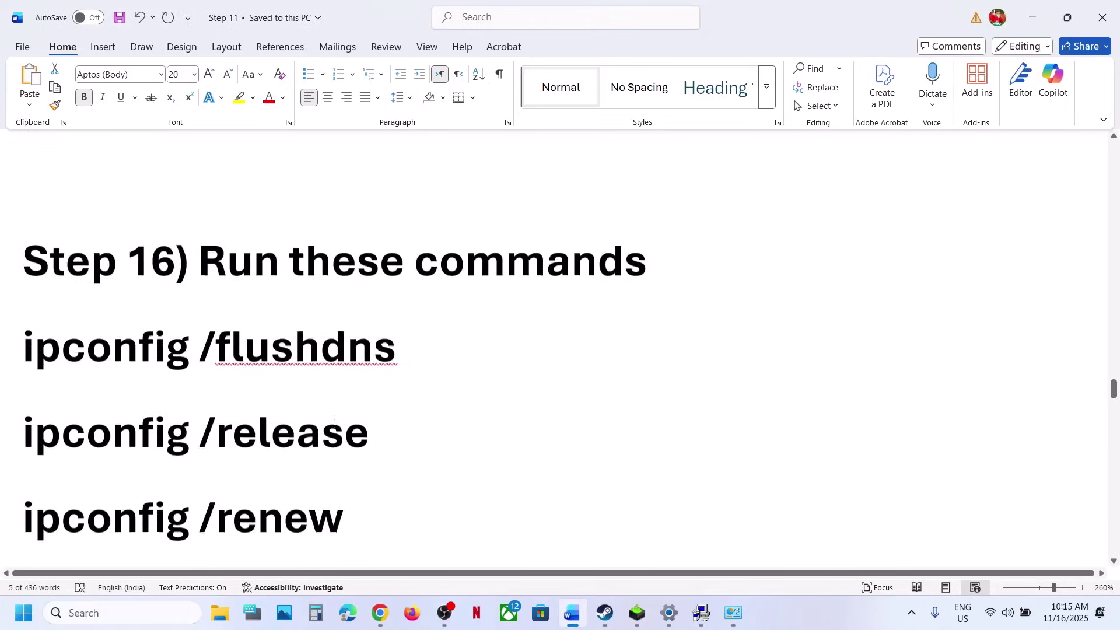
pyautogui.click(124, 614)
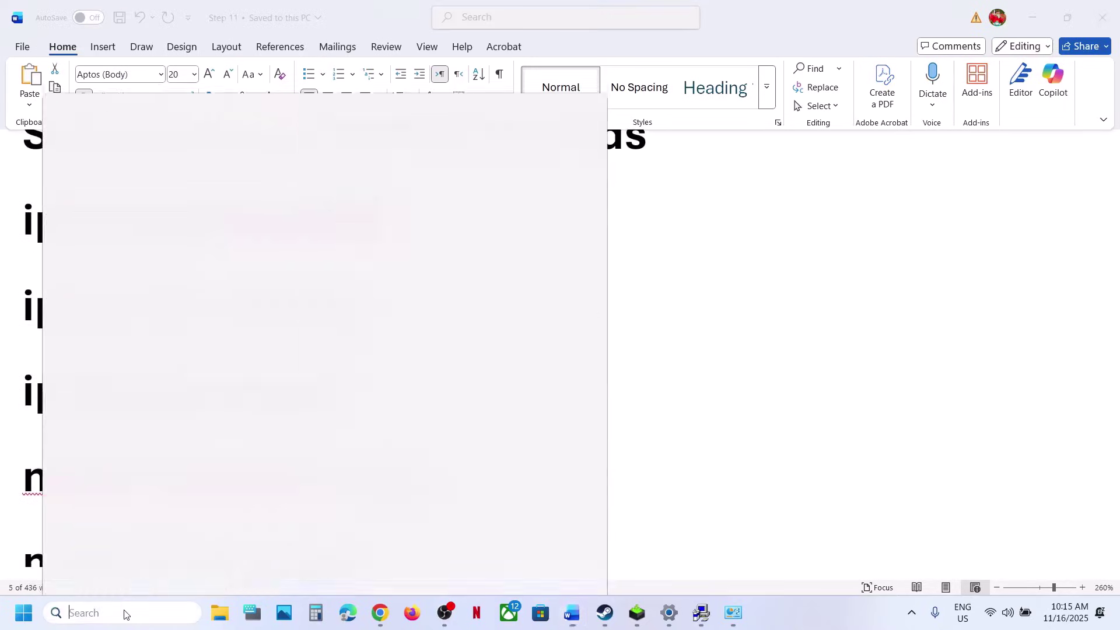
pyautogui.write('cmd')
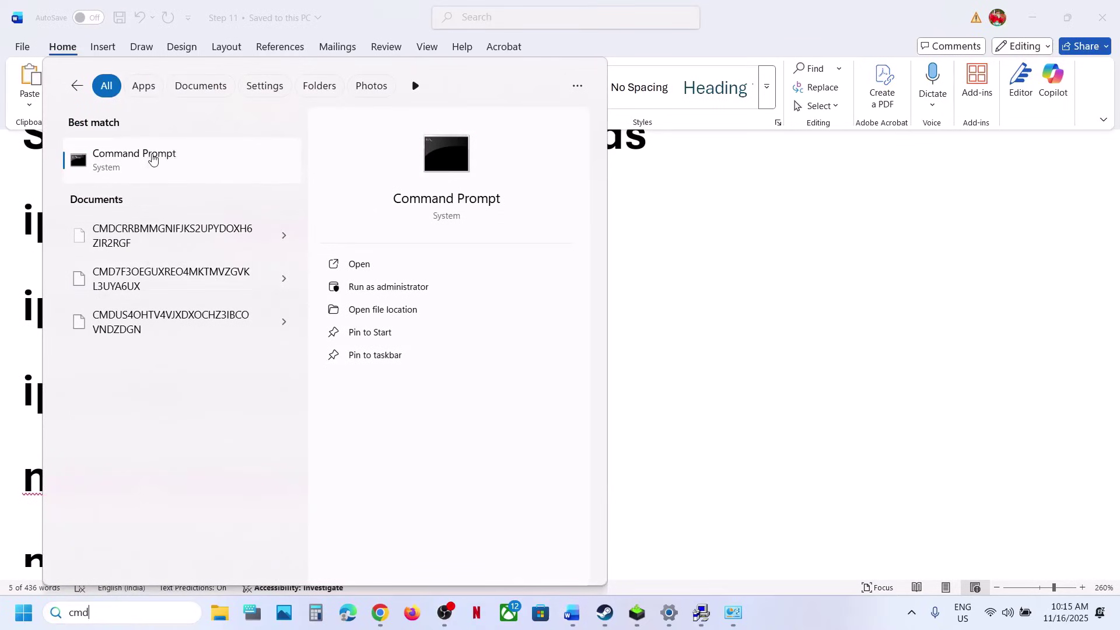
pyautogui.rightClick(179, 160)
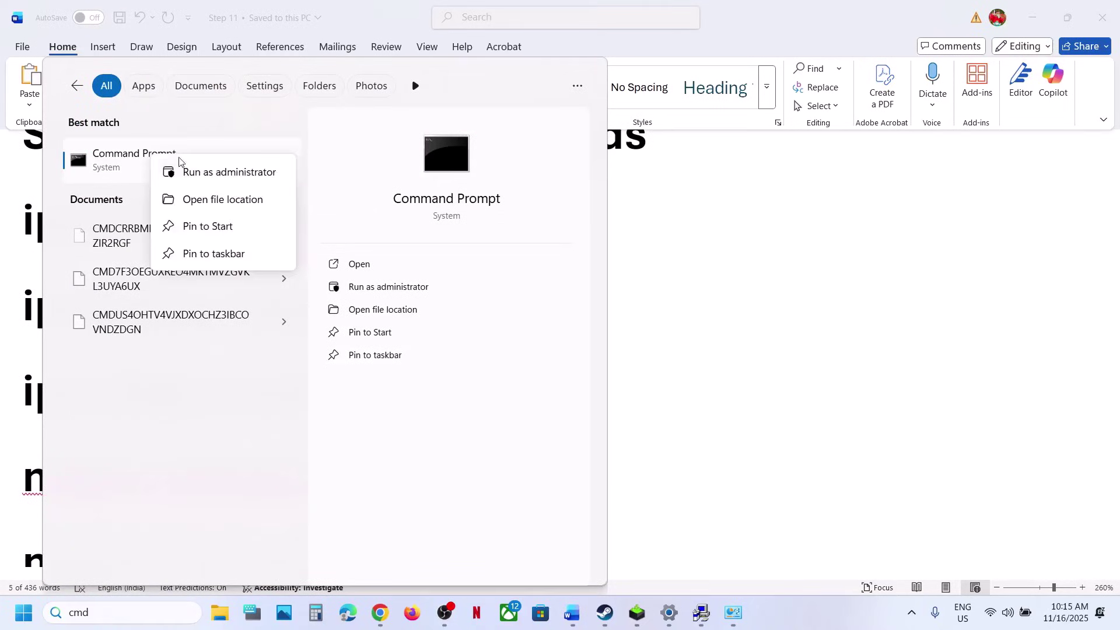
pyautogui.click(220, 179)
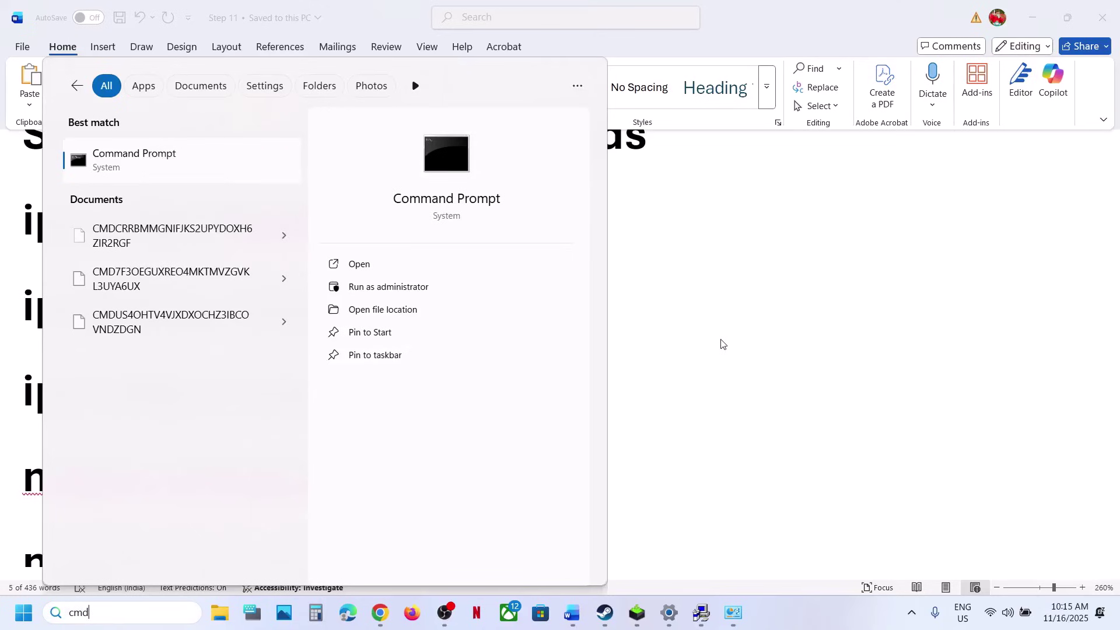
pyautogui.click(483, 422)
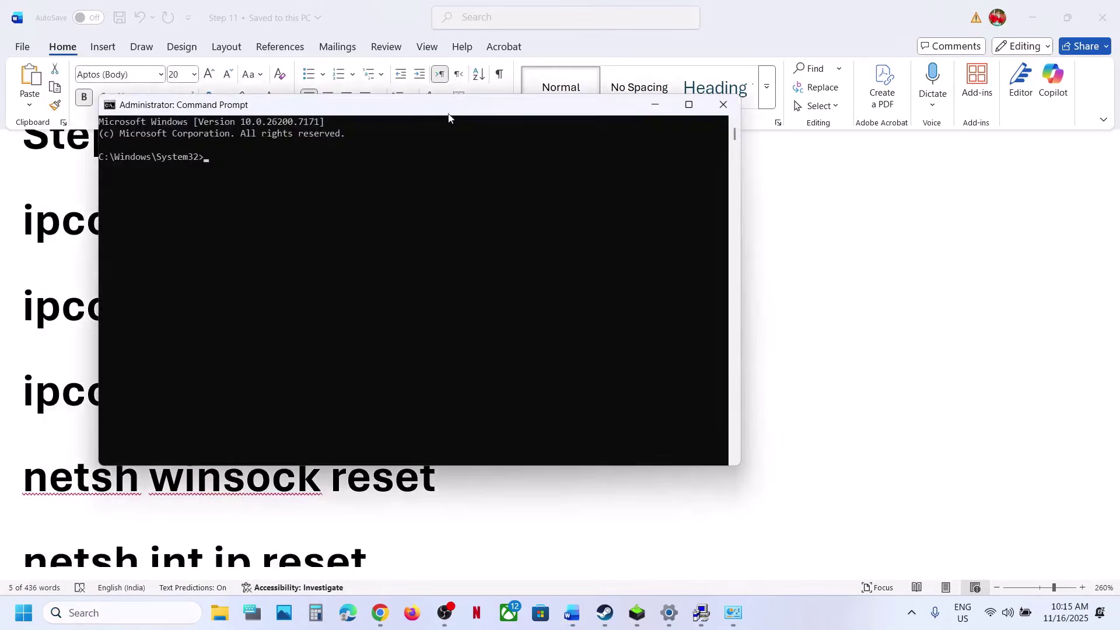
pyautogui.moveTo(450, 117); pyautogui.dragTo(811, 125)
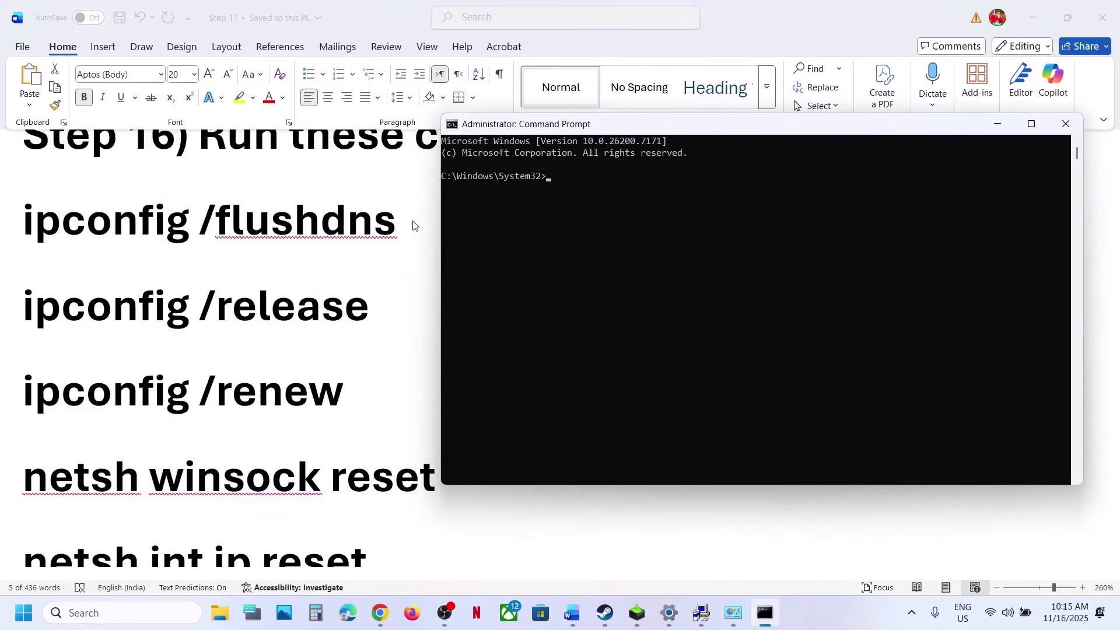
# Copy ipconfig /flushdns from the Word document, run it in Command Prompt and return to the document
pyautogui.doubleClick(338, 227)
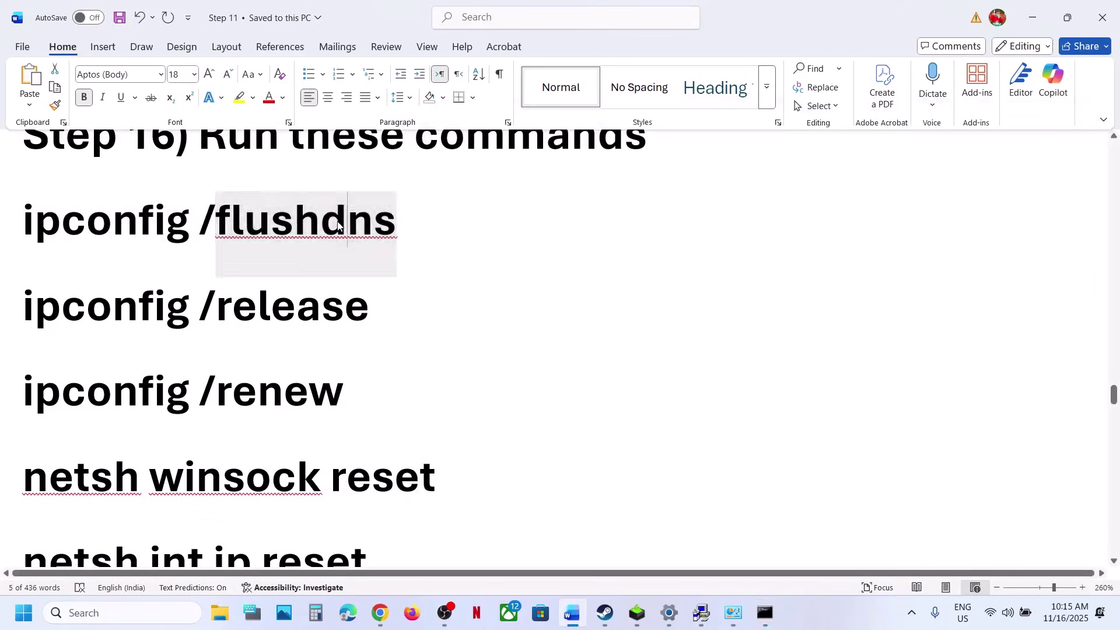
pyautogui.tripleClick(338, 227)
pyautogui.press('super+c')
pyautogui.hotkey('alt', 'Tab')
pyautogui.click(555, 293)
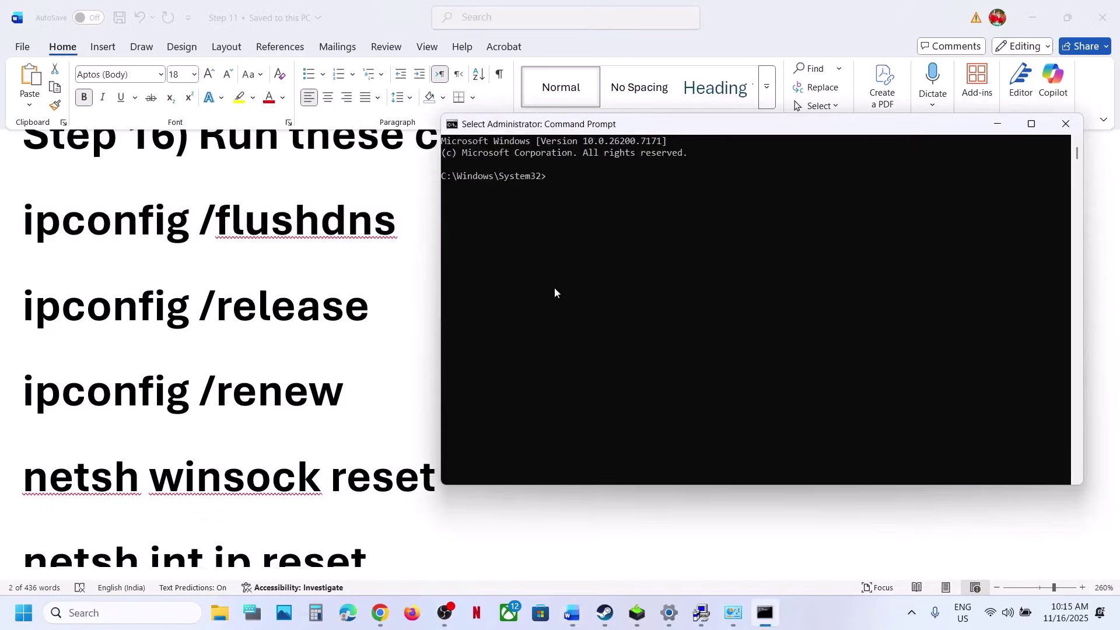
pyautogui.rightClick(554, 293)
pyautogui.hotkey('alt', 'Tab')
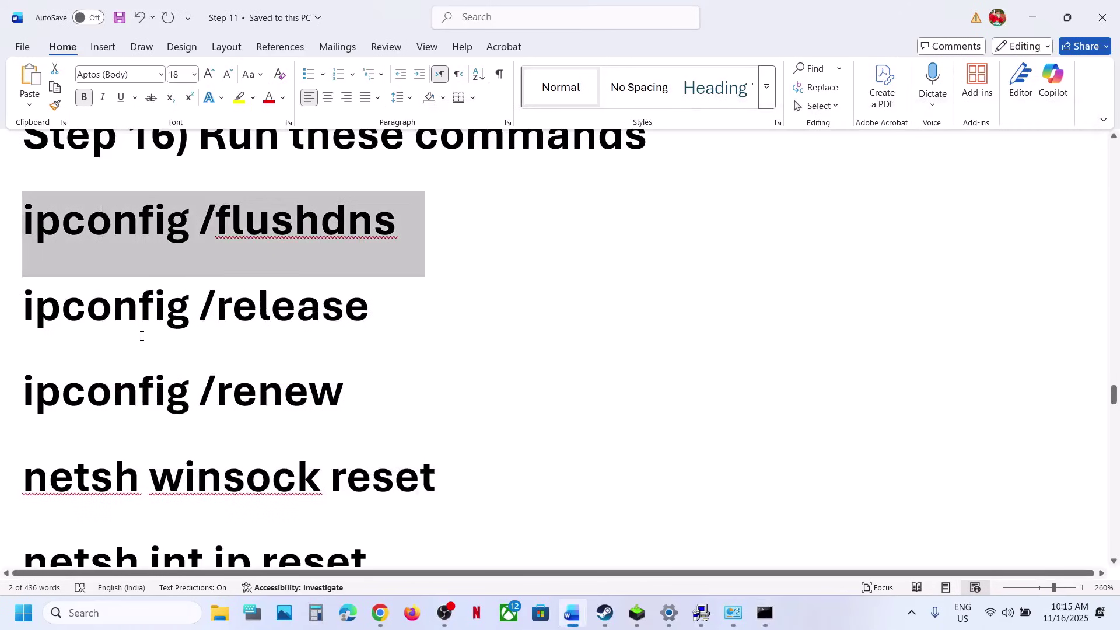
# Copy ipconfig /release from the Word document, run it in Command Prompt and return to the document
pyautogui.doubleClick(141, 335)
pyautogui.tripleClick(141, 335)
pyautogui.press('super+c')
pyautogui.hotkey('alt', 'Tab')
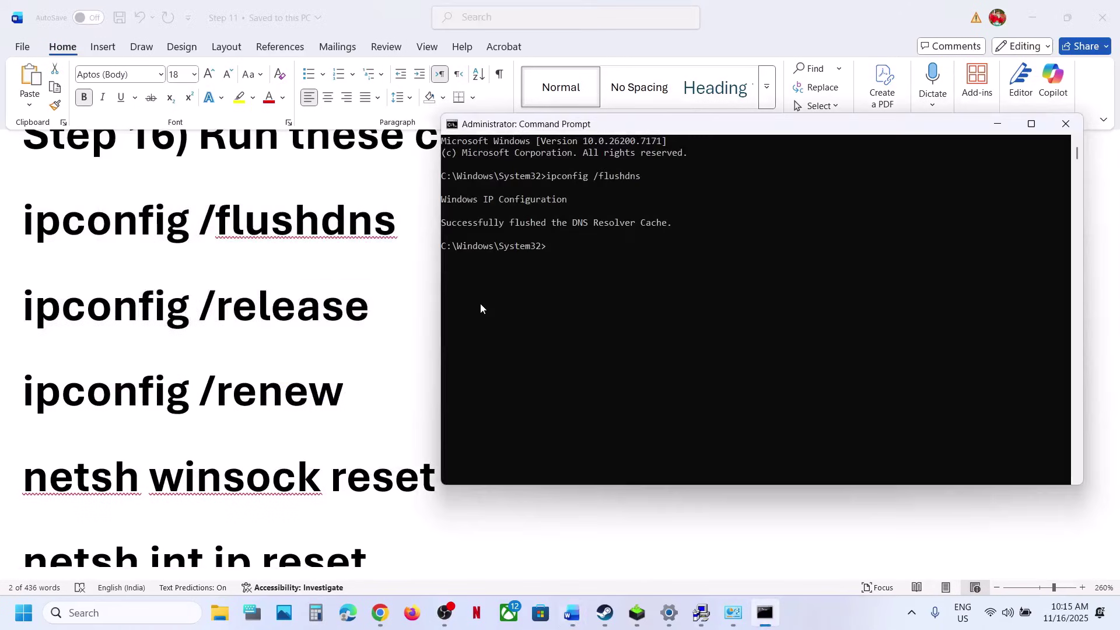
pyautogui.rightClick(481, 304)
pyautogui.hotkey('alt', 'Tab')
# Copy ipconfig /renew from the Word document, run it in Command Prompt and return to the document
pyautogui.doubleClick(261, 390)
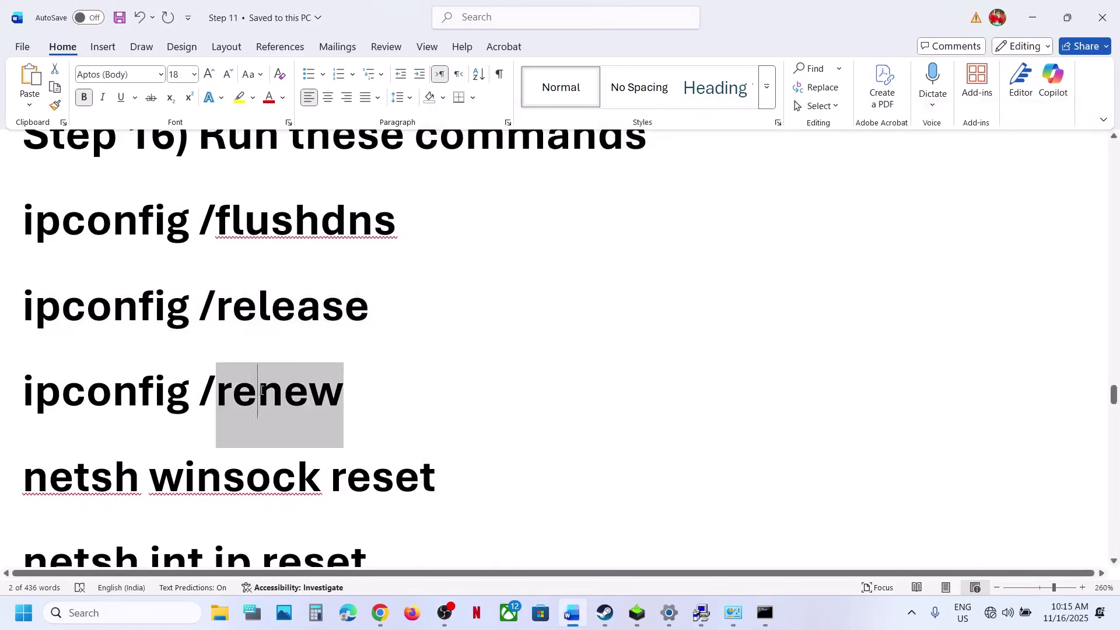
pyautogui.tripleClick(262, 390)
pyautogui.hotkey('alt', 'Tab')
pyautogui.rightClick(469, 344)
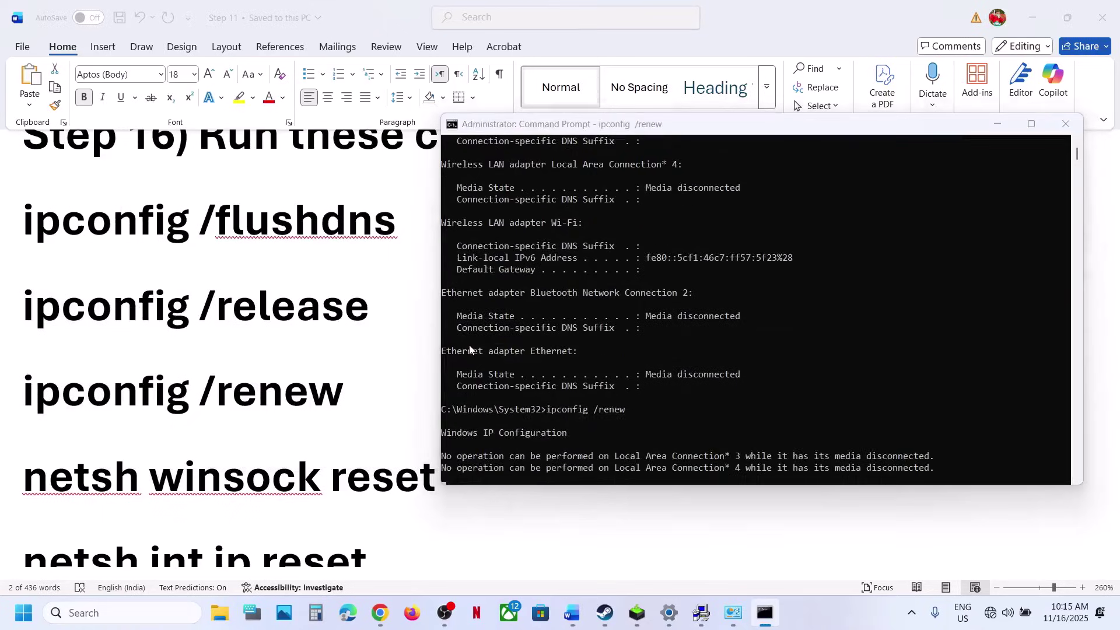
pyautogui.hotkey('alt', 'Tab')
# Copy netsh winsock reset from the Word document, run it in Command Prompt and return to the document
pyautogui.scroll(-5, 345, 367)
pyautogui.doubleClick(235, 173)
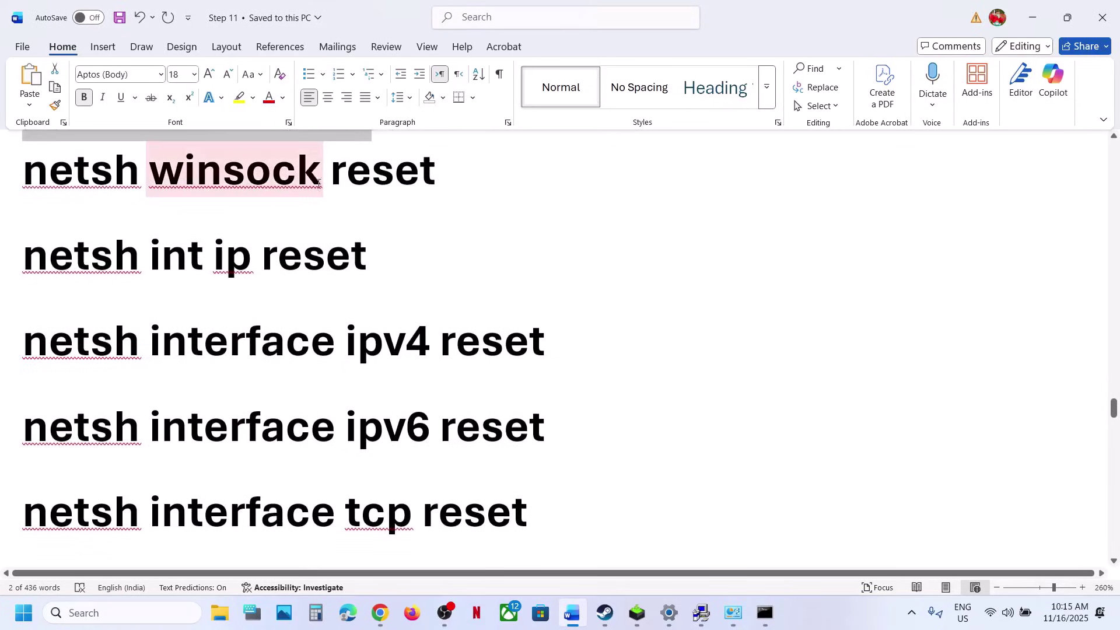
pyautogui.tripleClick(235, 173)
pyautogui.press('super+c')
pyautogui.hotkey('alt', 'Tab')
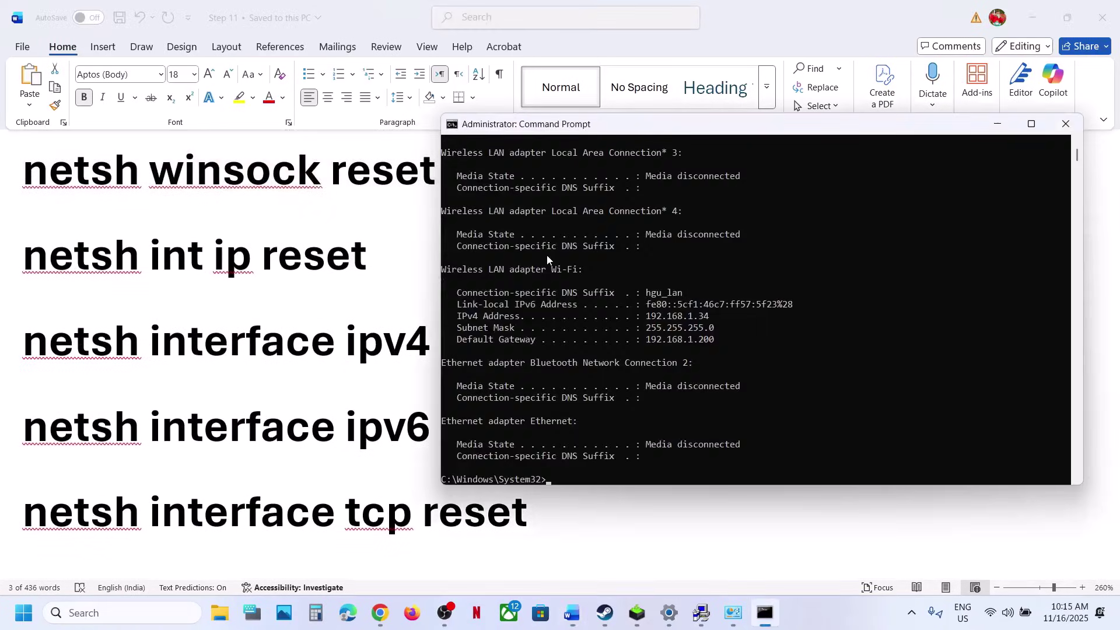
pyautogui.rightClick(548, 255)
pyautogui.hotkey('alt', 'Tab')
# Copy netsh int ip reset from the Word document, run it in Command Prompt and return to the document
pyautogui.tripleClick(326, 261)
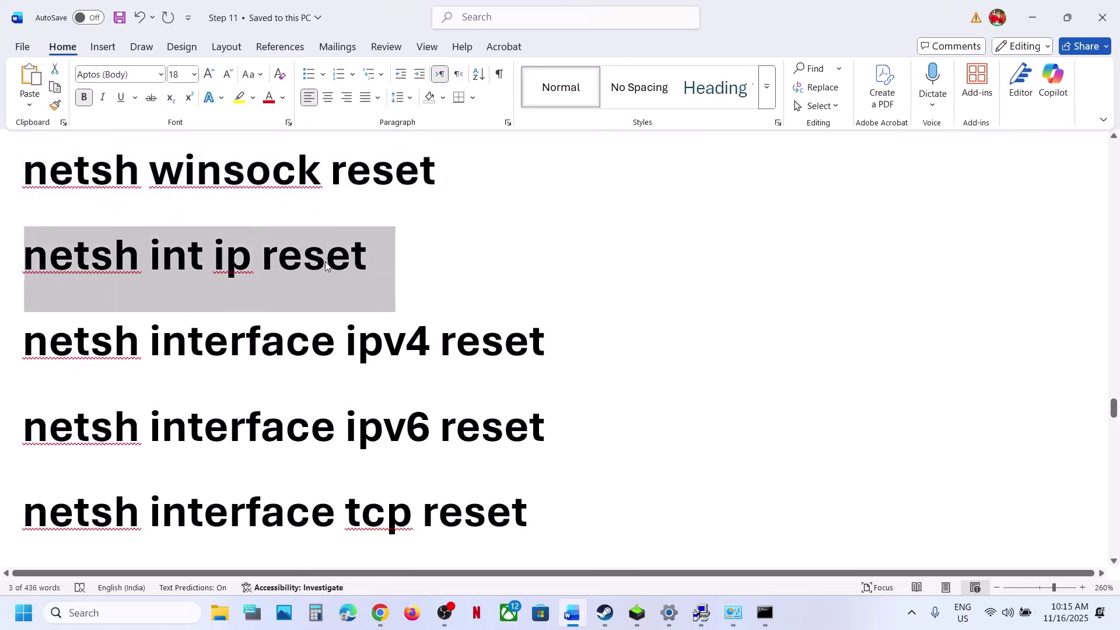
pyautogui.hotkey('ctrl', 'c')
pyautogui.hotkey('alt', 'Tab')
pyautogui.rightClick(512, 289)
pyautogui.hotkey('alt', 'Tab')
# Run netsh interface ipv4 reset from the Word document in Command Prompt and return to the document
pyautogui.tripleClick(244, 343)
pyautogui.hotkey('alt', 'Tab')
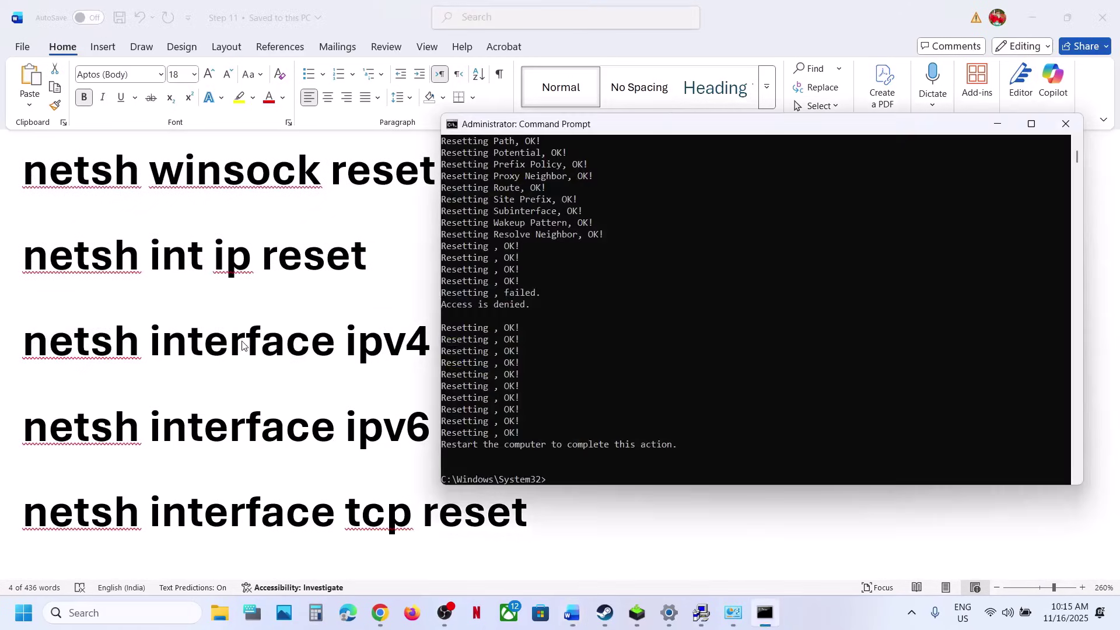
pyautogui.hotkey('alt', 'Tab')
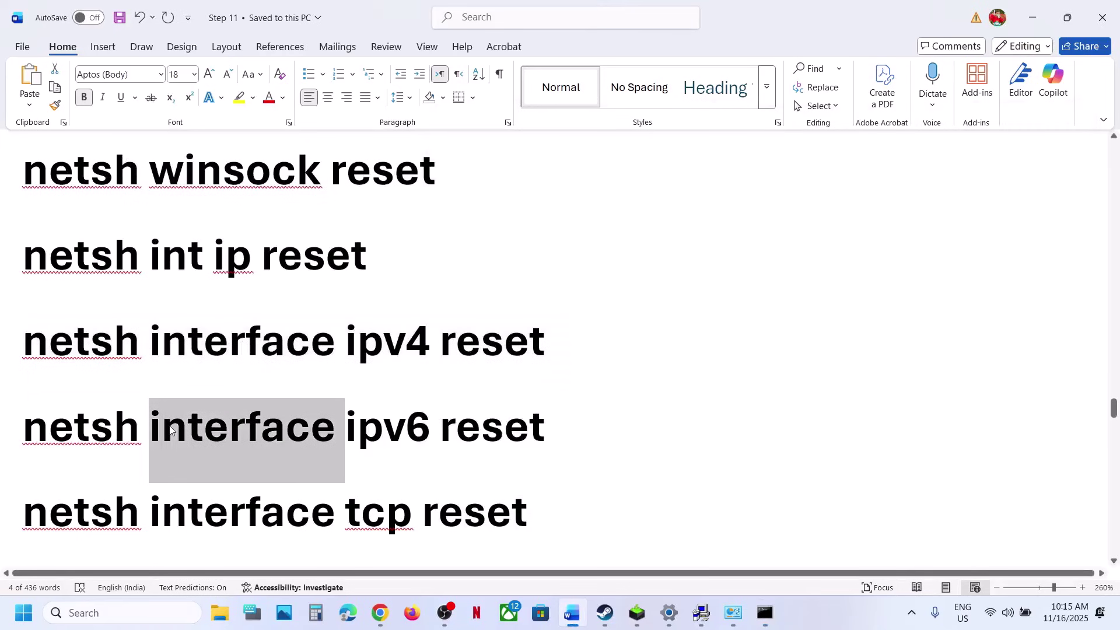
# Copy netsh interface ipv6 reset from the Word document, run it in Command Prompt and return to the document
pyautogui.tripleClick(169, 426)
pyautogui.hotkey('ctrl', 'c')
pyautogui.hotkey('alt', 'Tab')
pyautogui.hotkey('ctrl', 'v')
pyautogui.press('Return')
pyautogui.hotkey('alt', 'Tab')
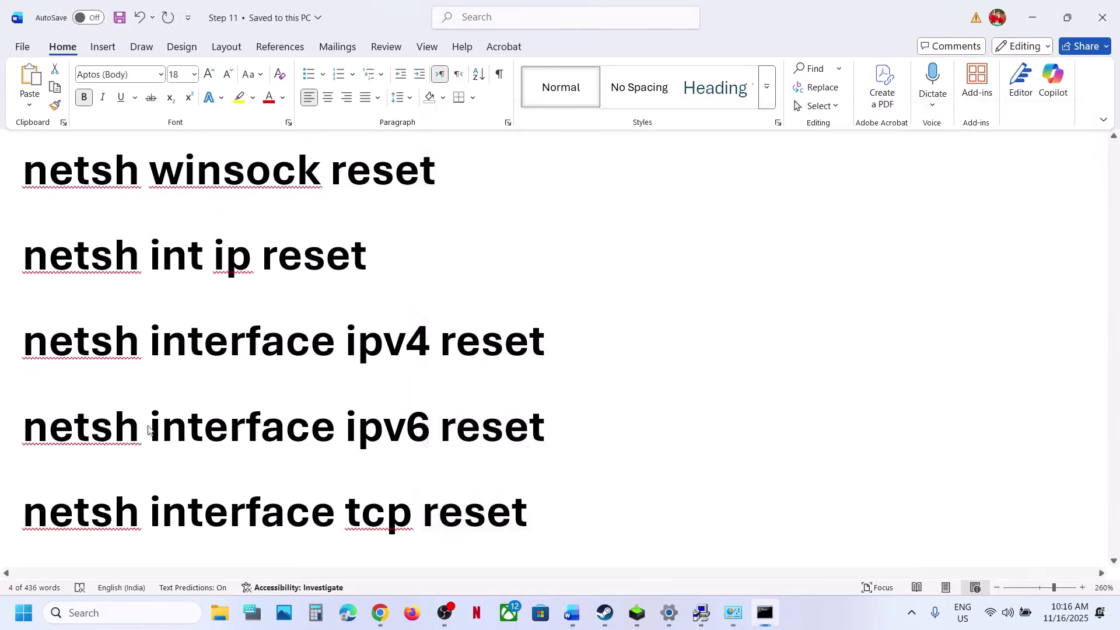
# Copy netsh interface tcp reset from the Word document and run it in Command Prompt
pyautogui.scroll(-2, 236, 377)
pyautogui.tripleClick(236, 377)
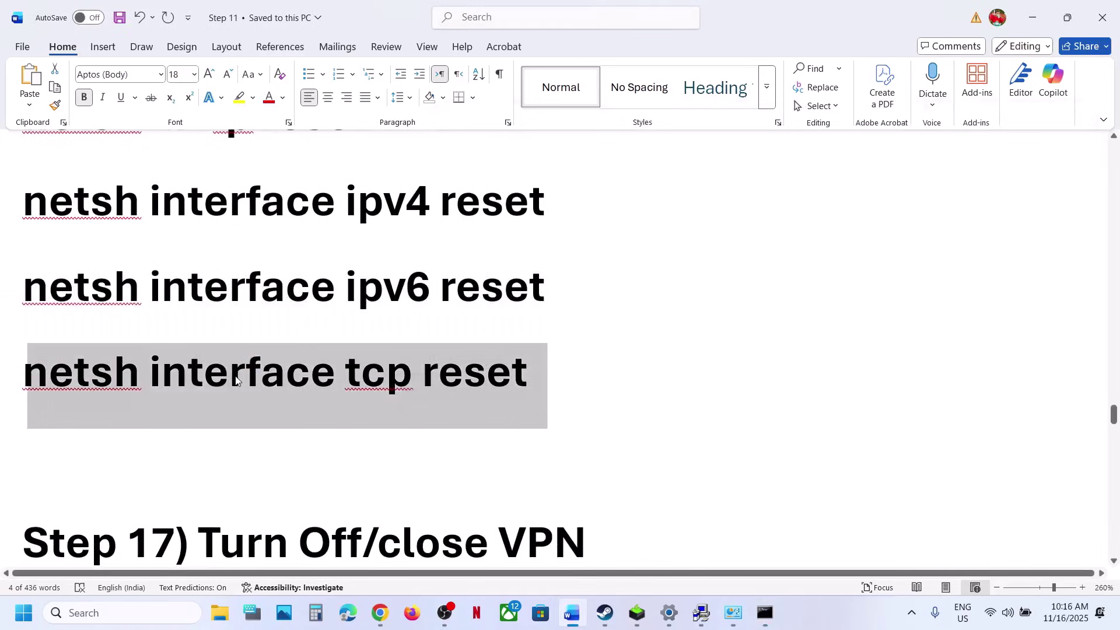
pyautogui.hotkey('ctrl', 'c')
pyautogui.hotkey('alt', 'Tab')
pyautogui.hotkey('ctrl', 'v')
pyautogui.press('Return')
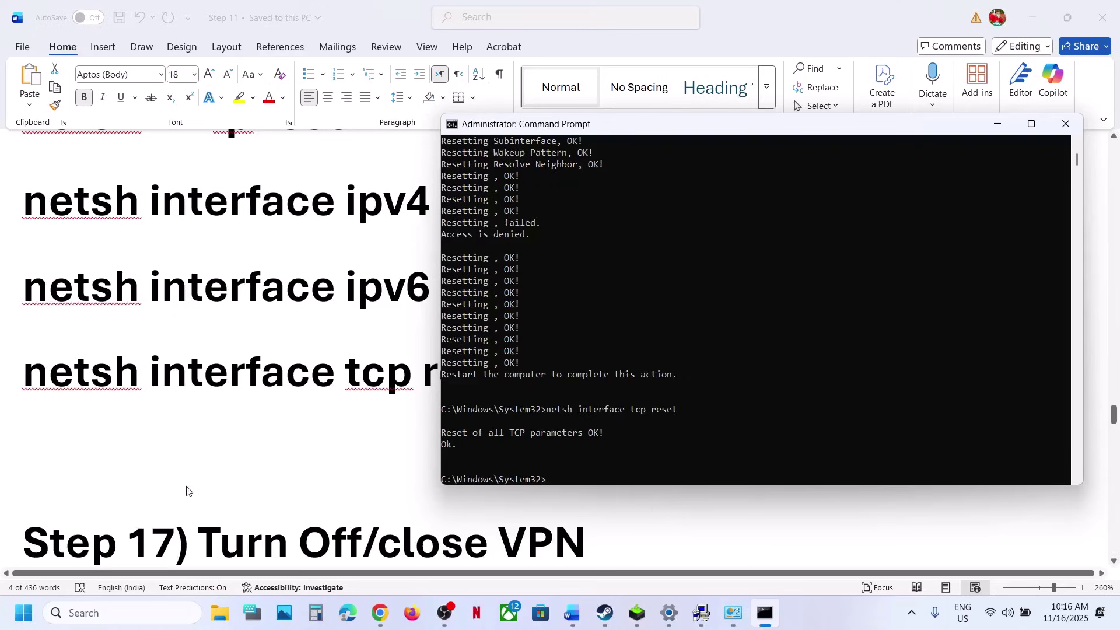
# Look at the computer's power options for restarting and return to the Word document
pyautogui.click(23, 611)
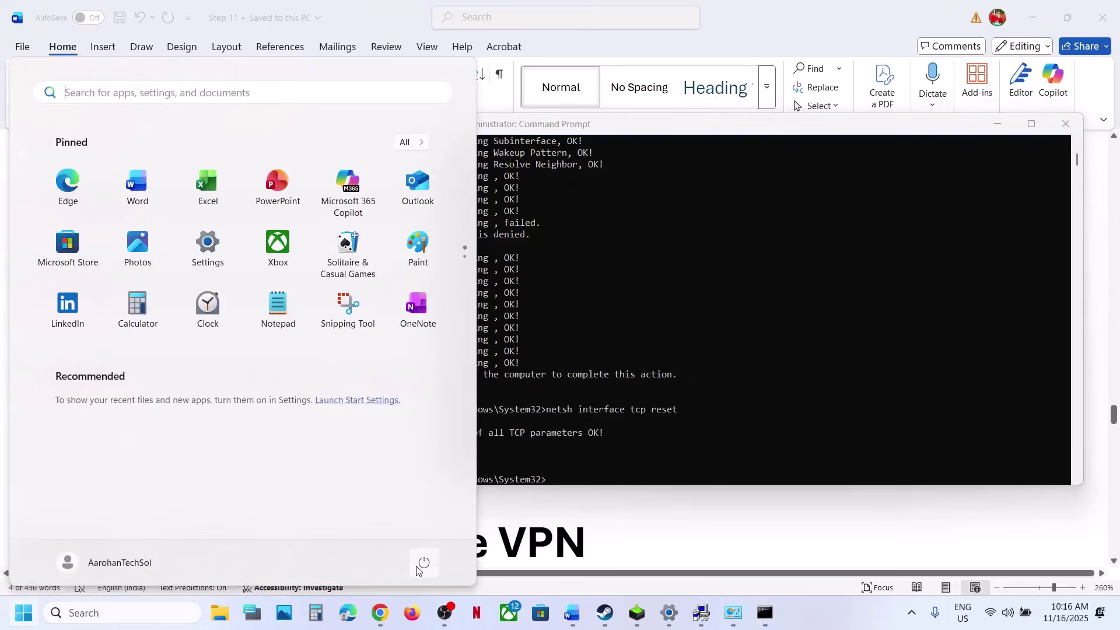
pyautogui.click(424, 563)
pyautogui.click(647, 499)
# Read Step 17 in the Word document about turning off or closing the VPN
pyautogui.scroll(-2, 560, 483)
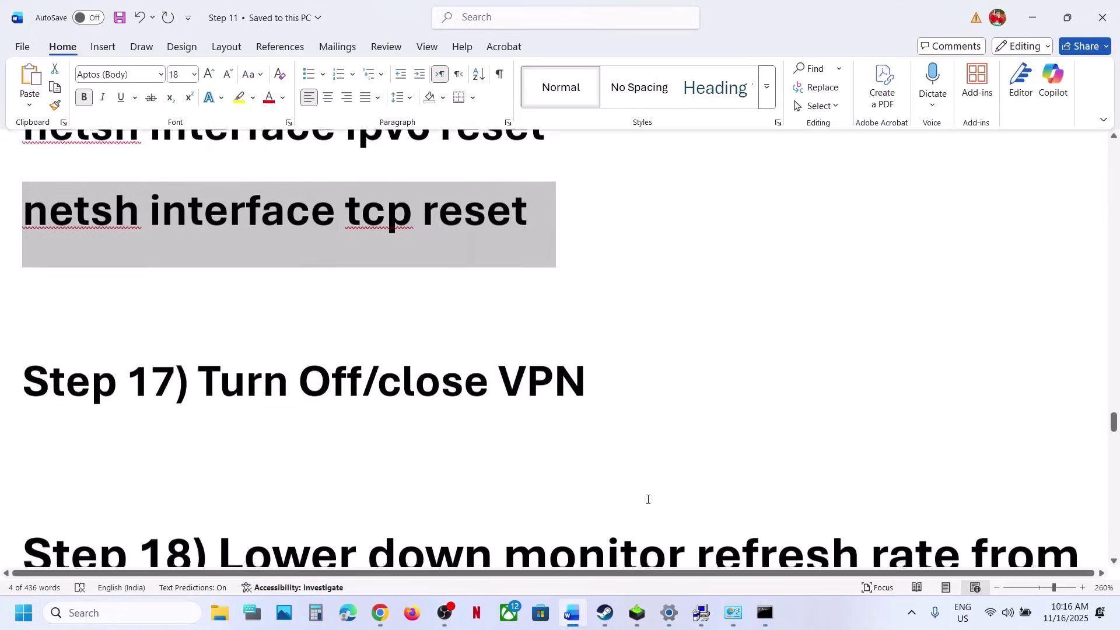
pyautogui.scroll(1, 560, 484)
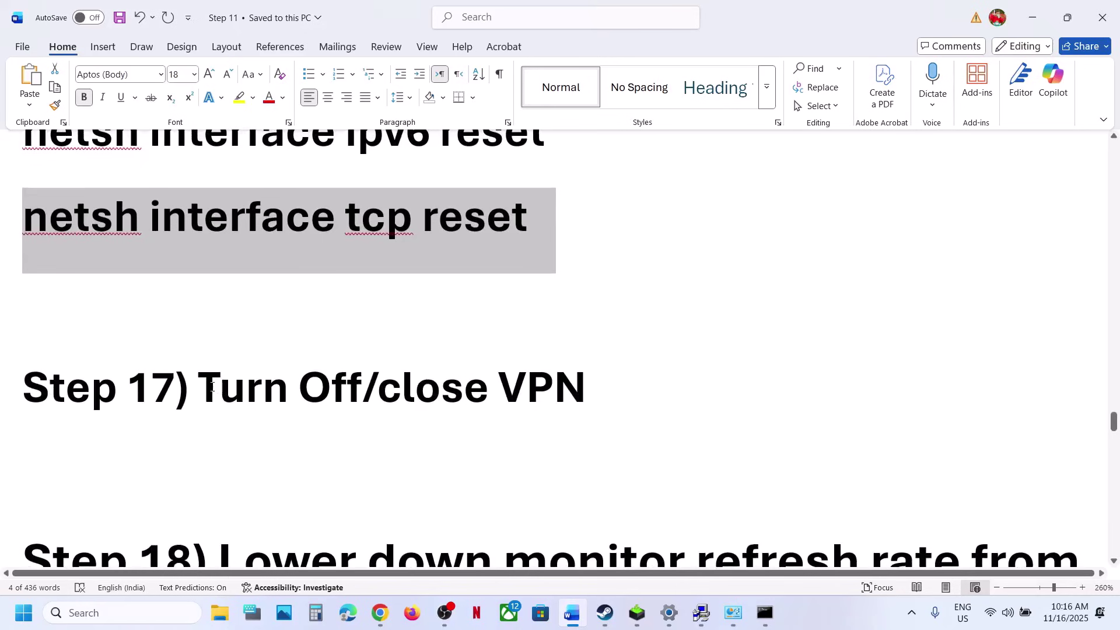
pyautogui.moveTo(211, 387); pyautogui.dragTo(295, 388)
pyautogui.moveTo(377, 388); pyautogui.dragTo(591, 397)
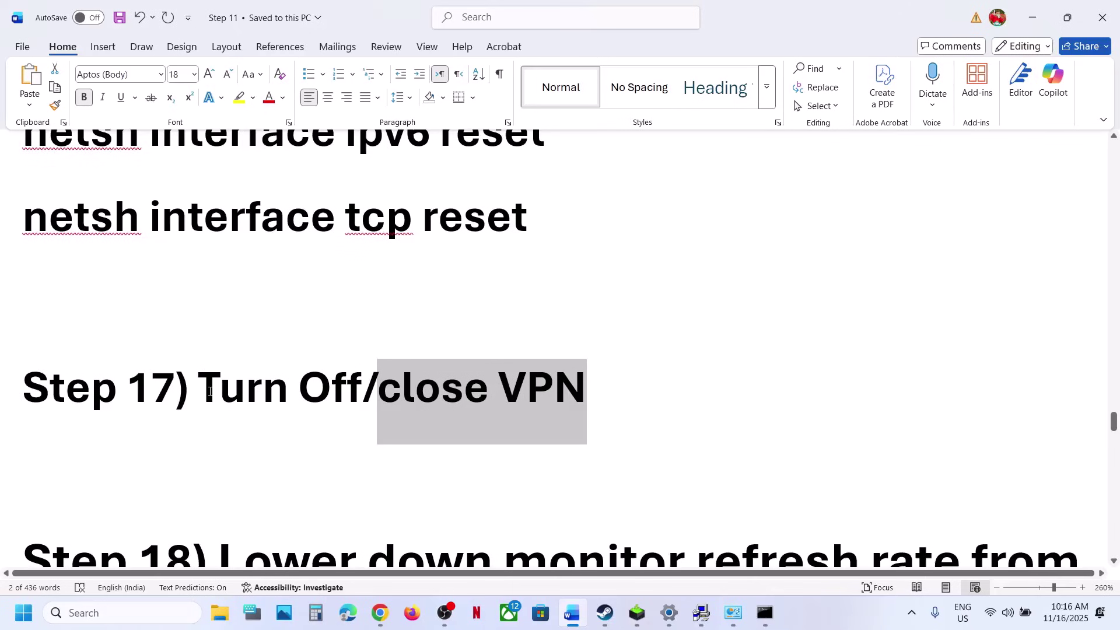
pyautogui.moveTo(210, 392); pyautogui.dragTo(463, 400)
pyautogui.scroll(-3, 257, 475)
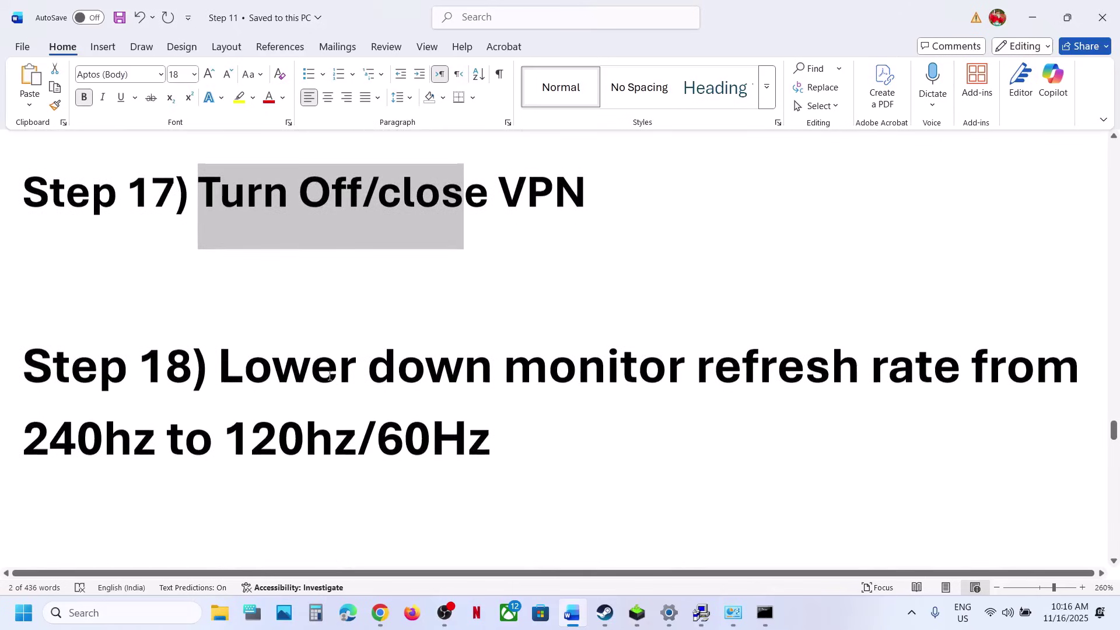
# Read Step 18 on lowering the monitor refresh rate from 240hz to 120hz/60Hz, and continue to Step 19 on virtual memory
pyautogui.moveTo(329, 376); pyautogui.dragTo(403, 438)
pyautogui.click(411, 439)
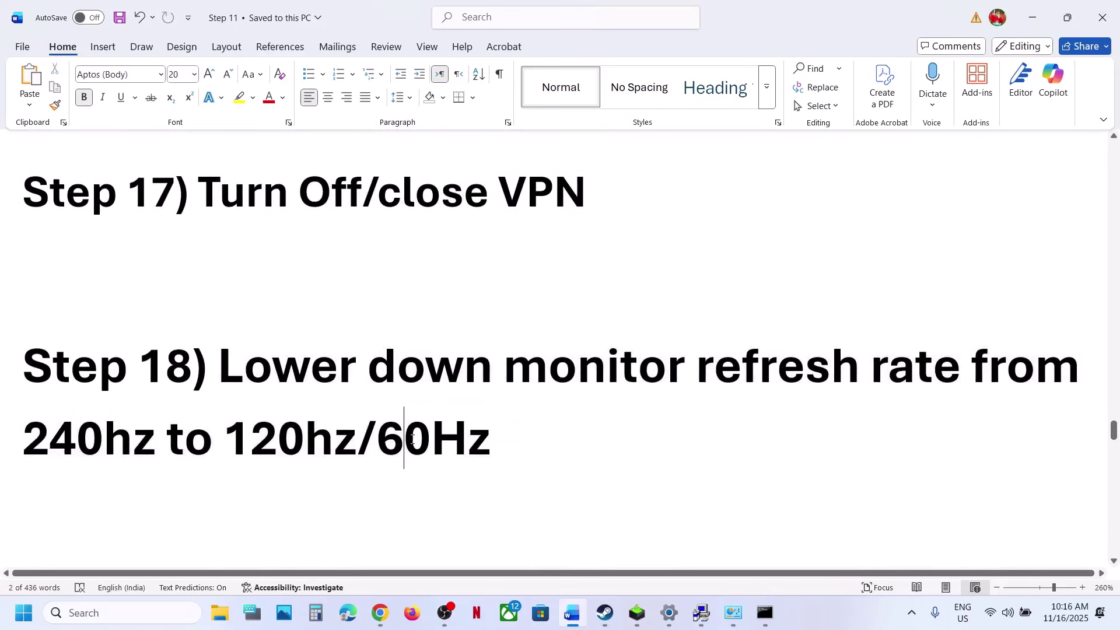
pyautogui.doubleClick(102, 444)
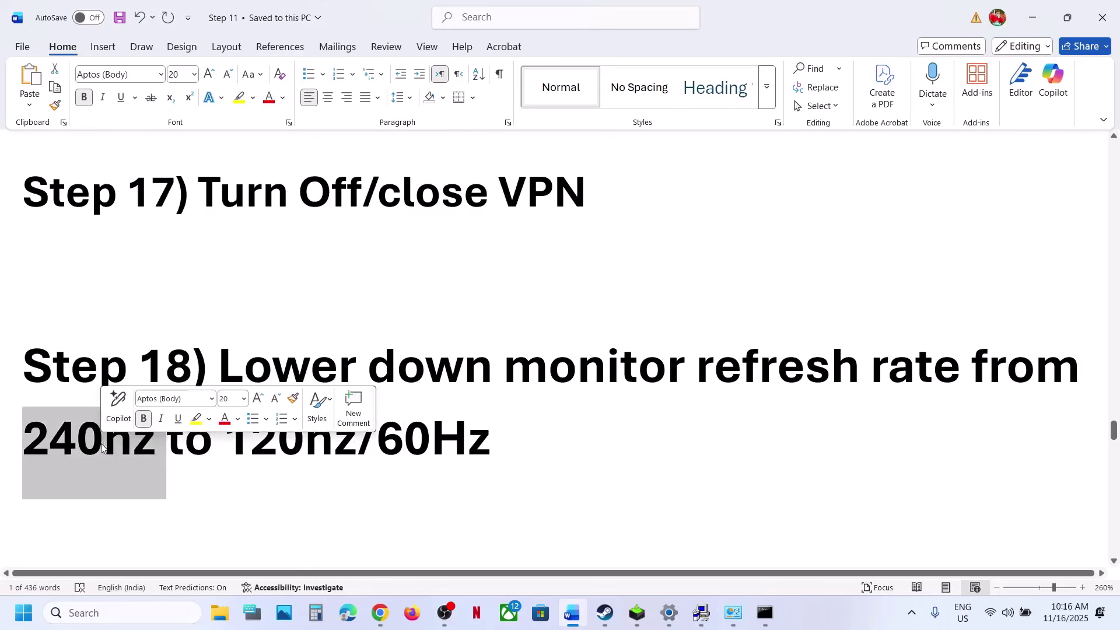
pyautogui.moveTo(239, 455); pyautogui.dragTo(461, 459)
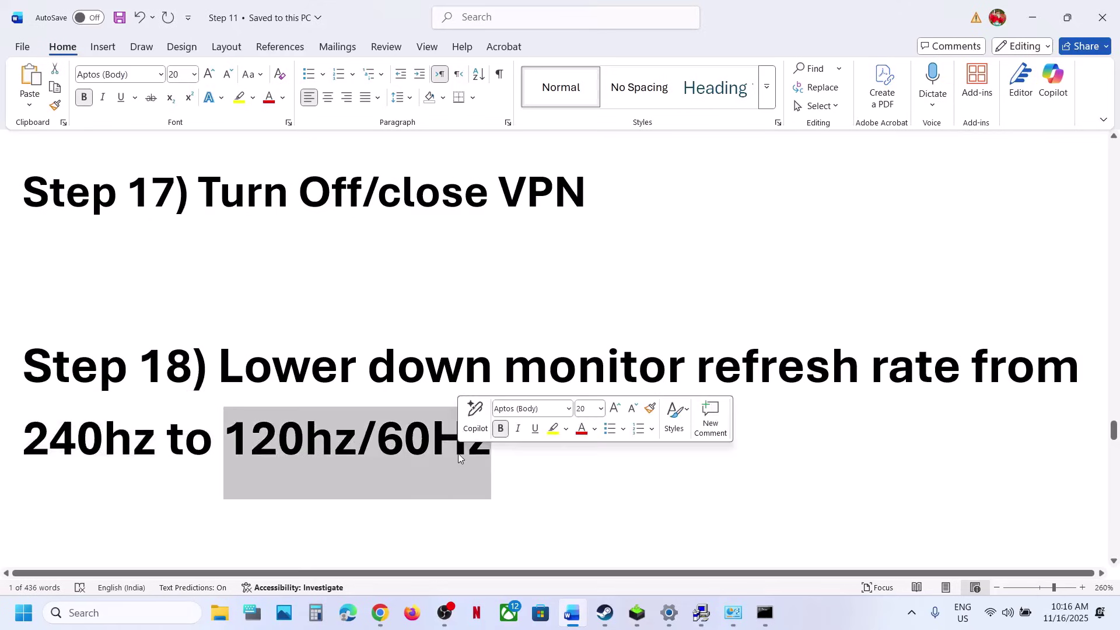
pyautogui.scroll(-3, 372, 465)
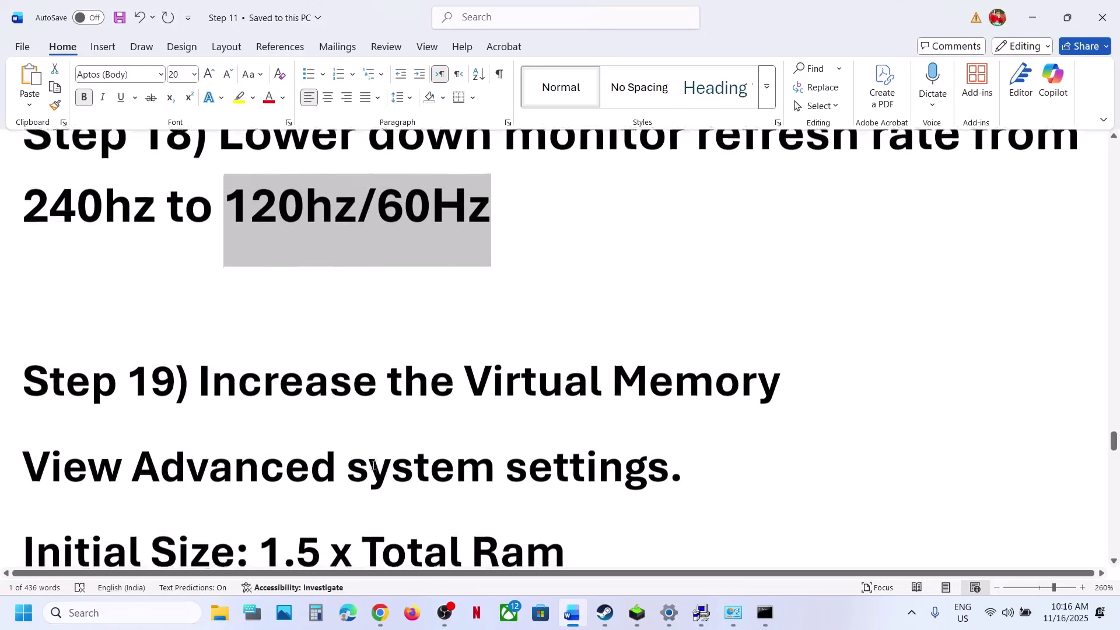
pyautogui.scroll(-1, 372, 464)
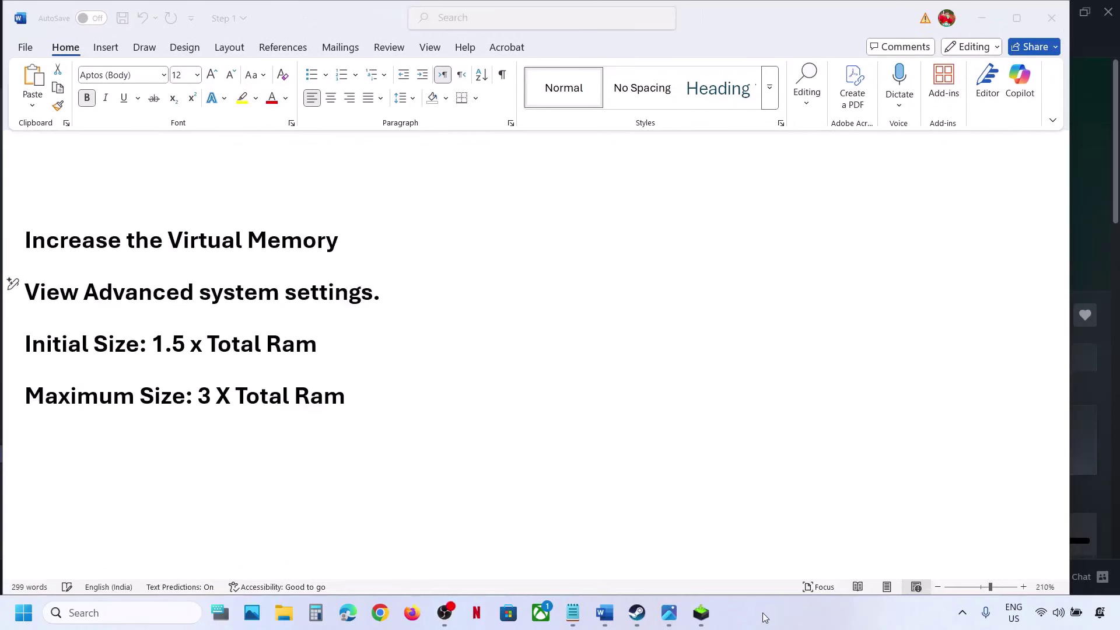
# Copy "View Advanced system settings" from the Word document, search Windows for it and open the matching Control Panel result
pyautogui.tripleClick(336, 284)
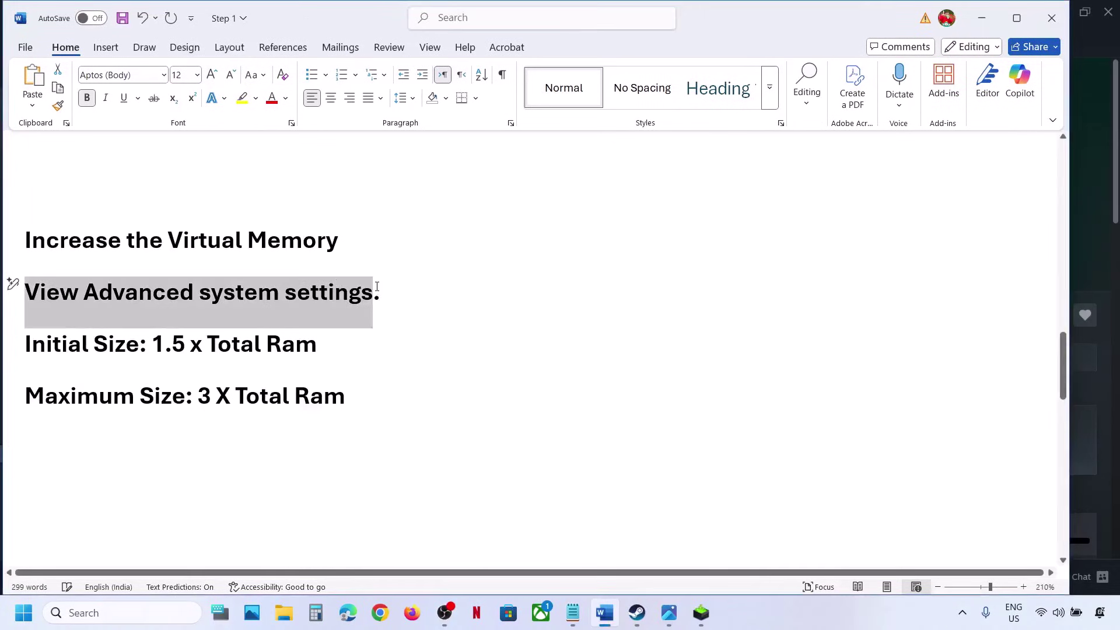
pyautogui.rightClick(209, 306)
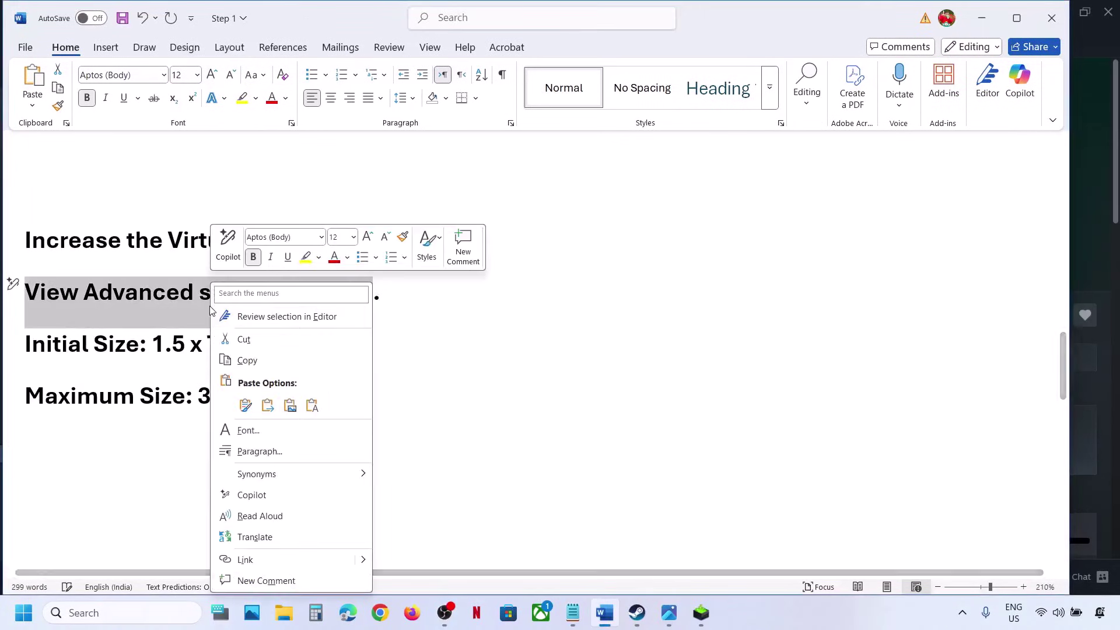
pyautogui.click(251, 358)
pyautogui.click(130, 613)
pyautogui.hotkey('ctrl', 'v')
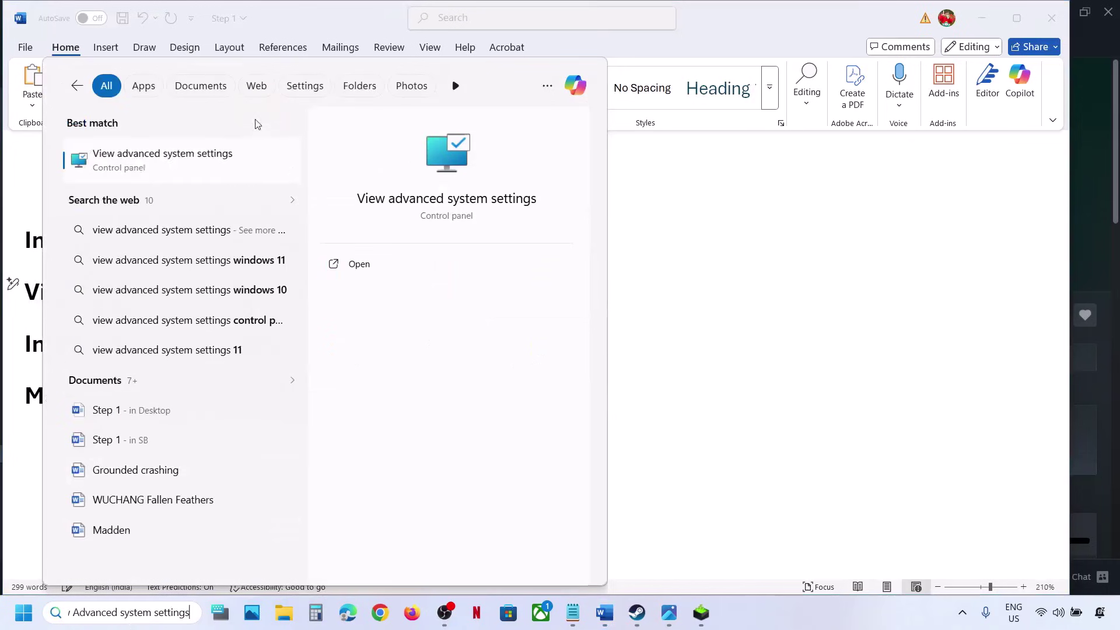
pyautogui.click(185, 171)
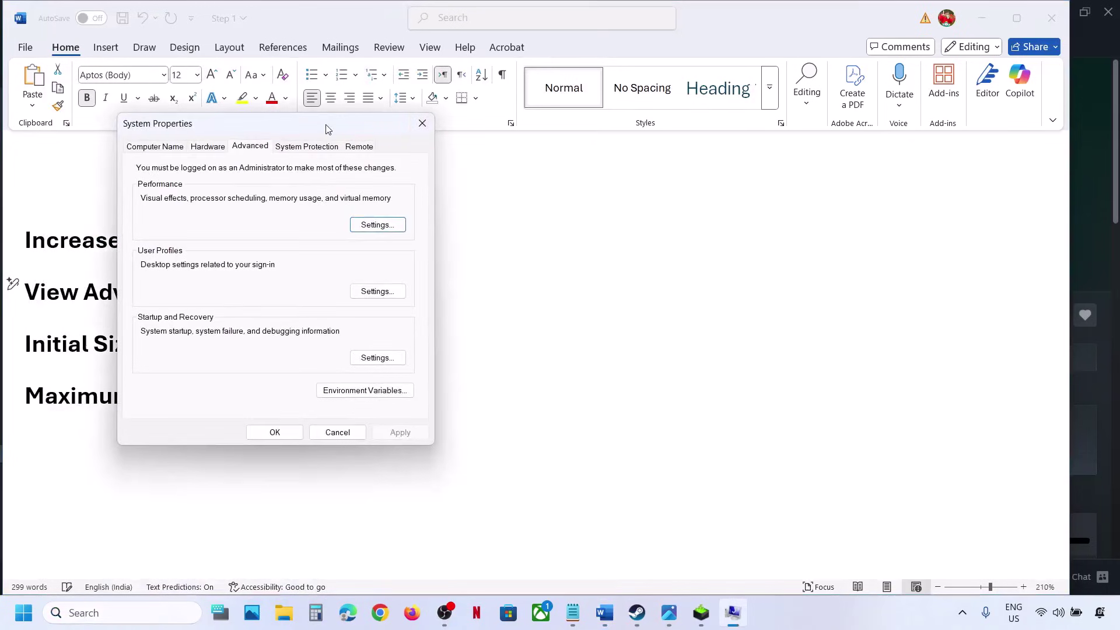
# Open the Virtual Memory settings, turn off automatic paging file management for all drives and choose a custom size for drive C:
pyautogui.moveTo(325, 130); pyautogui.dragTo(914, 181)
pyautogui.click(981, 279)
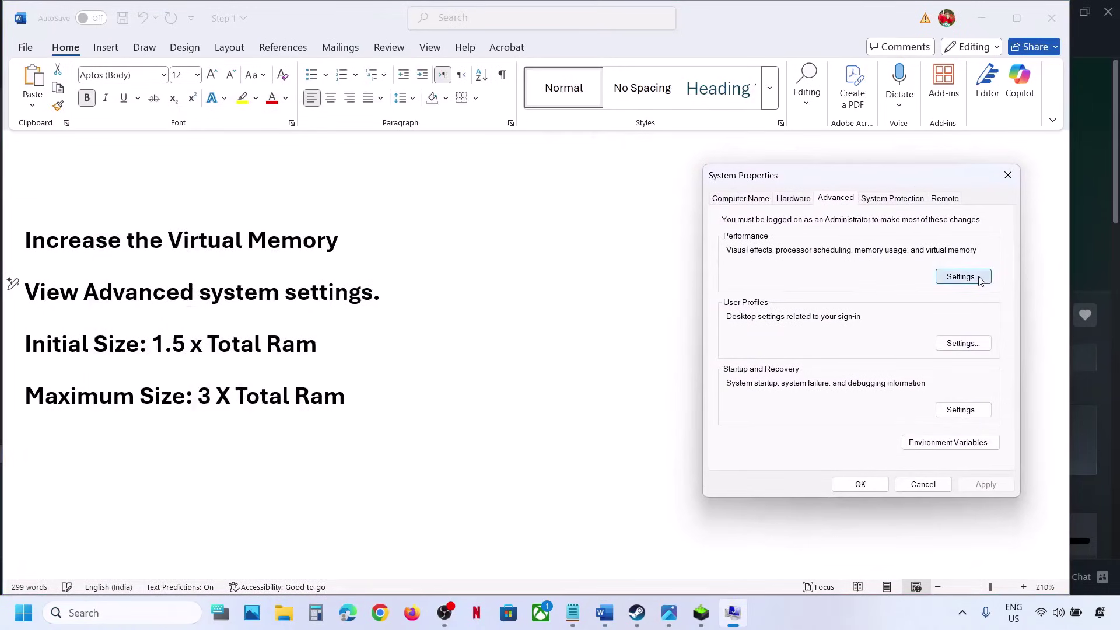
pyautogui.click(803, 164)
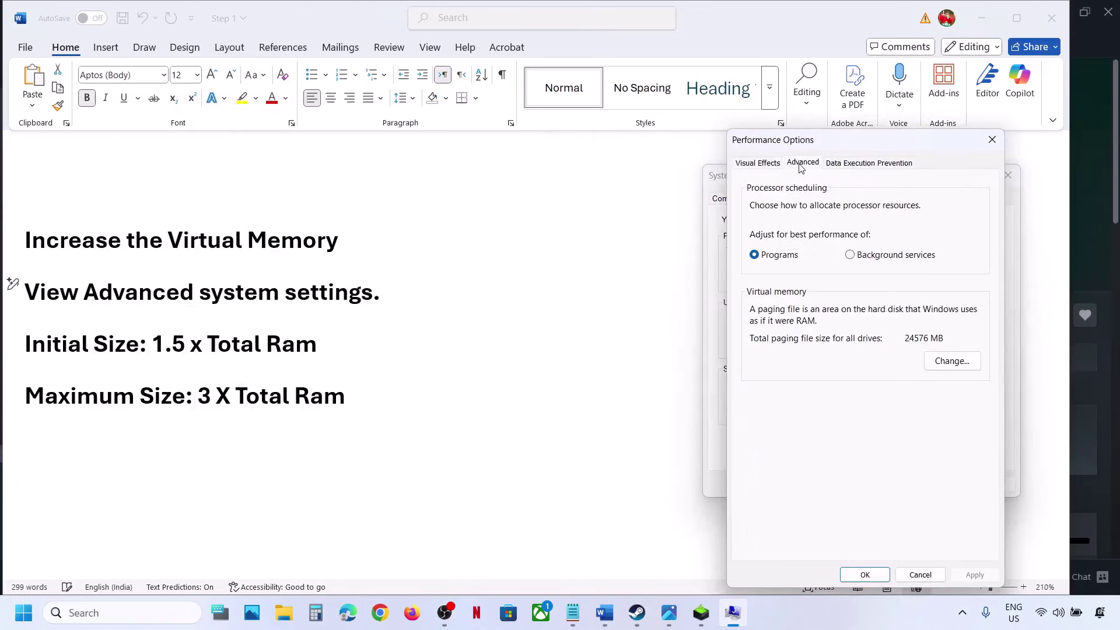
pyautogui.click(957, 361)
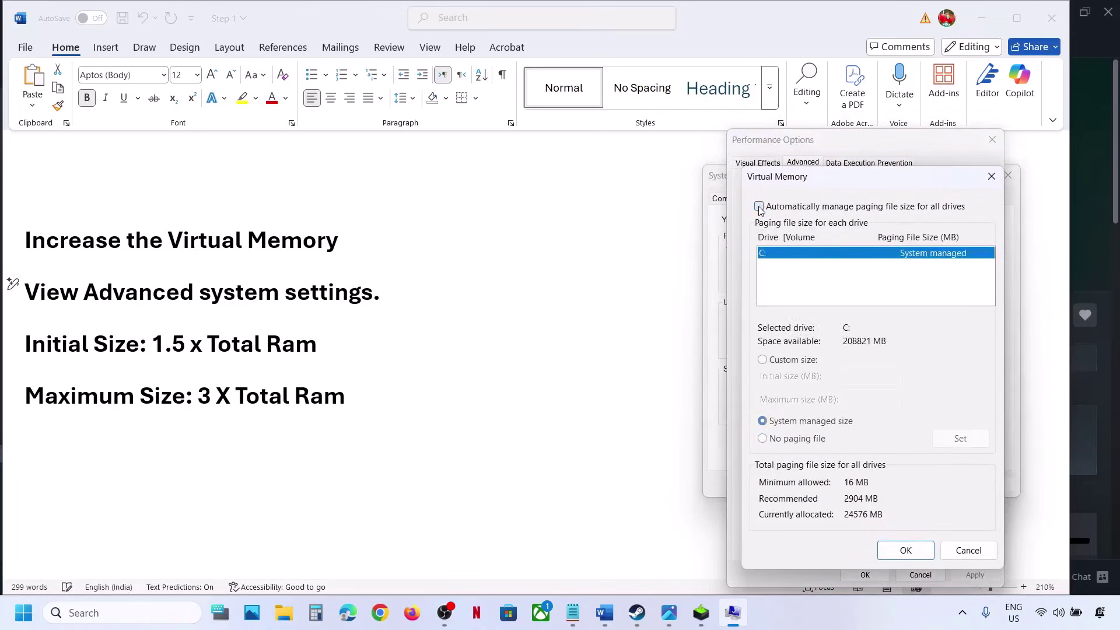
pyautogui.click(759, 207)
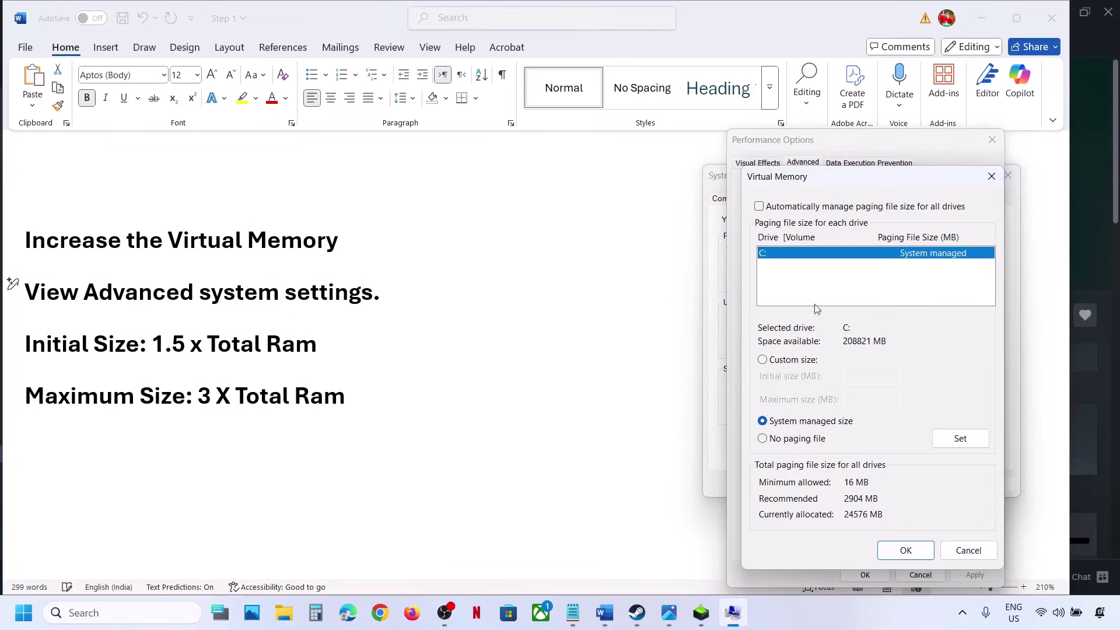
pyautogui.click(765, 361)
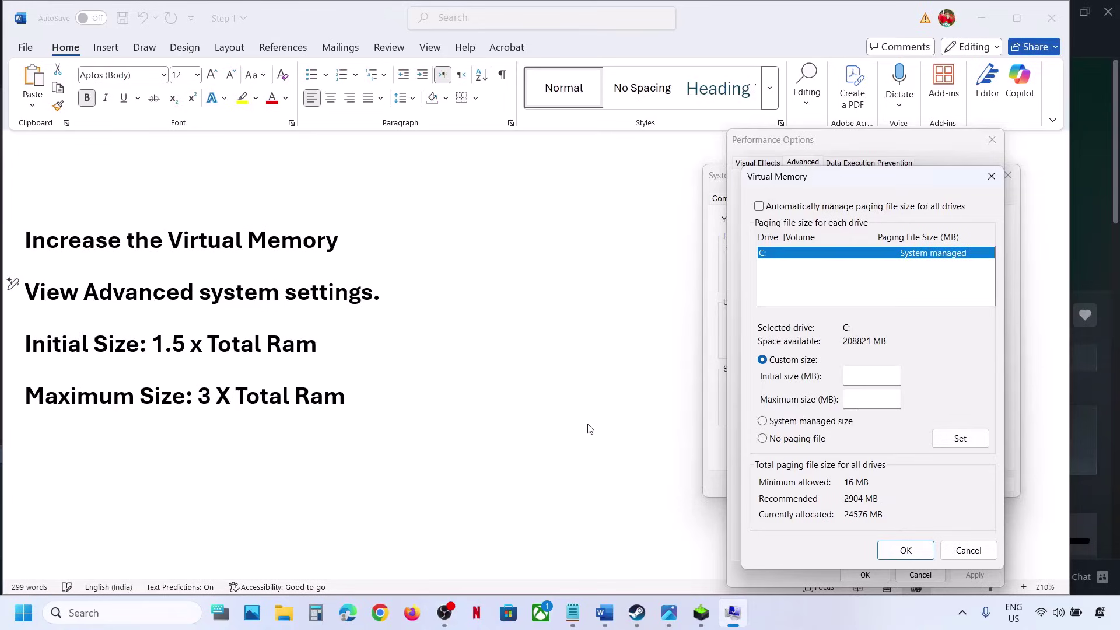
# Check the installed RAM on the System About page of Windows Settings
pyautogui.press('super+i')
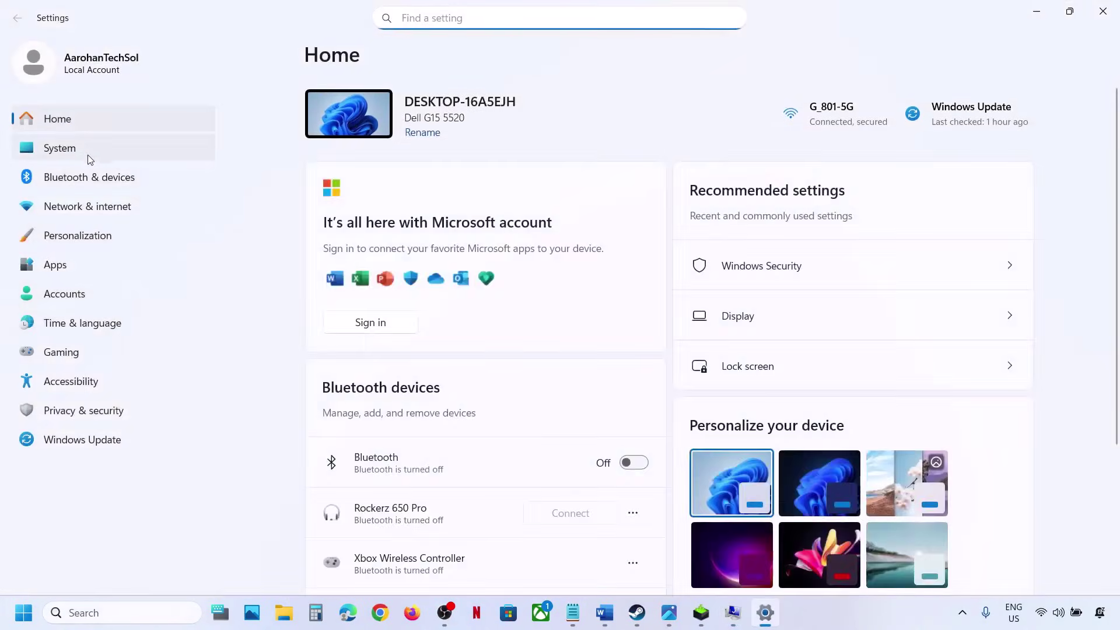
pyautogui.click(79, 150)
pyautogui.scroll(-3, 478, 480)
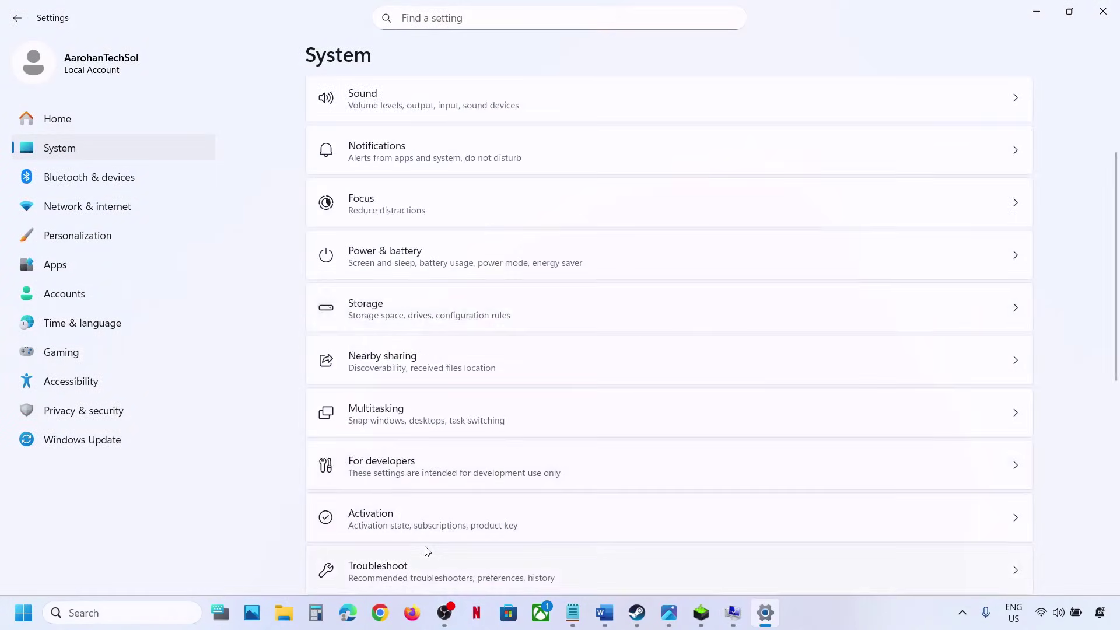
pyautogui.scroll(-8, 495, 550)
pyautogui.click(395, 513)
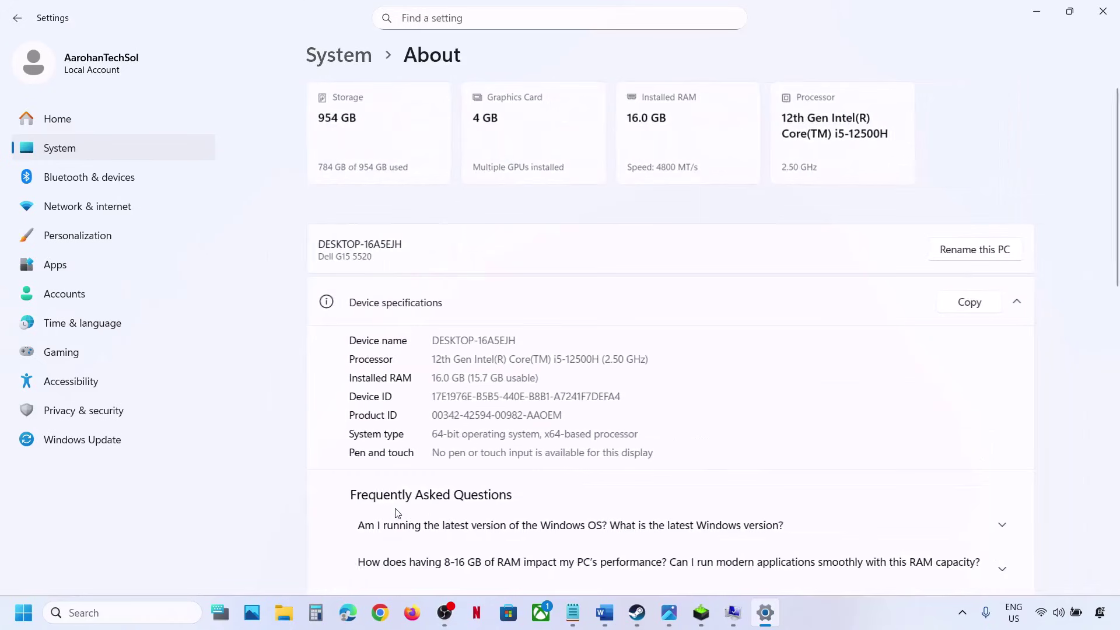
pyautogui.moveTo(434, 376); pyautogui.dragTo(466, 378)
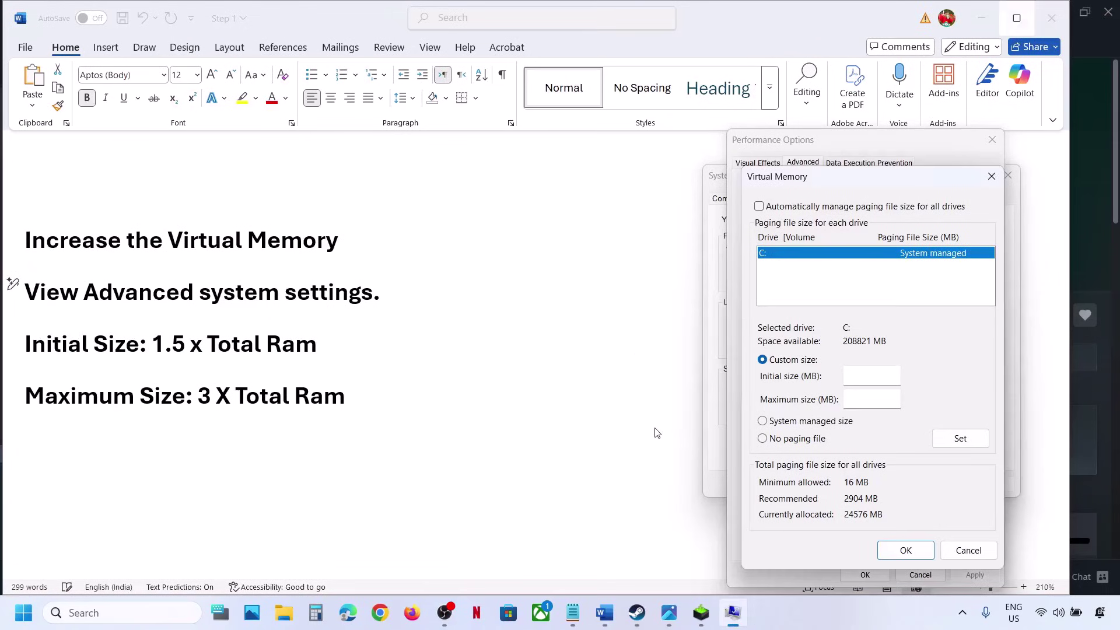
# Calculate 16 × 1024 × 1.5 in Calculator and set the paging file's initial size to 24576 MB
pyautogui.click(321, 619)
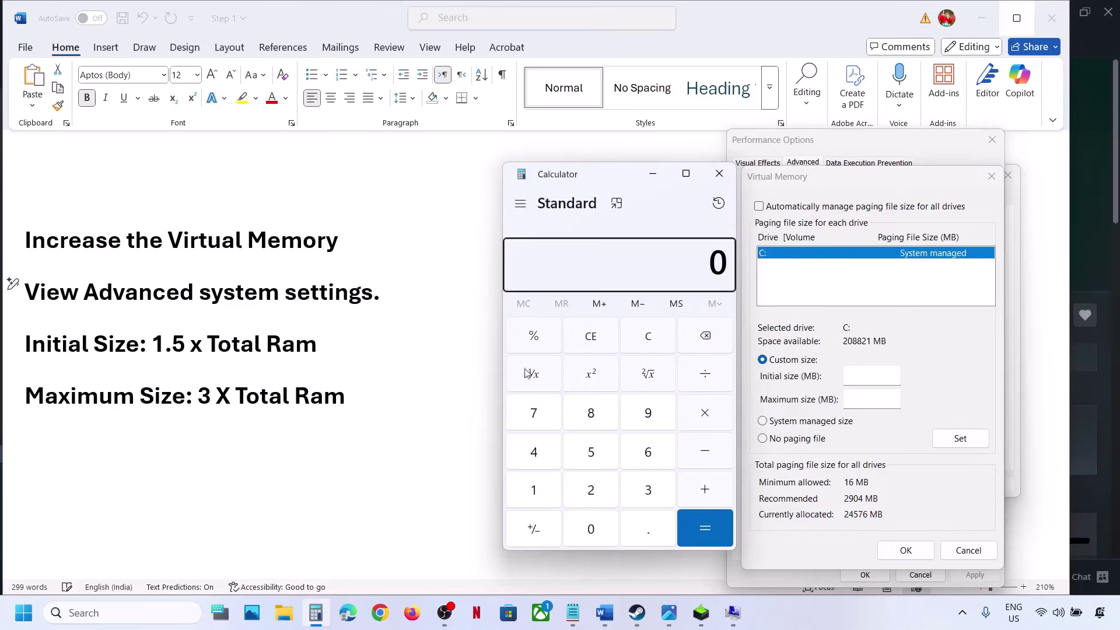
pyautogui.click(653, 341)
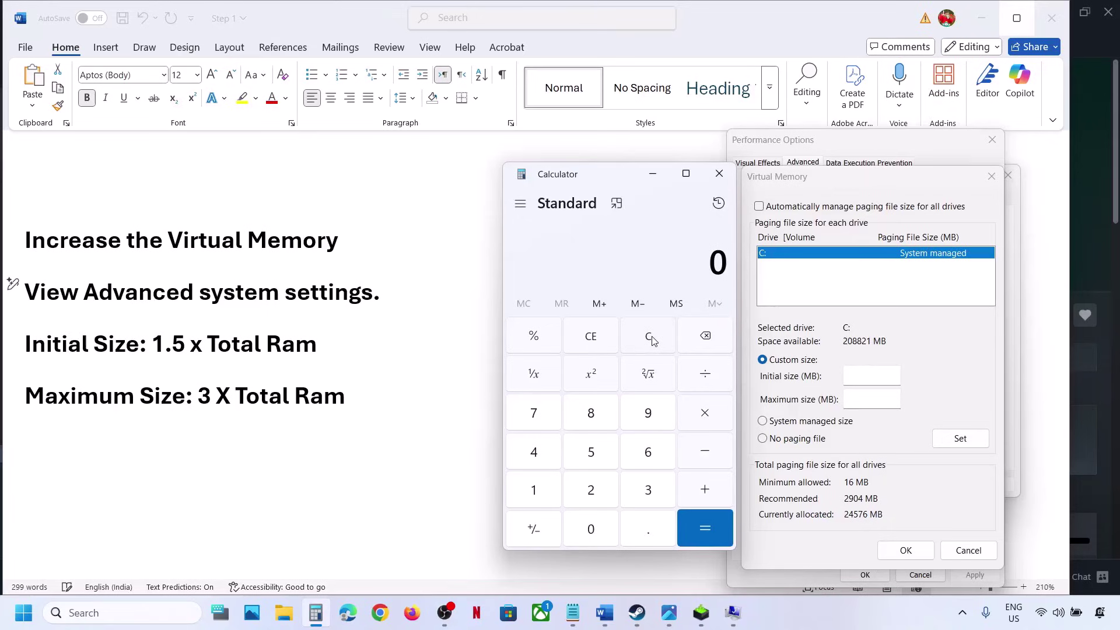
pyautogui.write('16 × ')
pyautogui.write('1,024')
pyautogui.press('Return')
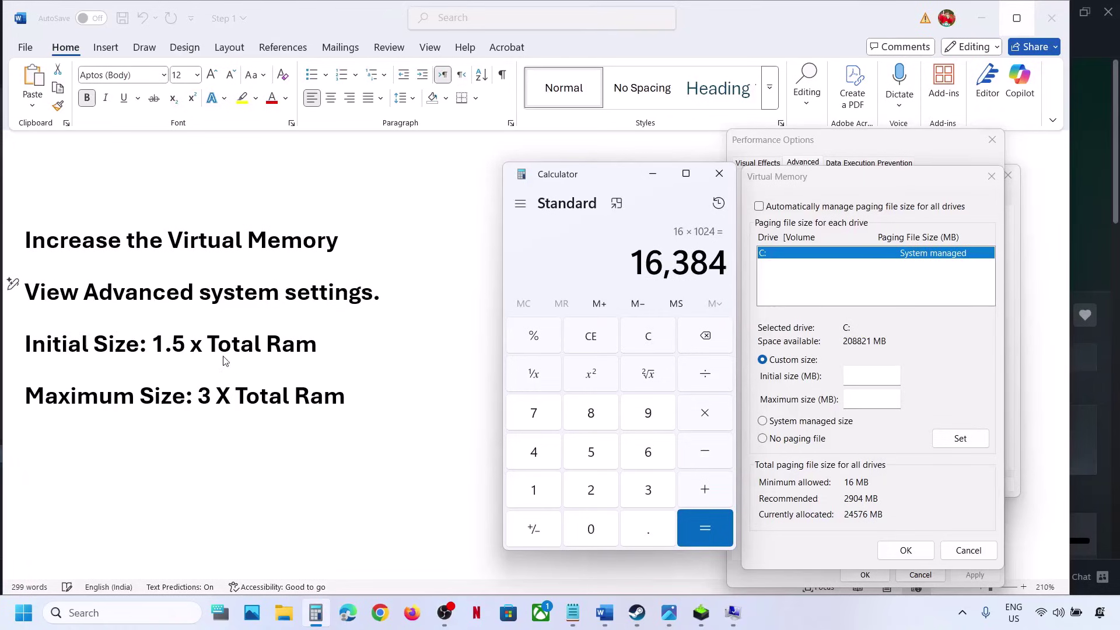
pyautogui.click(705, 414)
pyautogui.write('1.5')
pyautogui.press('Return')
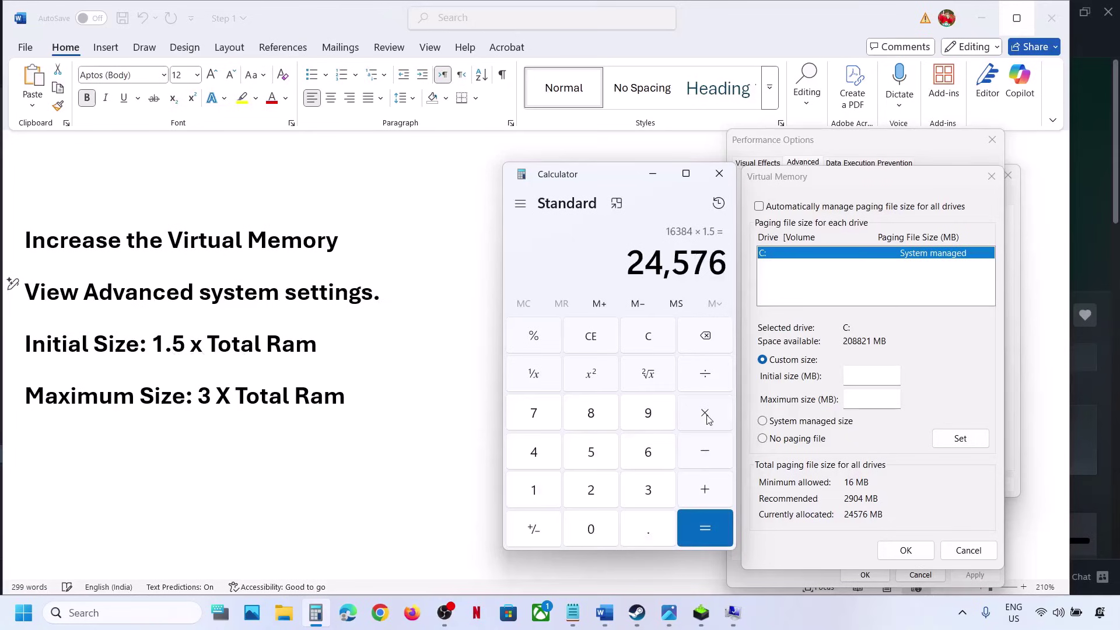
pyautogui.click(866, 378)
pyautogui.write('24576')
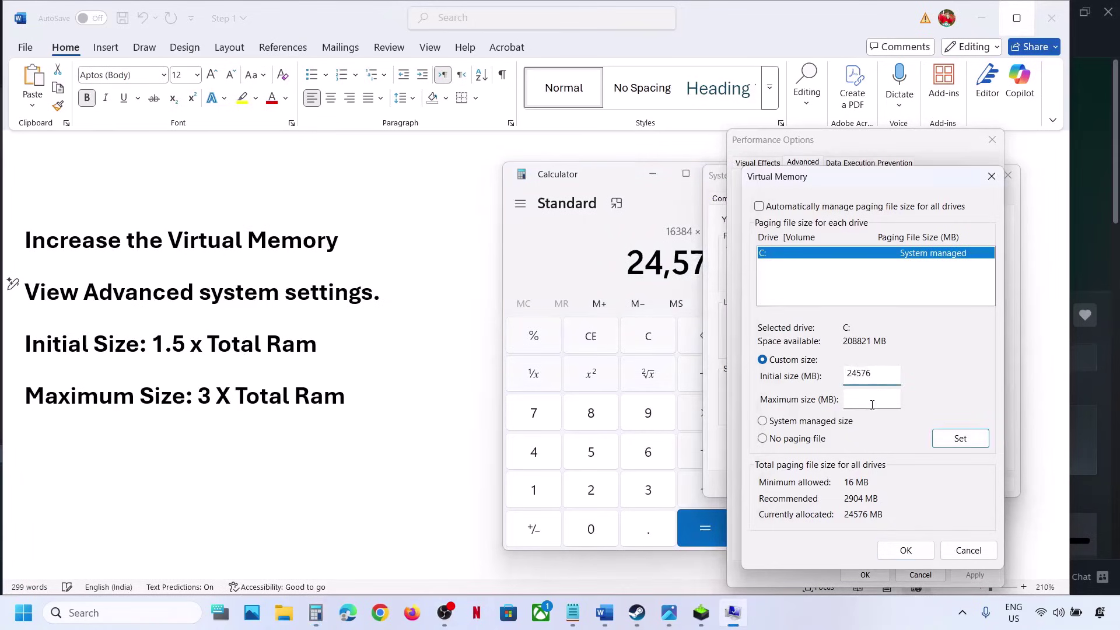
# Calculate 16 × 1024 × 3 in Calculator and set the paging file's maximum size to 49152 MB
pyautogui.click(872, 402)
pyautogui.click(650, 337)
pyautogui.write('16 × ')
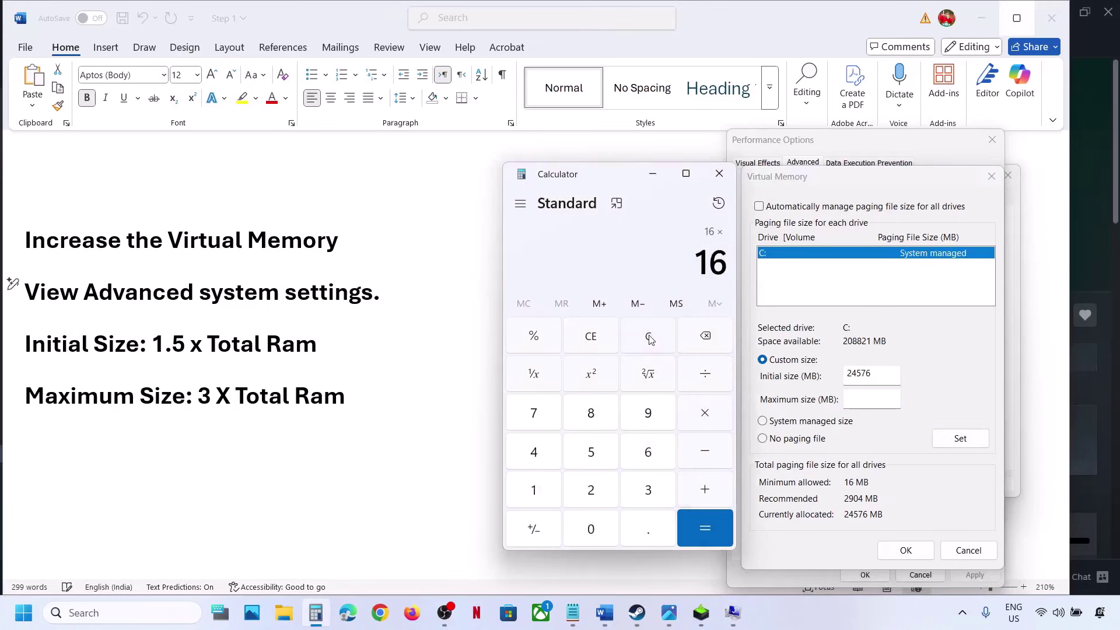
pyautogui.write('1024')
pyautogui.press('Return')
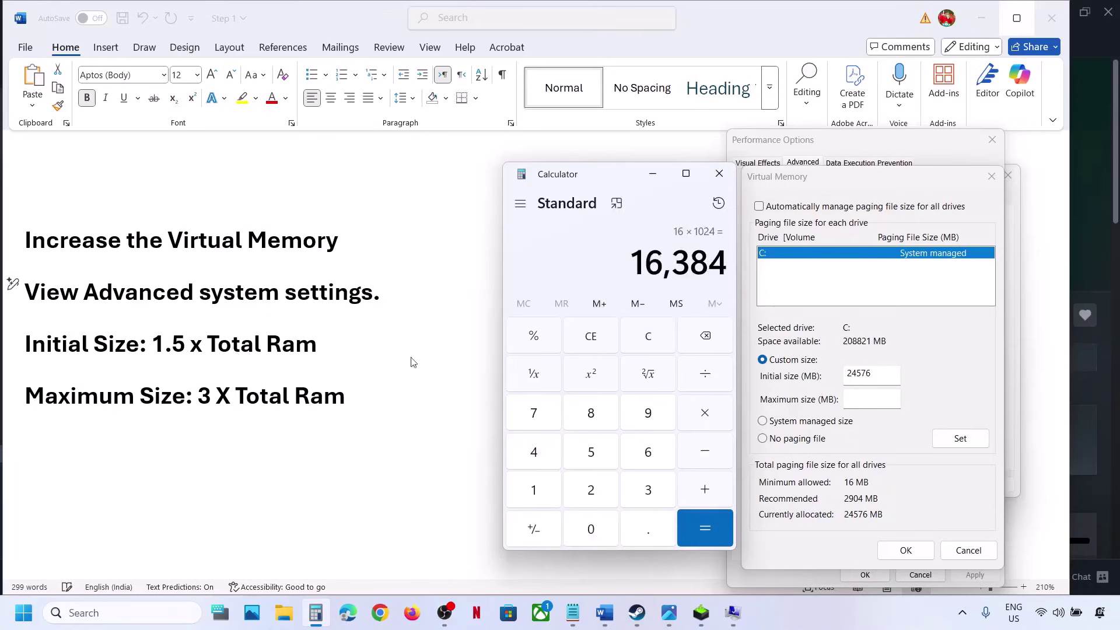
pyautogui.click(709, 425)
pyautogui.write('384 ×')
pyautogui.press('Return')
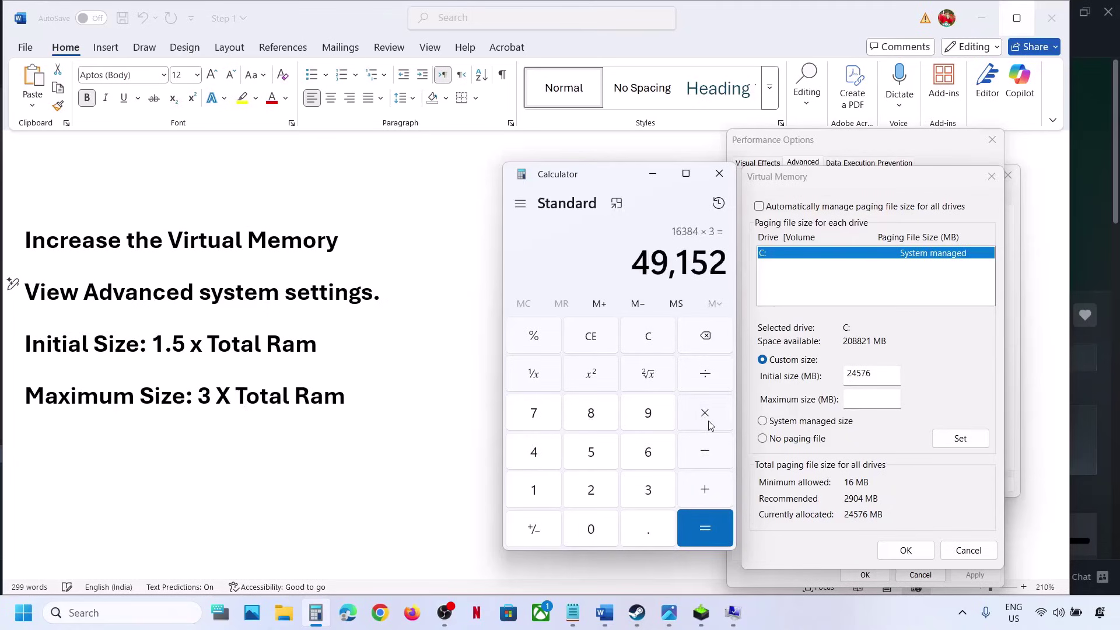
pyautogui.click(865, 396)
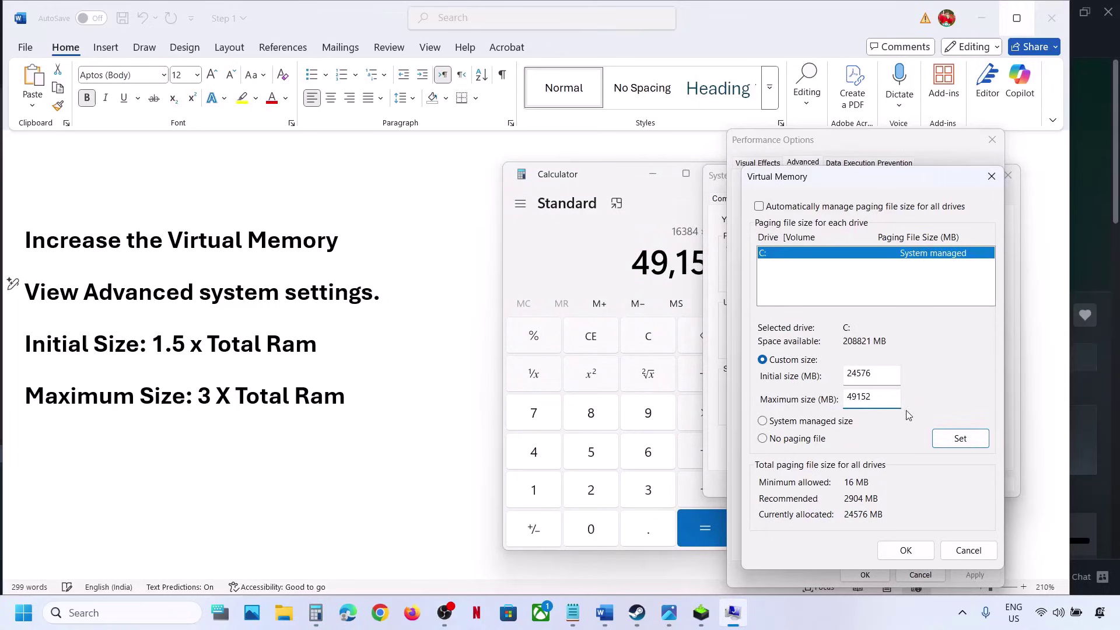
# Apply the custom paging file size to drive C: and confirm the Virtual Memory and Performance Options dialogs
pyautogui.click(956, 440)
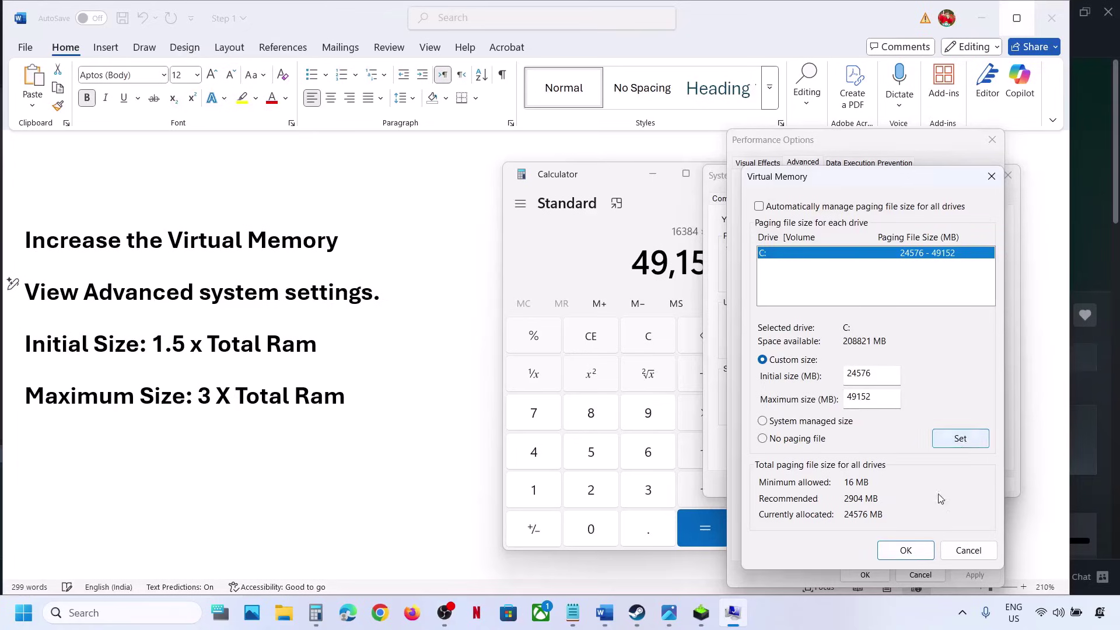
pyautogui.click(905, 549)
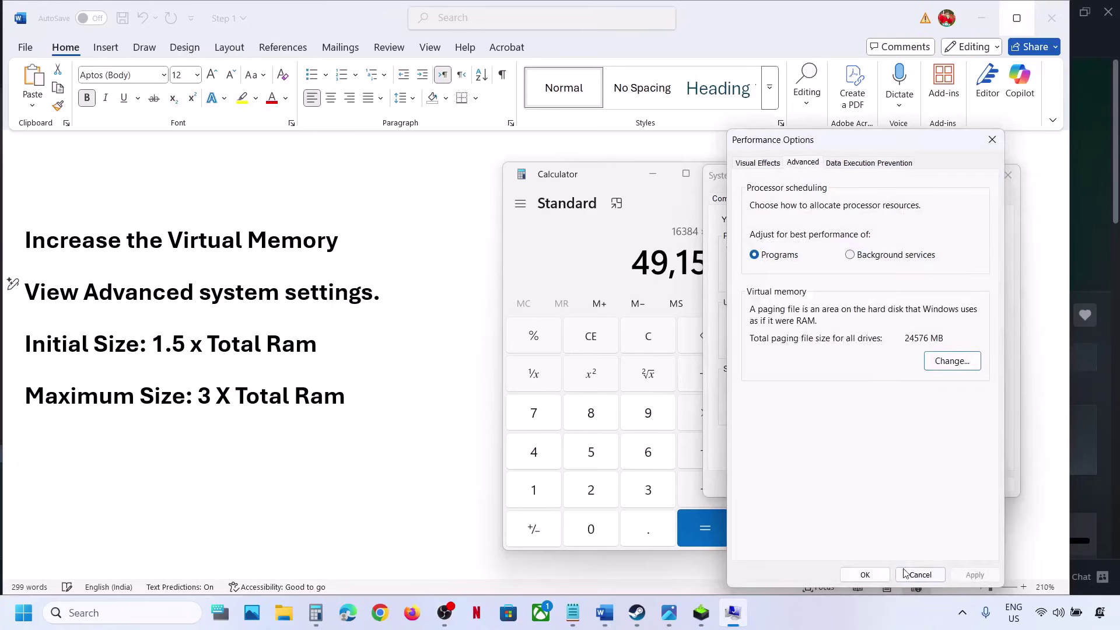
pyautogui.click(865, 576)
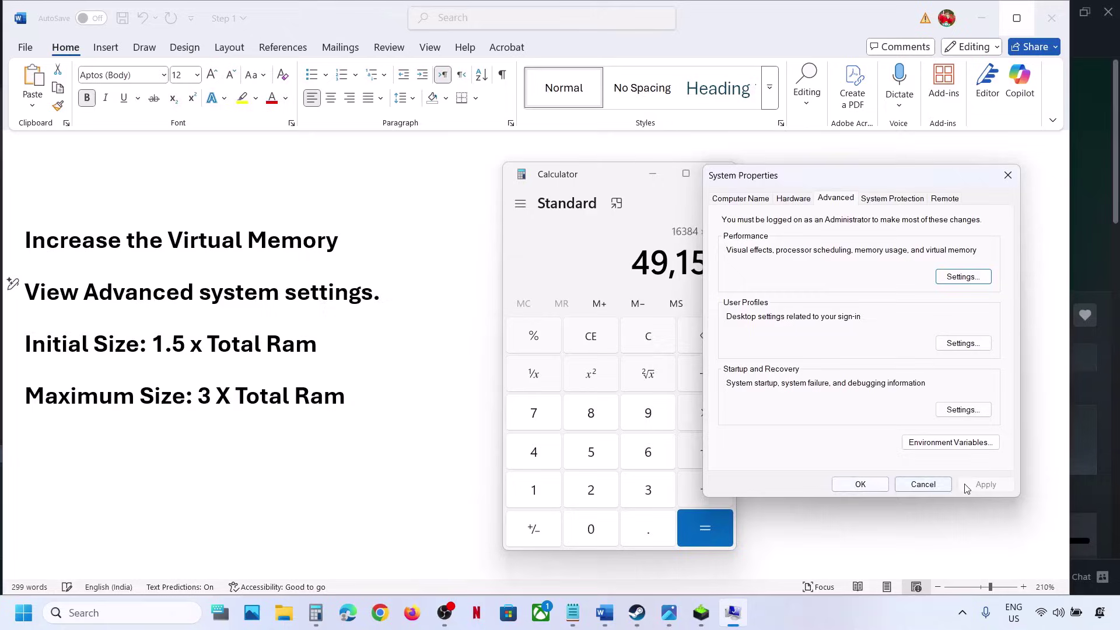
# Confirm System Properties, copy "View Advanced system settings" from the document, and use it in Windows search to reopen the dialog
pyautogui.click(861, 484)
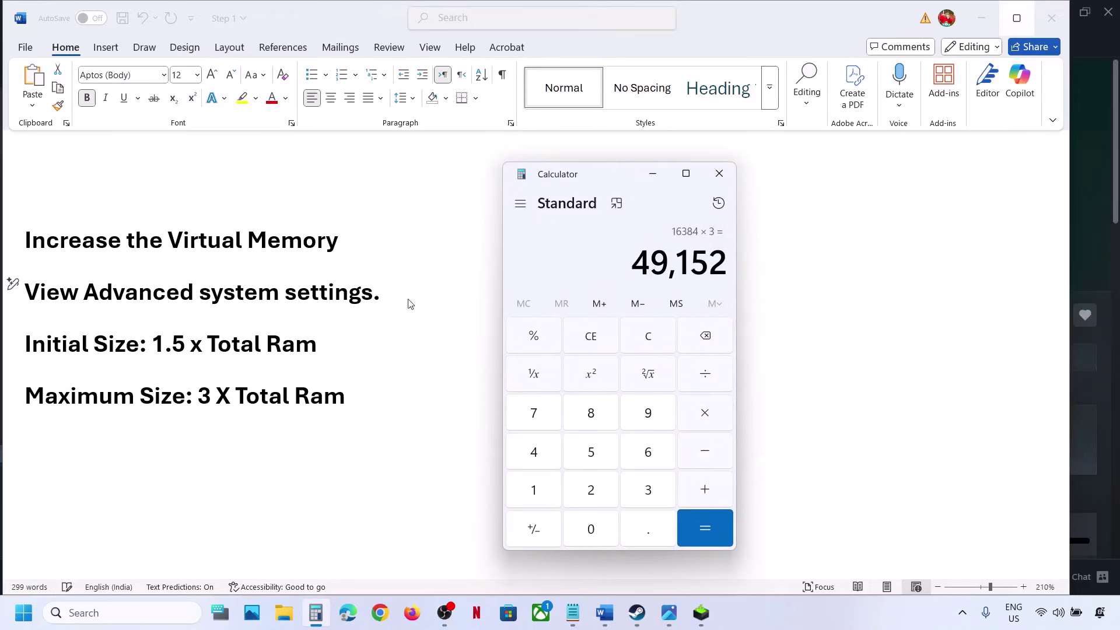
pyautogui.tripleClick(374, 292)
pyautogui.hotkey('ctrl', 'c')
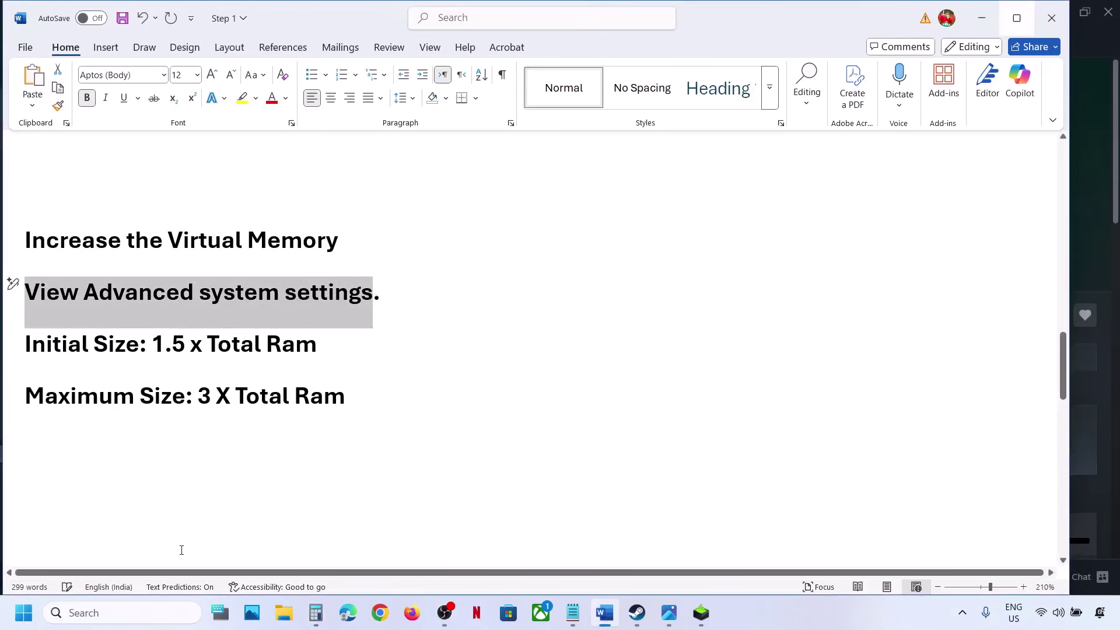
pyautogui.click(116, 613)
pyautogui.hotkey('ctrl', 'v')
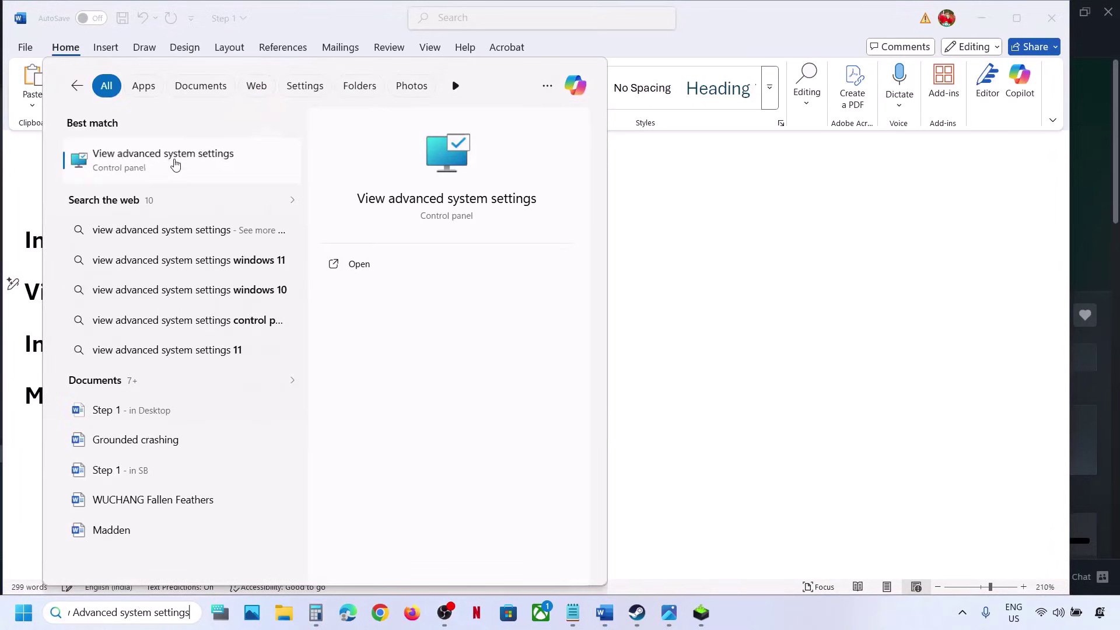
pyautogui.click(169, 166)
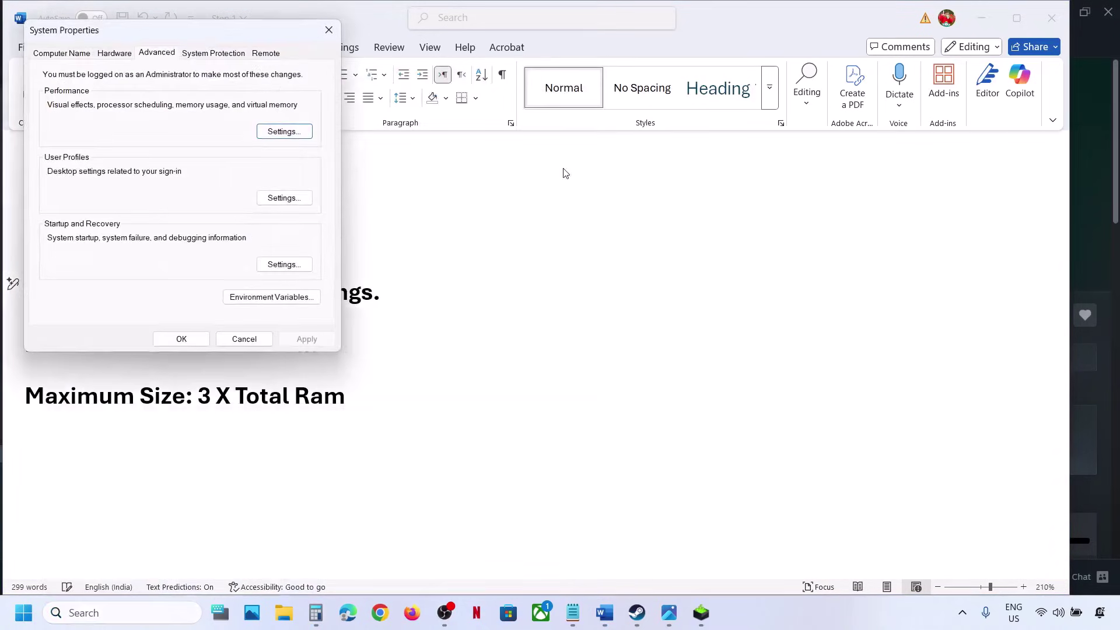
# Set drive C:'s paging file to System managed size in the Virtual Memory settings and accept the restart notice
pyautogui.click(272, 131)
pyautogui.click(133, 110)
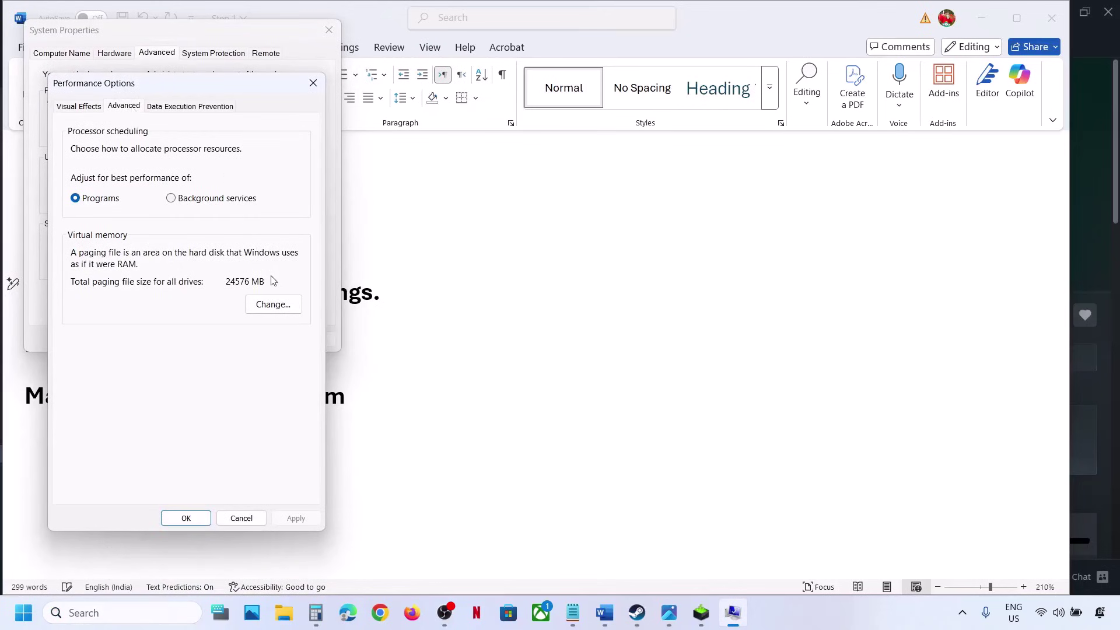
pyautogui.click(272, 305)
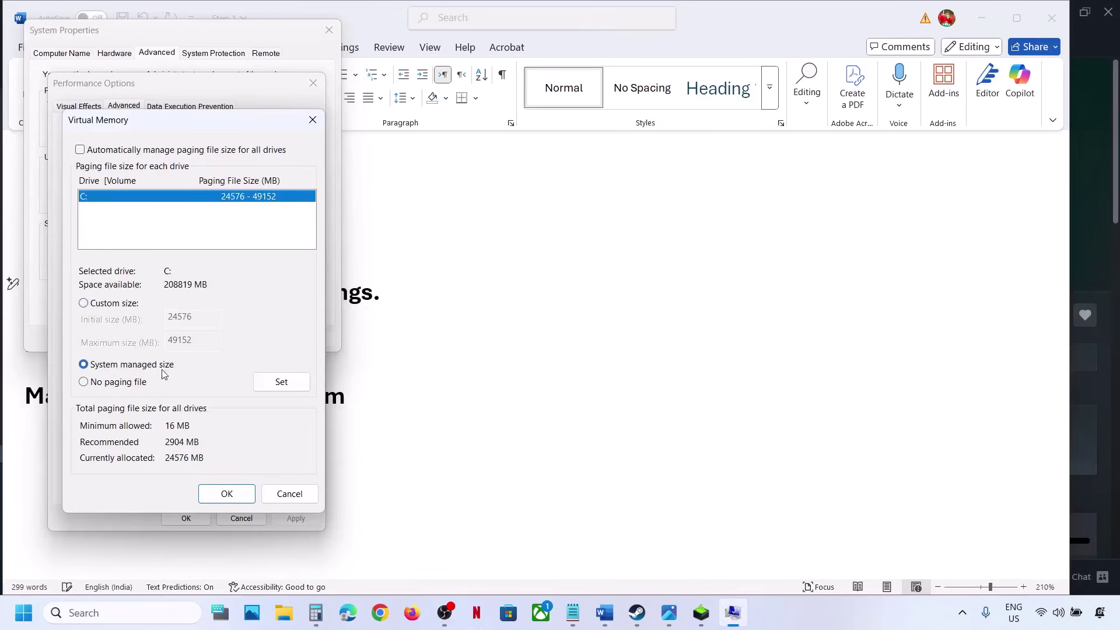
pyautogui.click(279, 384)
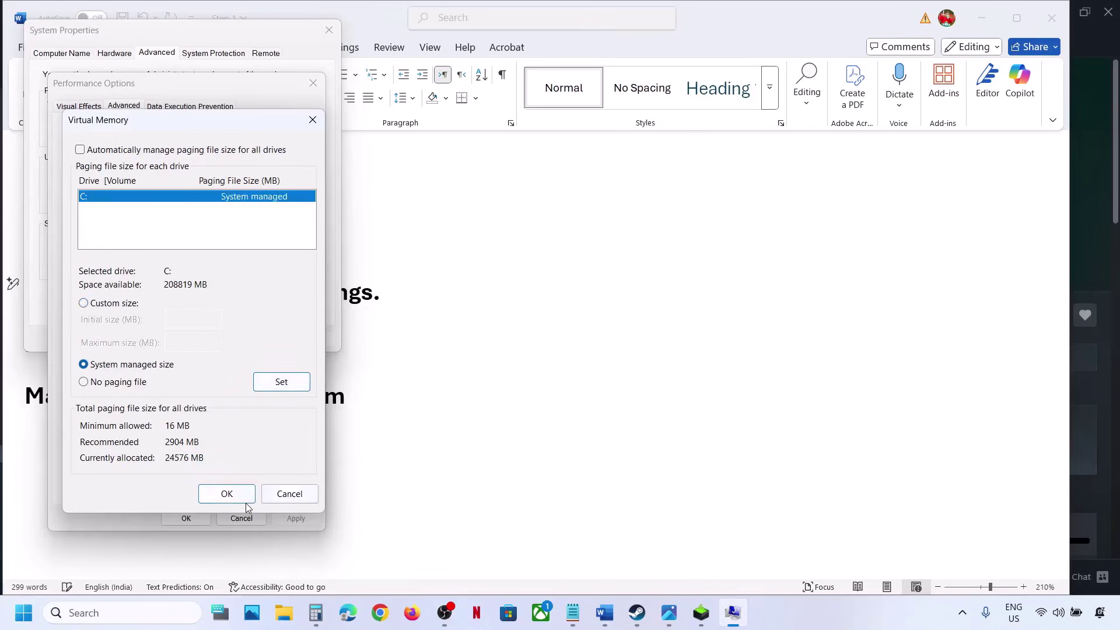
pyautogui.click(231, 495)
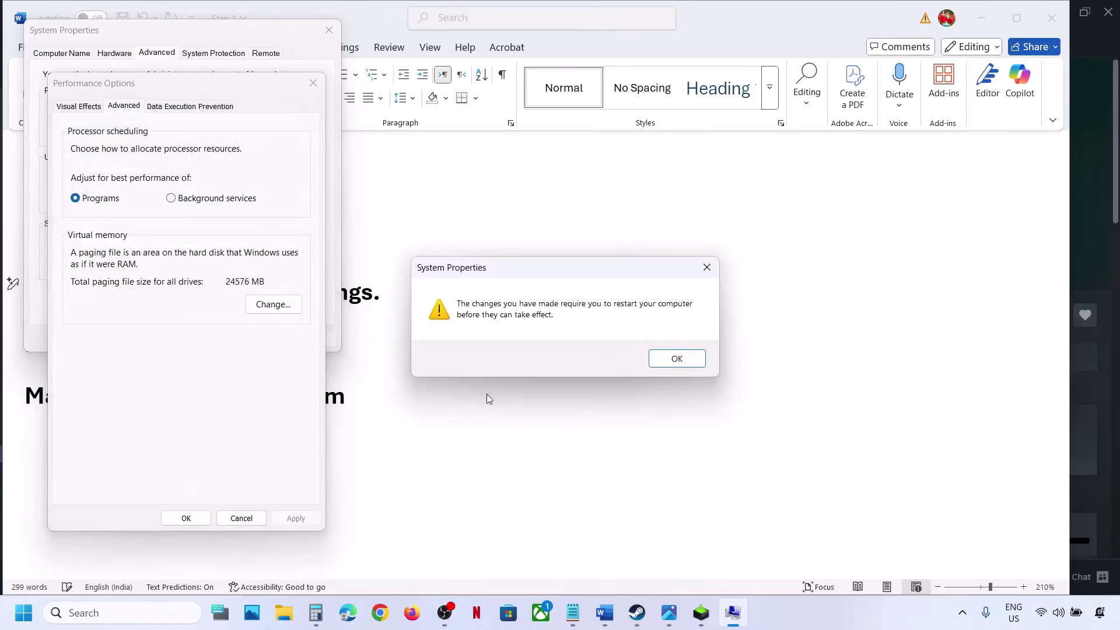
pyautogui.click(677, 358)
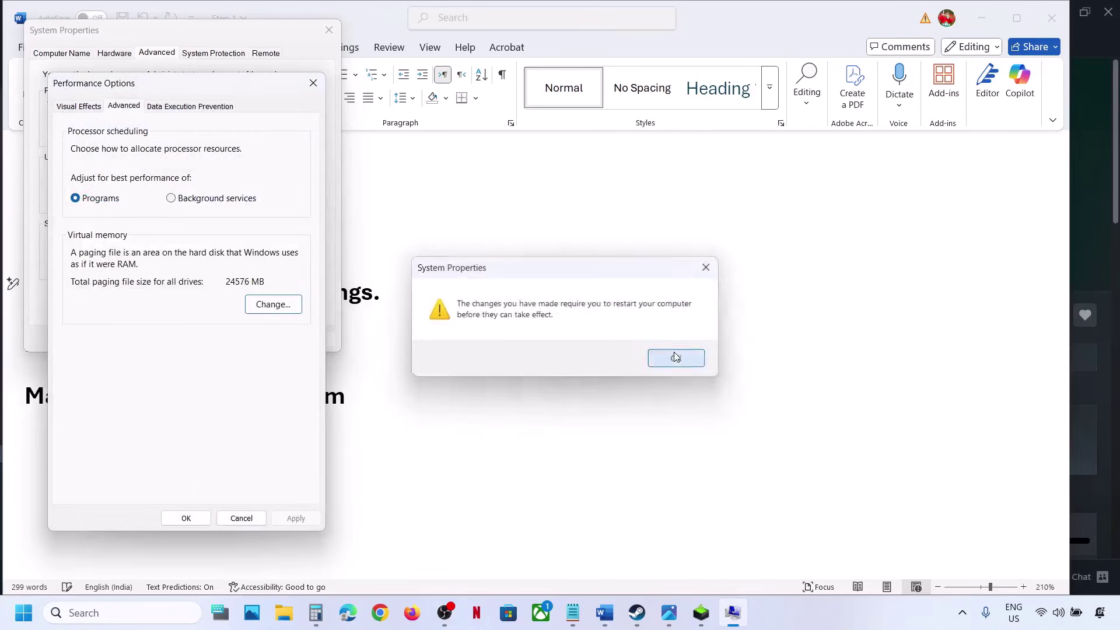
# Confirm the Performance Options and System Properties dialogs and dismiss the restart prompt without restarting
pyautogui.click(199, 521)
pyautogui.click(185, 337)
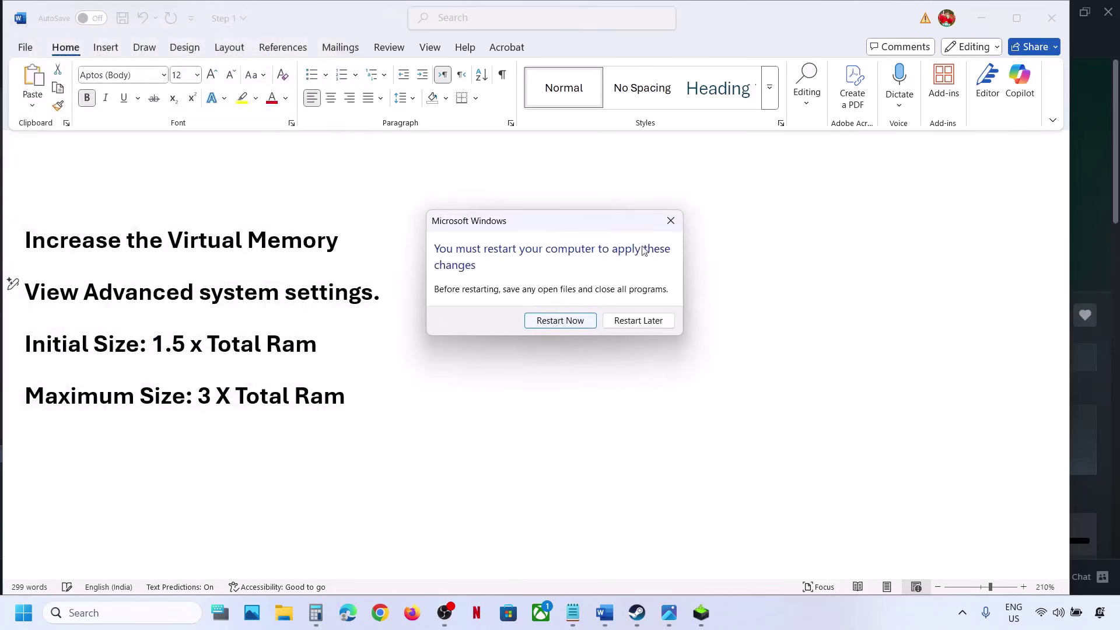
pyautogui.click(671, 220)
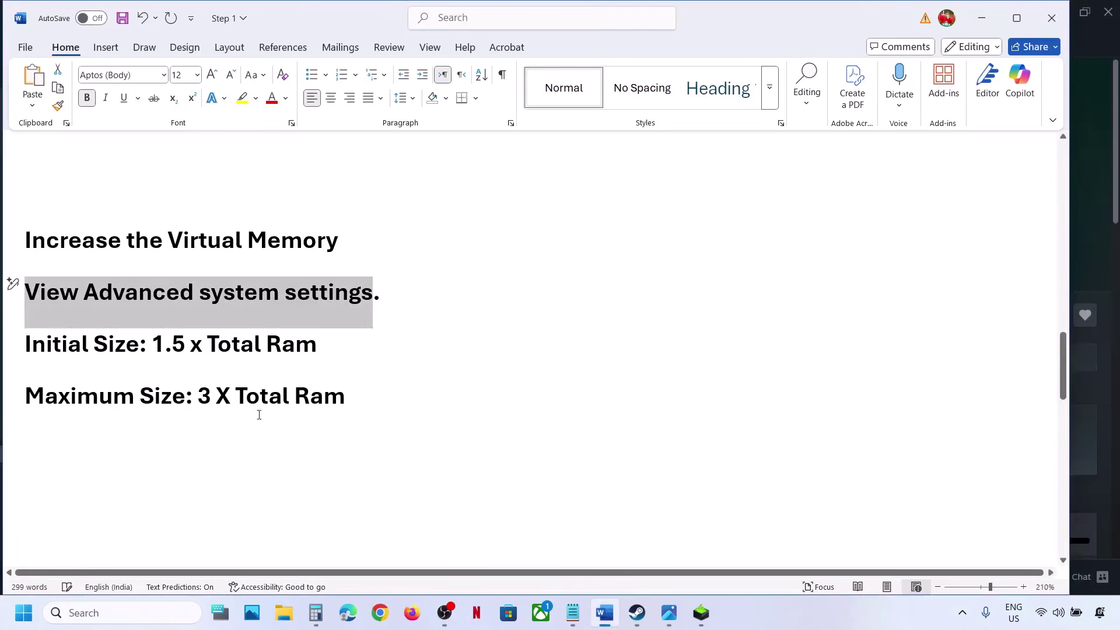
# Search Windows for "View Advanced system settings" and open the Virtual Memory settings from the advanced Performance Options
pyautogui.click(118, 611)
pyautogui.write('View Advanced system settings')
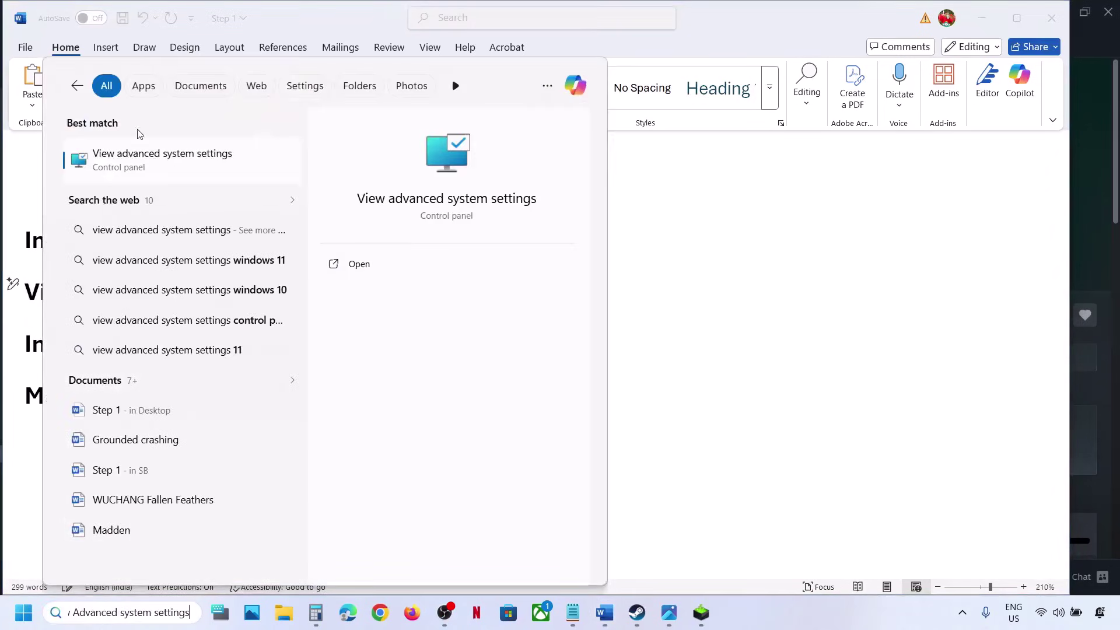
pyautogui.click(126, 158)
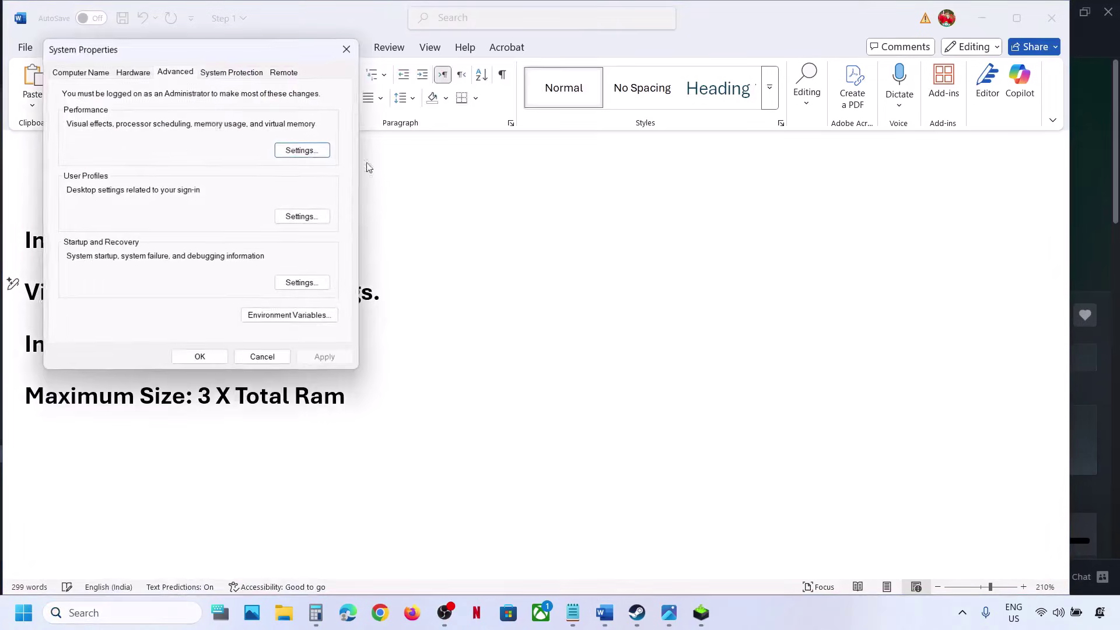
pyautogui.click(293, 151)
pyautogui.click(146, 125)
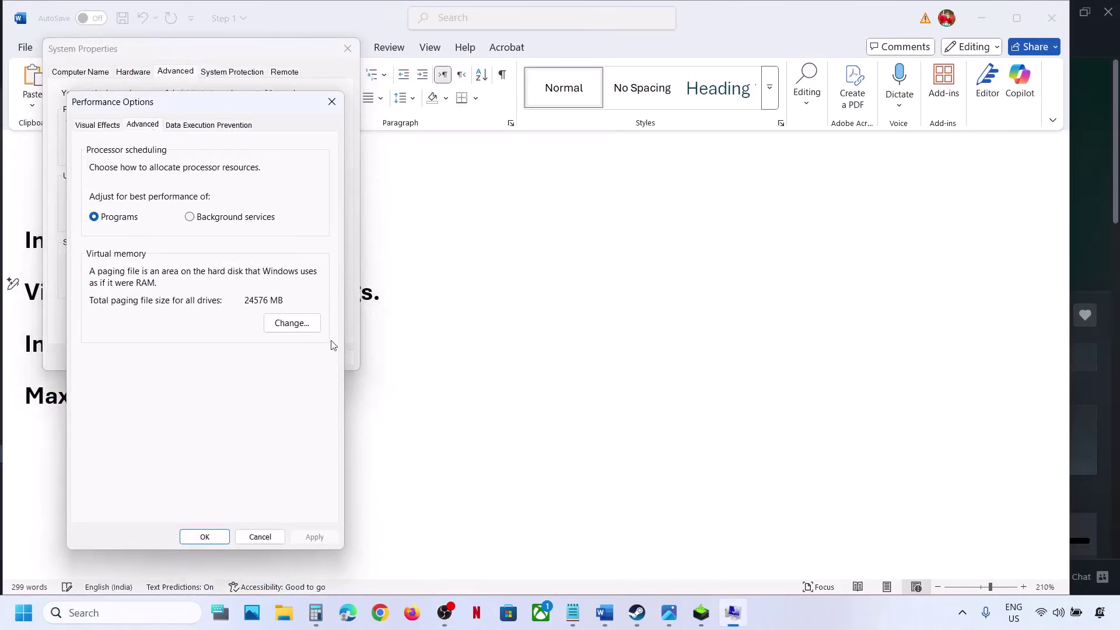
pyautogui.click(301, 324)
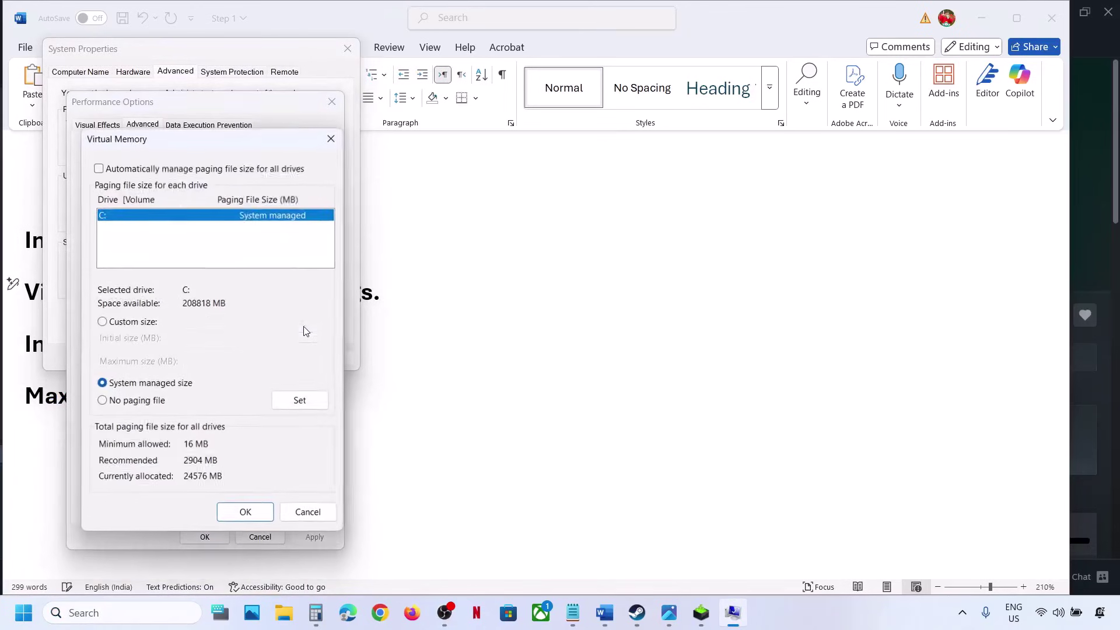
# Turn on automatic paging file size management for all drives and confirm all the open system dialogs
pyautogui.click(99, 169)
pyautogui.click(241, 513)
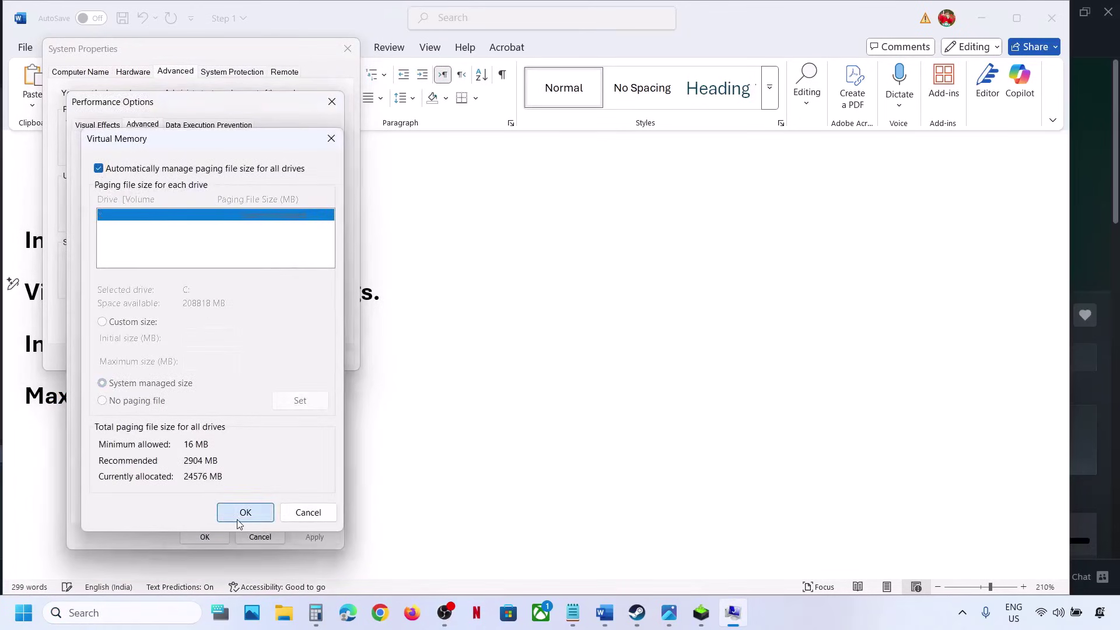
pyautogui.click(205, 537)
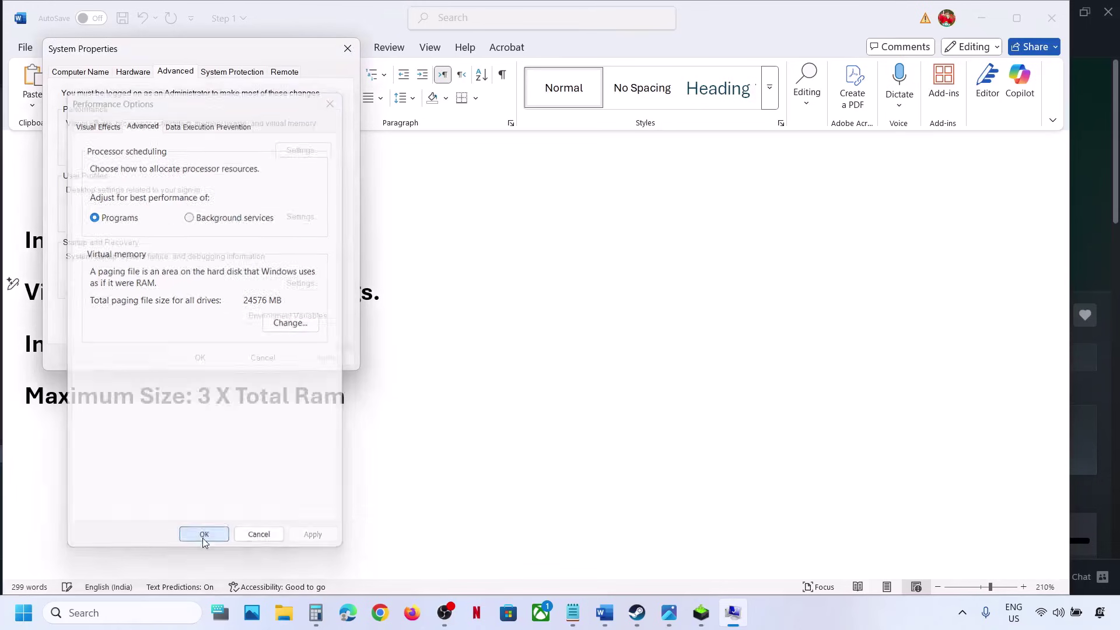
pyautogui.click(198, 358)
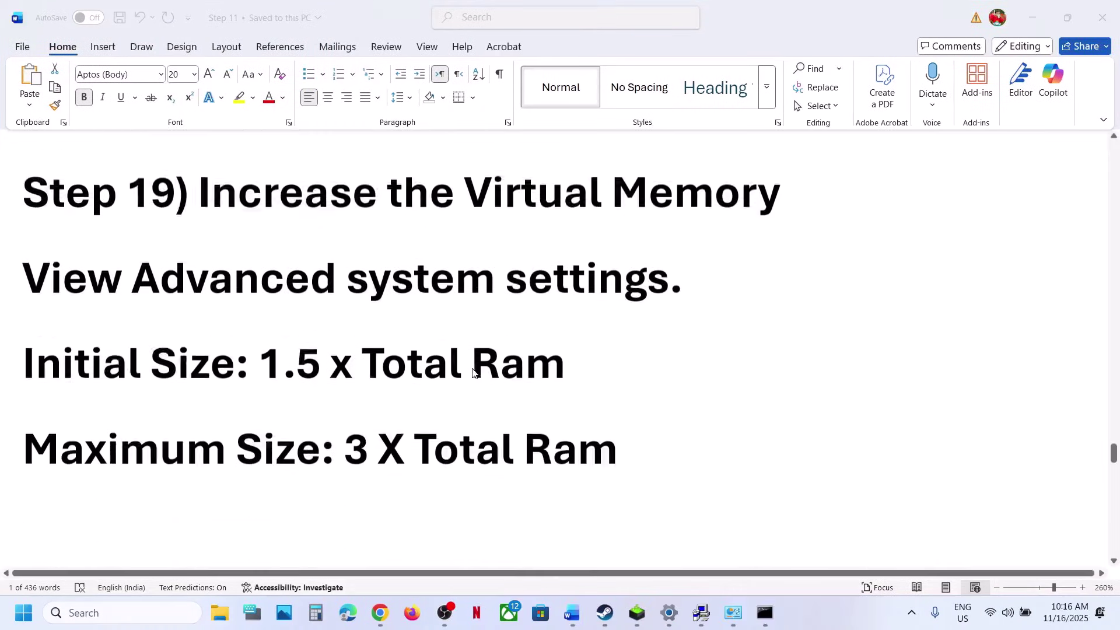
# Read Step 20 in the Step 11 document, highlighting the external devices, USB adapters, controllers and extra monitors to disconnect
pyautogui.scroll(-5, 472, 371)
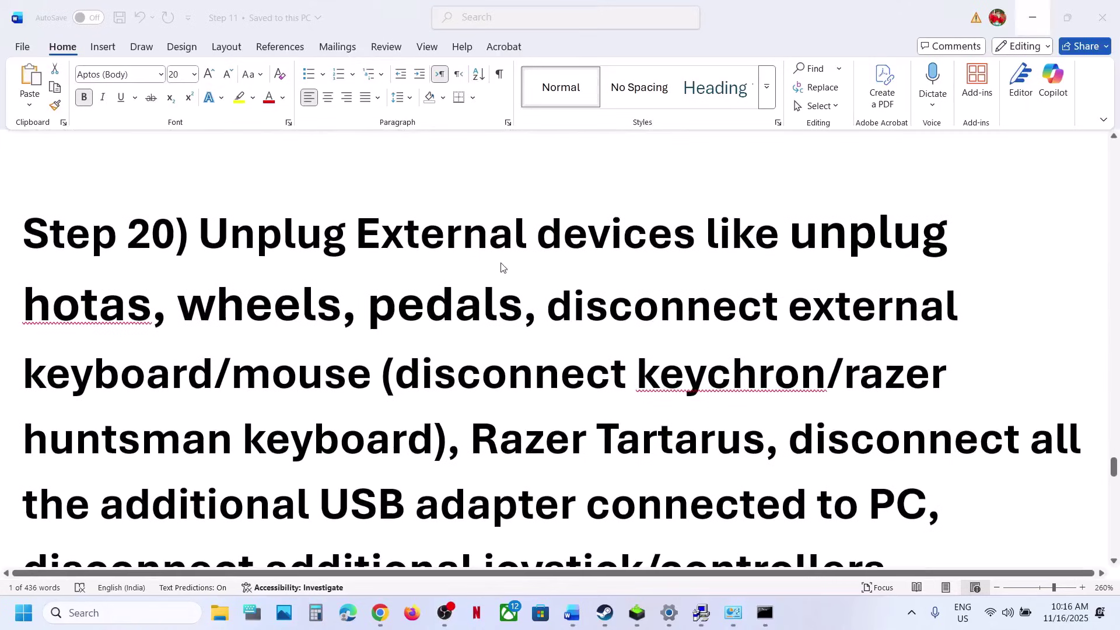
pyautogui.click(213, 314)
pyautogui.doubleClick(82, 311)
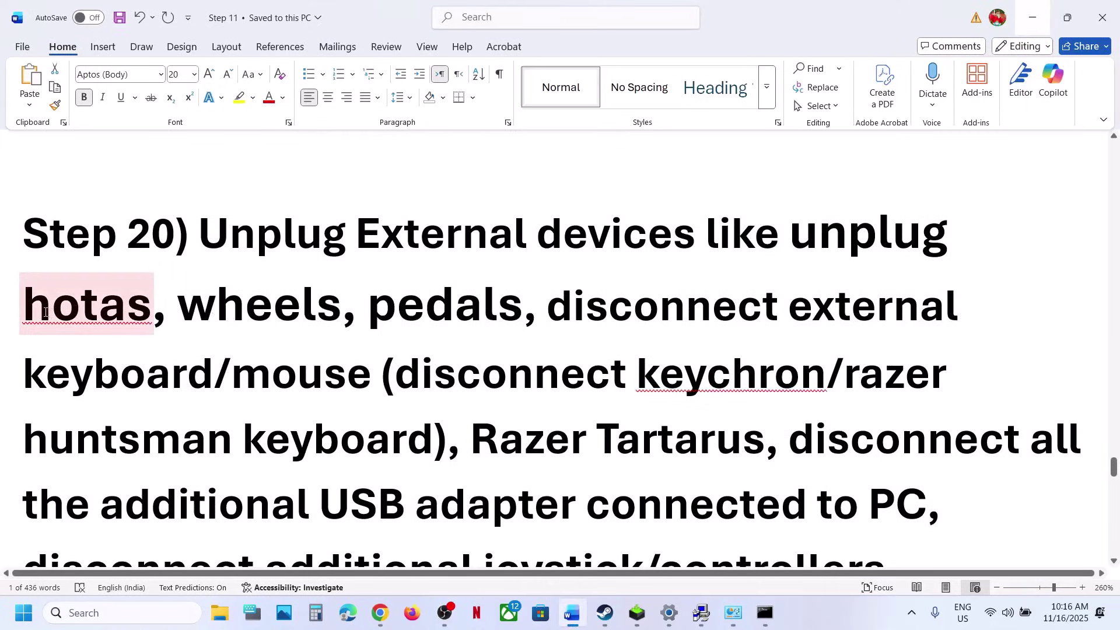
pyautogui.moveTo(46, 312); pyautogui.dragTo(608, 316)
pyautogui.moveTo(737, 322); pyautogui.dragTo(683, 387)
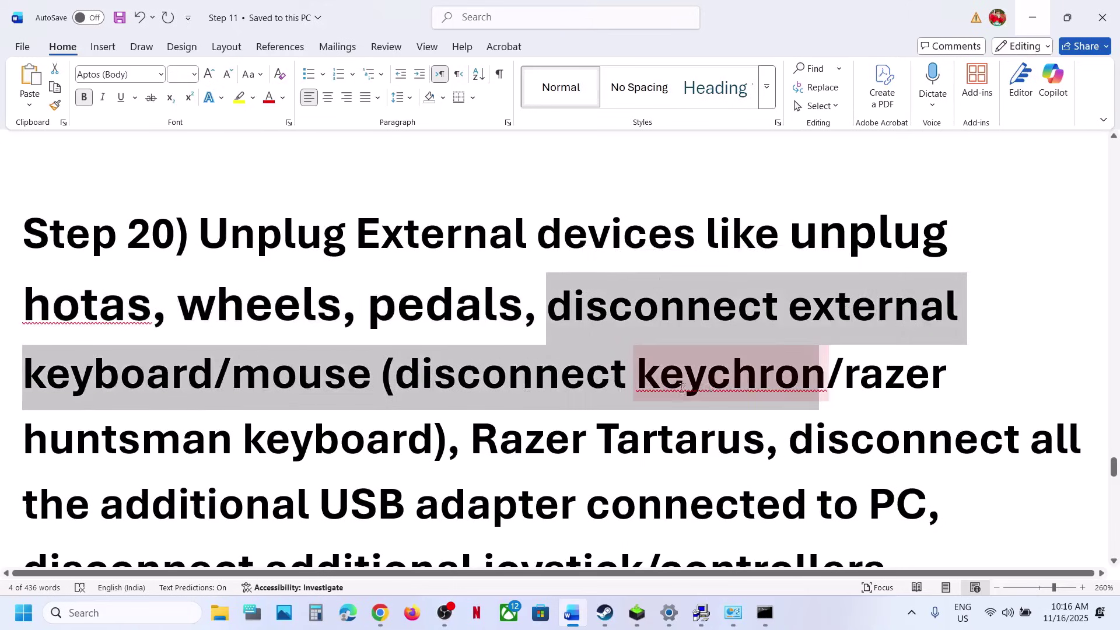
pyautogui.moveTo(812, 387); pyautogui.dragTo(447, 443)
pyautogui.scroll(-2, 445, 430)
pyautogui.moveTo(471, 330); pyautogui.dragTo(674, 331)
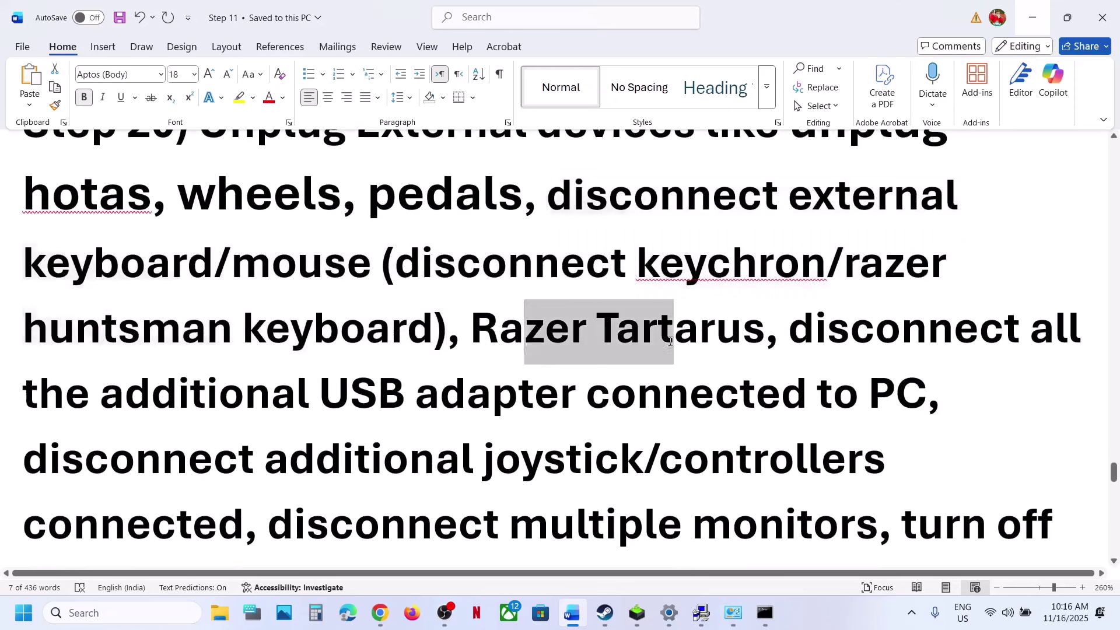
pyautogui.moveTo(793, 342); pyautogui.dragTo(928, 402)
pyautogui.scroll(-3, 421, 302)
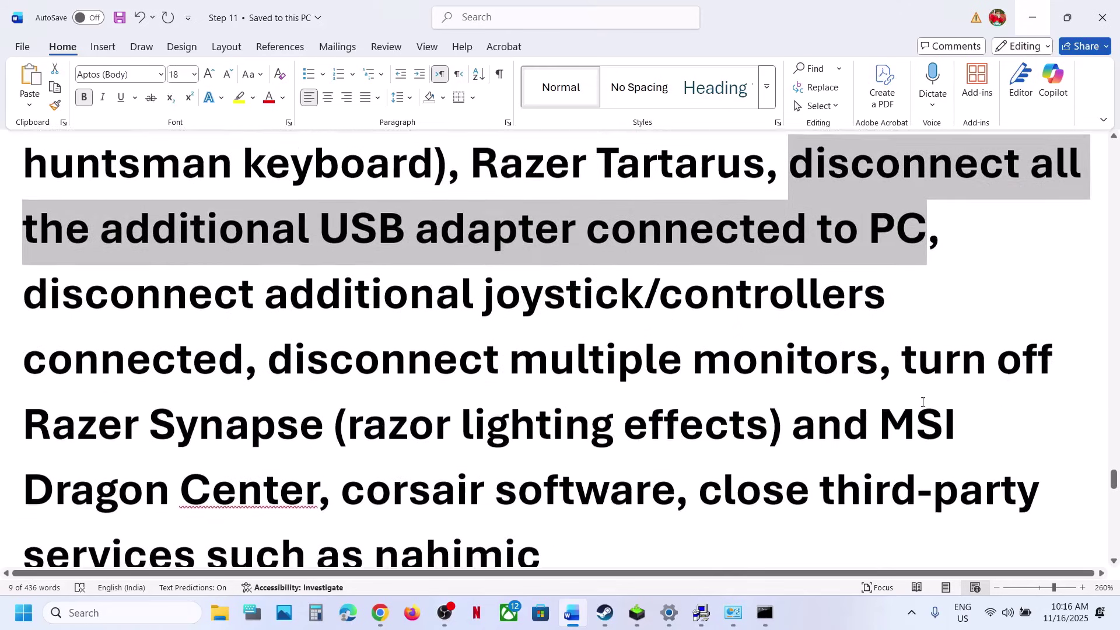
pyautogui.moveTo(141, 290); pyautogui.dragTo(217, 347)
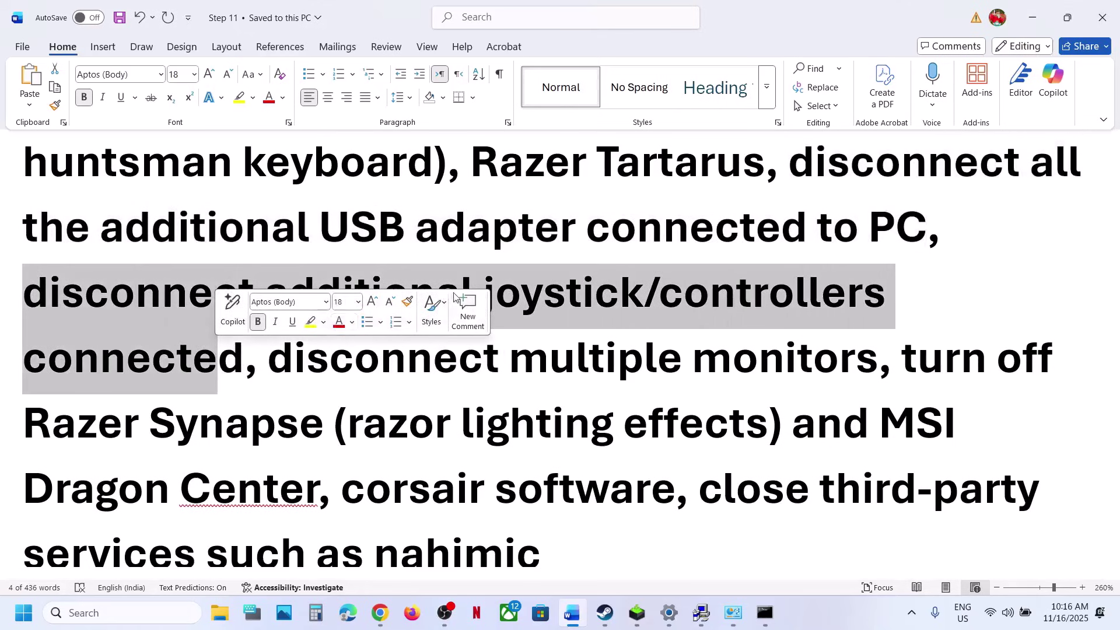
pyautogui.moveTo(280, 361); pyautogui.dragTo(829, 357)
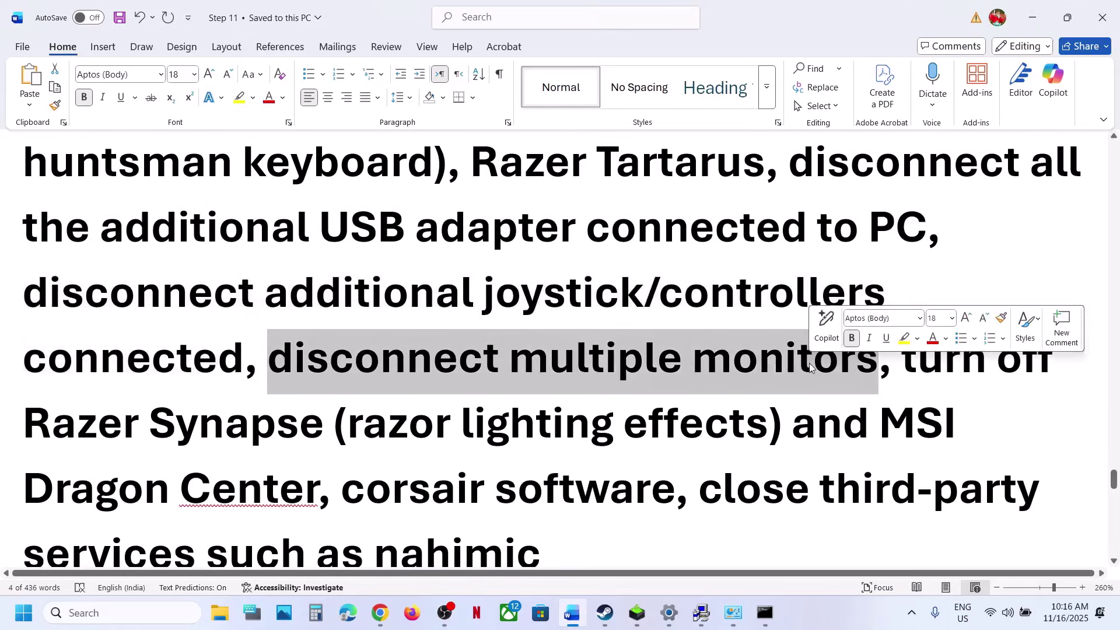
# Highlight the Step 20 text on turning off Razer Synapse, MSI Dragon Center, Corsair software and third-party services in Task Manager
pyautogui.scroll(-2, 817, 359)
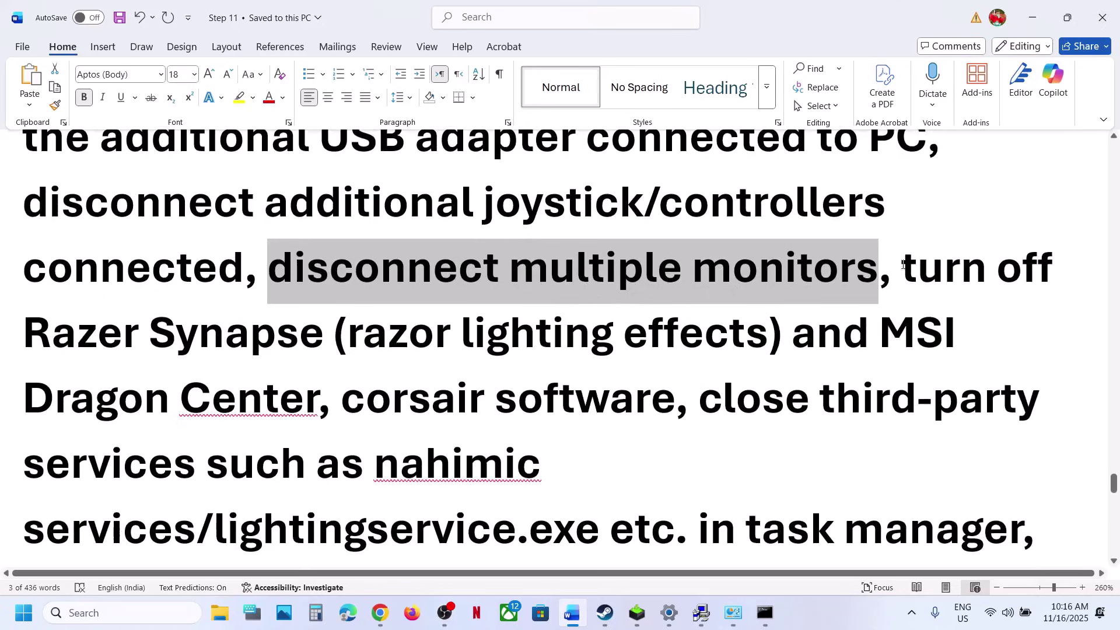
pyautogui.moveTo(903, 265); pyautogui.dragTo(1022, 356)
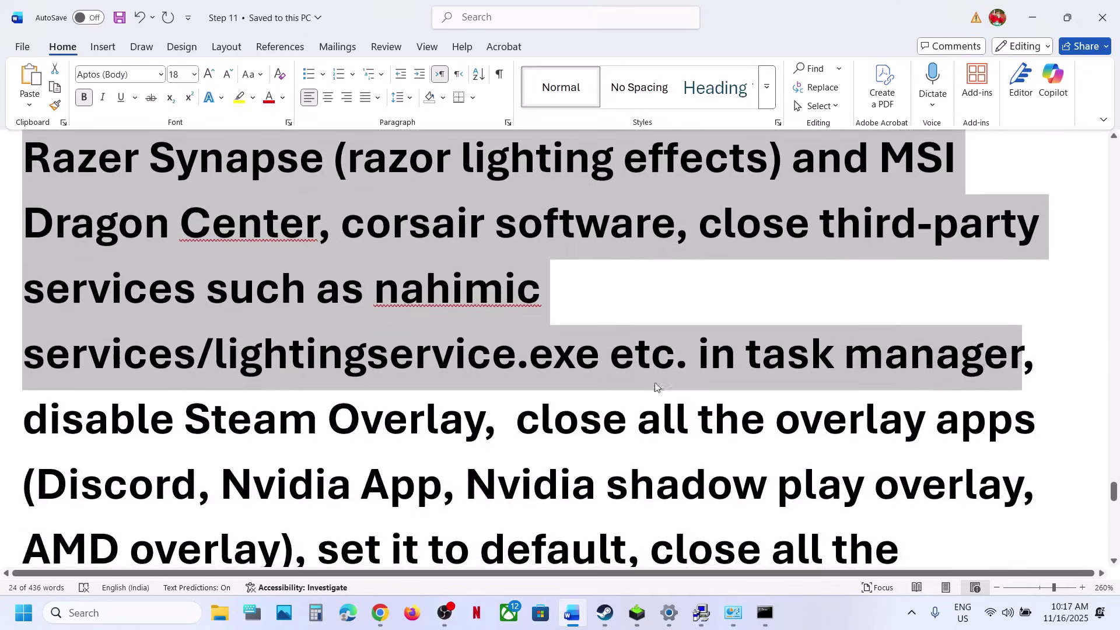
pyautogui.scroll(-1, 365, 423)
# Switch to Steam and disable the in-game Steam Overlay in the properties of Escape from Tarkov
pyautogui.click(605, 613)
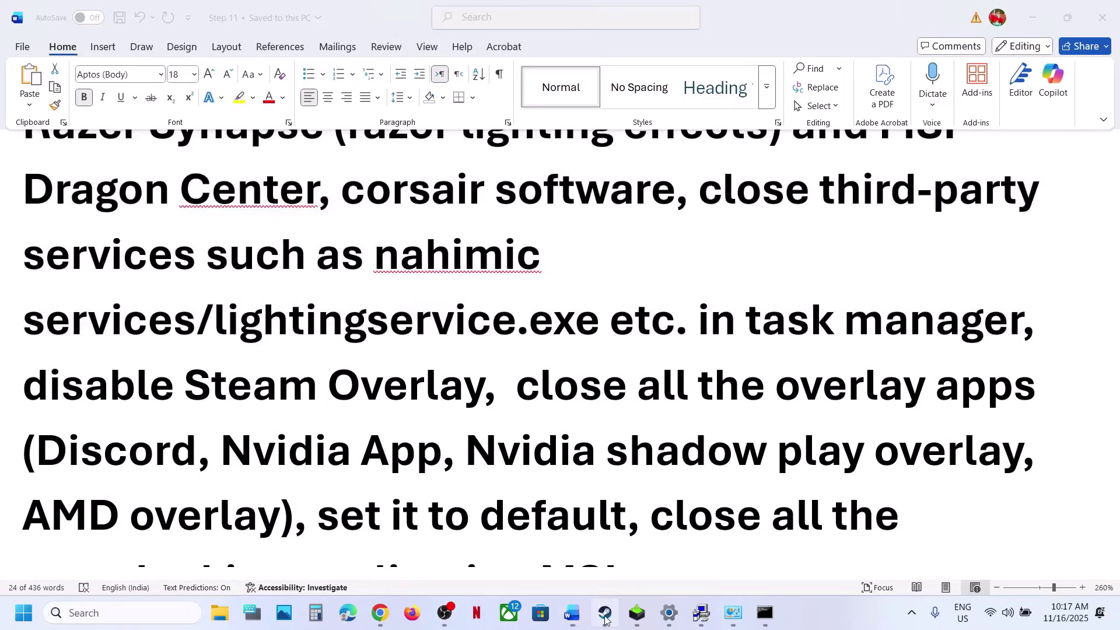
pyautogui.rightClick(82, 357)
pyautogui.click(68, 356)
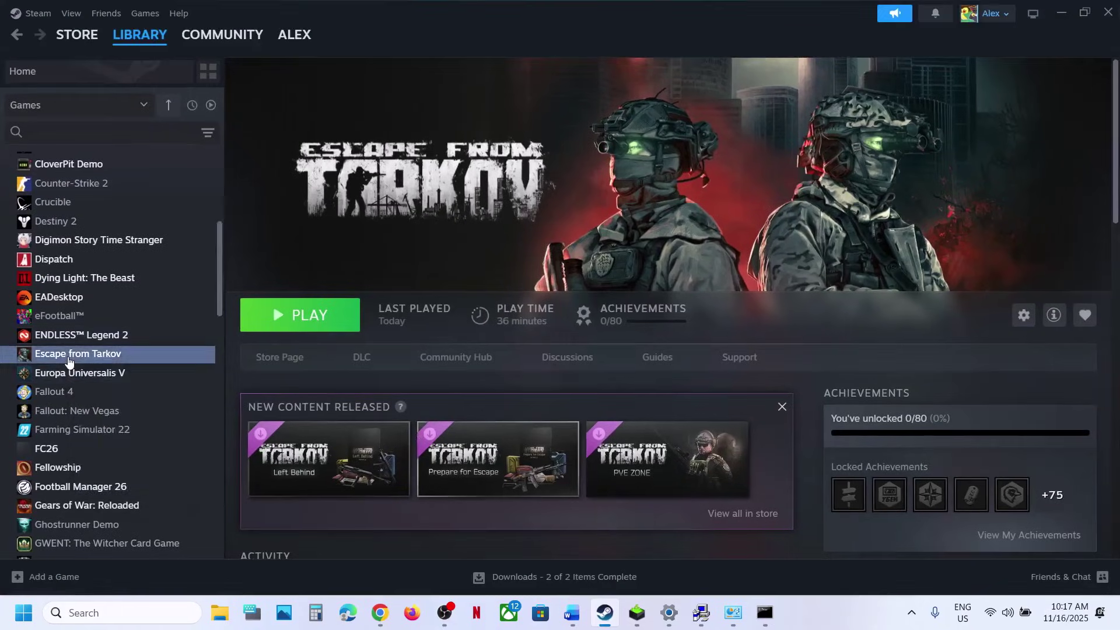
pyautogui.rightClick(68, 357)
pyautogui.click(124, 474)
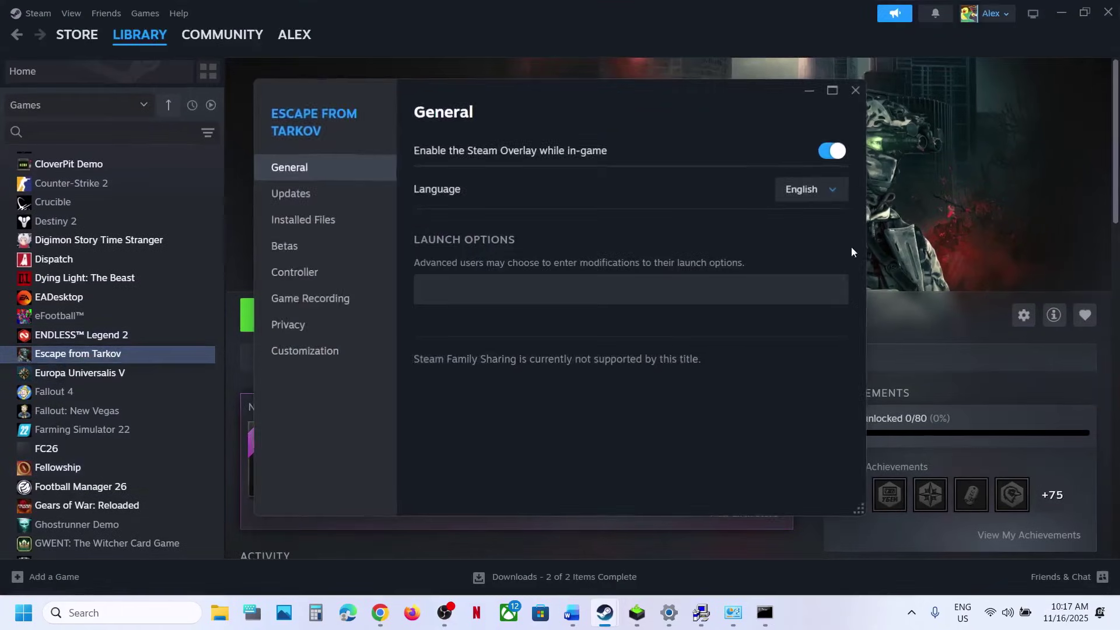
pyautogui.click(831, 151)
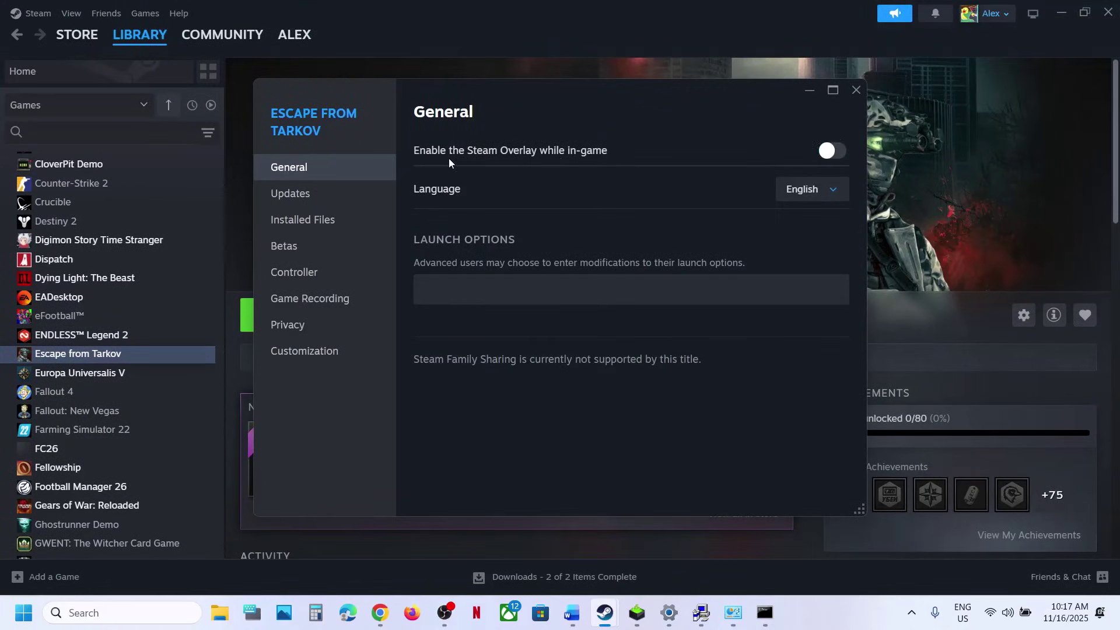
pyautogui.click(853, 92)
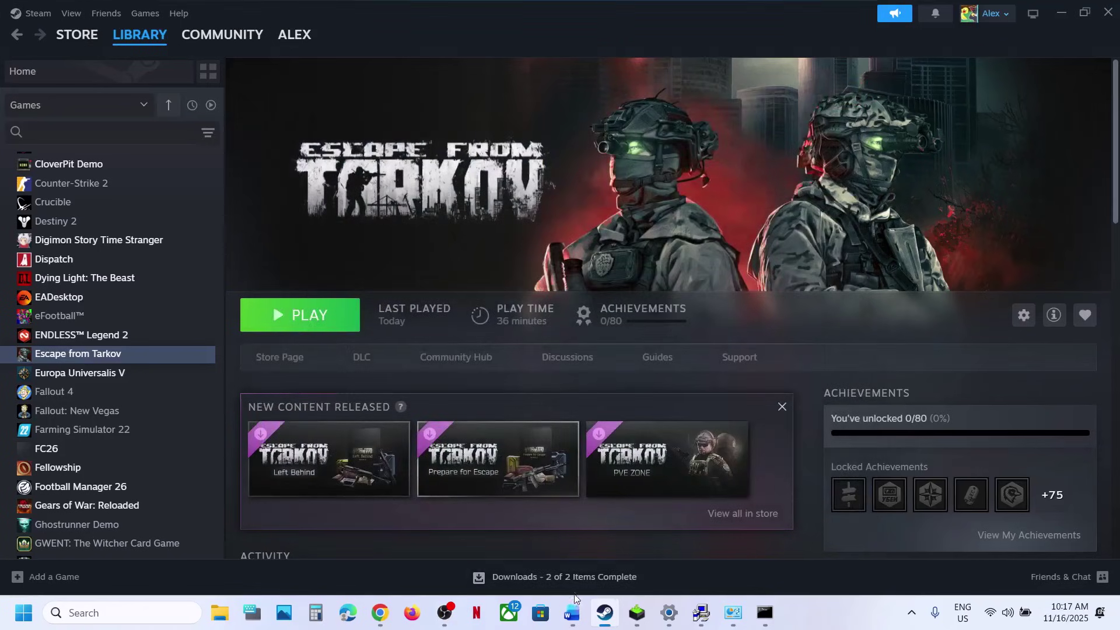
# Switch to the Step 11 document in Word and highlight the Step 20 text on closing overlay apps such as Discord and Nvidia App
pyautogui.click(572, 611)
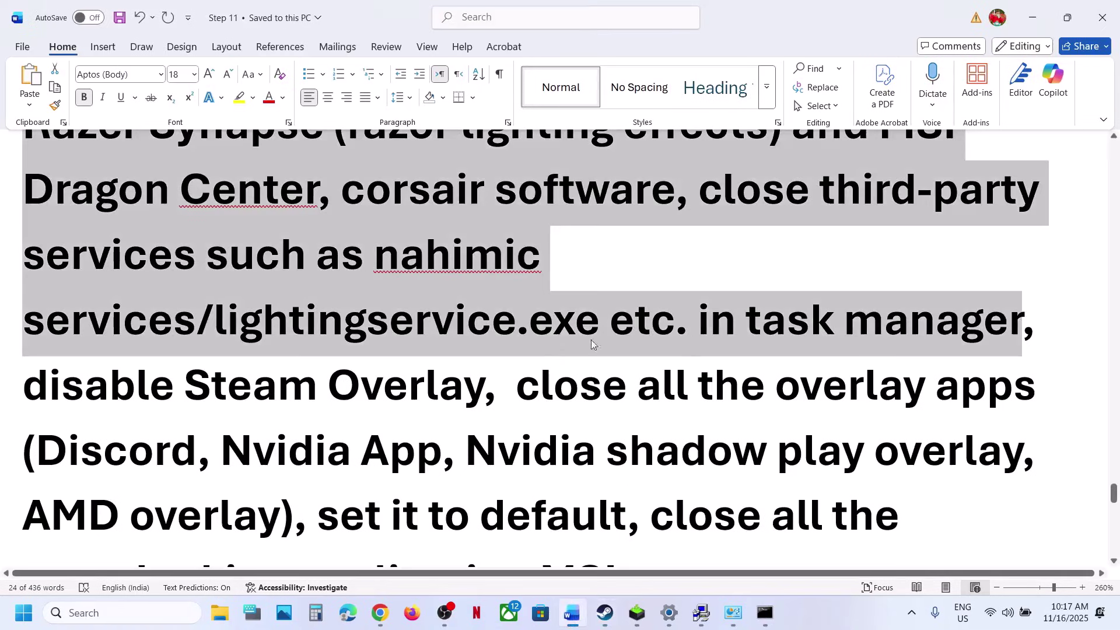
pyautogui.scroll(-2, 518, 385)
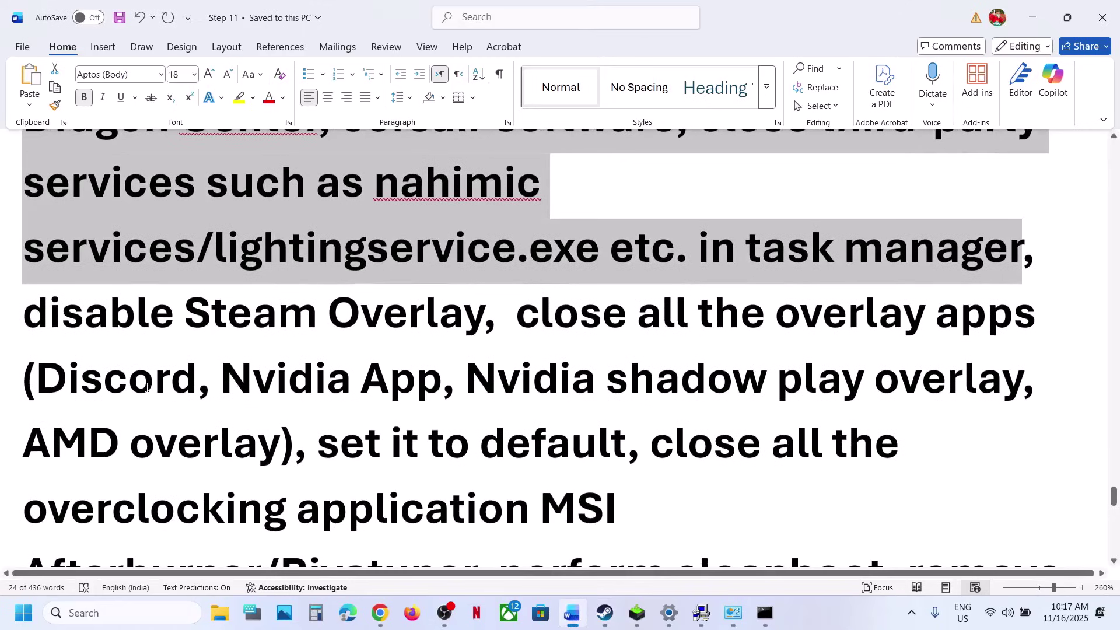
pyautogui.doubleClick(147, 392)
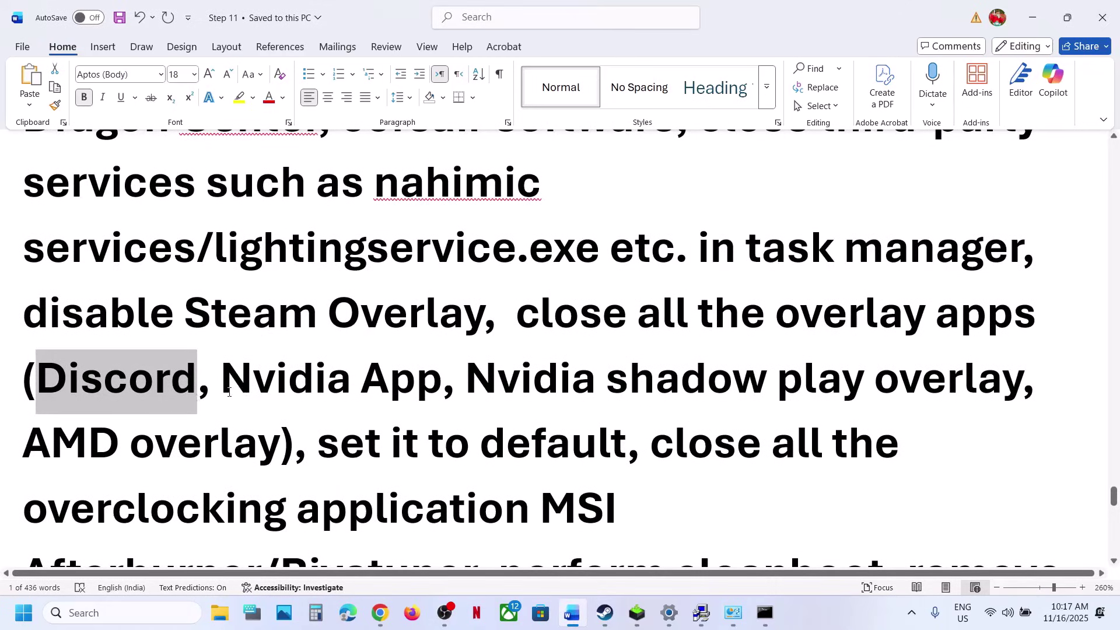
pyautogui.moveTo(222, 384); pyautogui.dragTo(389, 383)
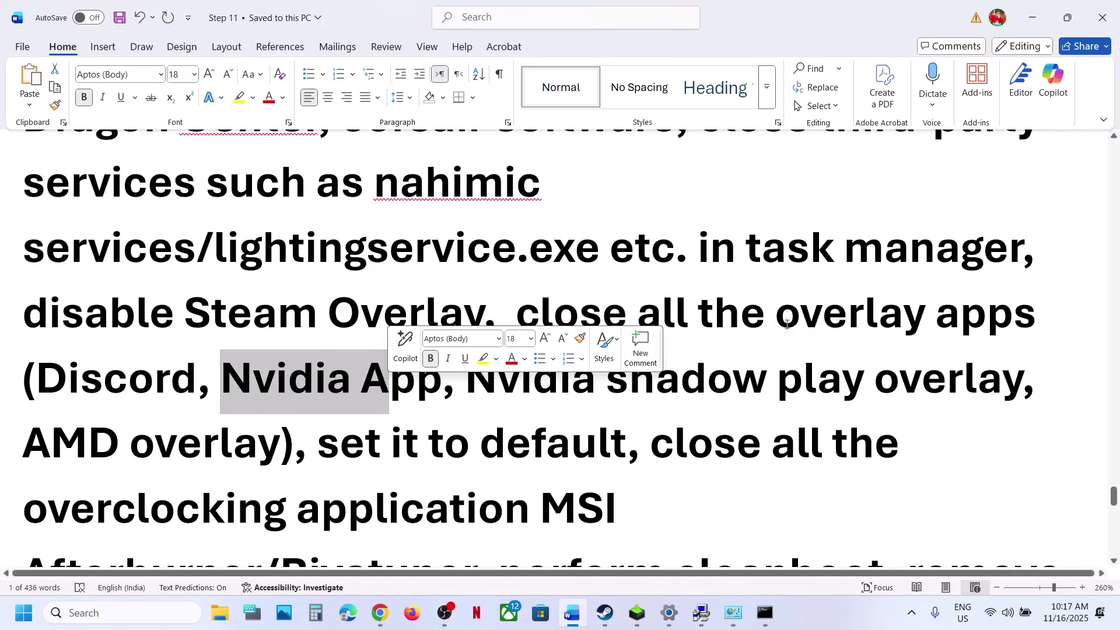
pyautogui.moveTo(517, 315); pyautogui.dragTo(1045, 315)
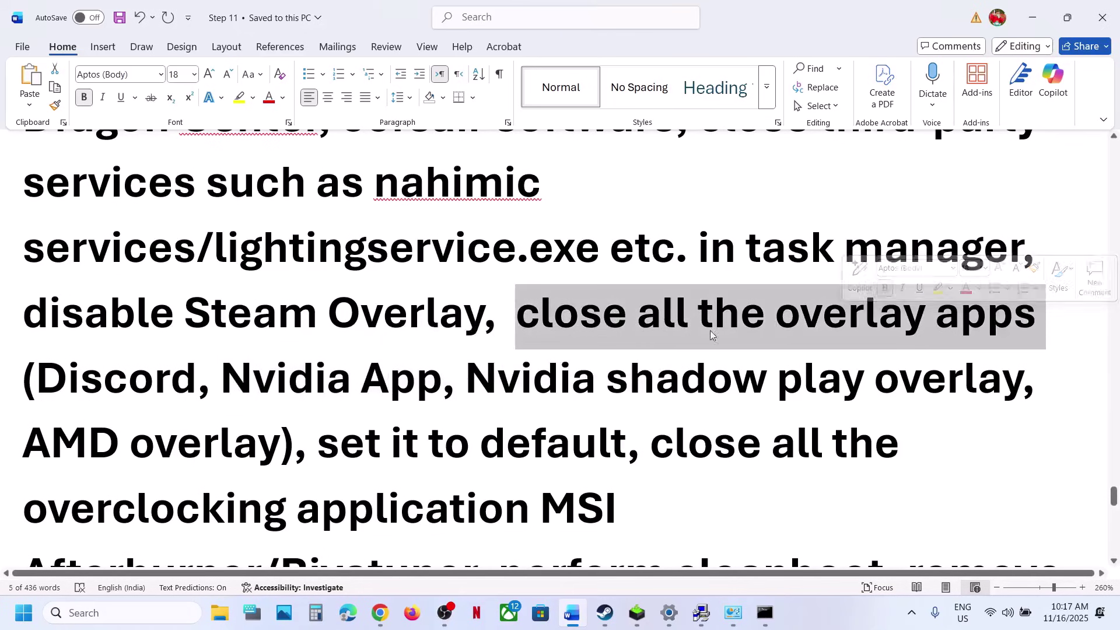
pyautogui.scroll(-1, 365, 392)
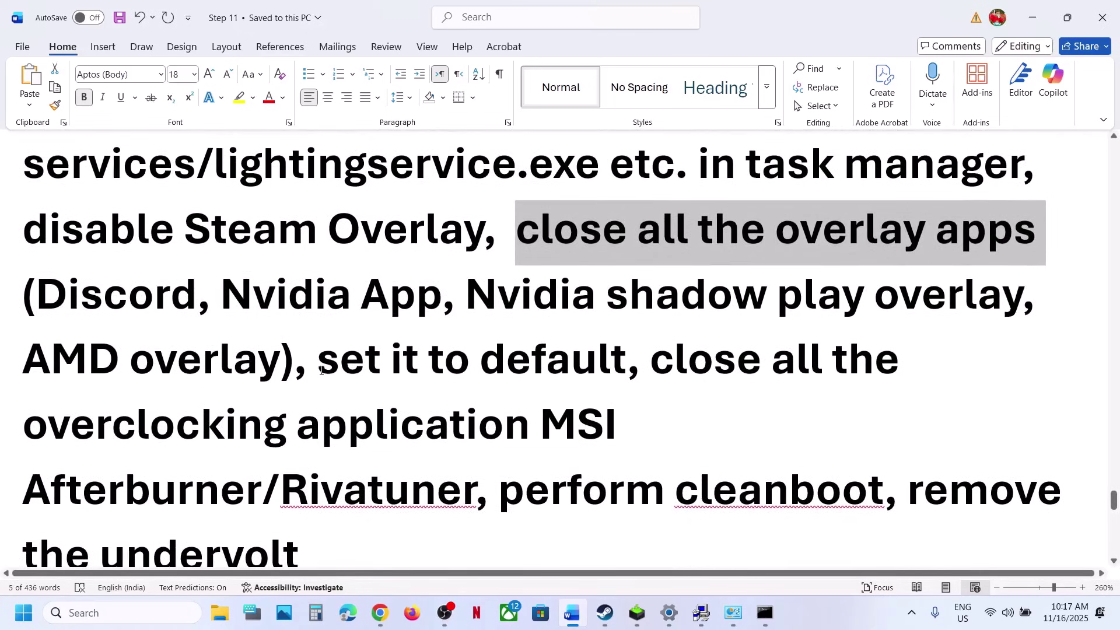
# Highlight the Step 20 text on setting defaults, closing MSI Afterburner/Rivatuner and performing a clean boot
pyautogui.moveTo(322, 371); pyautogui.dragTo(577, 376)
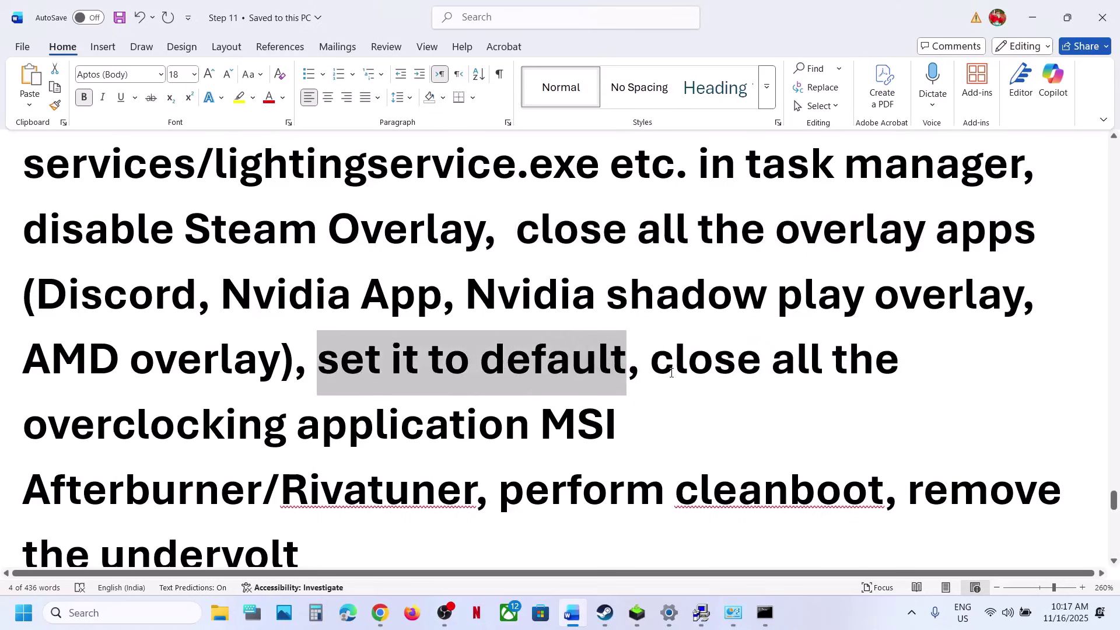
pyautogui.moveTo(671, 373); pyautogui.dragTo(438, 494)
pyautogui.scroll(-1, 520, 471)
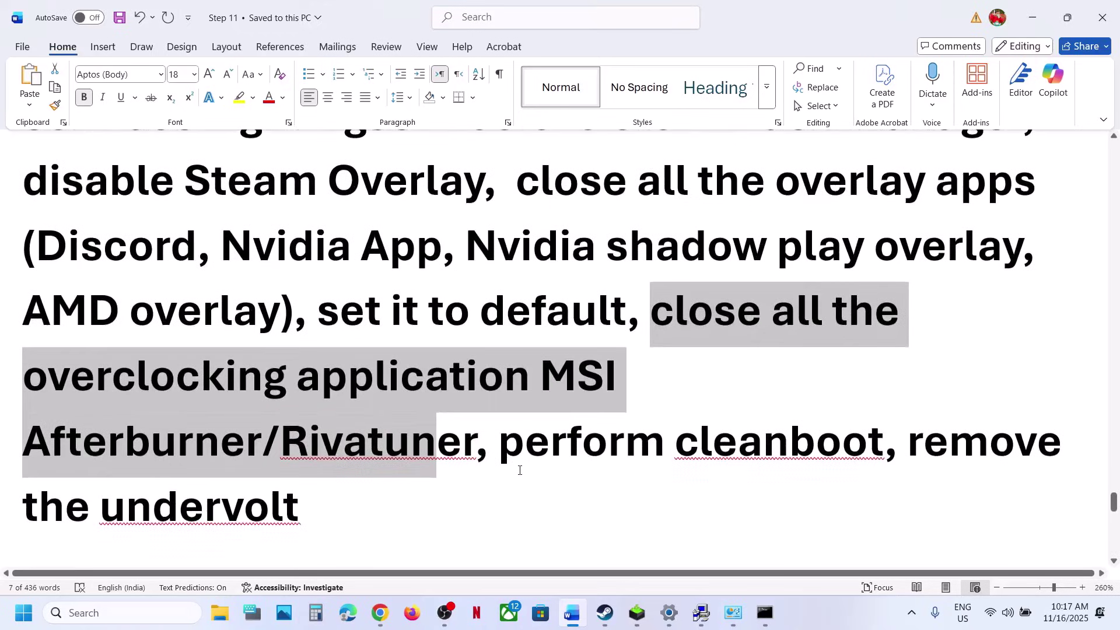
pyautogui.moveTo(506, 450); pyautogui.dragTo(806, 438)
pyautogui.keyDown('shift'); pyautogui.click(782, 443); pyautogui.keyUp('shift')
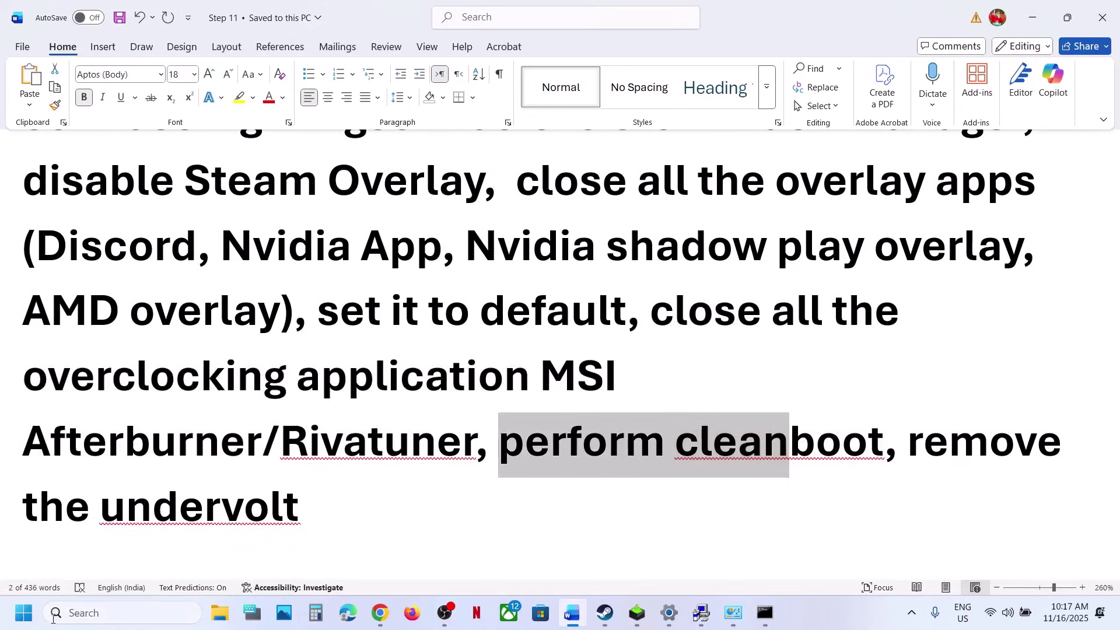
# In System Configuration, hide all Microsoft services, disable all remaining services, apply the change and dismiss the restart prompt
pyautogui.click(104, 613)
pyautogui.write('system')
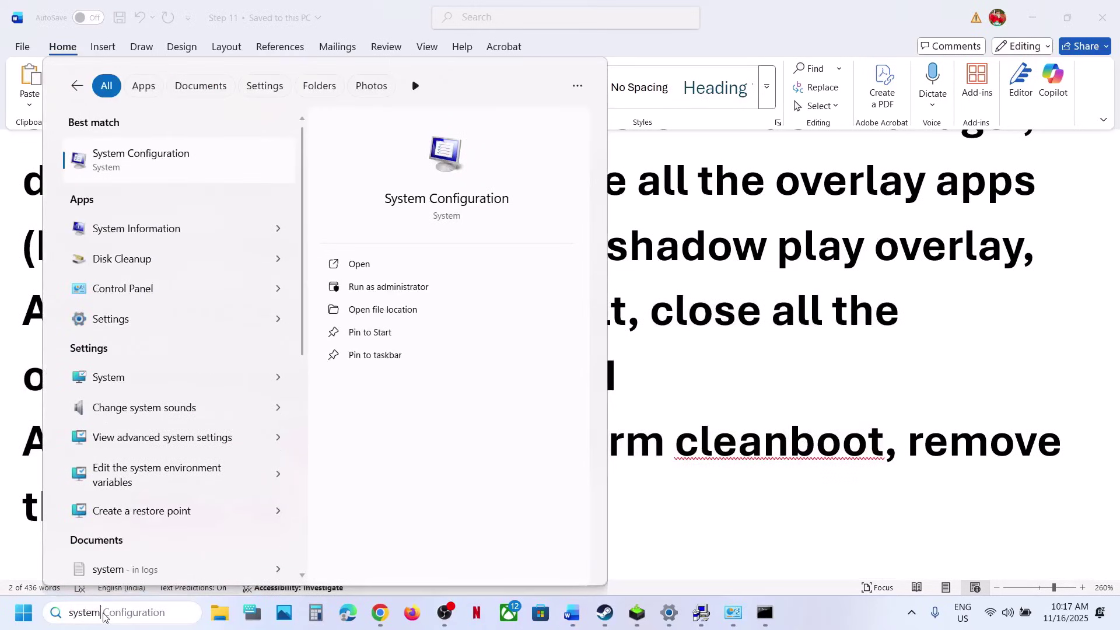
pyautogui.press('Return')
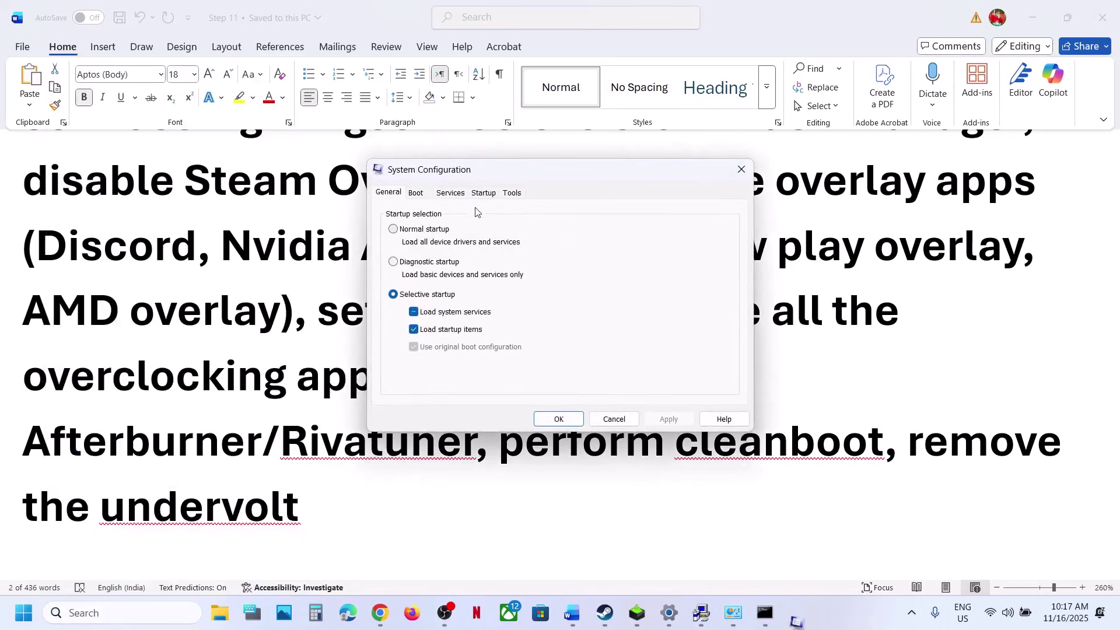
pyautogui.click(459, 196)
pyautogui.click(386, 394)
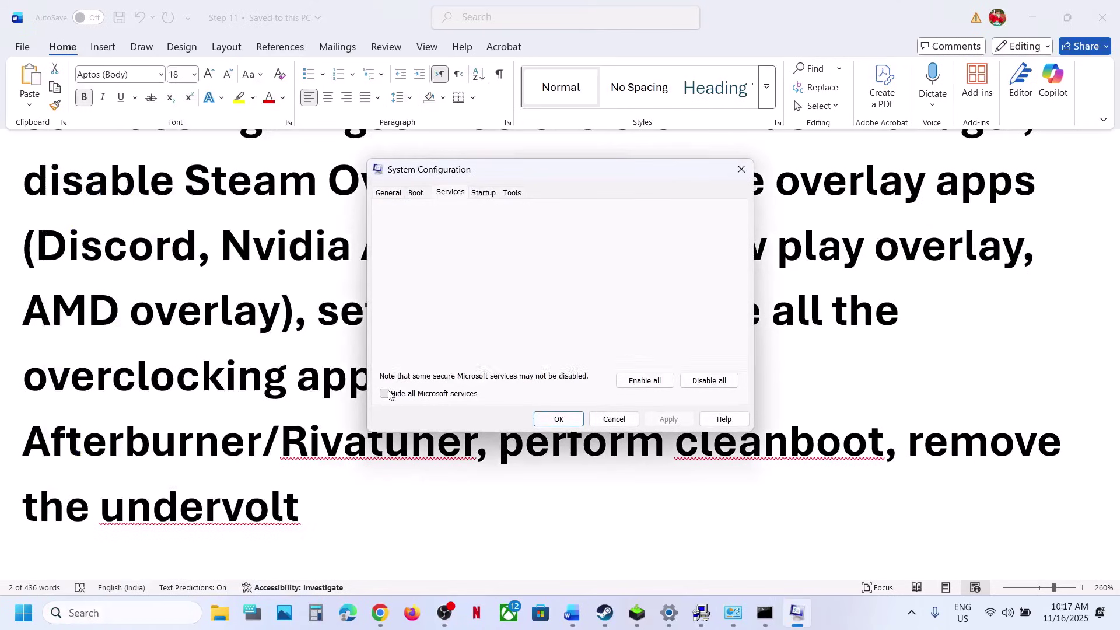
pyautogui.click(716, 381)
pyautogui.click(668, 419)
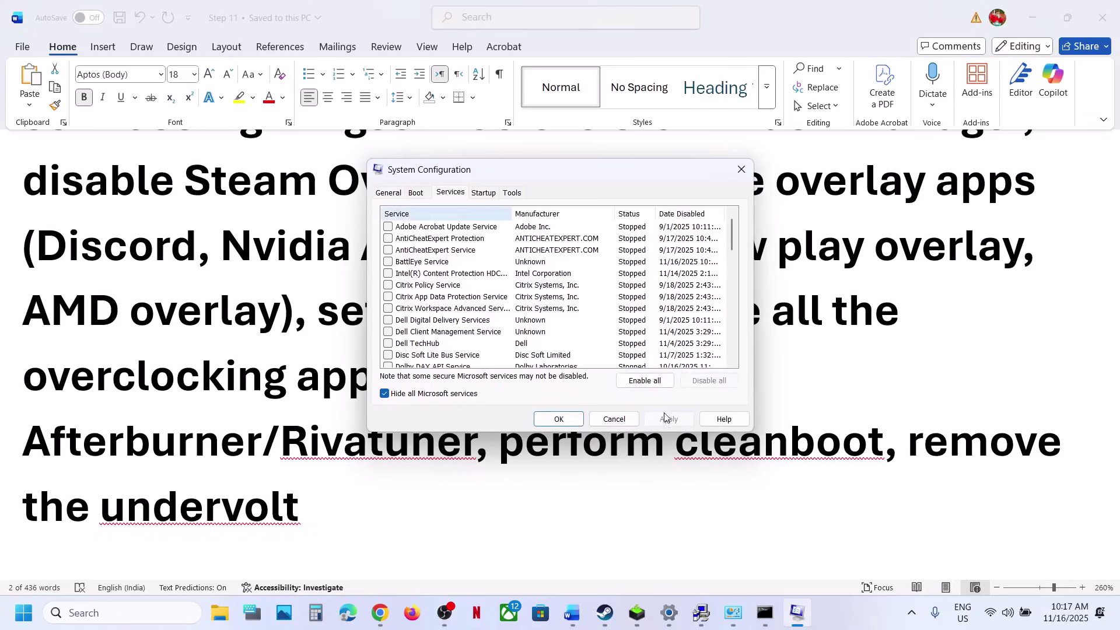
pyautogui.click(559, 419)
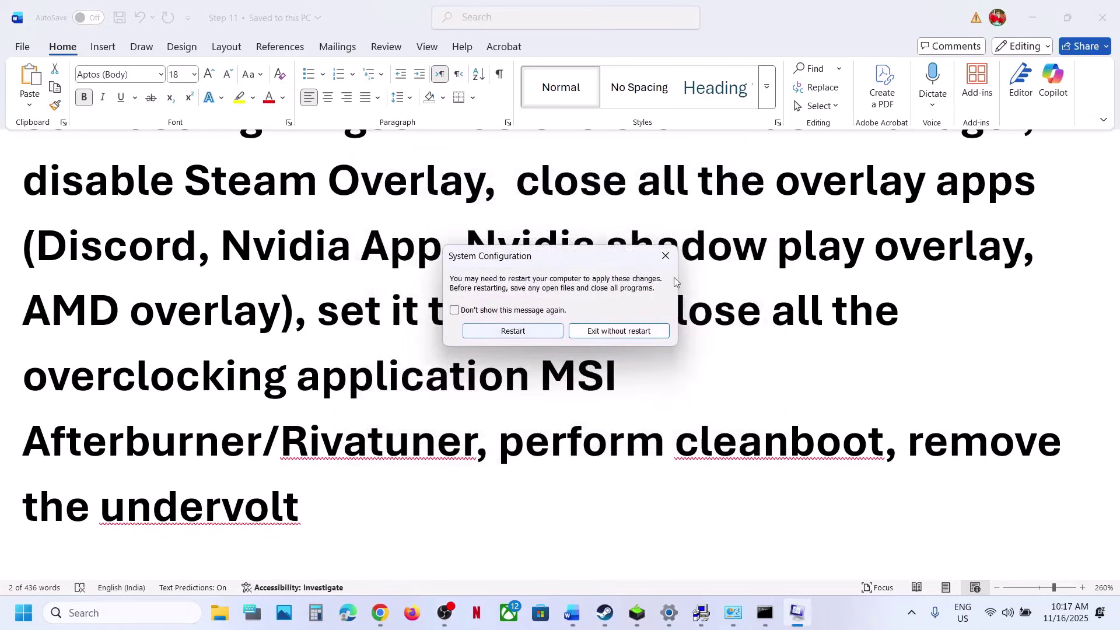
pyautogui.click(670, 260)
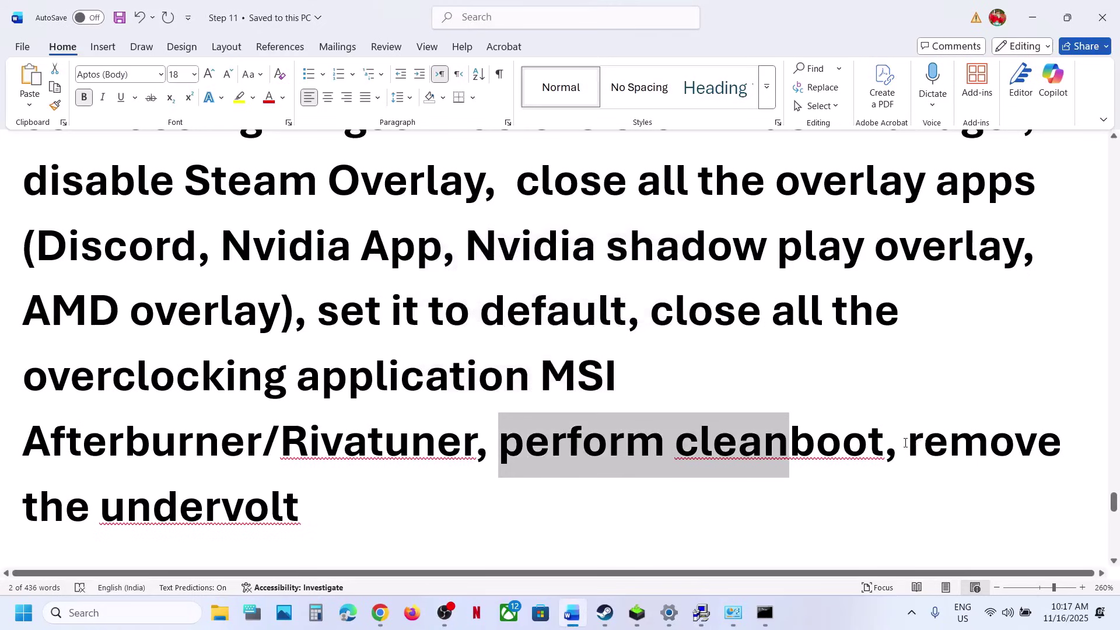
# Highlight the Step 20 text on removing the undervolt and the Step 21 text on updating Windows
pyautogui.moveTo(906, 443); pyautogui.dragTo(325, 508)
pyautogui.click(333, 510)
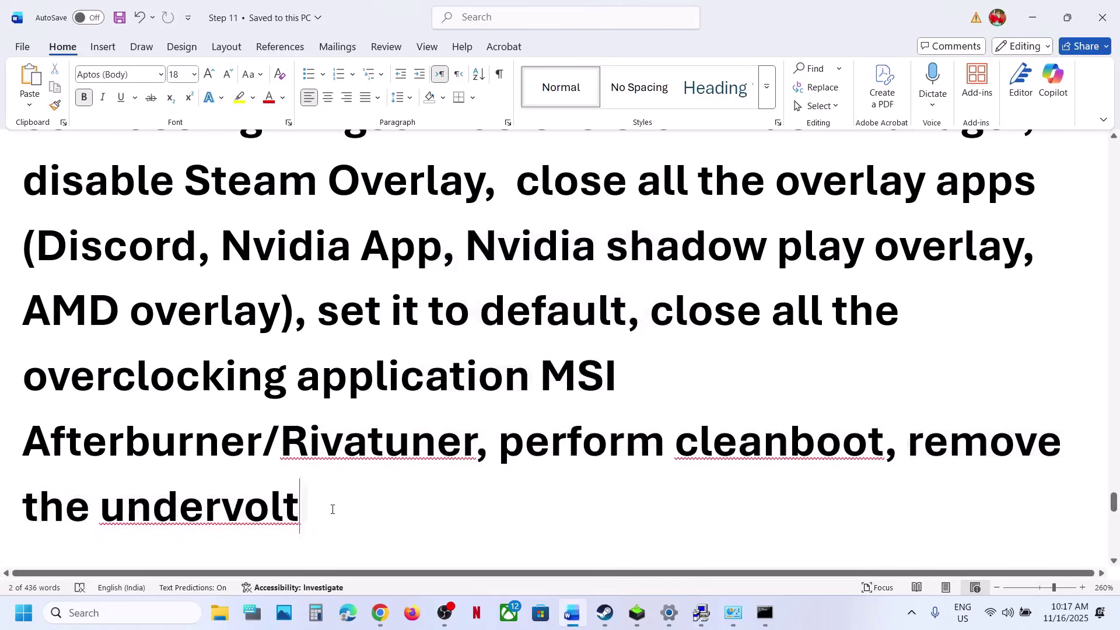
pyautogui.scroll(-3, 333, 509)
pyautogui.scroll(1, 333, 509)
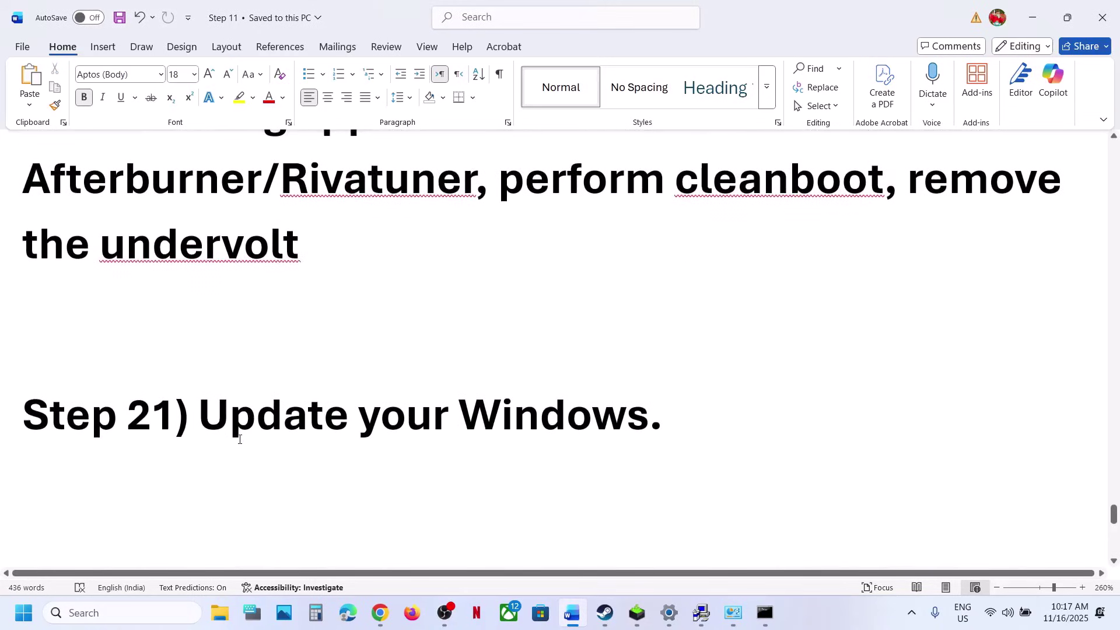
pyautogui.moveTo(240, 438); pyautogui.dragTo(682, 413)
# Switch to Settings, check for Windows updates and open the PC's power options
pyautogui.hotkey('alt', 'Tab')
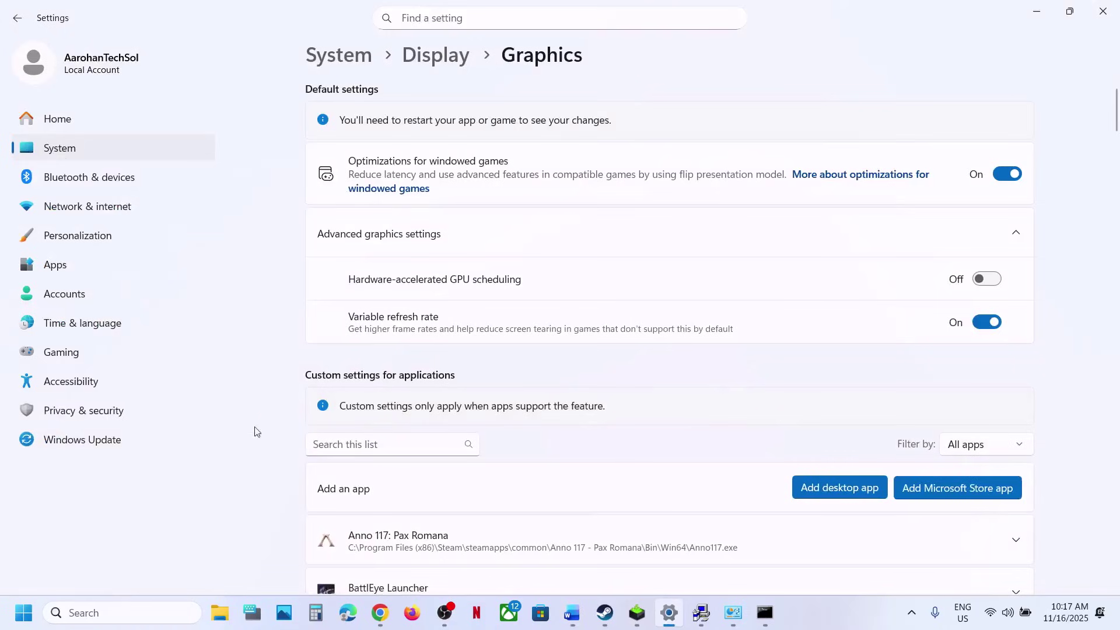
pyautogui.click(146, 438)
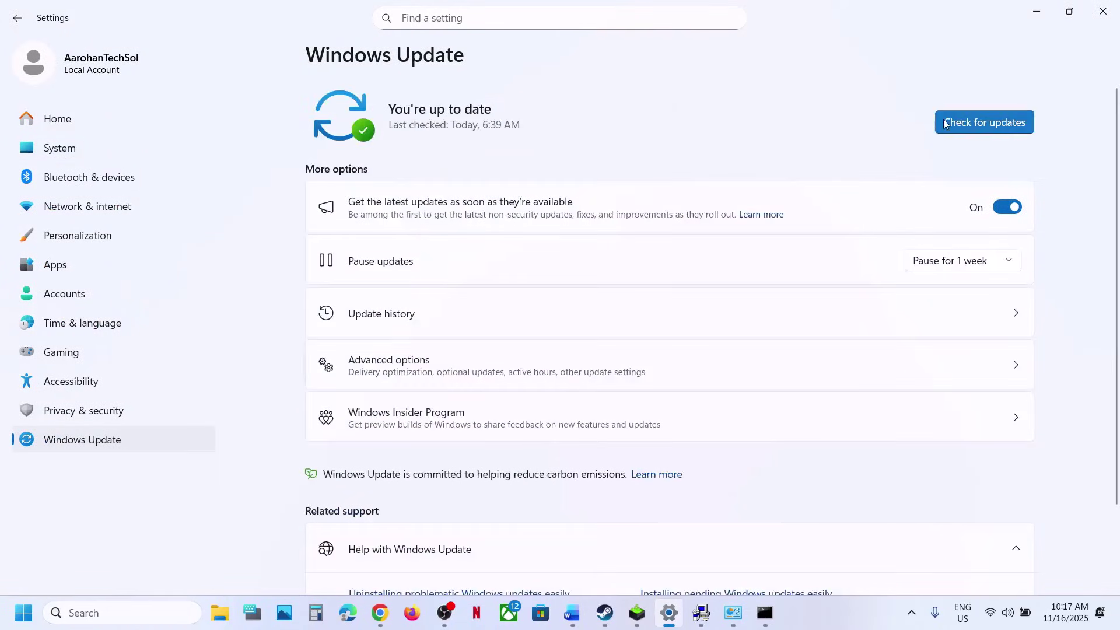
pyautogui.click(945, 122)
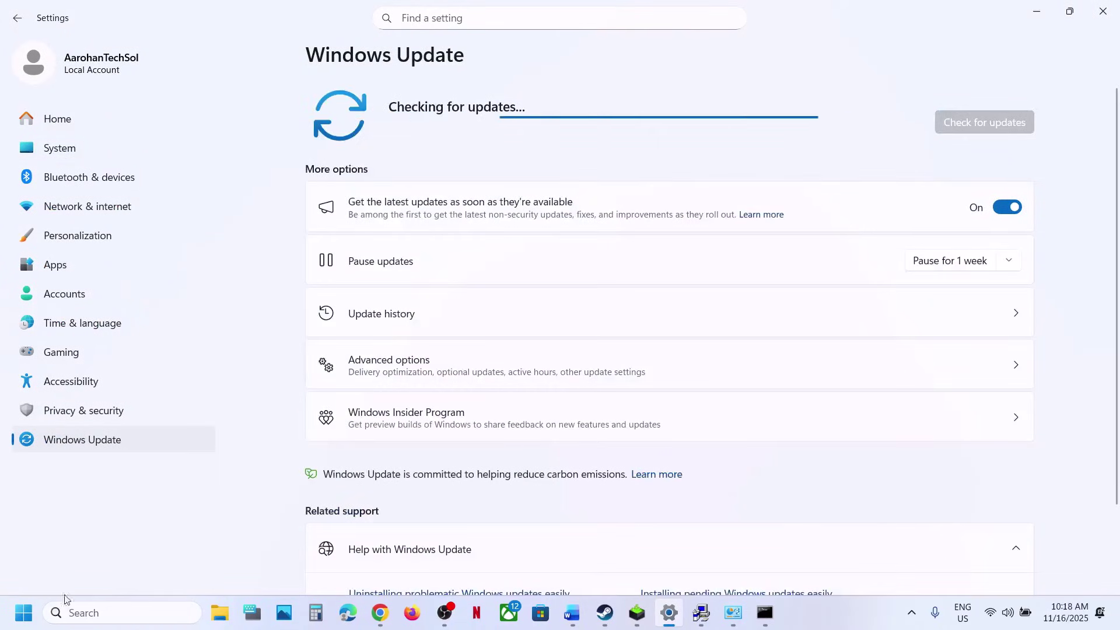
pyautogui.click(23, 612)
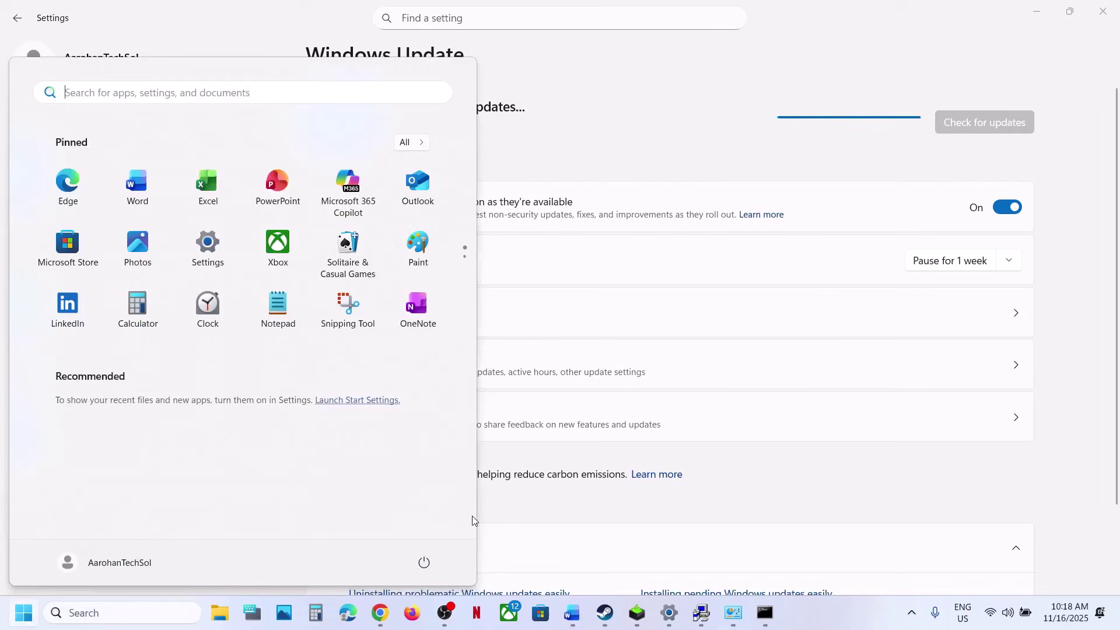
pyautogui.click(426, 563)
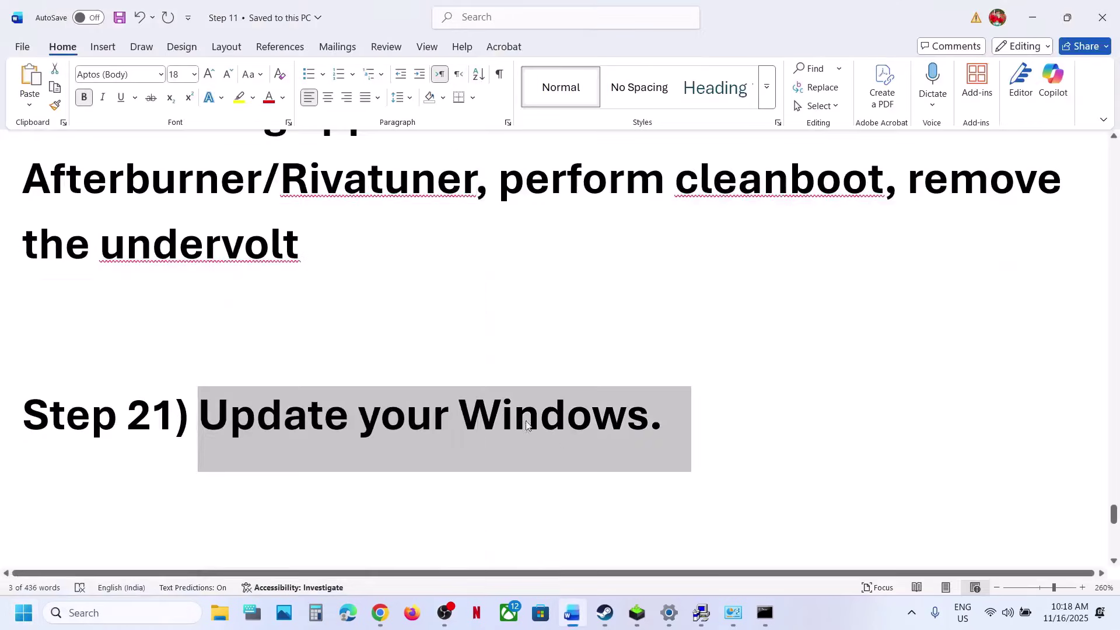
# Read Step 22 in the Word document, highlighting the advice to try windowed mode and lower the resolution
pyautogui.scroll(-3, 525, 423)
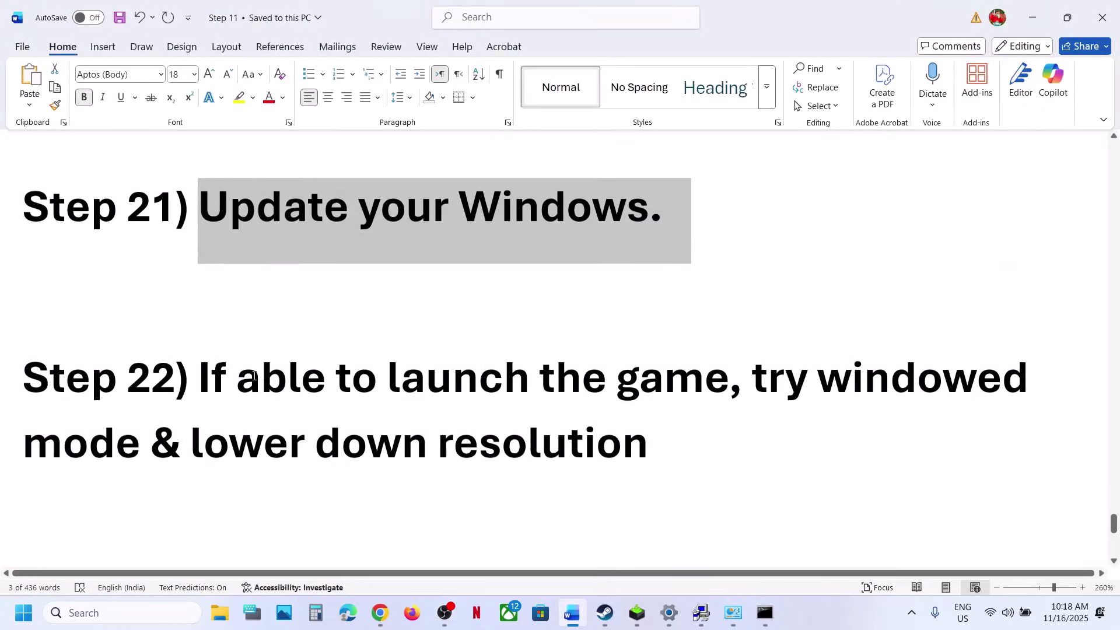
pyautogui.moveTo(254, 377); pyautogui.dragTo(590, 439)
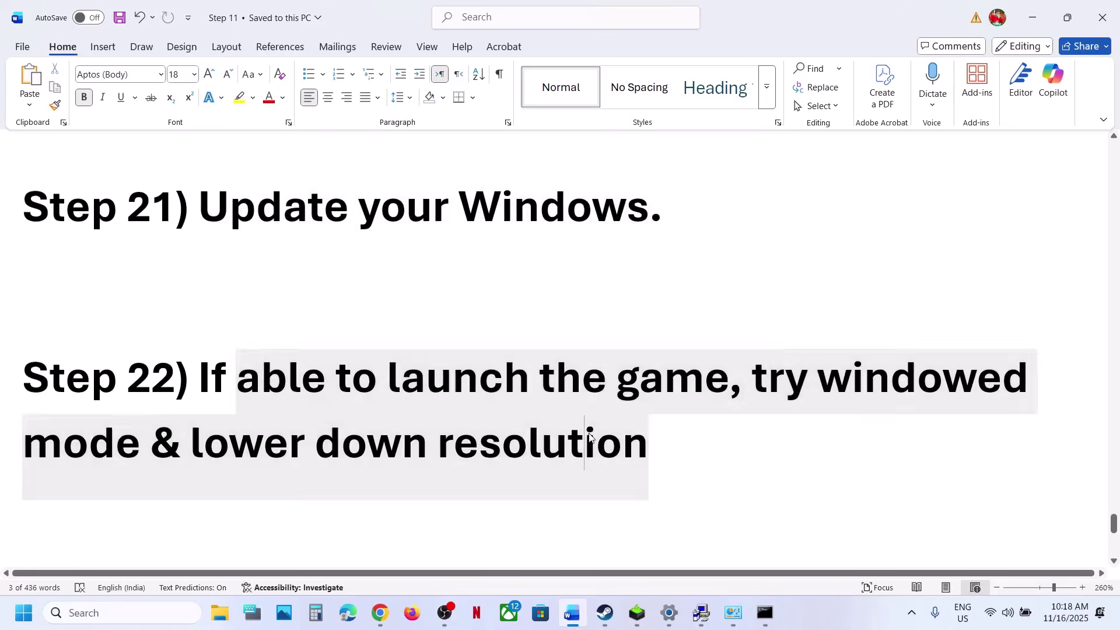
pyautogui.click(589, 438)
pyautogui.click(812, 613)
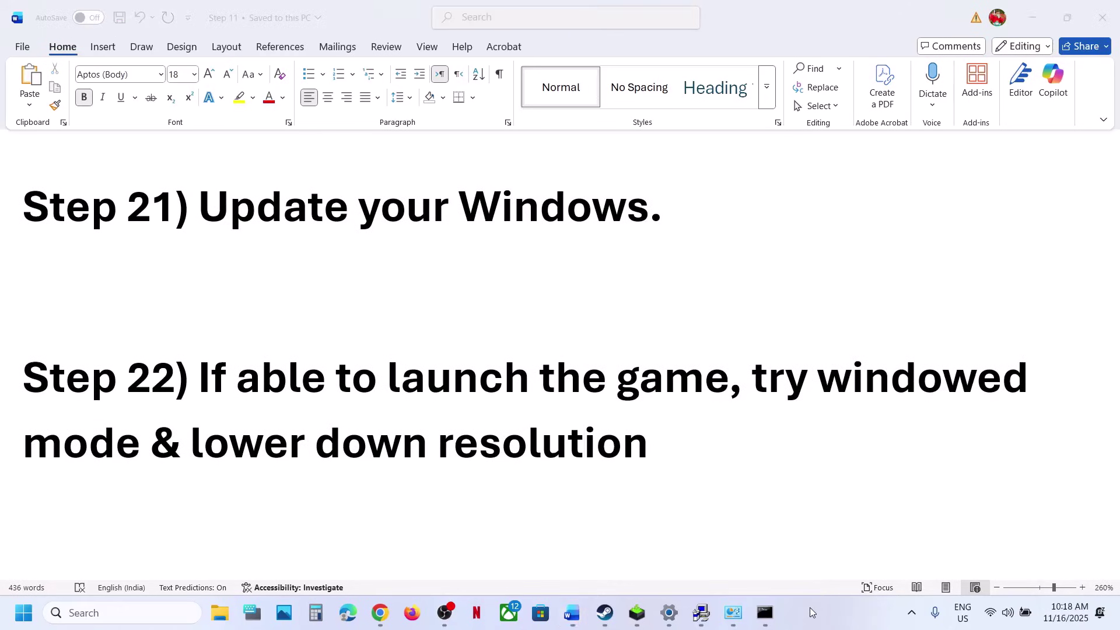
# Highlight the Step 23 text on updating the BIOS and check the laptop's battery charge
pyautogui.scroll(-5, 454, 397)
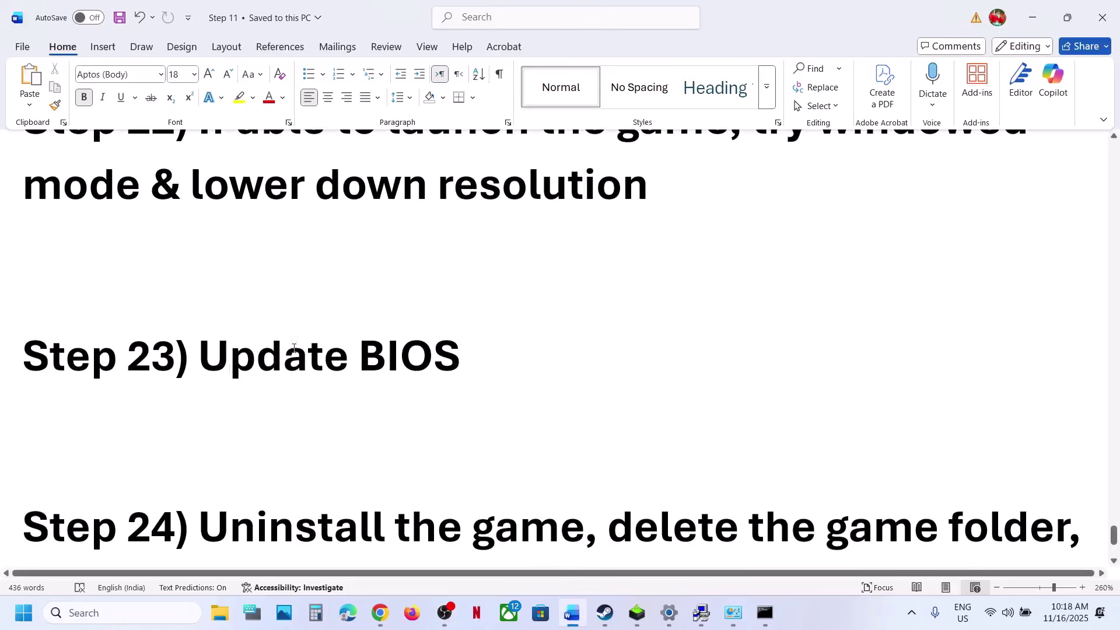
pyautogui.moveTo(294, 348); pyautogui.dragTo(465, 353)
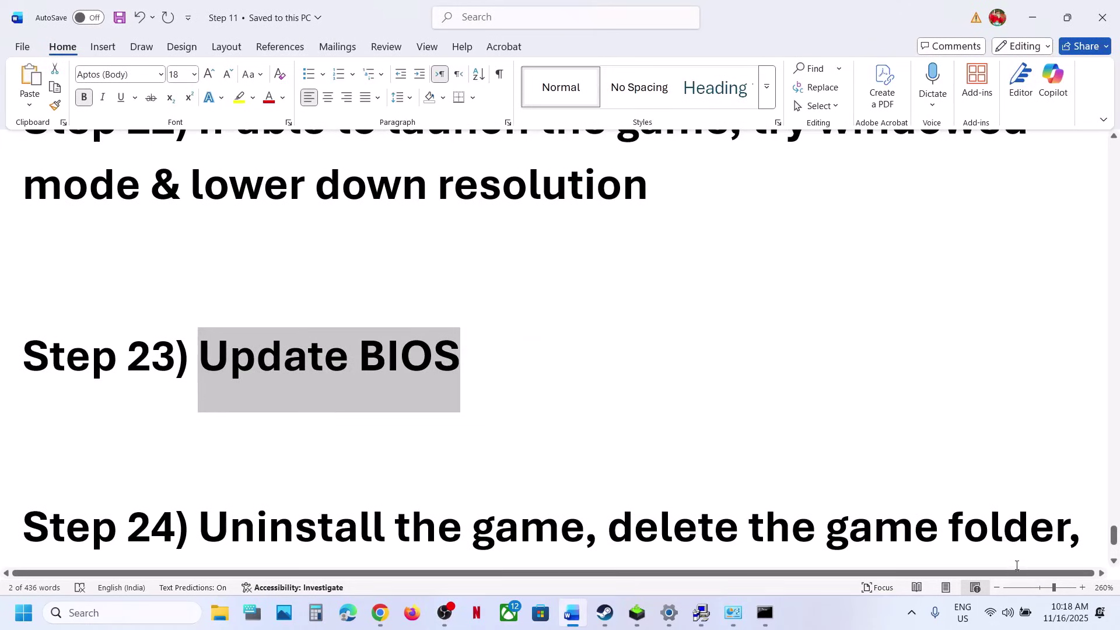
pyautogui.click(1015, 613)
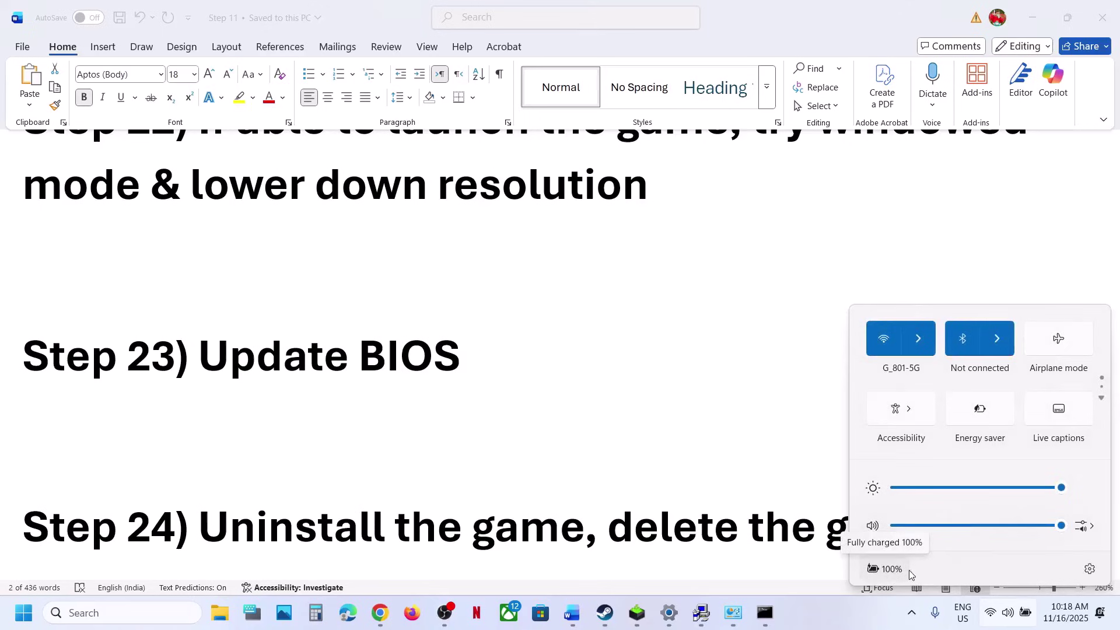
pyautogui.click(507, 408)
pyautogui.scroll(-1, 505, 405)
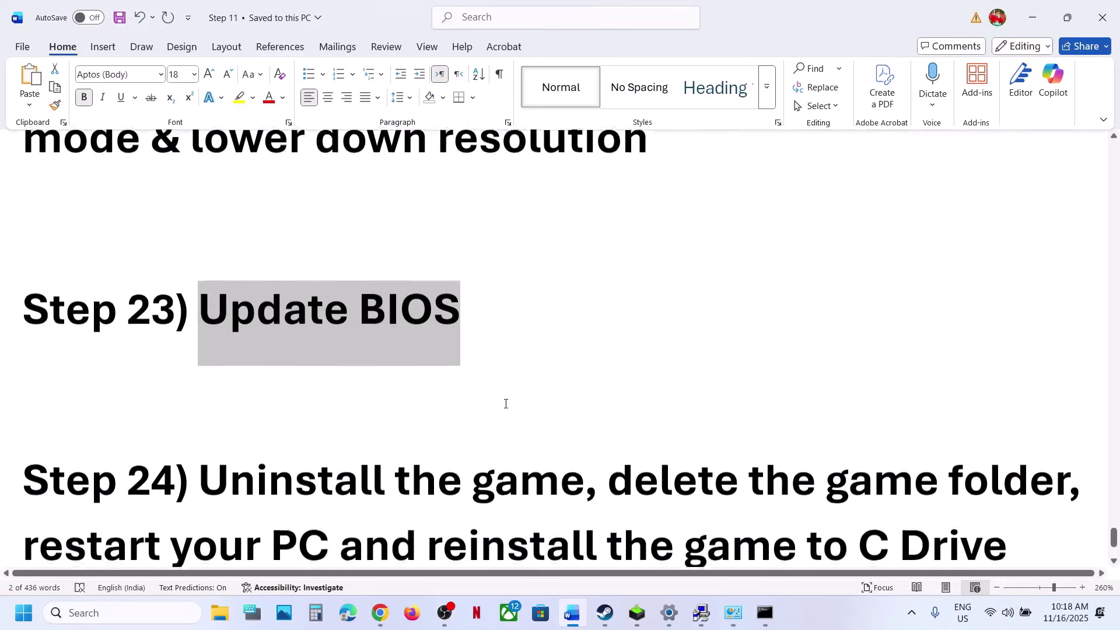
# Highlight the Step 24 uninstall instructions and switch to Steam to view the Uninstall option for Escape from Tarkov without using it
pyautogui.scroll(-3, 320, 468)
pyautogui.moveTo(220, 329); pyautogui.dragTo(551, 467)
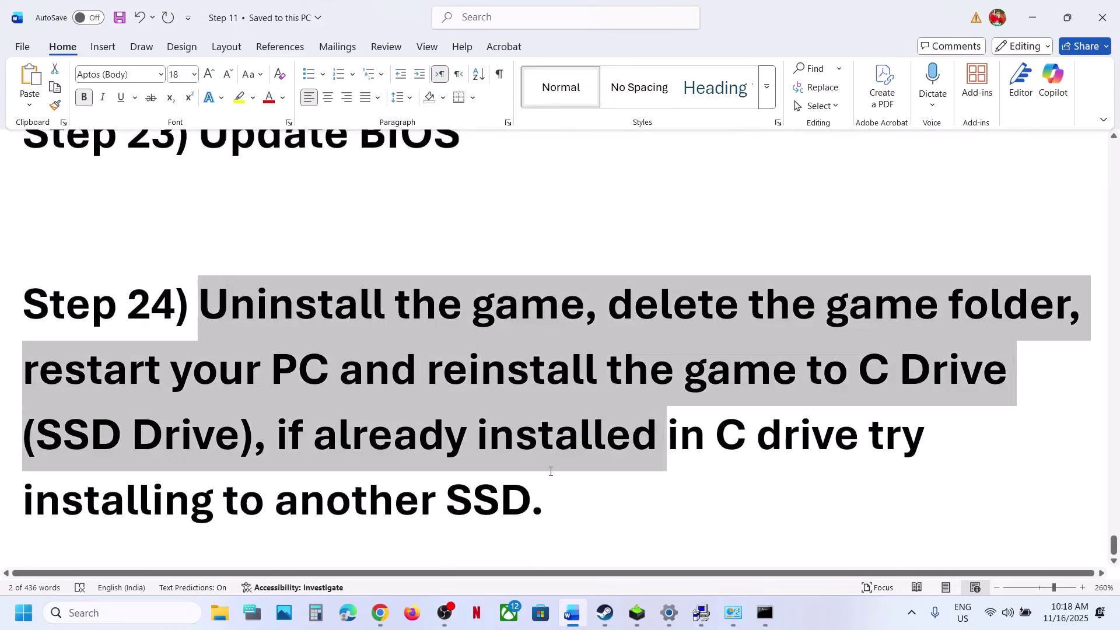
pyautogui.click(605, 612)
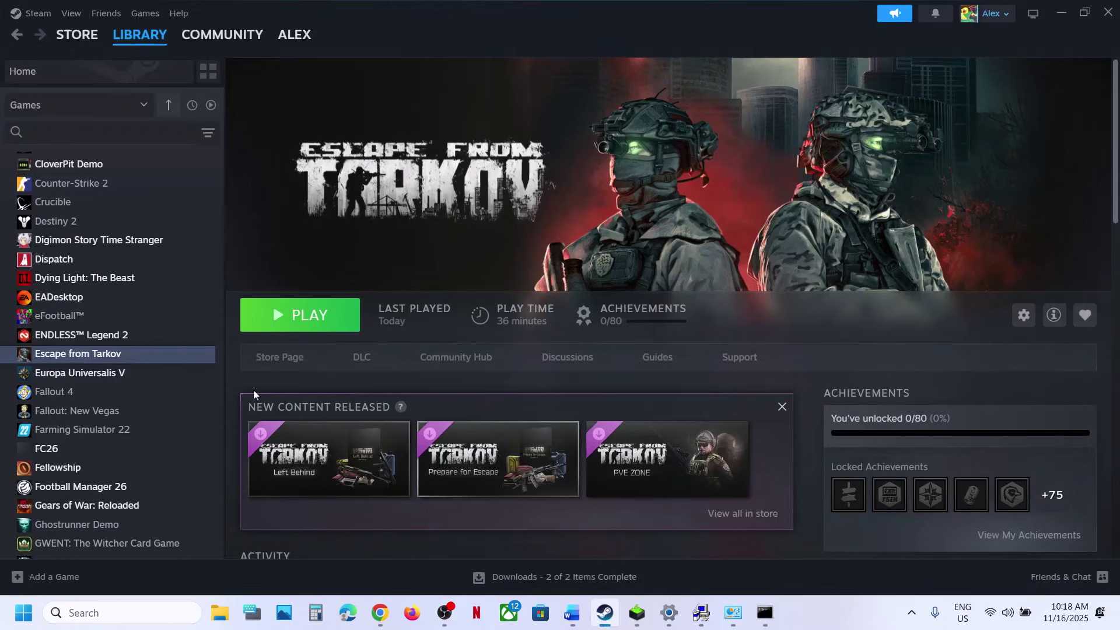
pyautogui.rightClick(139, 354)
pyautogui.moveTo(175, 439)
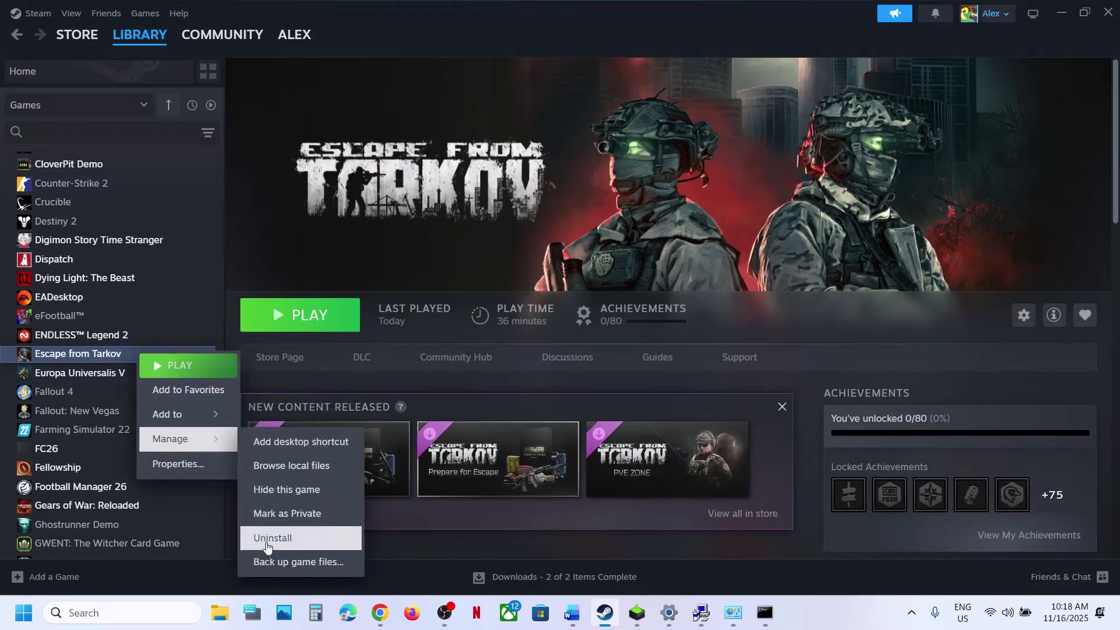
pyautogui.click(427, 227)
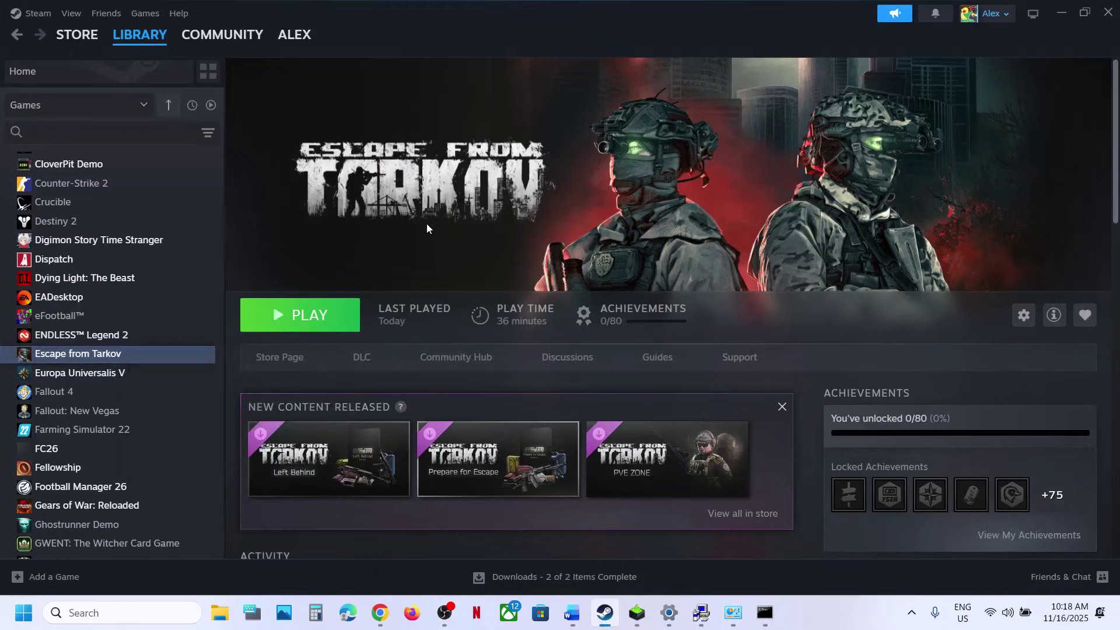
# Highlight the Step 24 text in Word on reinstalling to C Drive or another SSD, and return to Steam
pyautogui.click(572, 614)
pyautogui.click(325, 404)
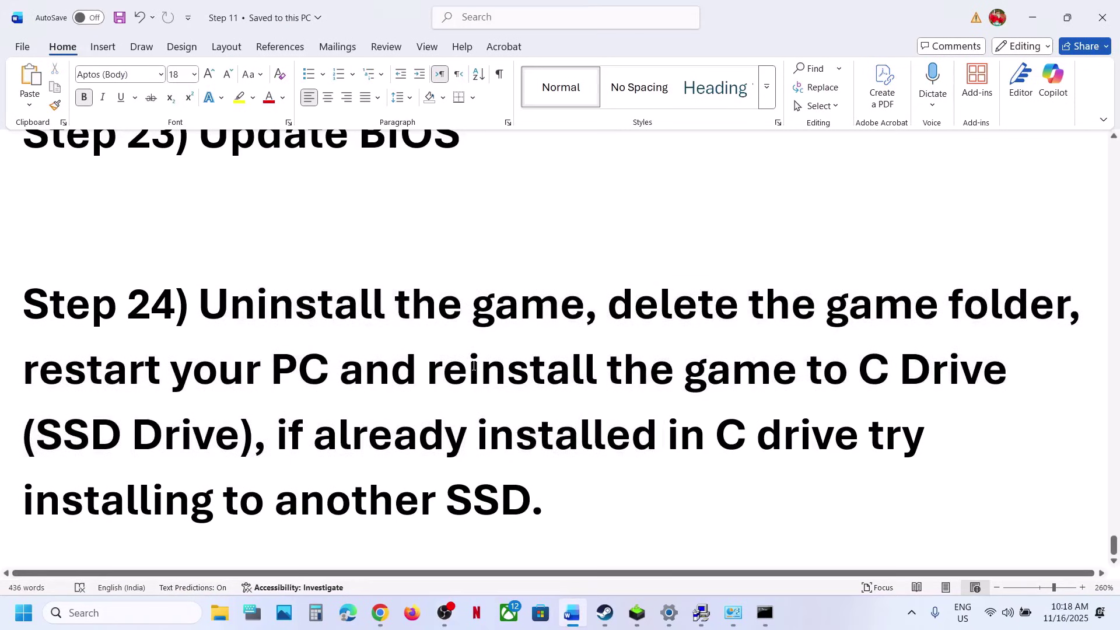
pyautogui.moveTo(427, 373); pyautogui.dragTo(250, 452)
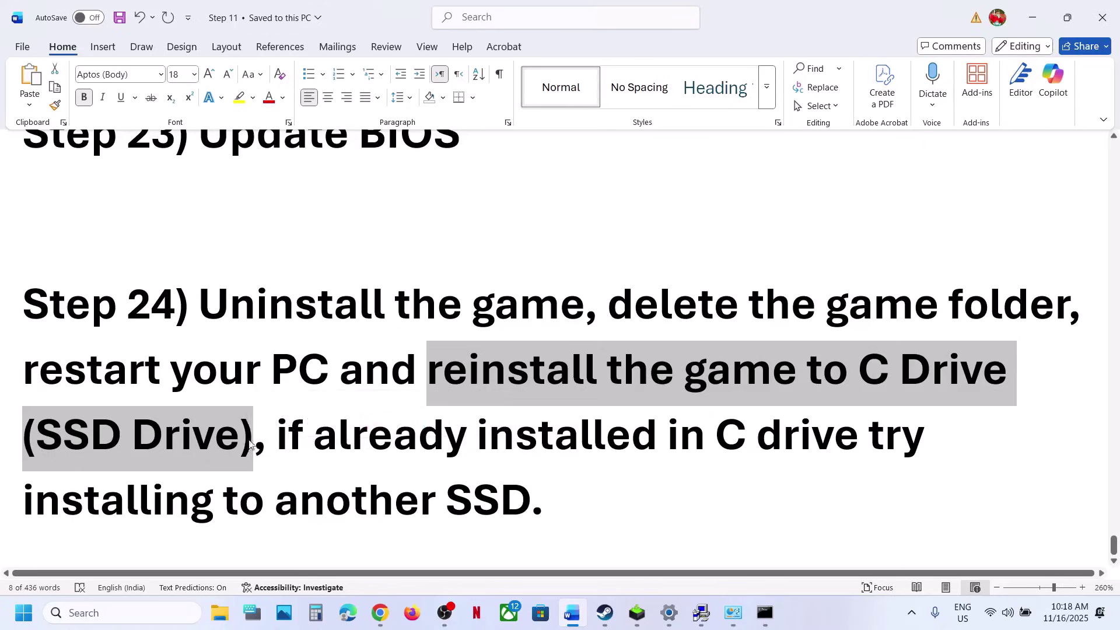
pyautogui.click(272, 432)
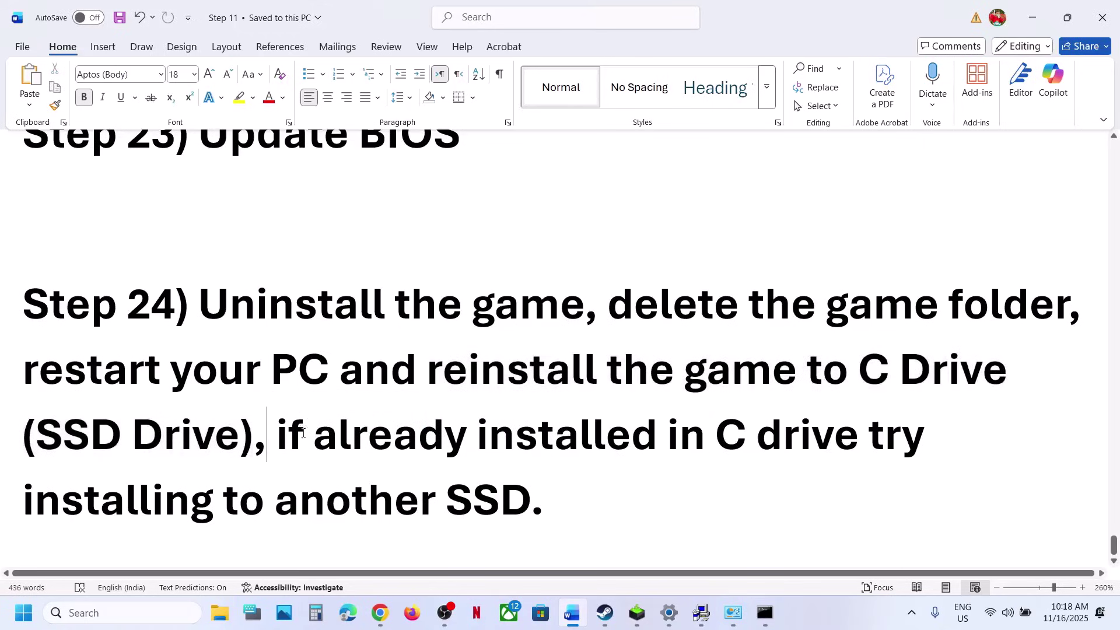
pyautogui.moveTo(283, 435); pyautogui.dragTo(522, 495)
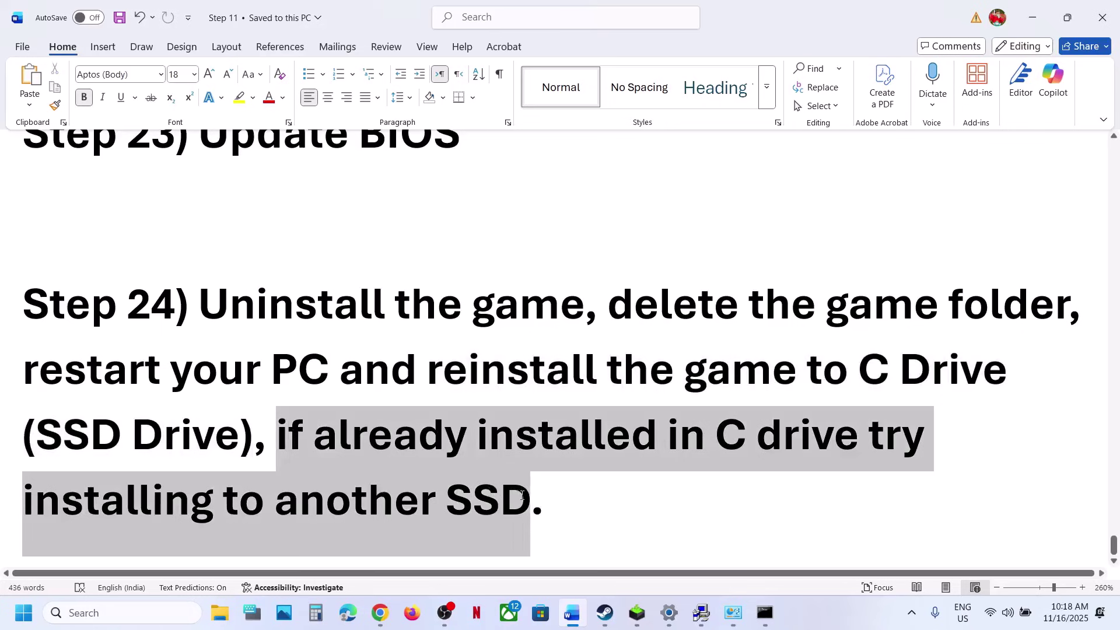
pyautogui.click(609, 614)
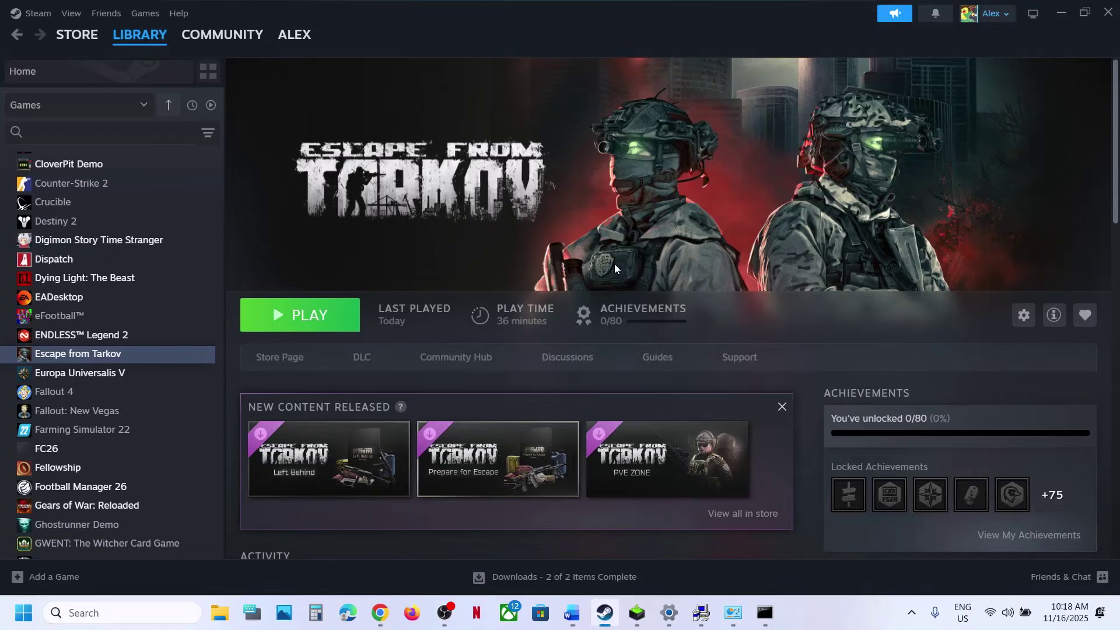
pyautogui.click(825, 619)
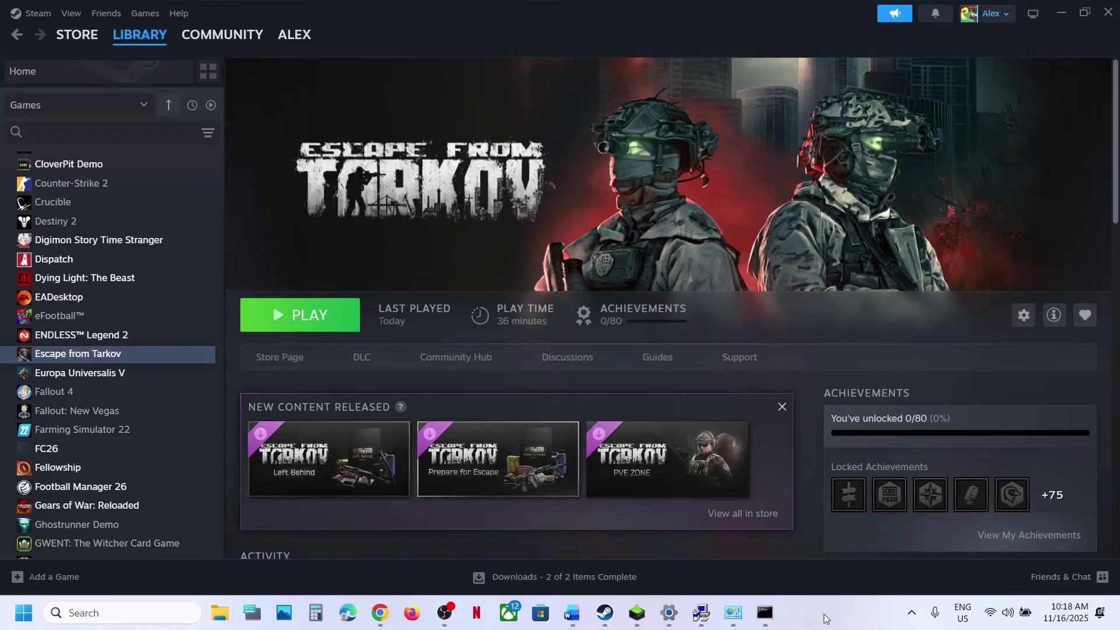